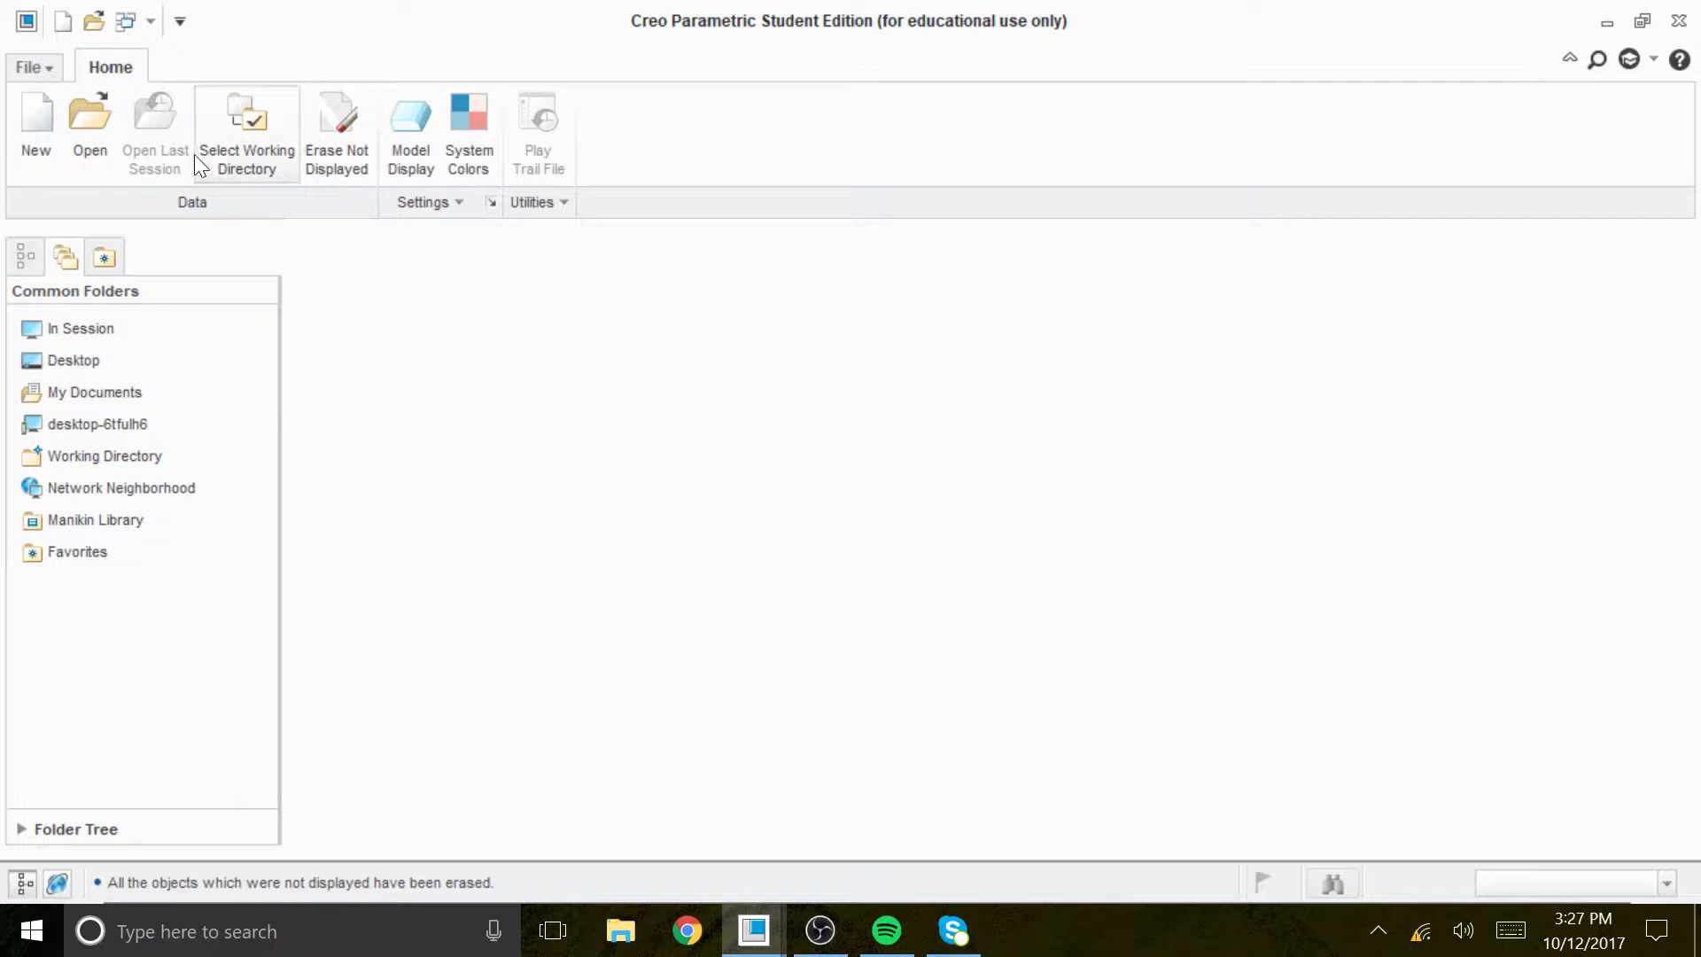
Create a new solid part named CH8-TUT1 and display all datum types
{"action": "left_click", "coordinate": [37, 134]}
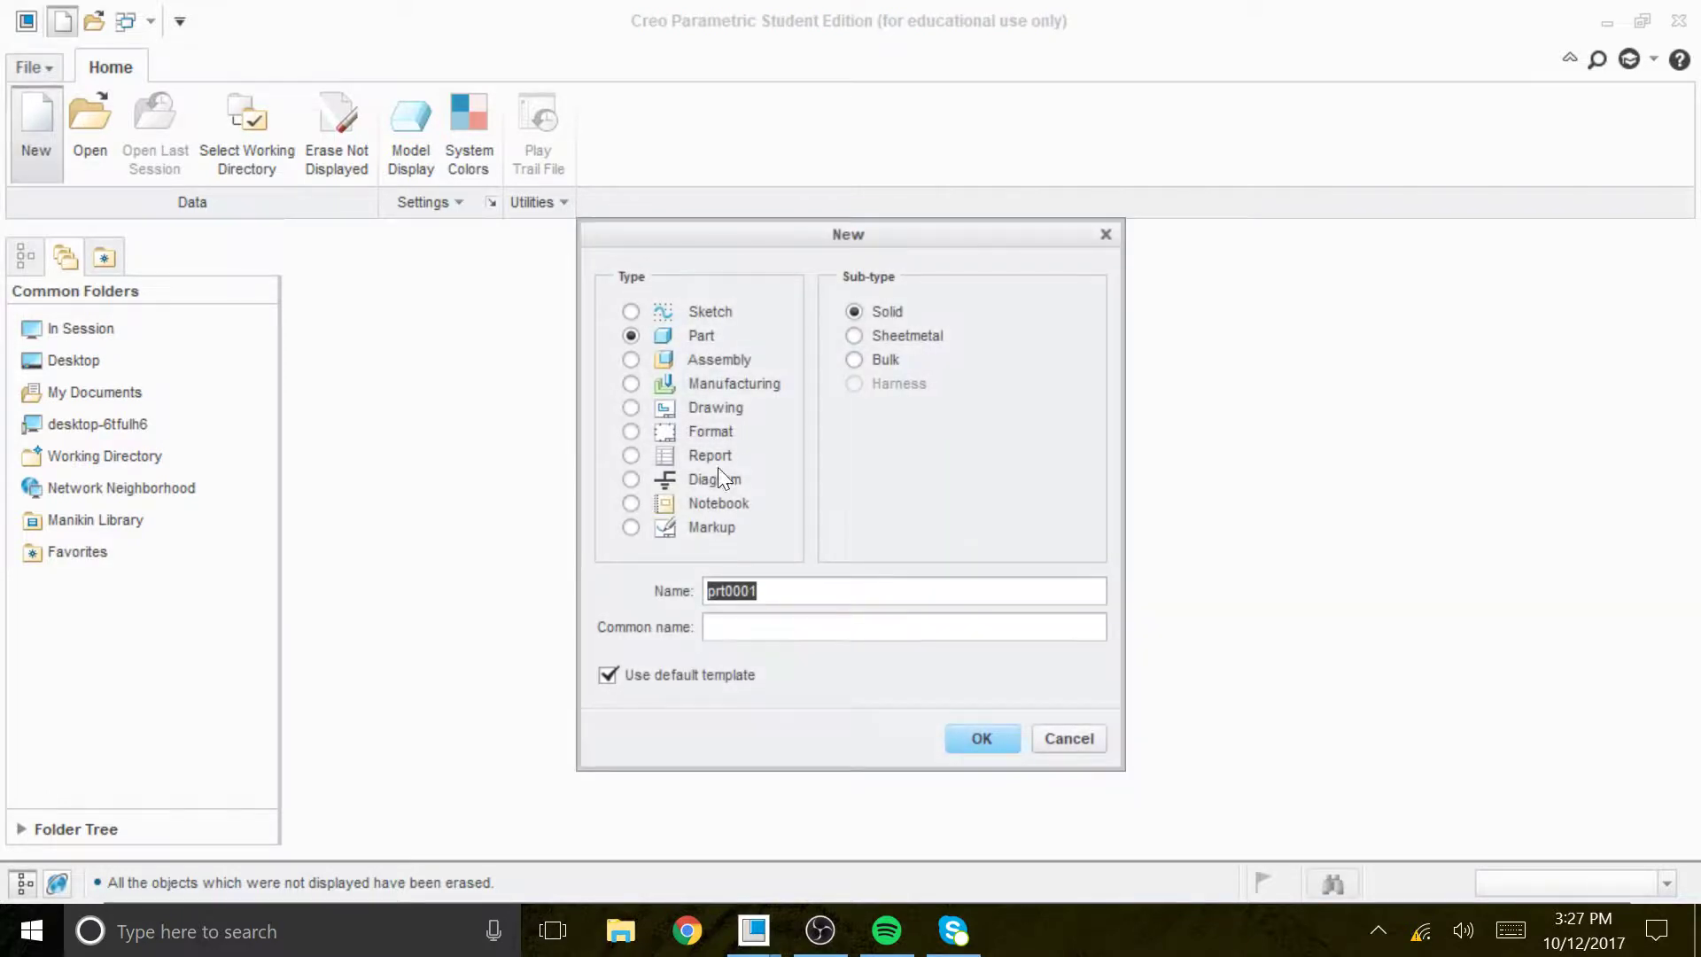
{"action": "type", "text": "C"}
{"action": "left_click", "coordinate": [1000, 729]}
{"action": "left_click", "coordinate": [1081, 249]}
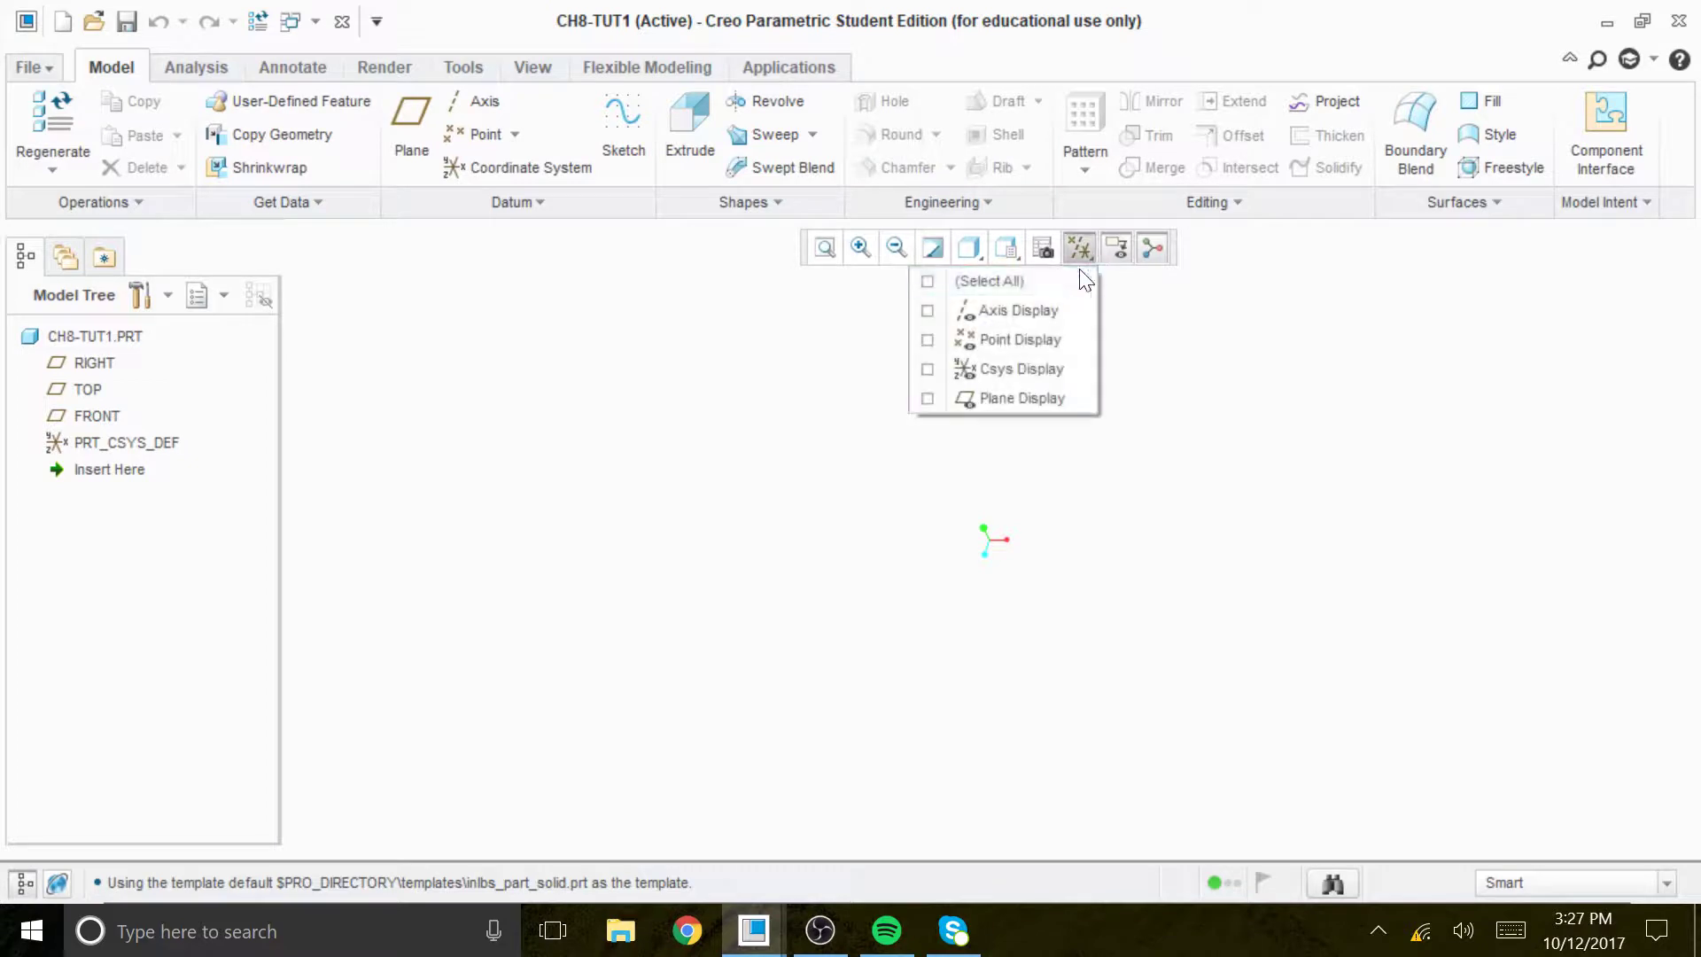
{"action": "left_click", "coordinate": [988, 278]}
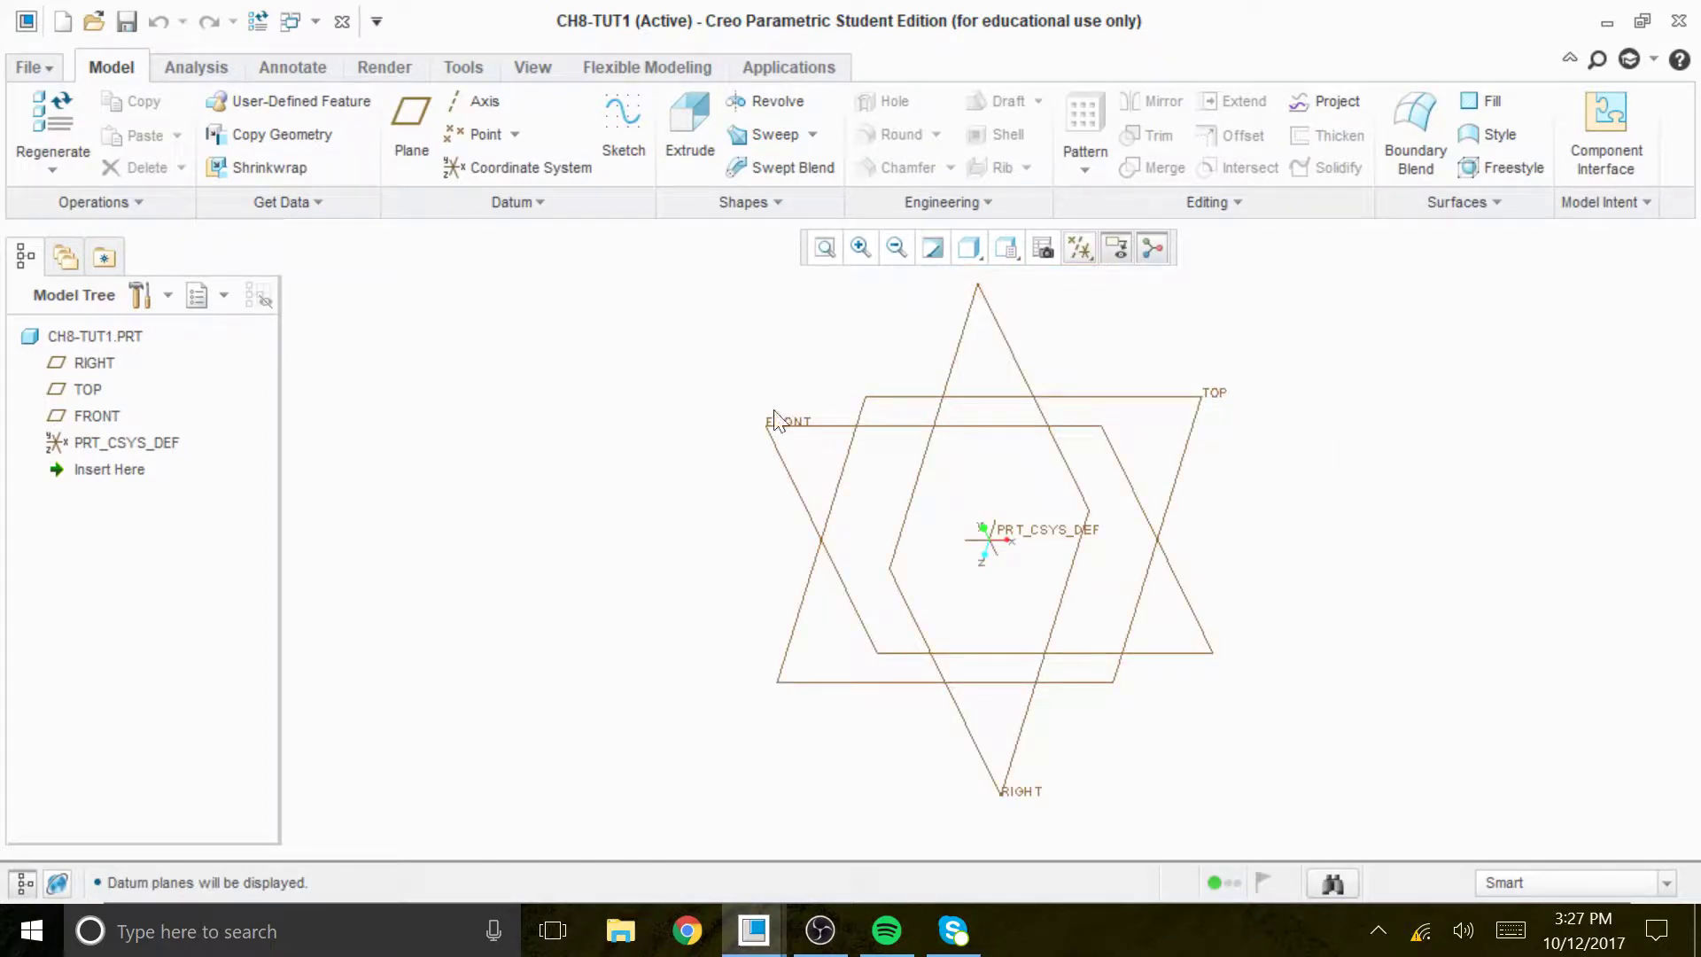
Start a sweep with a trajectory sketch on the FRONT plane, viewed face-on
{"action": "left_click", "coordinate": [780, 136]}
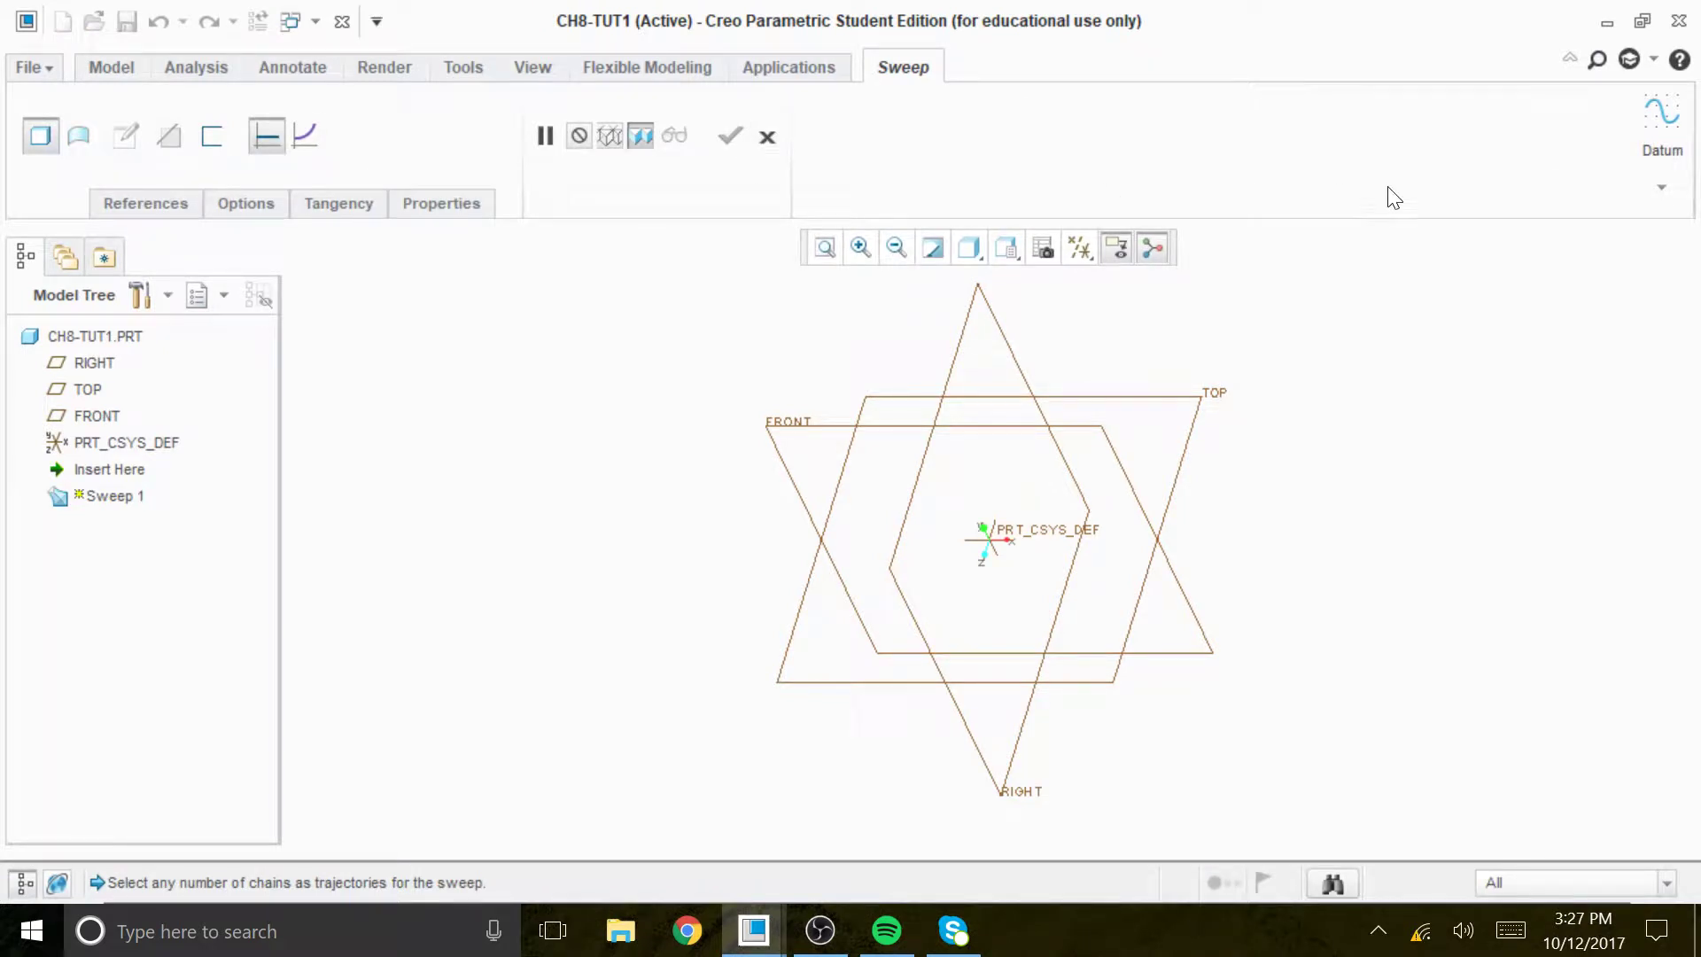
{"action": "left_click", "coordinate": [1662, 124]}
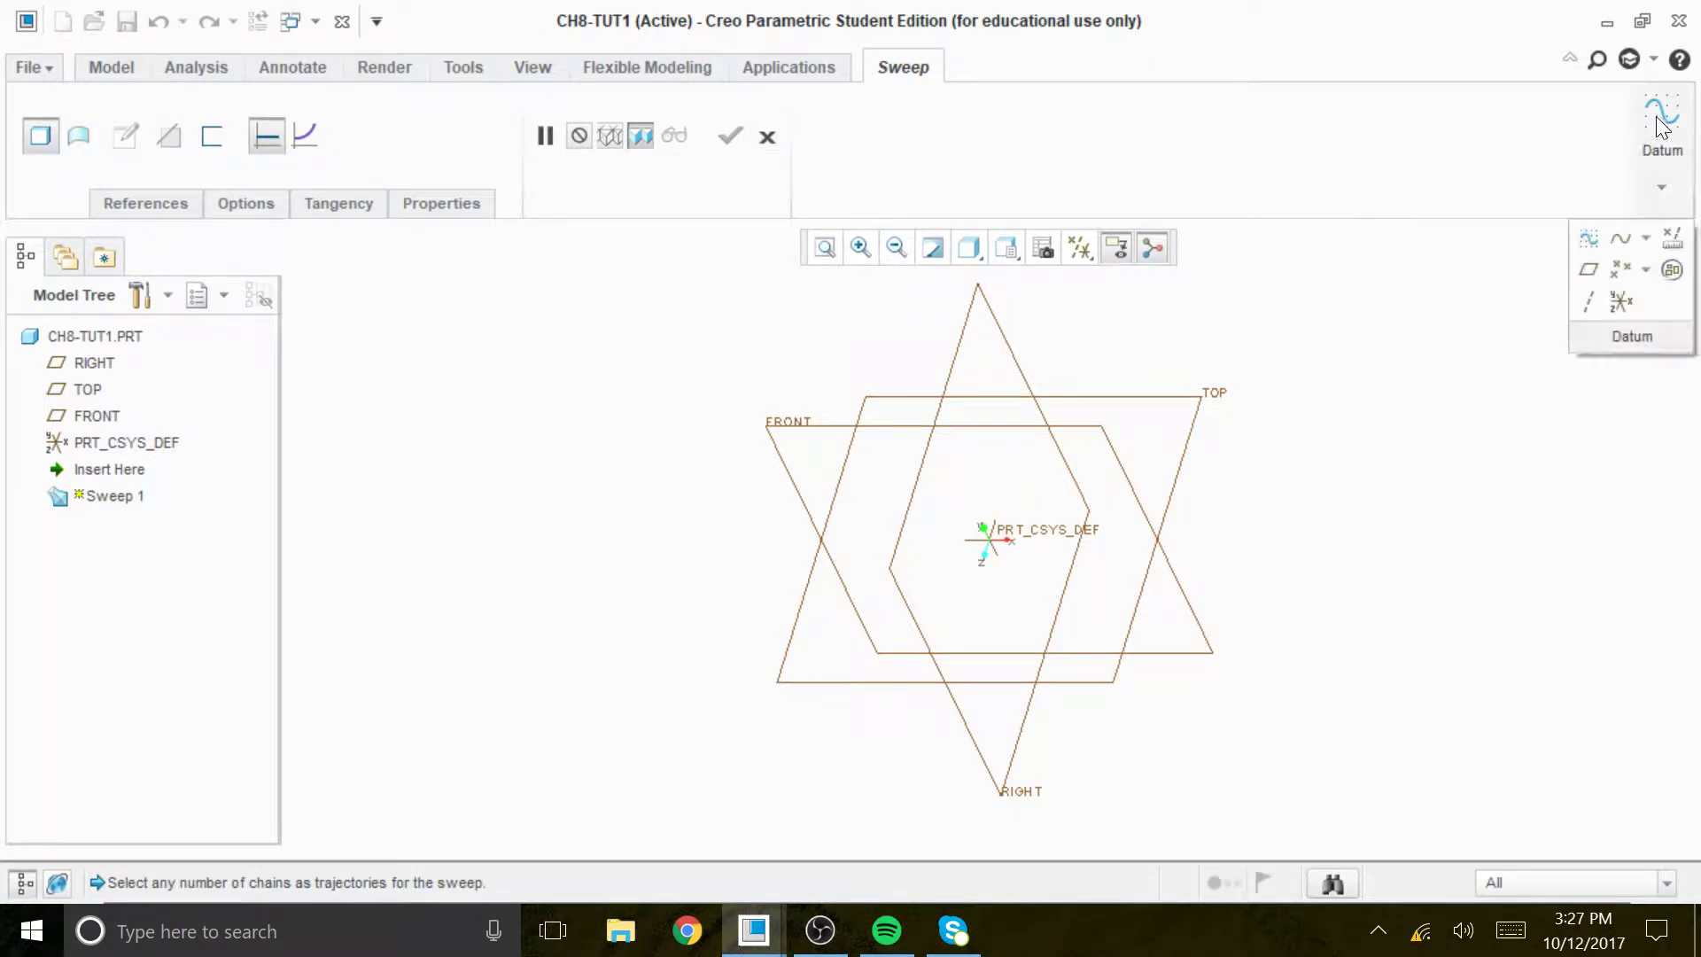
{"action": "left_click", "coordinate": [1588, 239]}
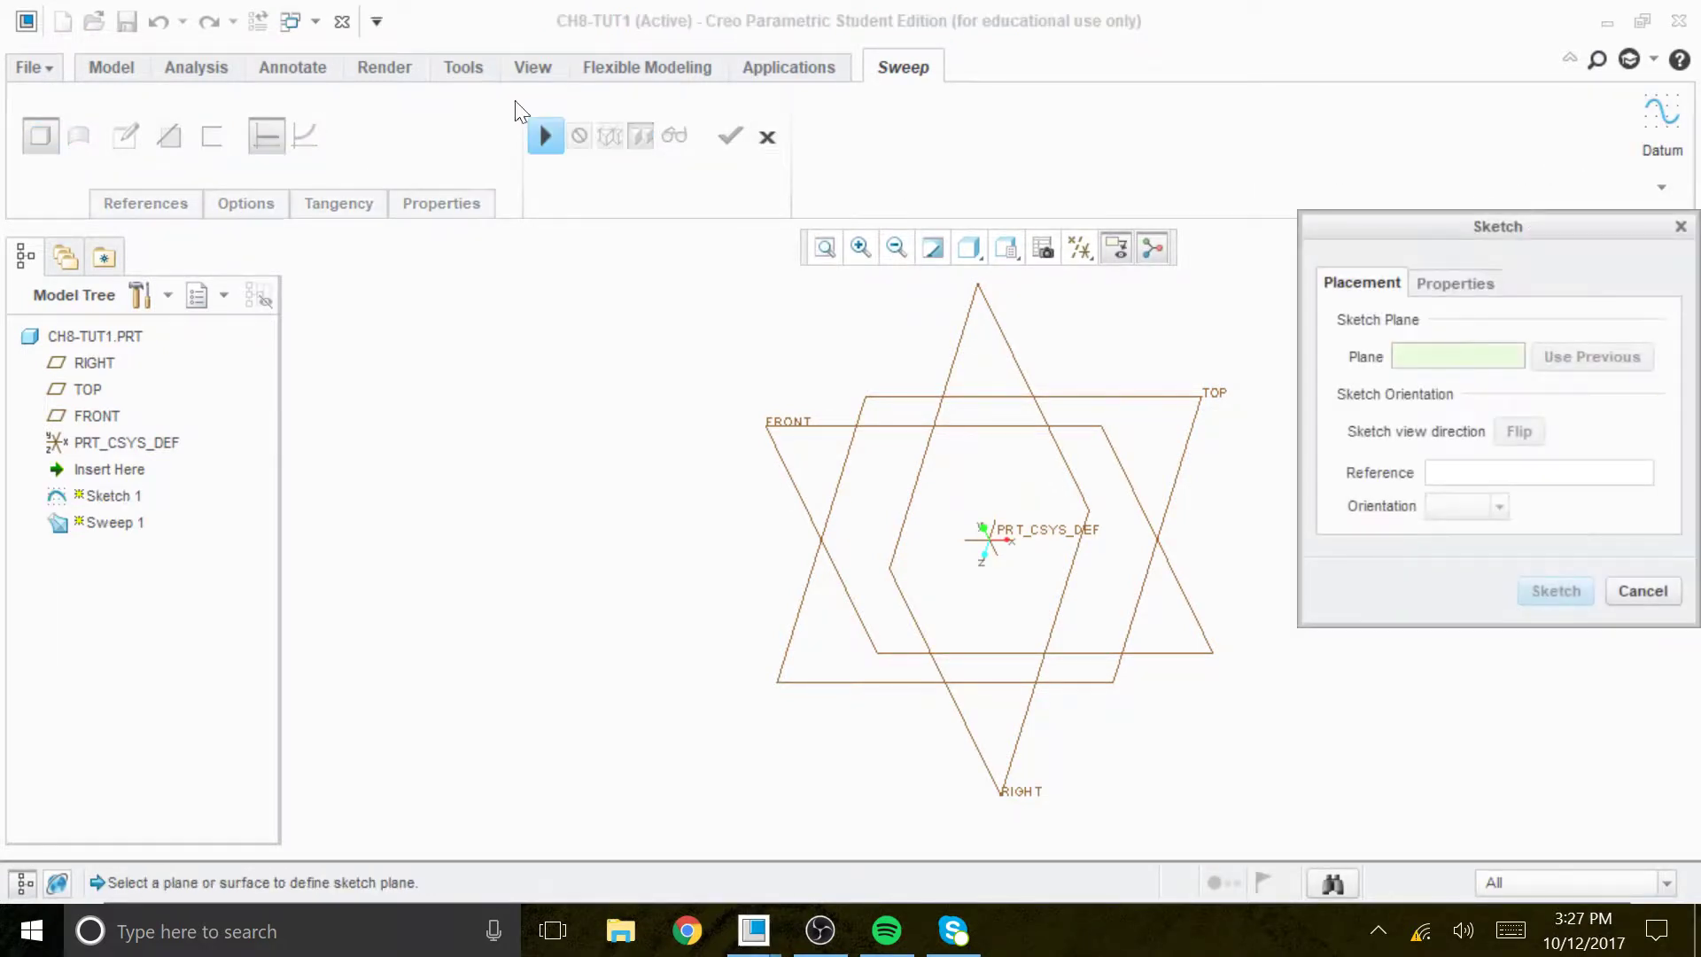
{"action": "left_click", "coordinate": [801, 425]}
{"action": "left_click", "coordinate": [1543, 577]}
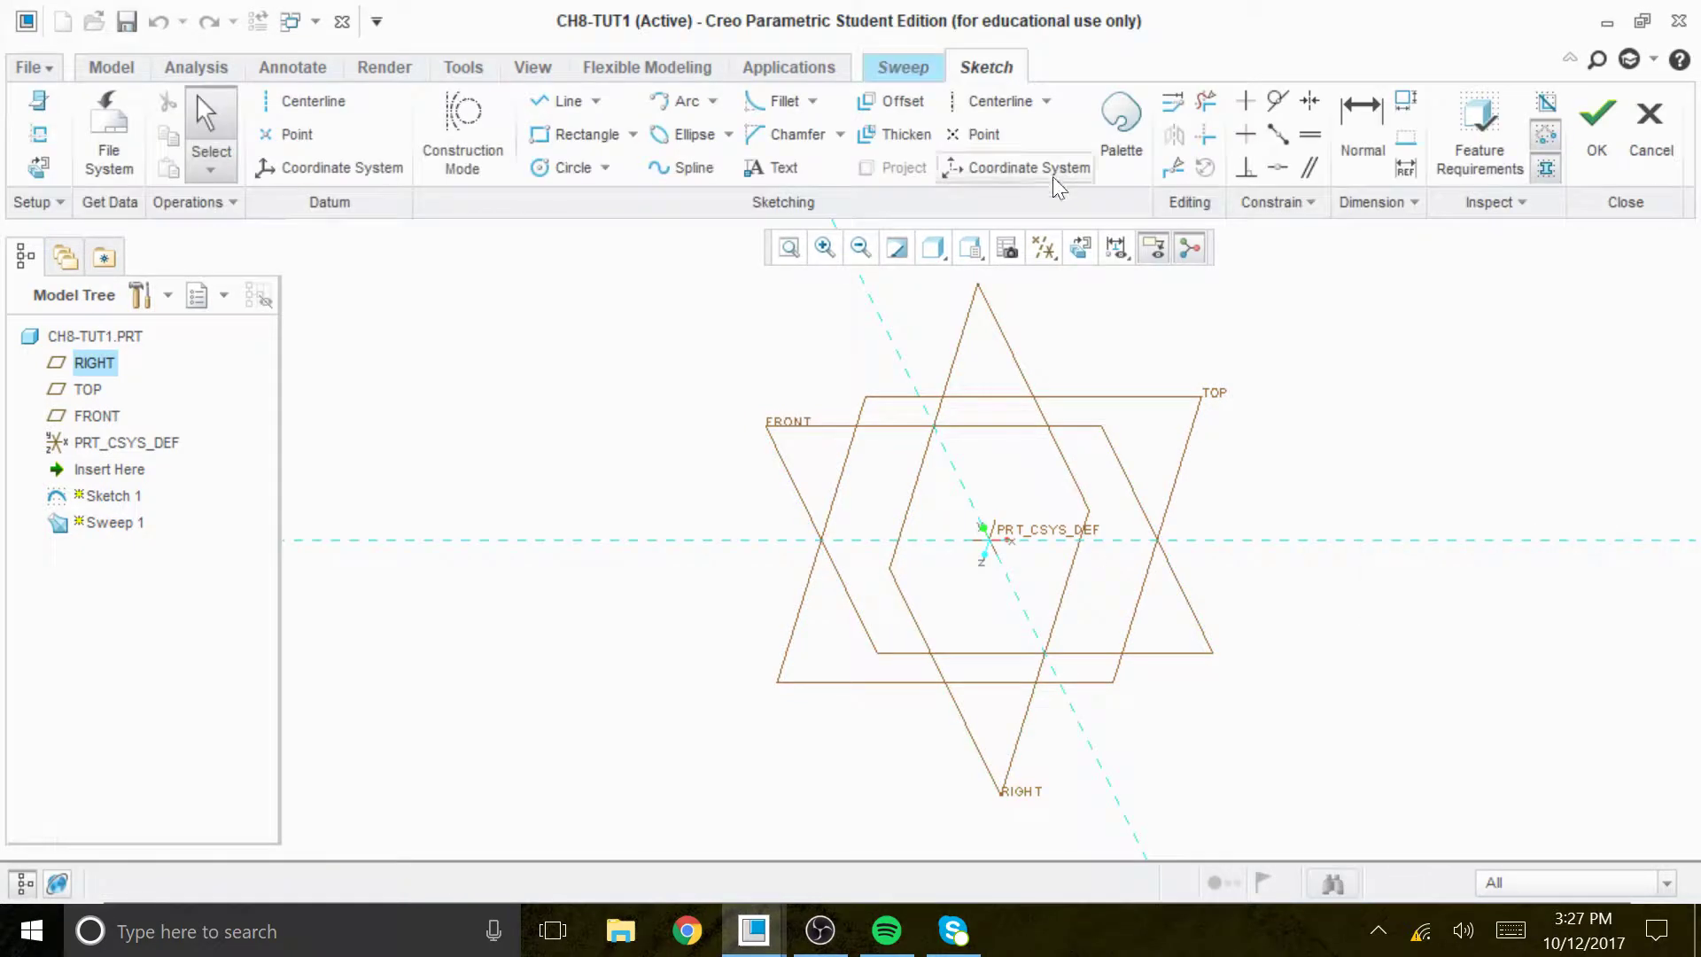
{"action": "left_click", "coordinate": [1081, 244]}
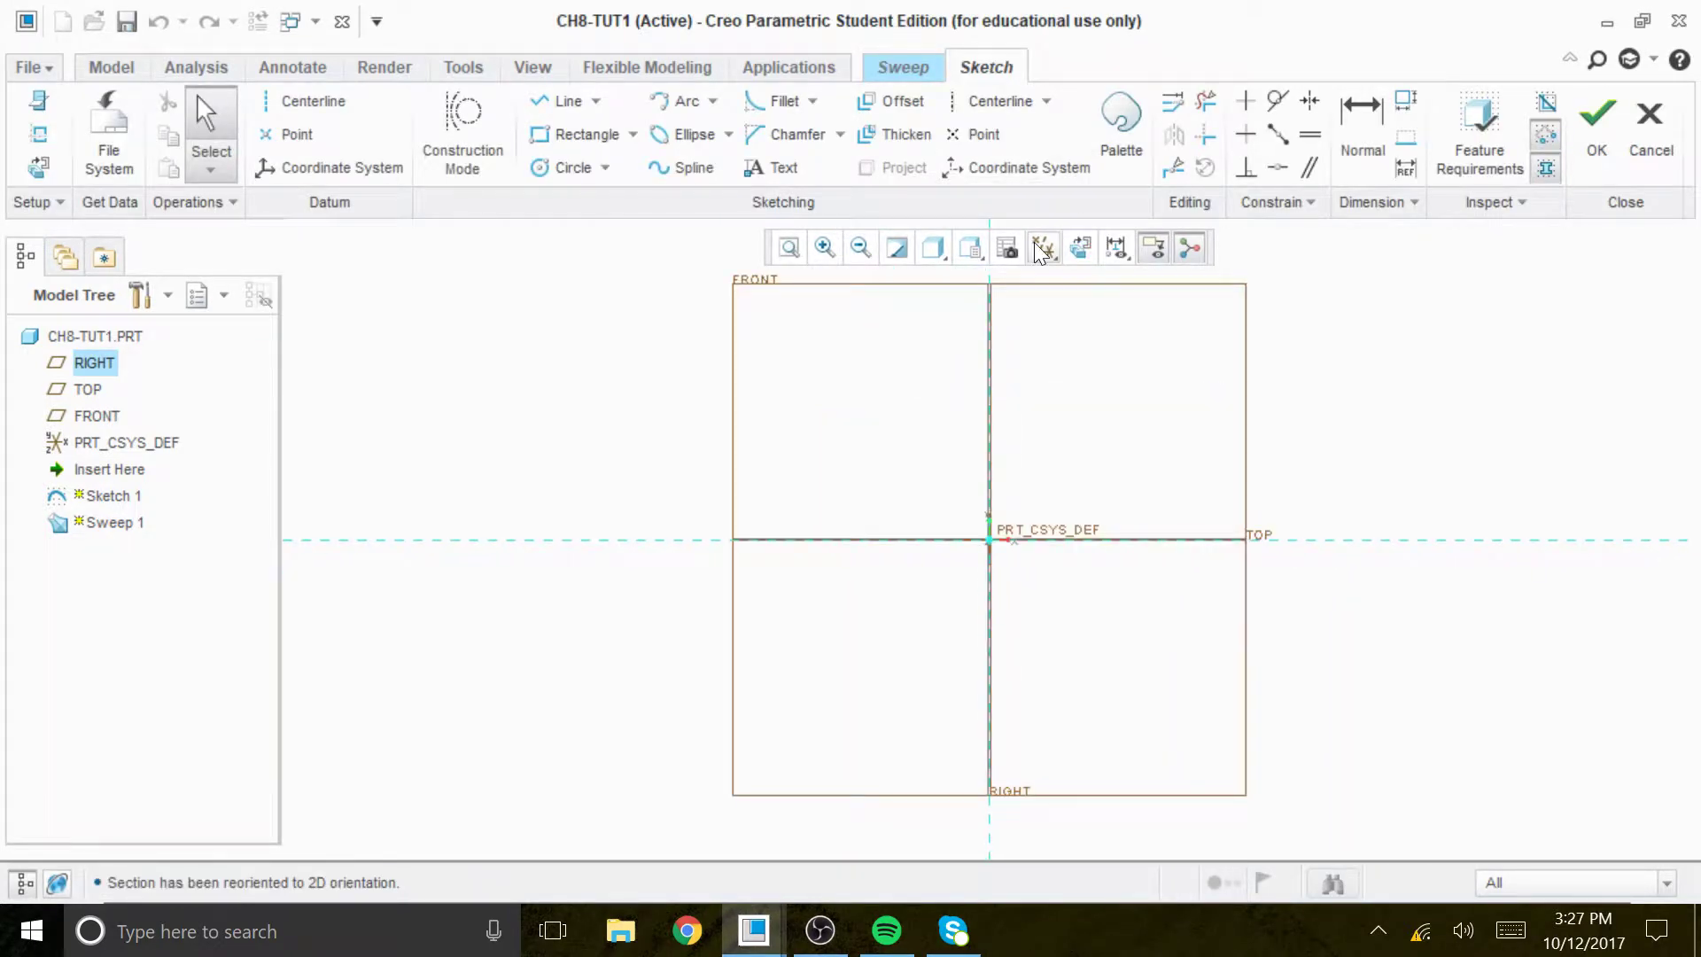
Hide the datum planes in the sketch
{"action": "left_click", "coordinate": [1043, 248]}
{"action": "left_click", "coordinate": [1024, 280]}
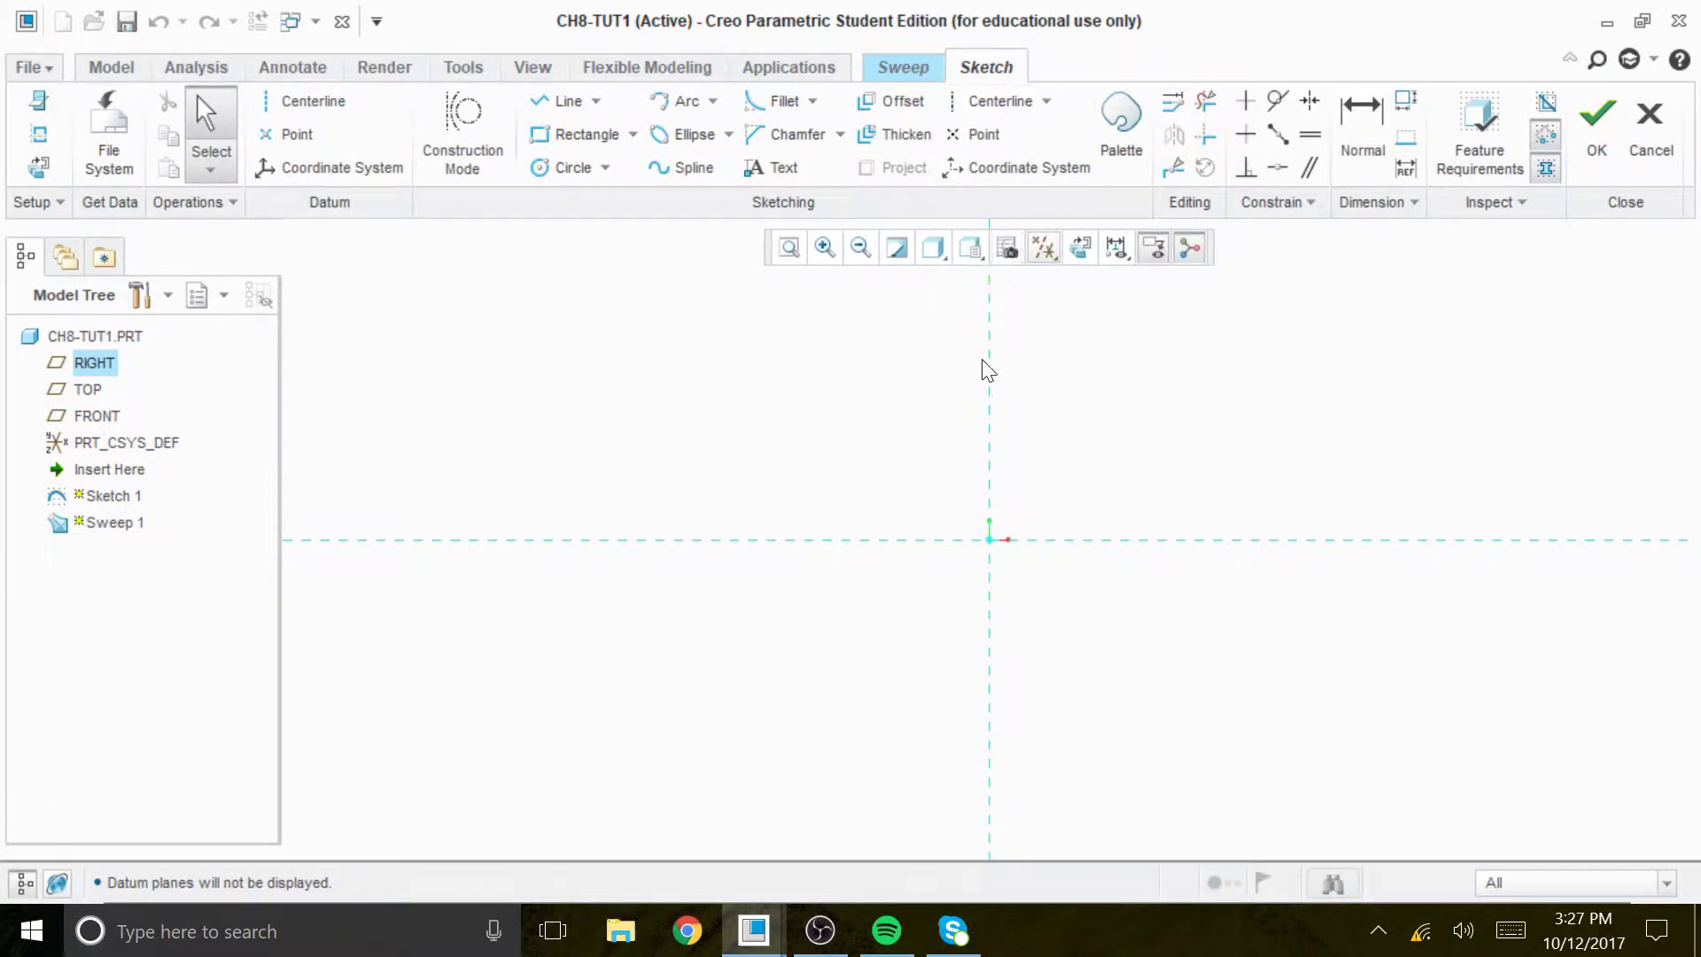
{"action": "left_click", "coordinate": [999, 100]}
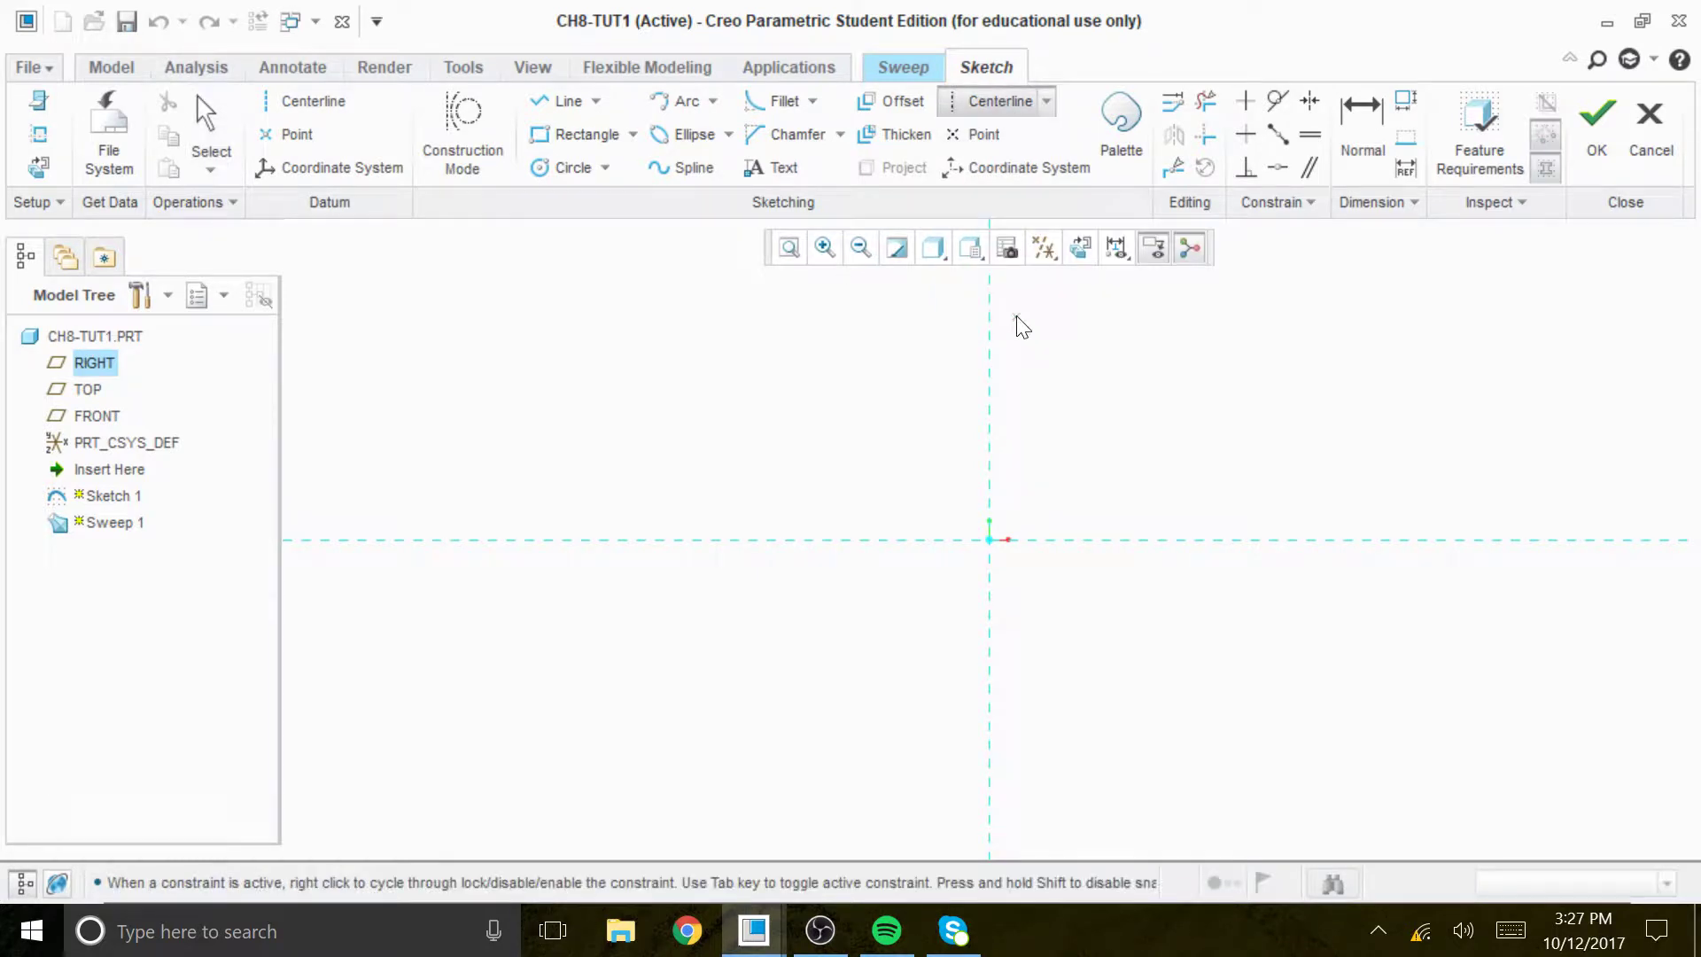
Add vertical and horizontal centerlines and a radius-26 circle centred at the origin
{"action": "left_click", "coordinate": [991, 334]}
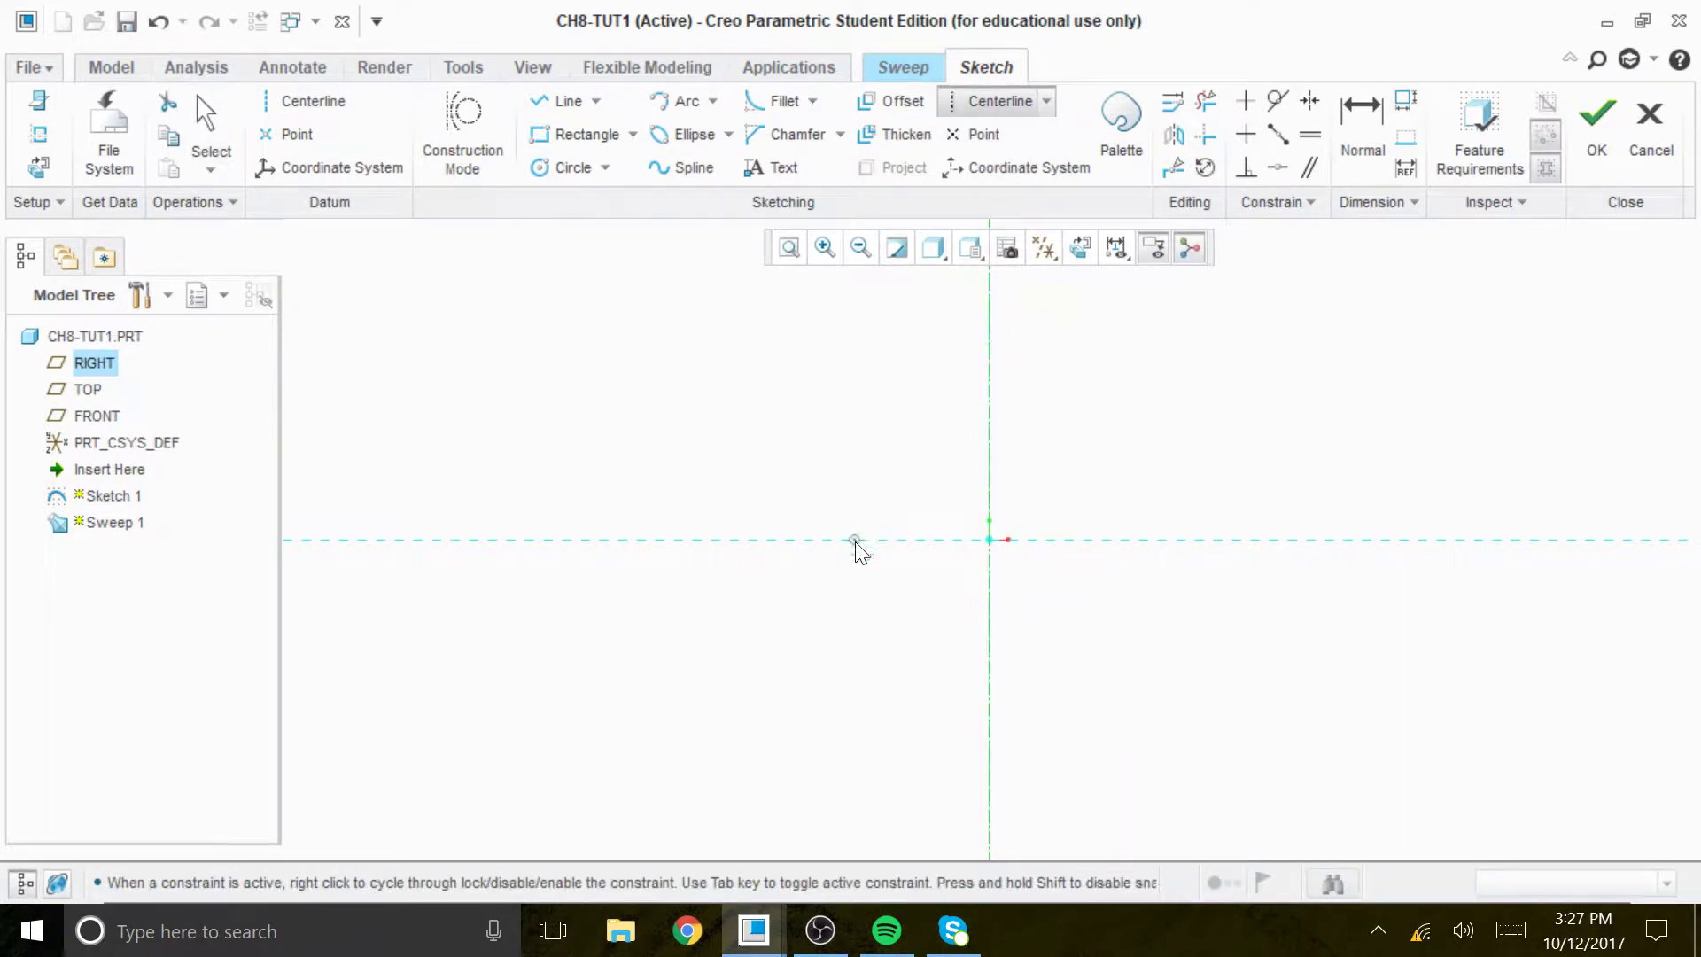
{"action": "left_click", "coordinate": [942, 541]}
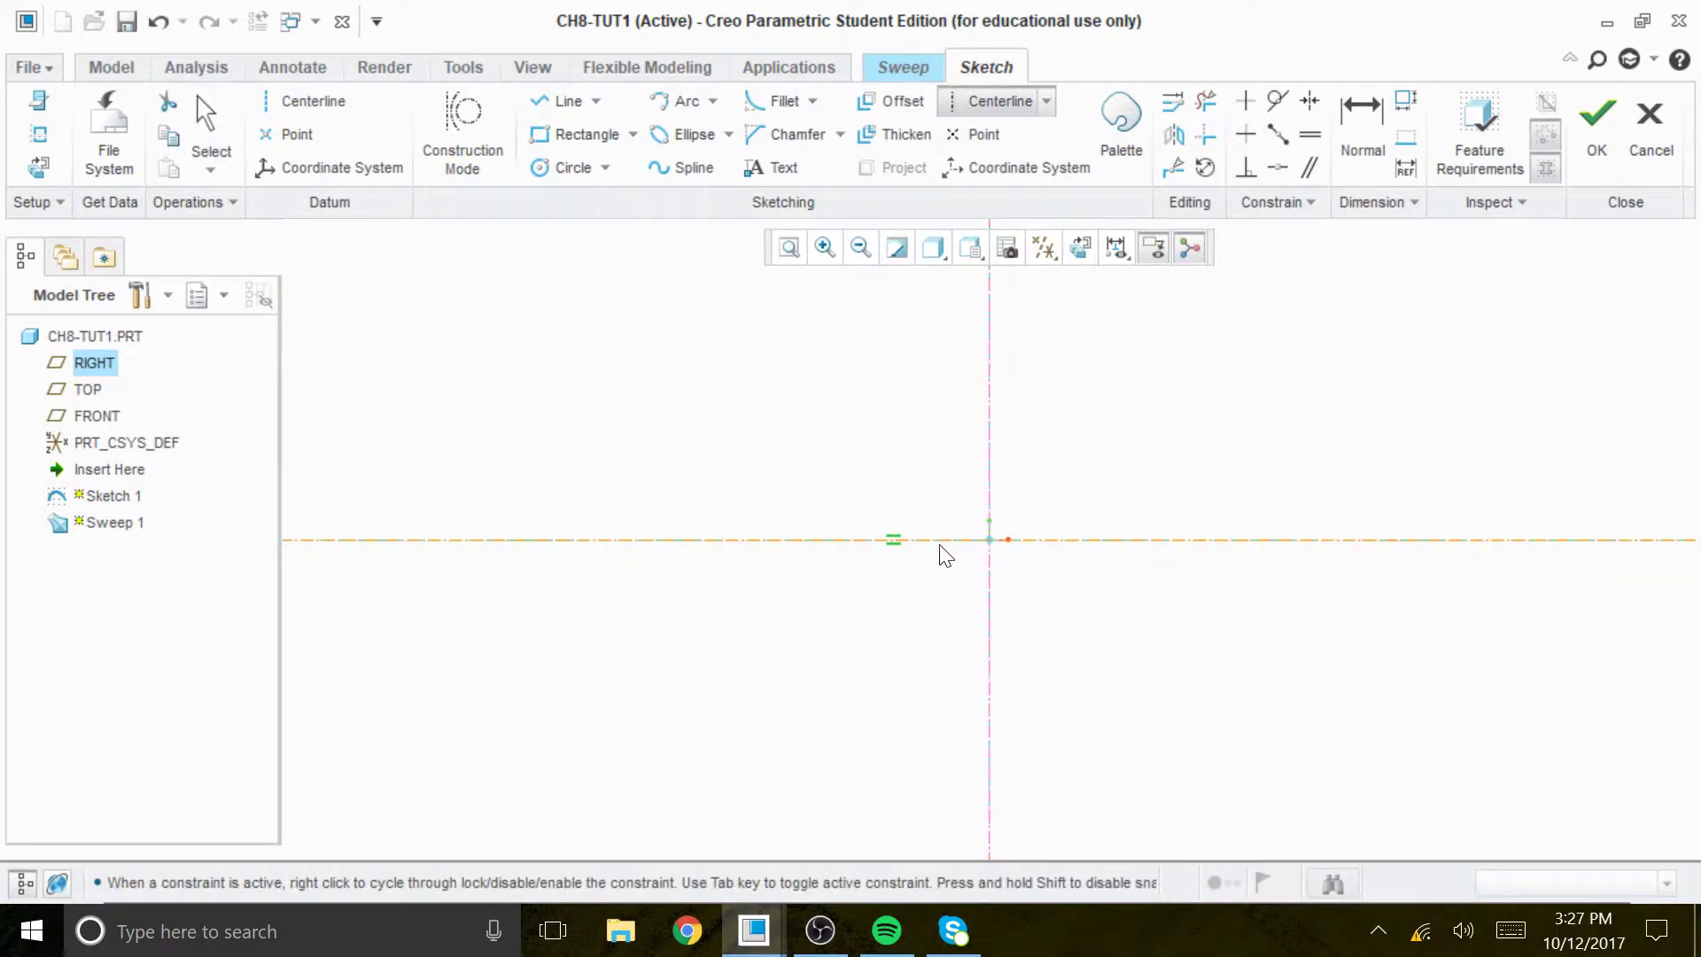
{"action": "middle_click", "coordinate": [1103, 635]}
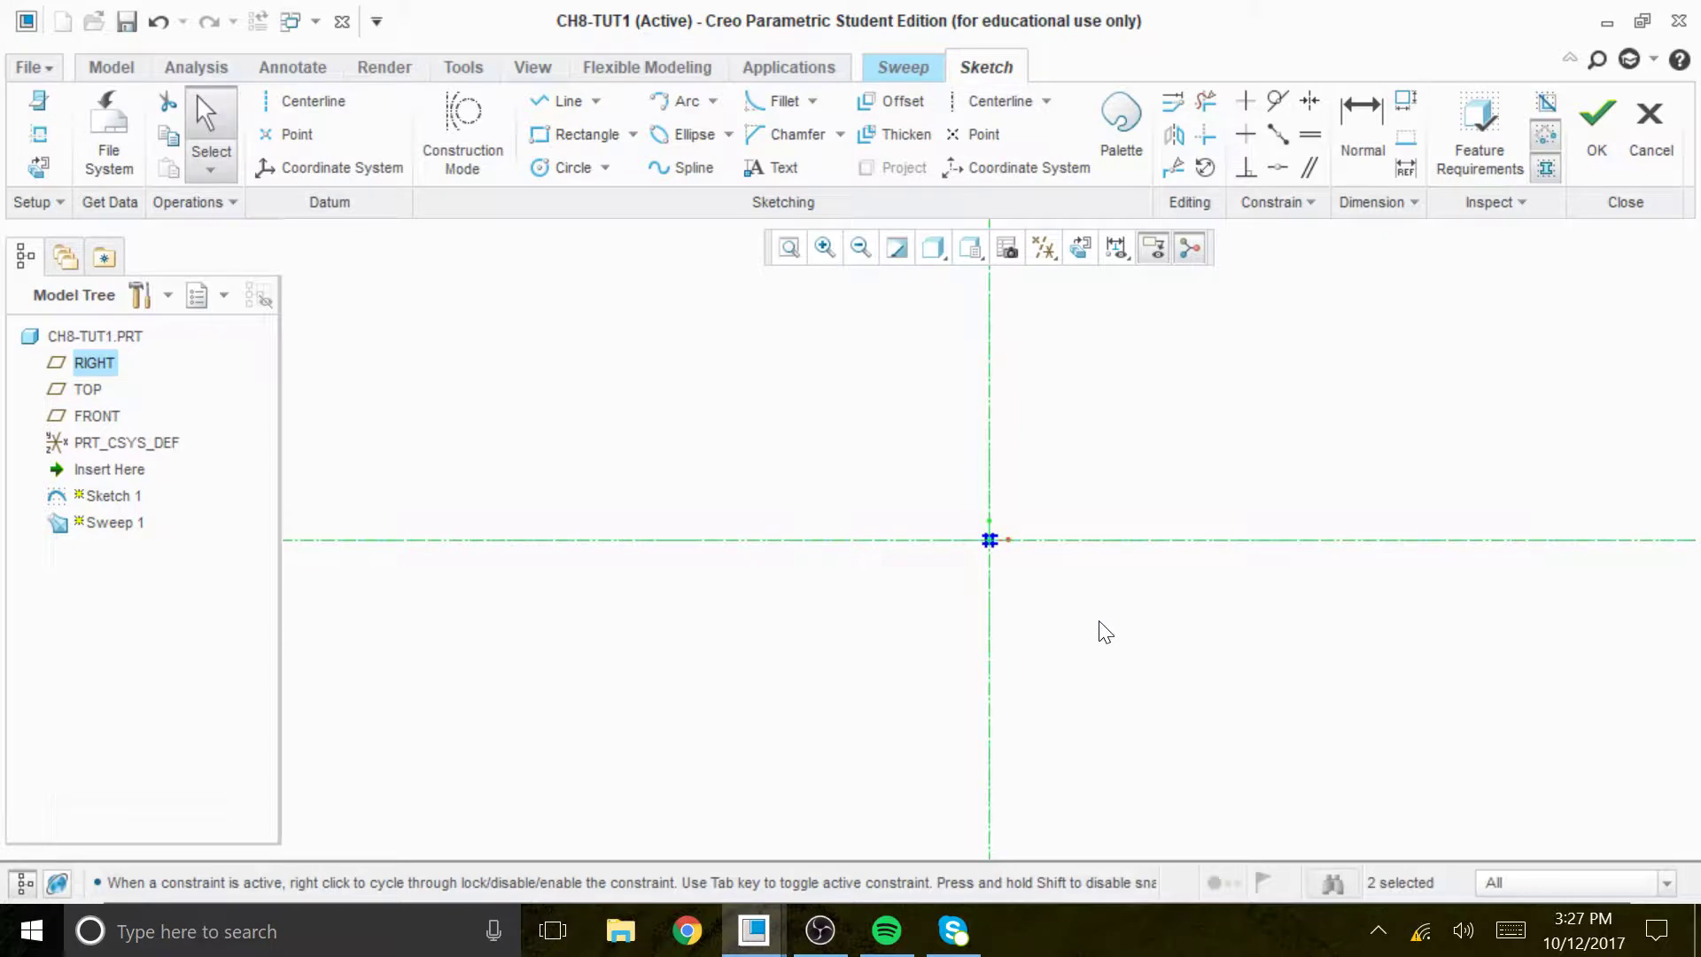
{"action": "left_click", "coordinate": [559, 170]}
{"action": "left_click", "coordinate": [998, 544]}
{"action": "left_click", "coordinate": [1196, 668]}
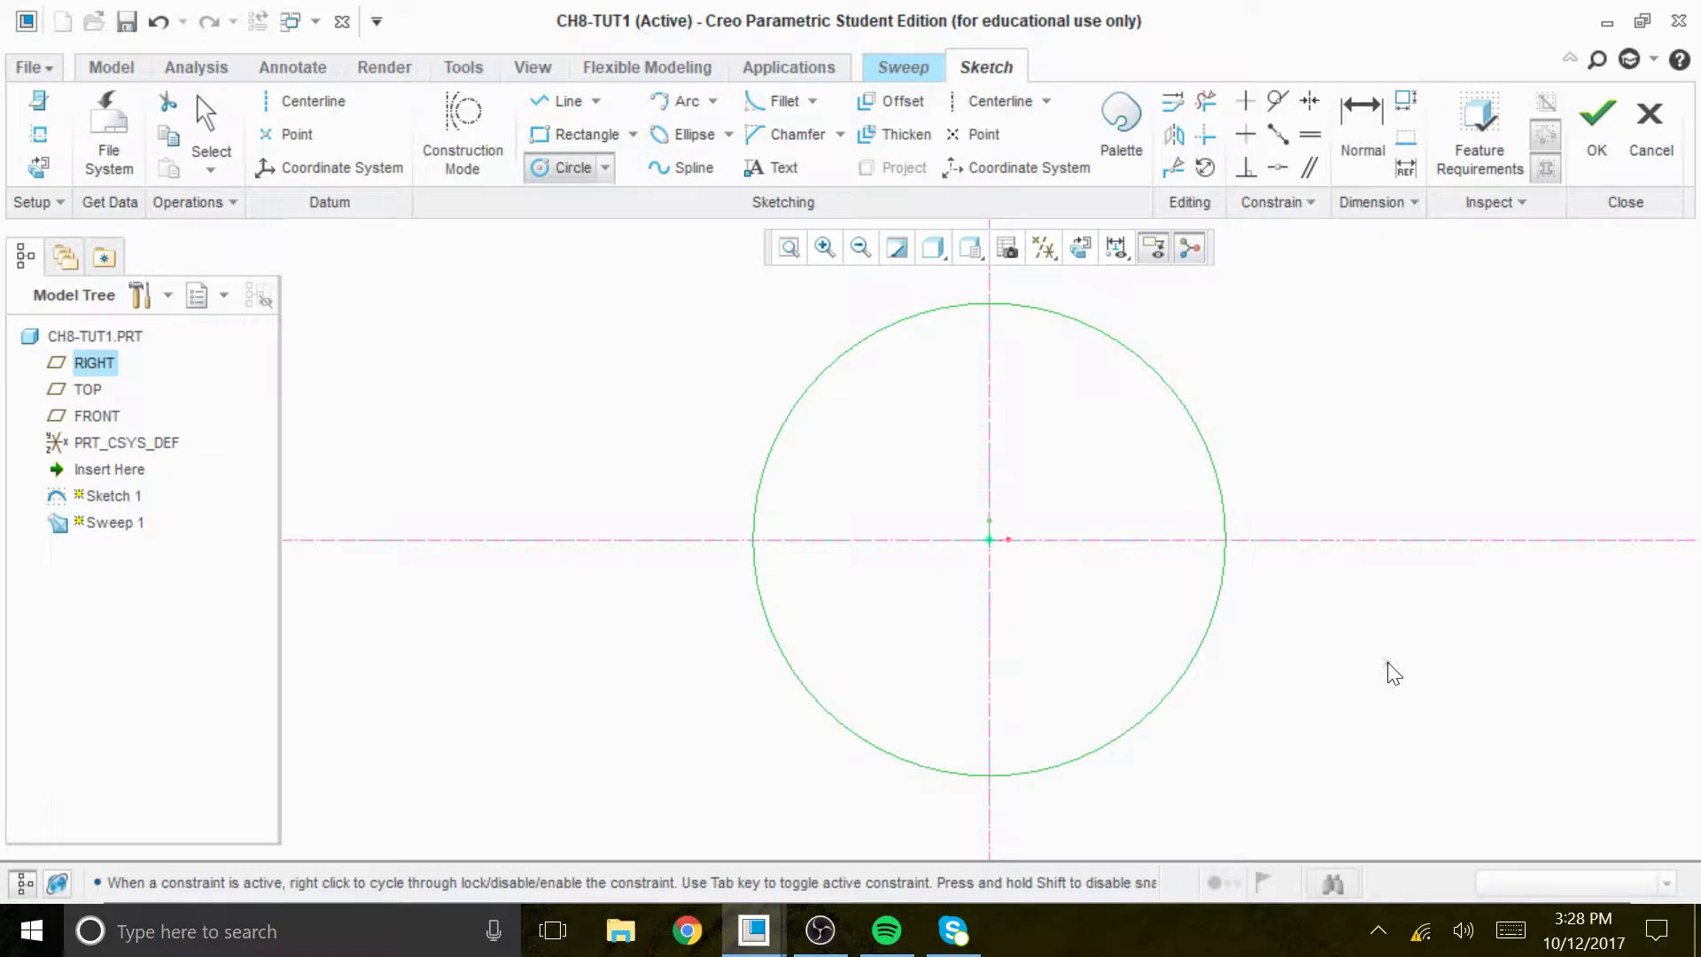
{"action": "middle_click", "coordinate": [1387, 682]}
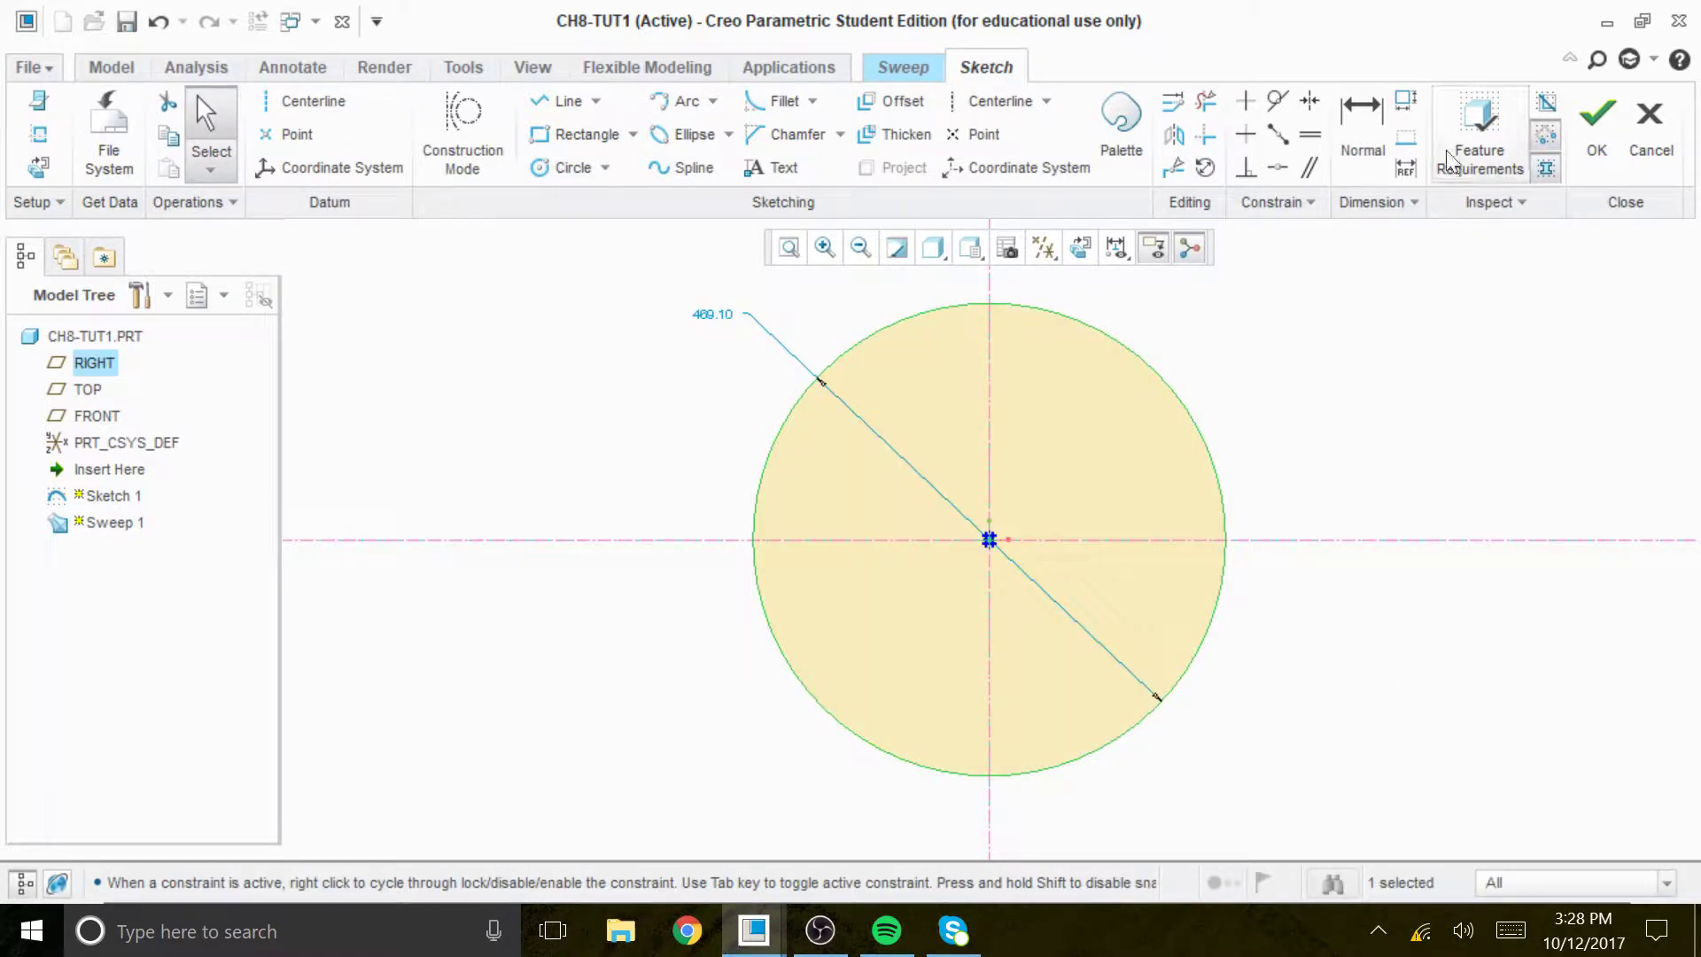
{"action": "left_click", "coordinate": [820, 708]}
{"action": "middle_click", "coordinate": [647, 749]}
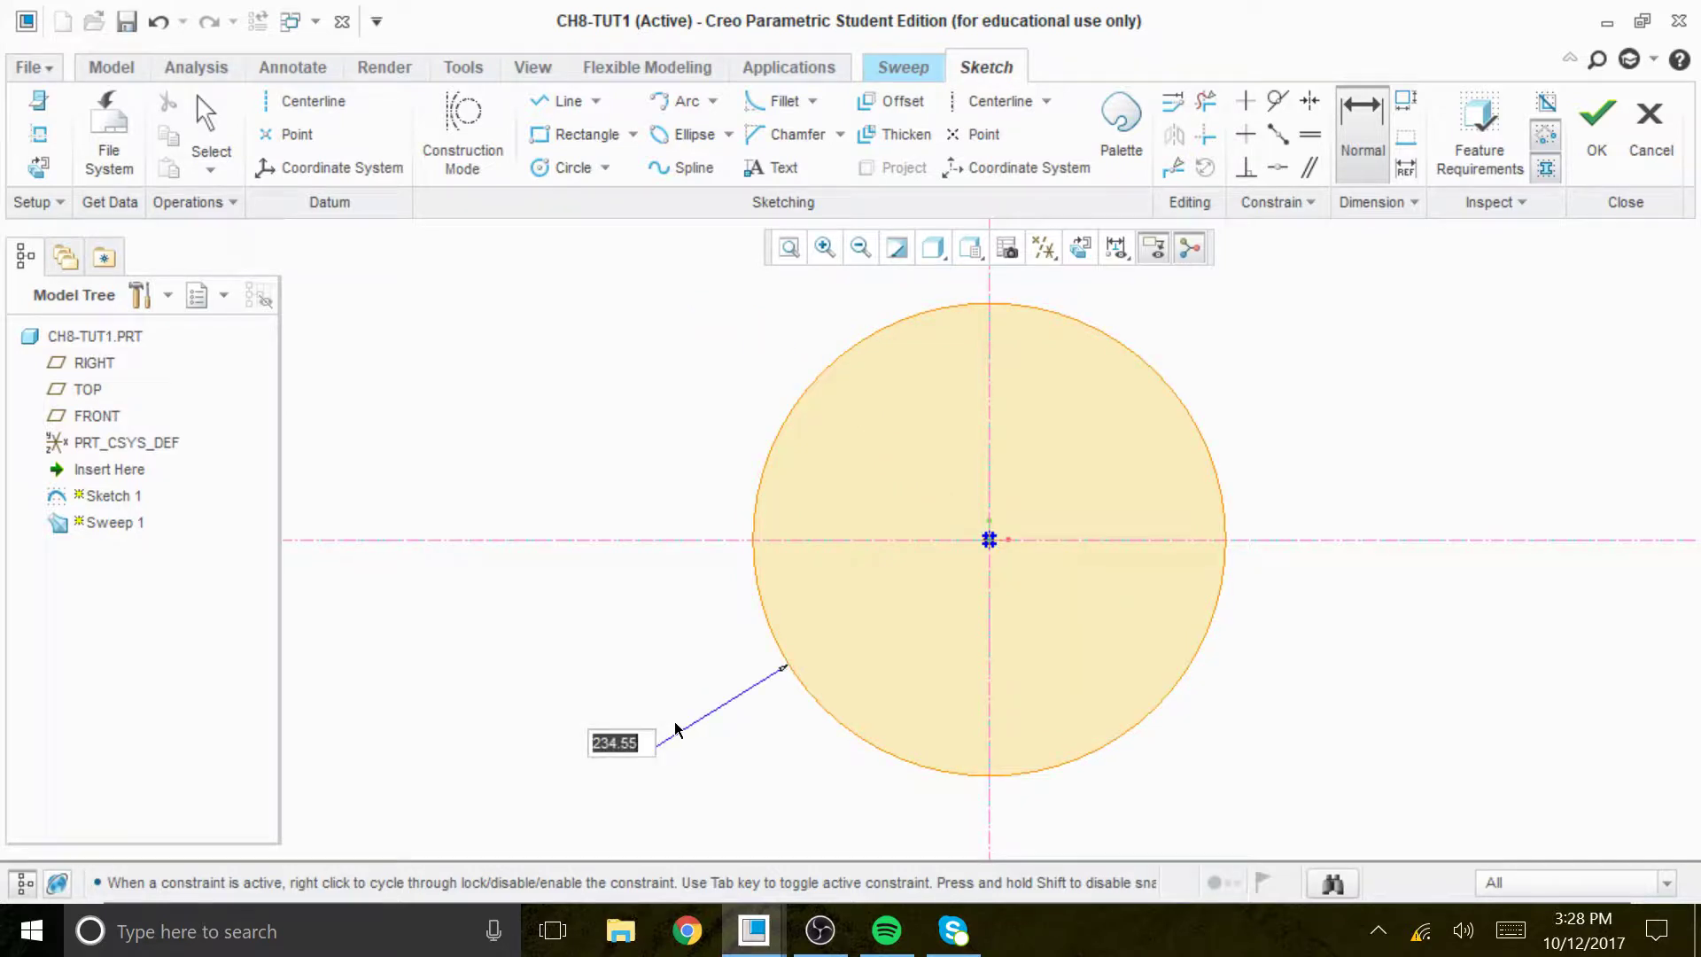
{"action": "type", "text": "26"}
{"action": "key", "text": "Return"}
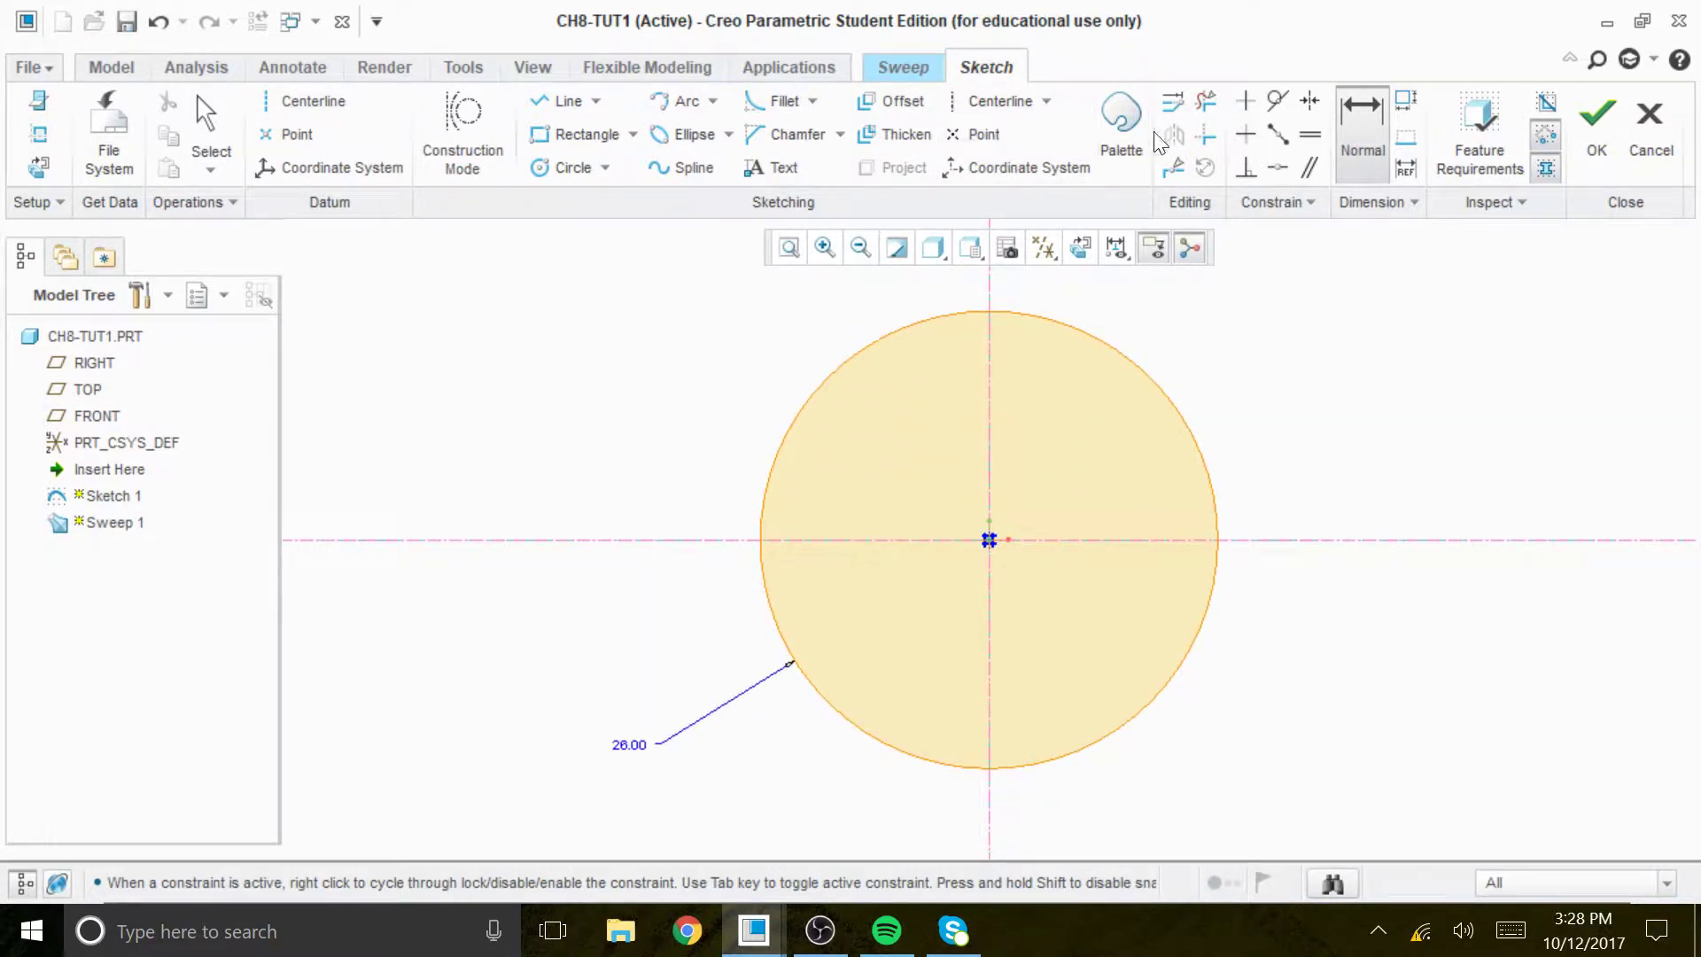
Trim the circle down to its lower-left quarter arc and finish the trajectory sketch
{"action": "left_click", "coordinate": [1205, 100]}
{"action": "left_click", "coordinate": [1150, 379]}
{"action": "left_click", "coordinate": [877, 341]}
{"action": "left_click", "coordinate": [1152, 700]}
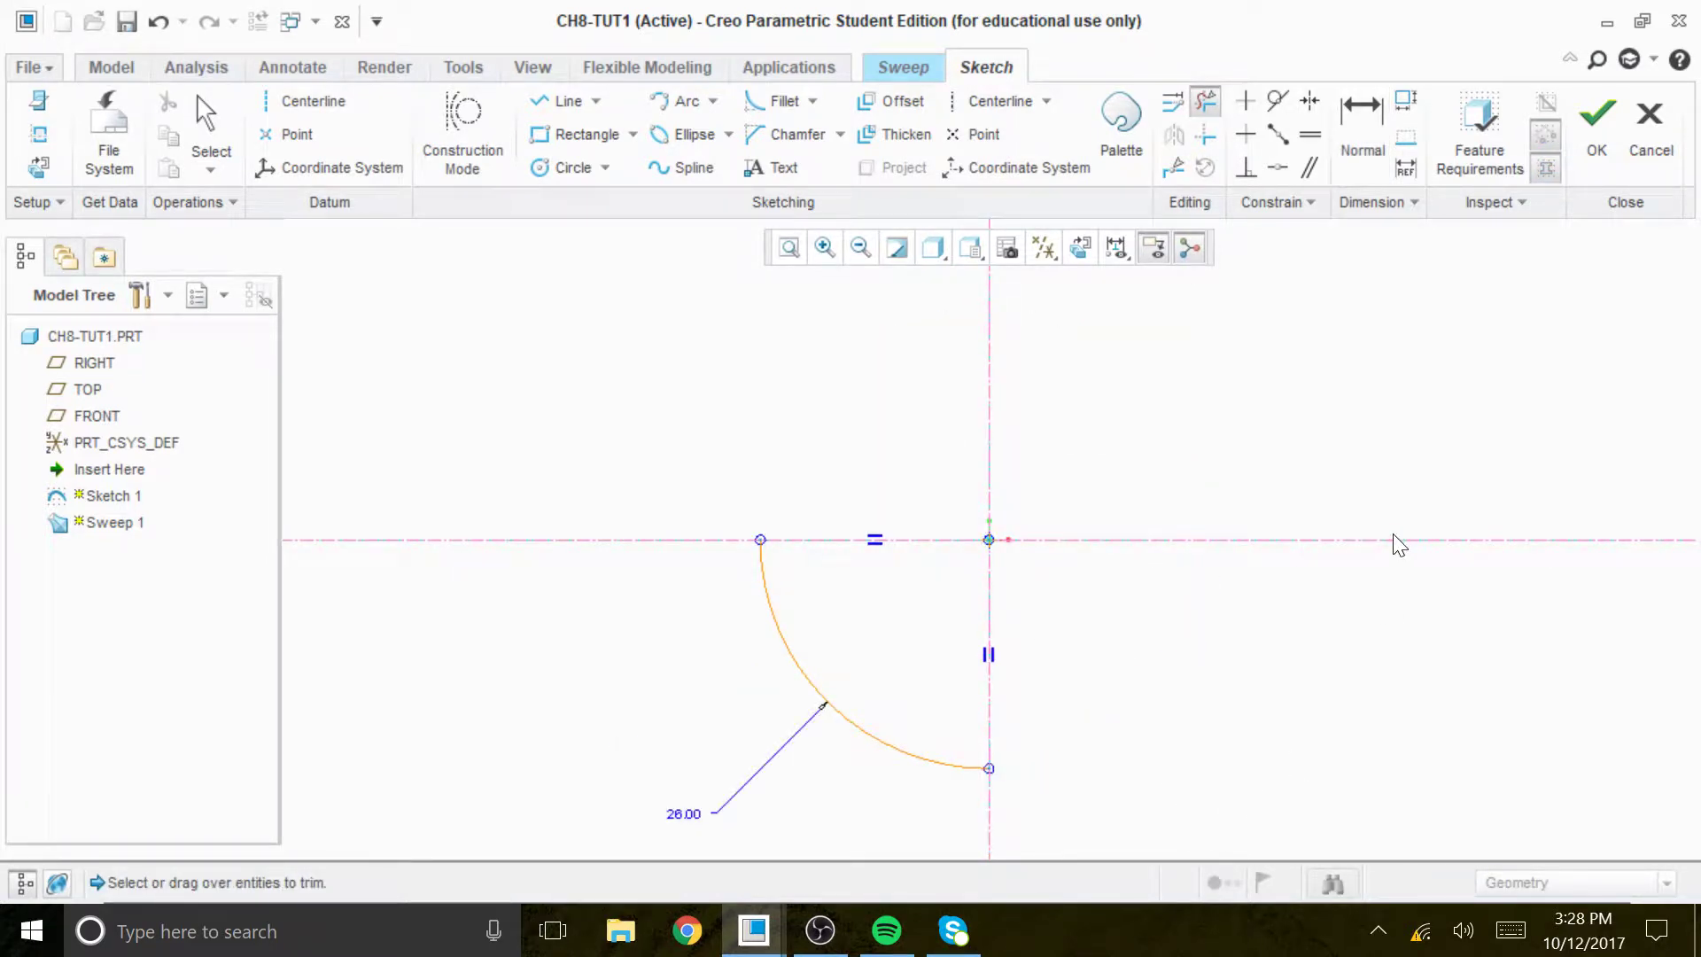
{"action": "left_click", "coordinate": [1596, 112]}
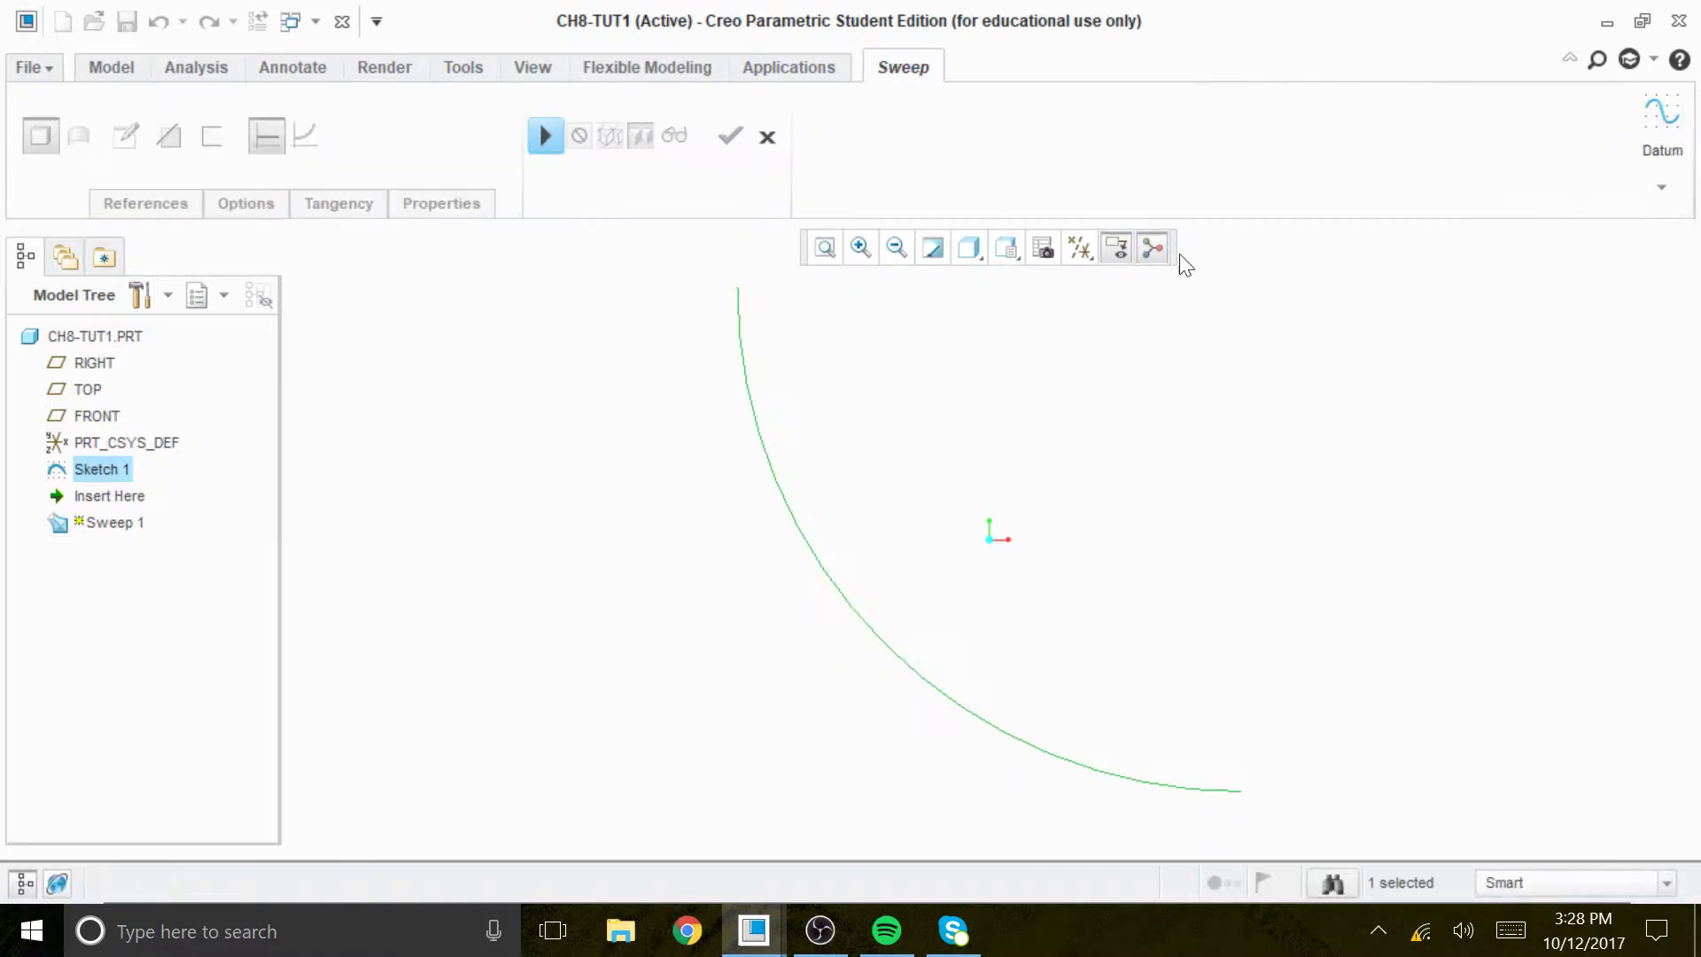
Resume the sweep and draw a section circle centred at the origin
{"action": "left_click", "coordinate": [542, 135]}
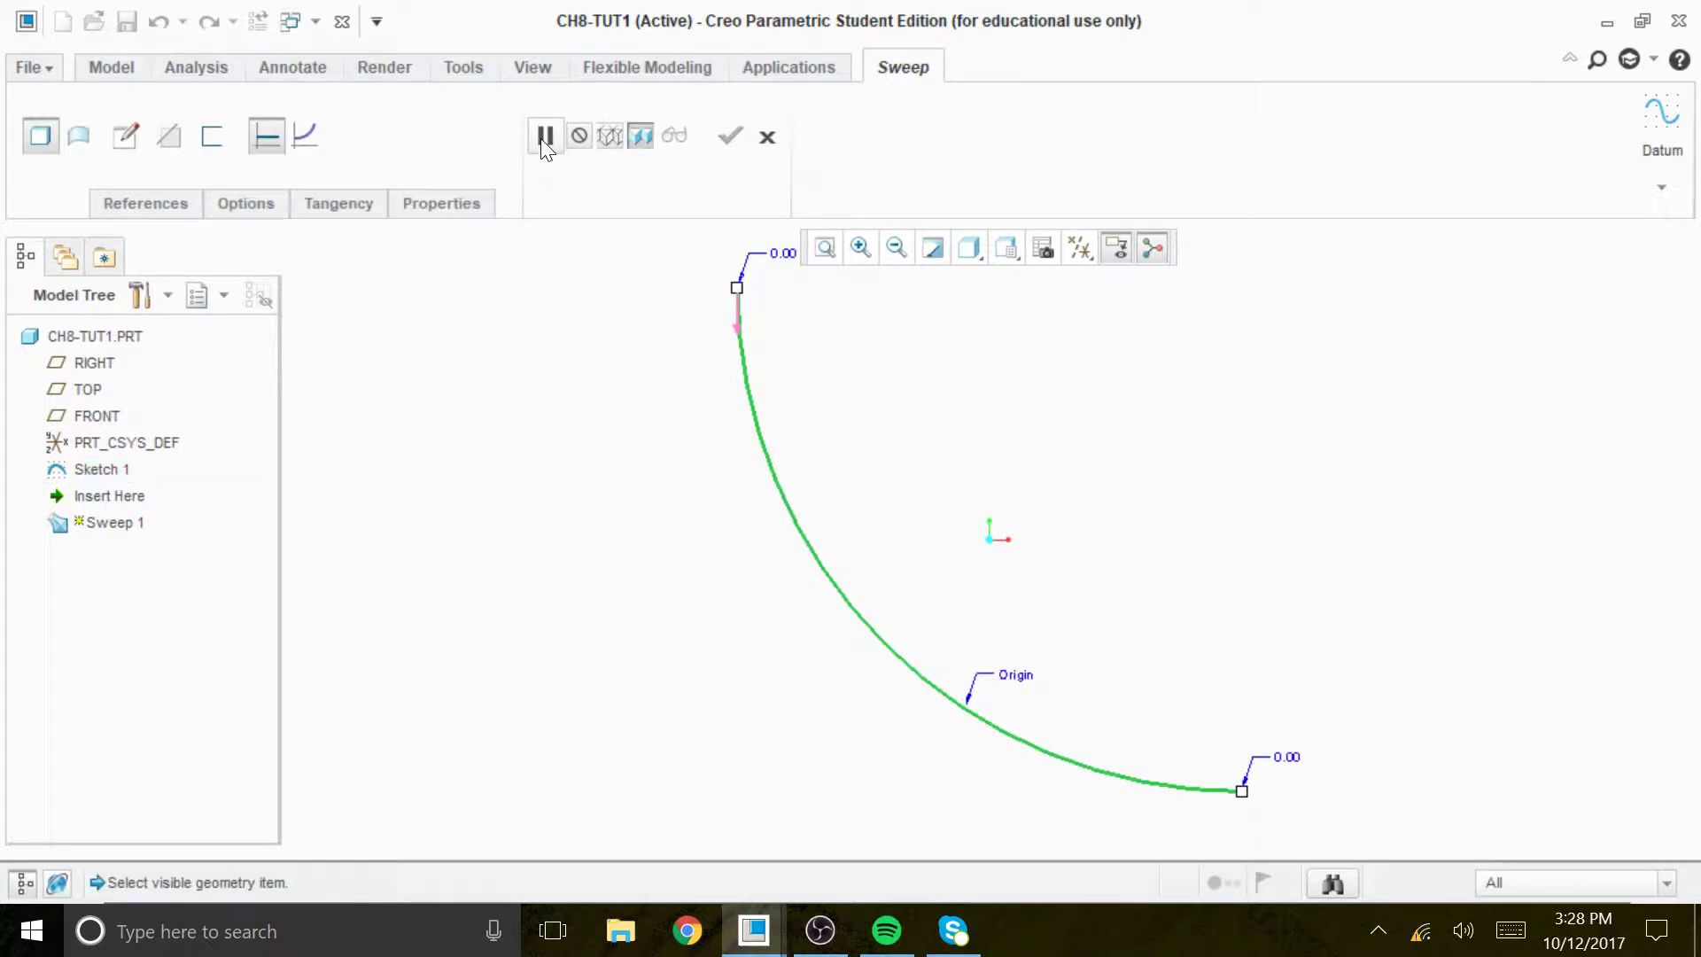
{"action": "left_click", "coordinate": [127, 135]}
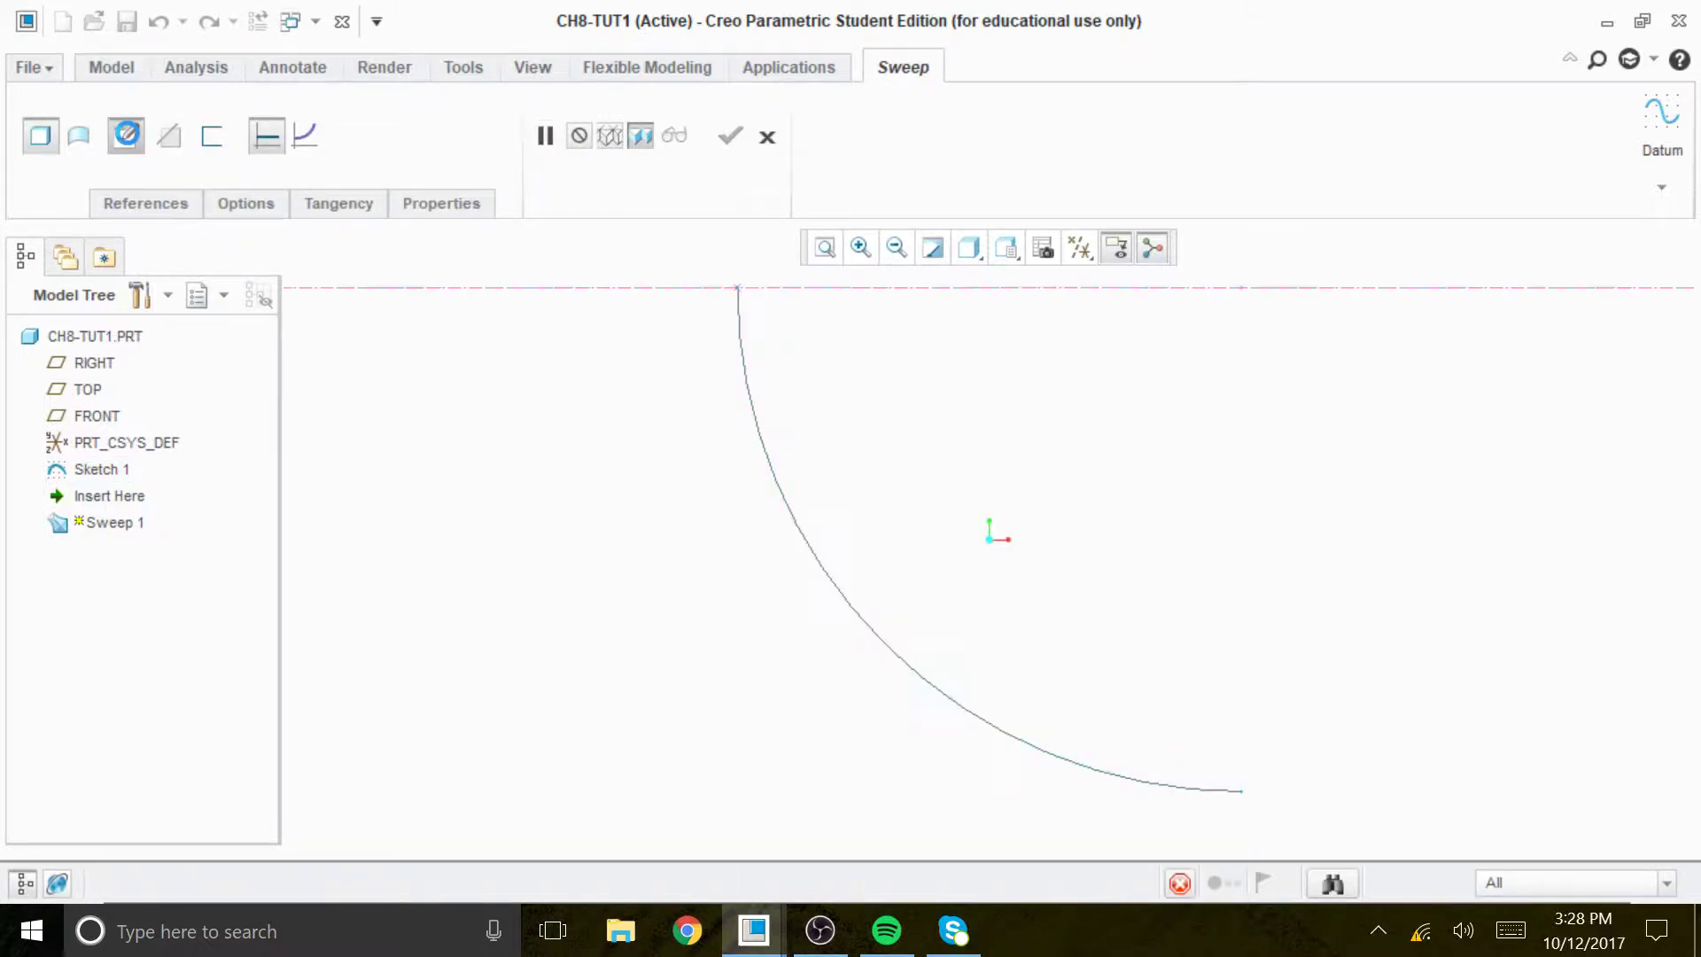
{"action": "left_click", "coordinate": [1074, 245]}
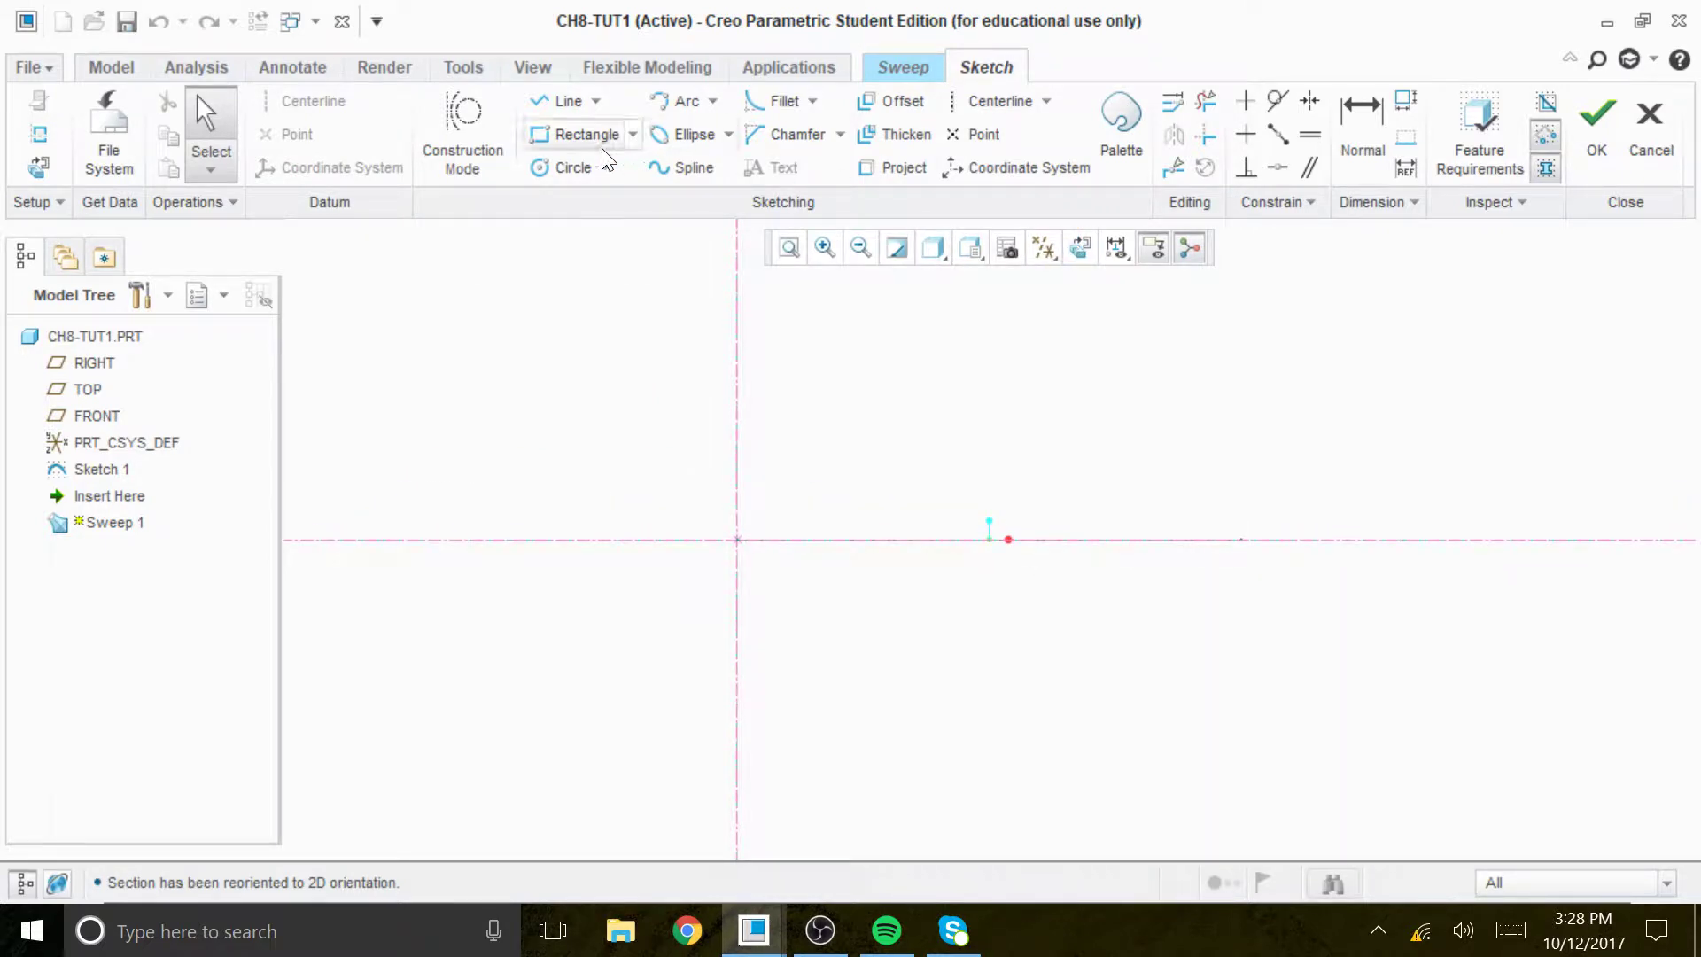
{"action": "left_click", "coordinate": [572, 168]}
{"action": "left_click", "coordinate": [737, 540]}
{"action": "left_click", "coordinate": [873, 600]}
{"action": "middle_click", "coordinate": [984, 676]}
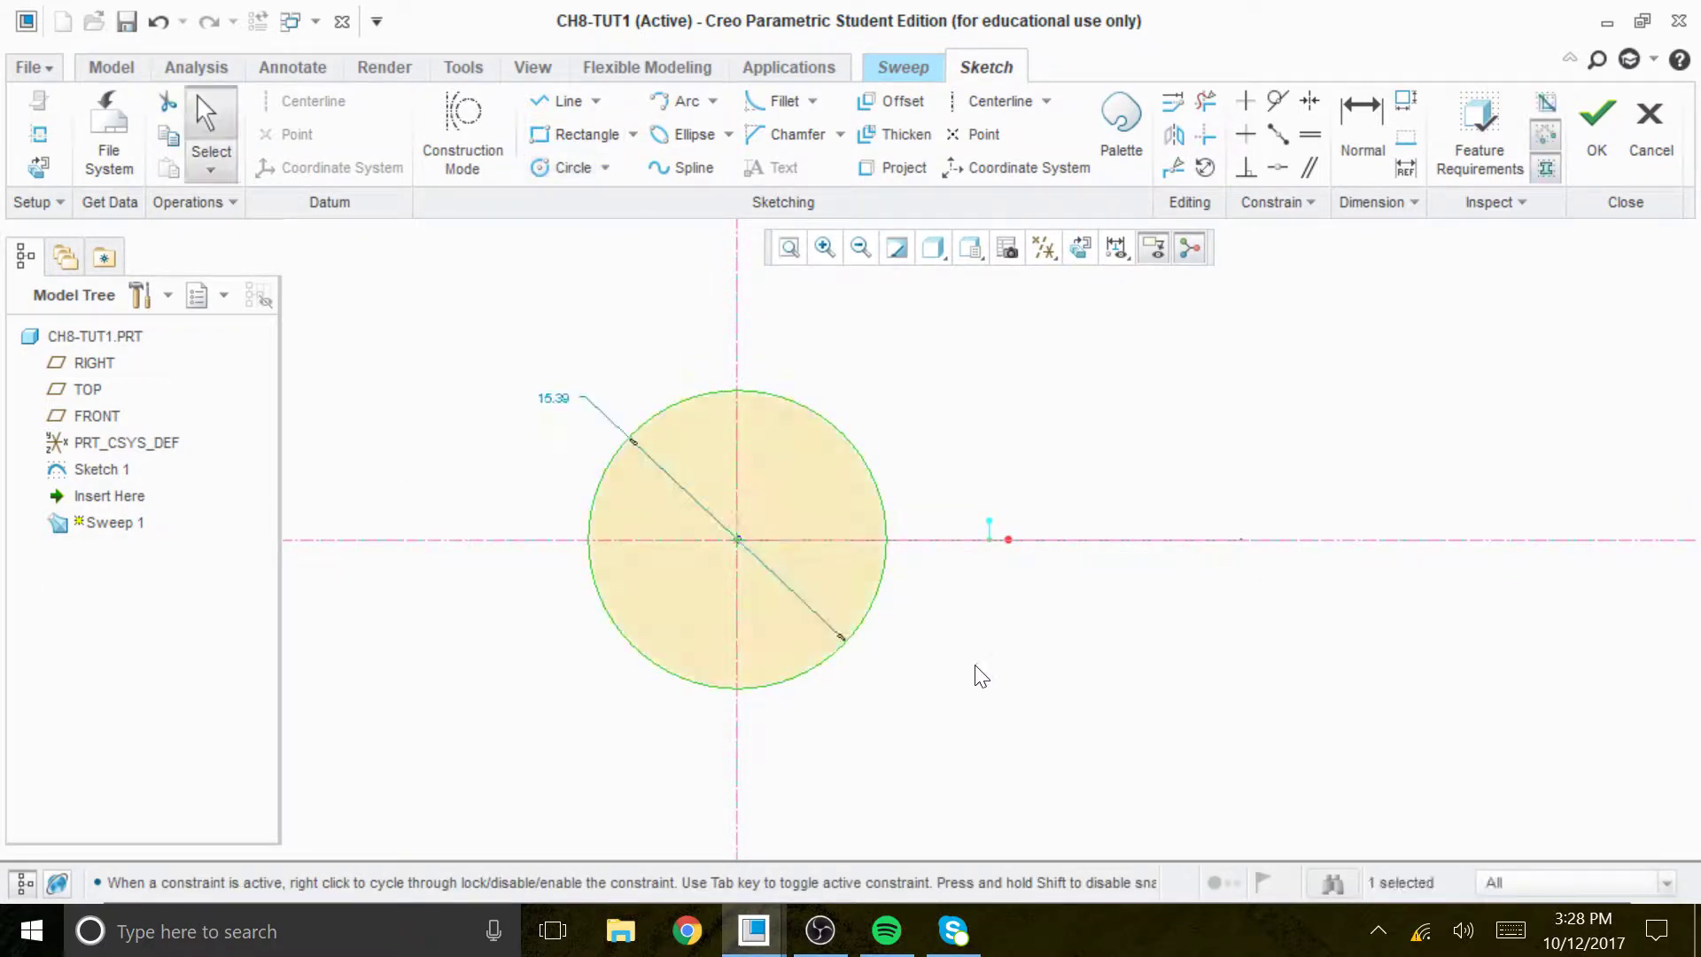
Set the section circle diameter to 29 and complete the sweep
{"action": "double_click", "coordinate": [576, 406]}
{"action": "type", "text": "29"}
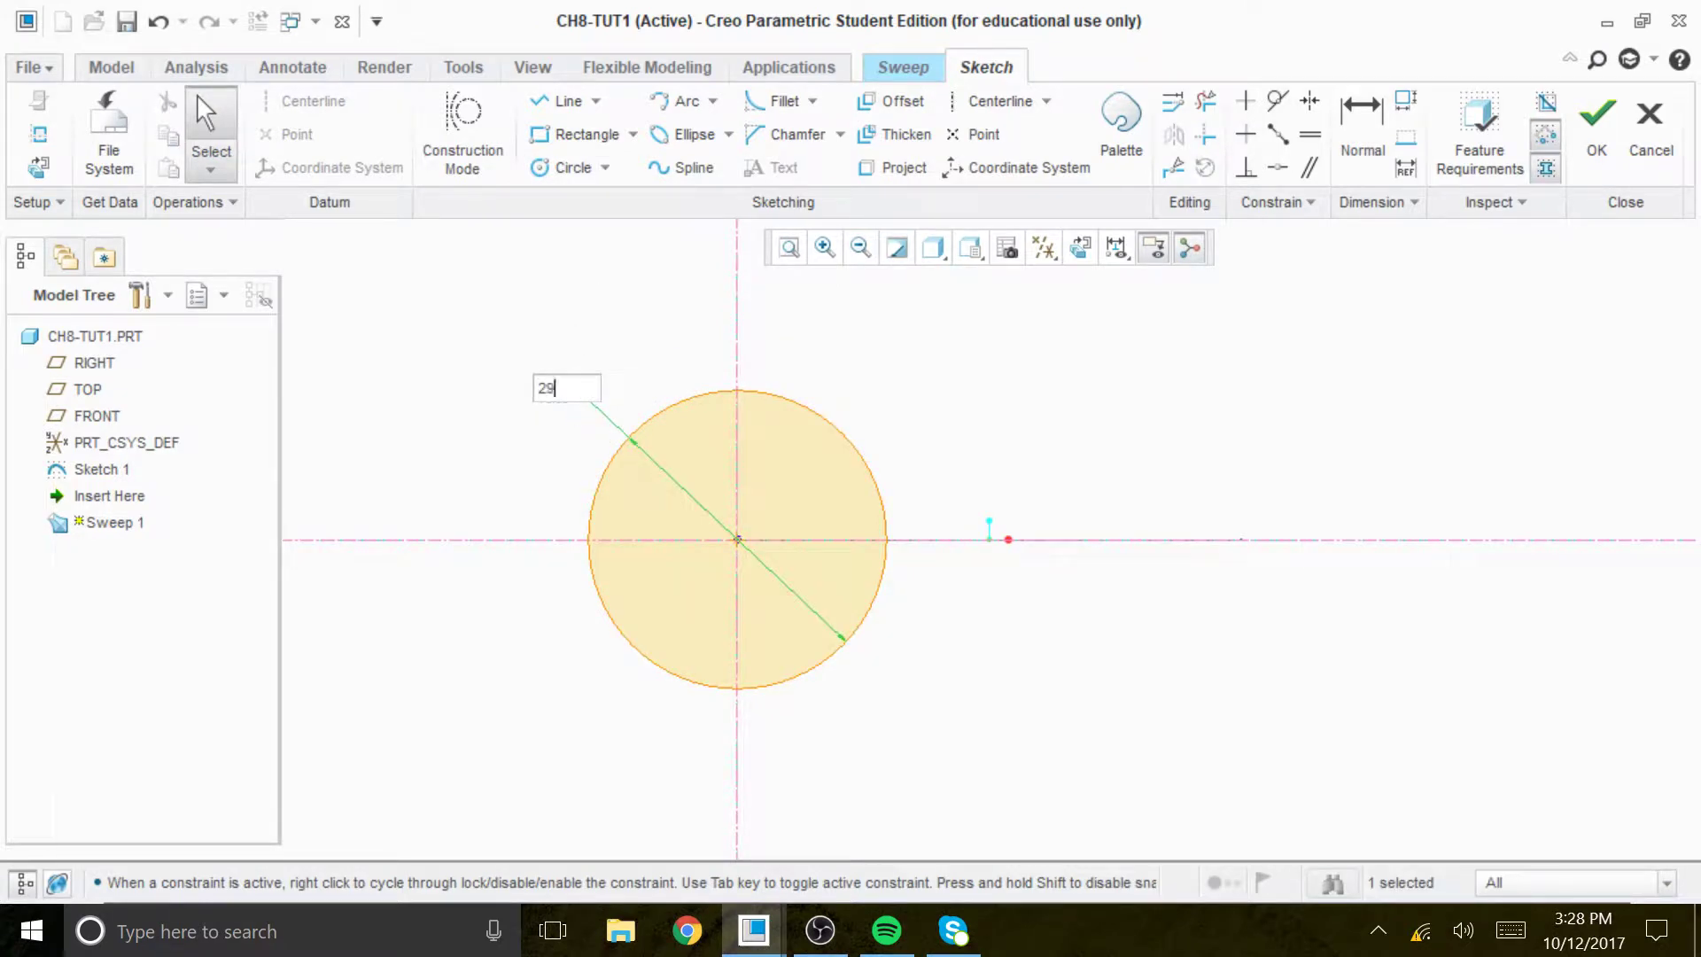
{"action": "key", "text": "Return"}
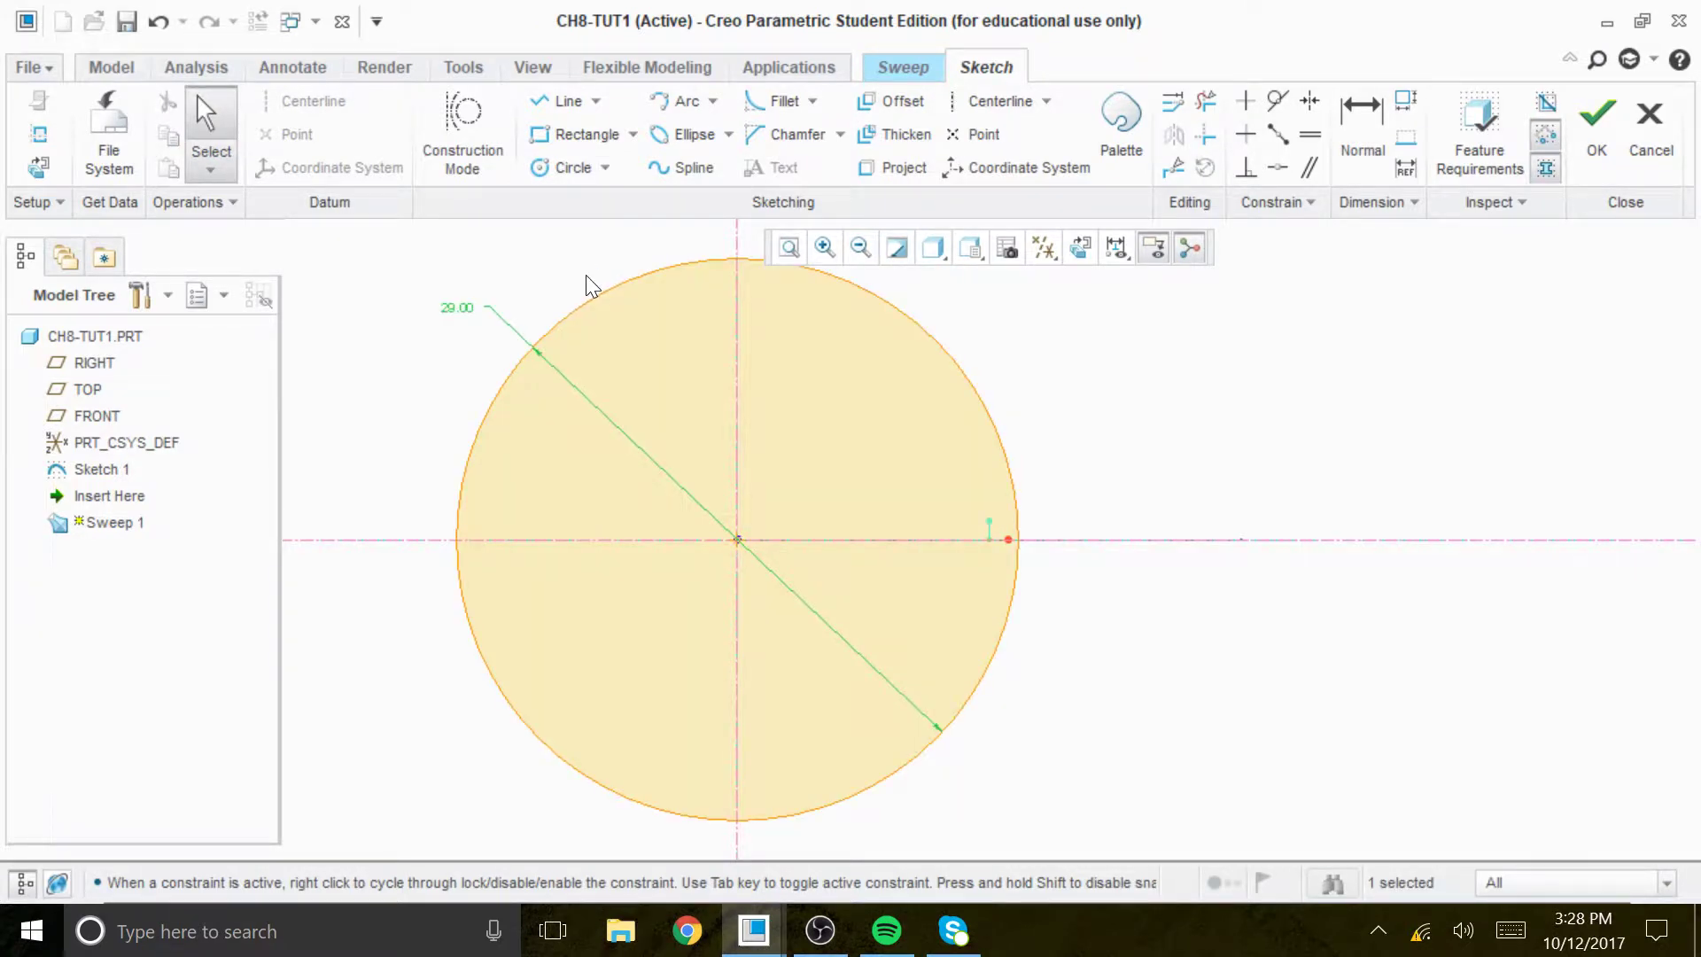
{"action": "left_click", "coordinate": [1597, 113]}
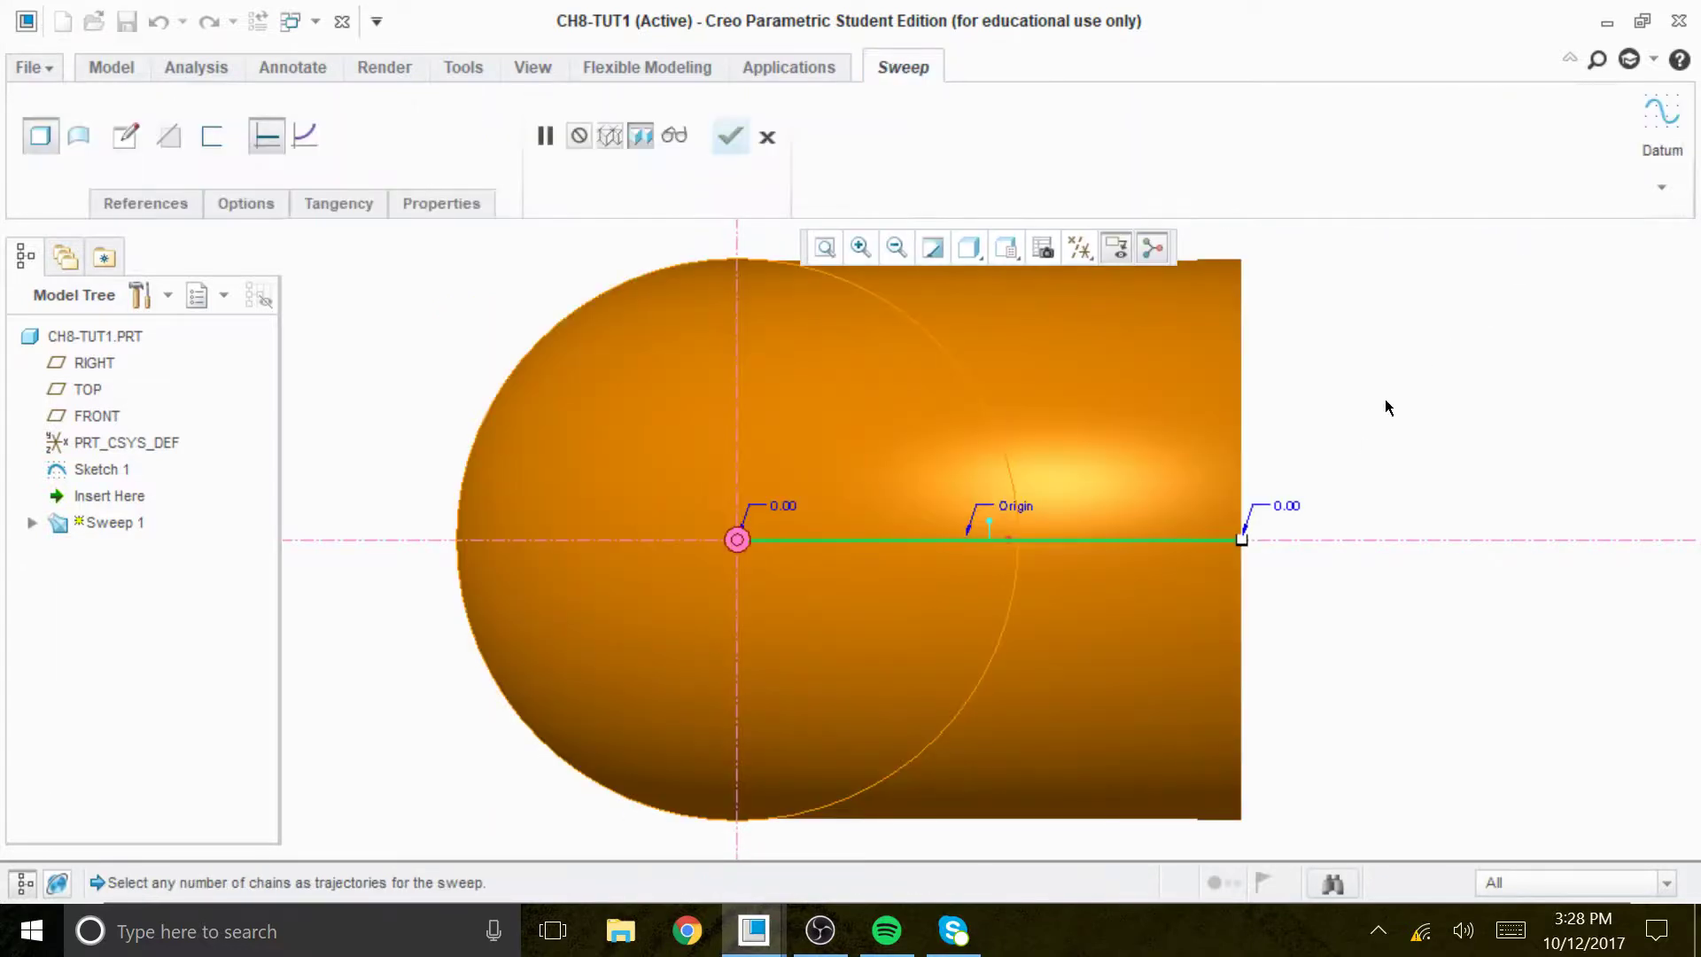
{"action": "middle_click_drag", "start_coordinate": [1168, 383], "coordinate": [1212, 660]}
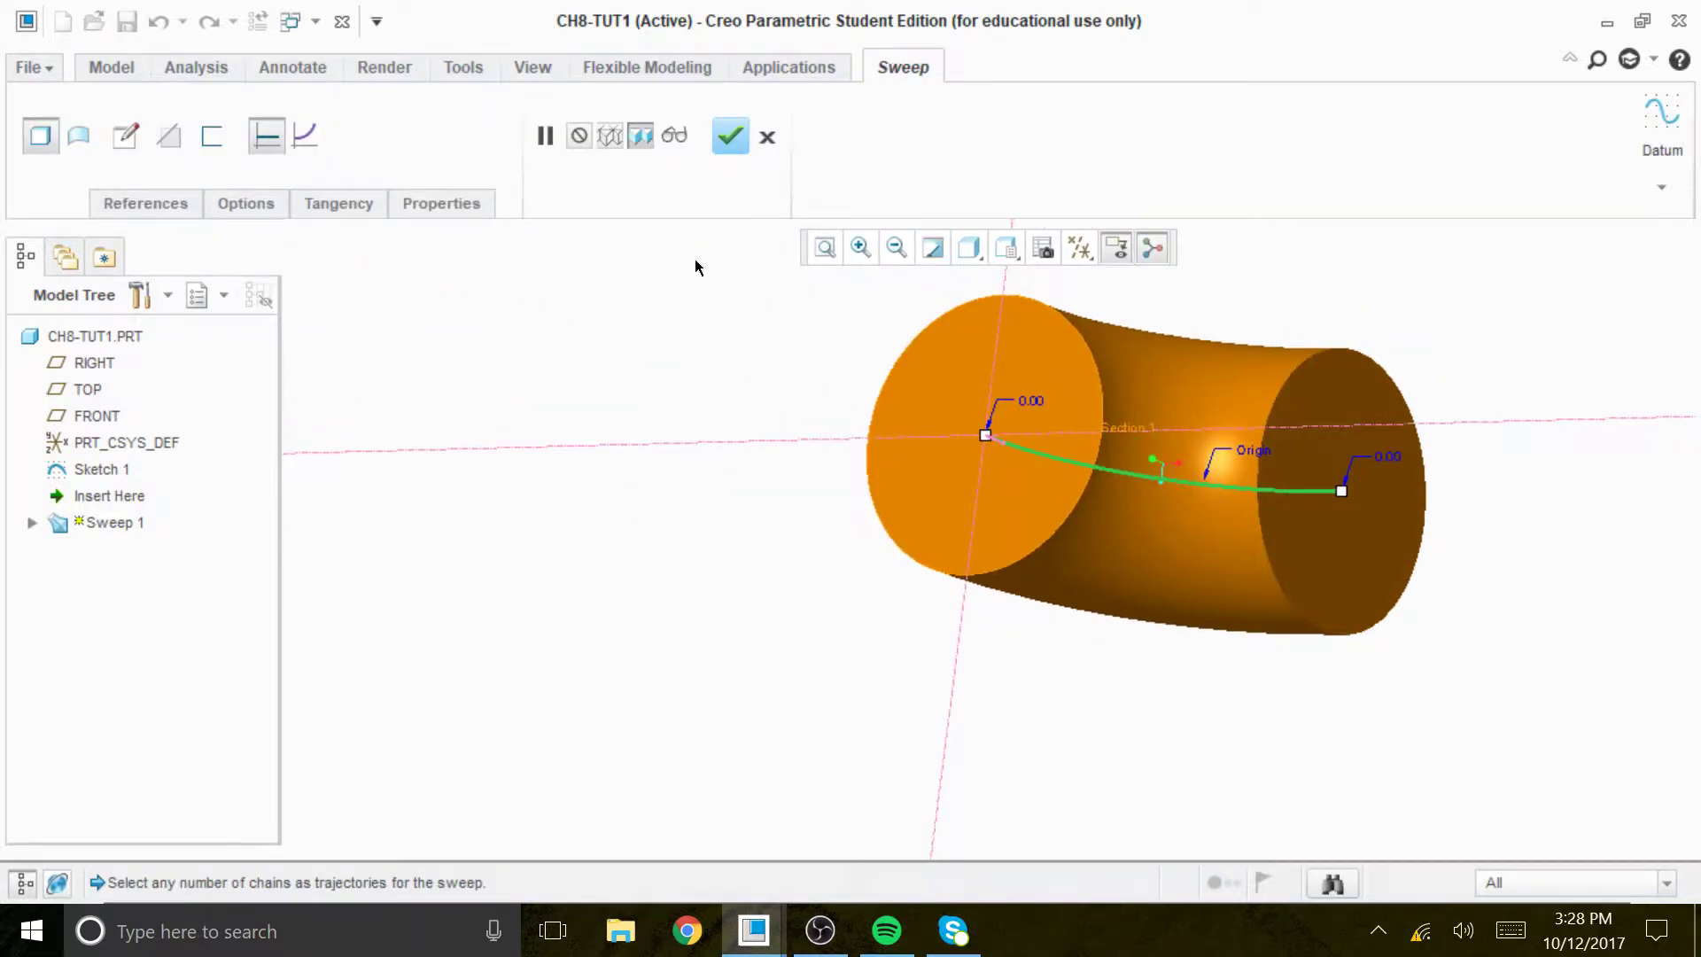
{"action": "left_click", "coordinate": [730, 136]}
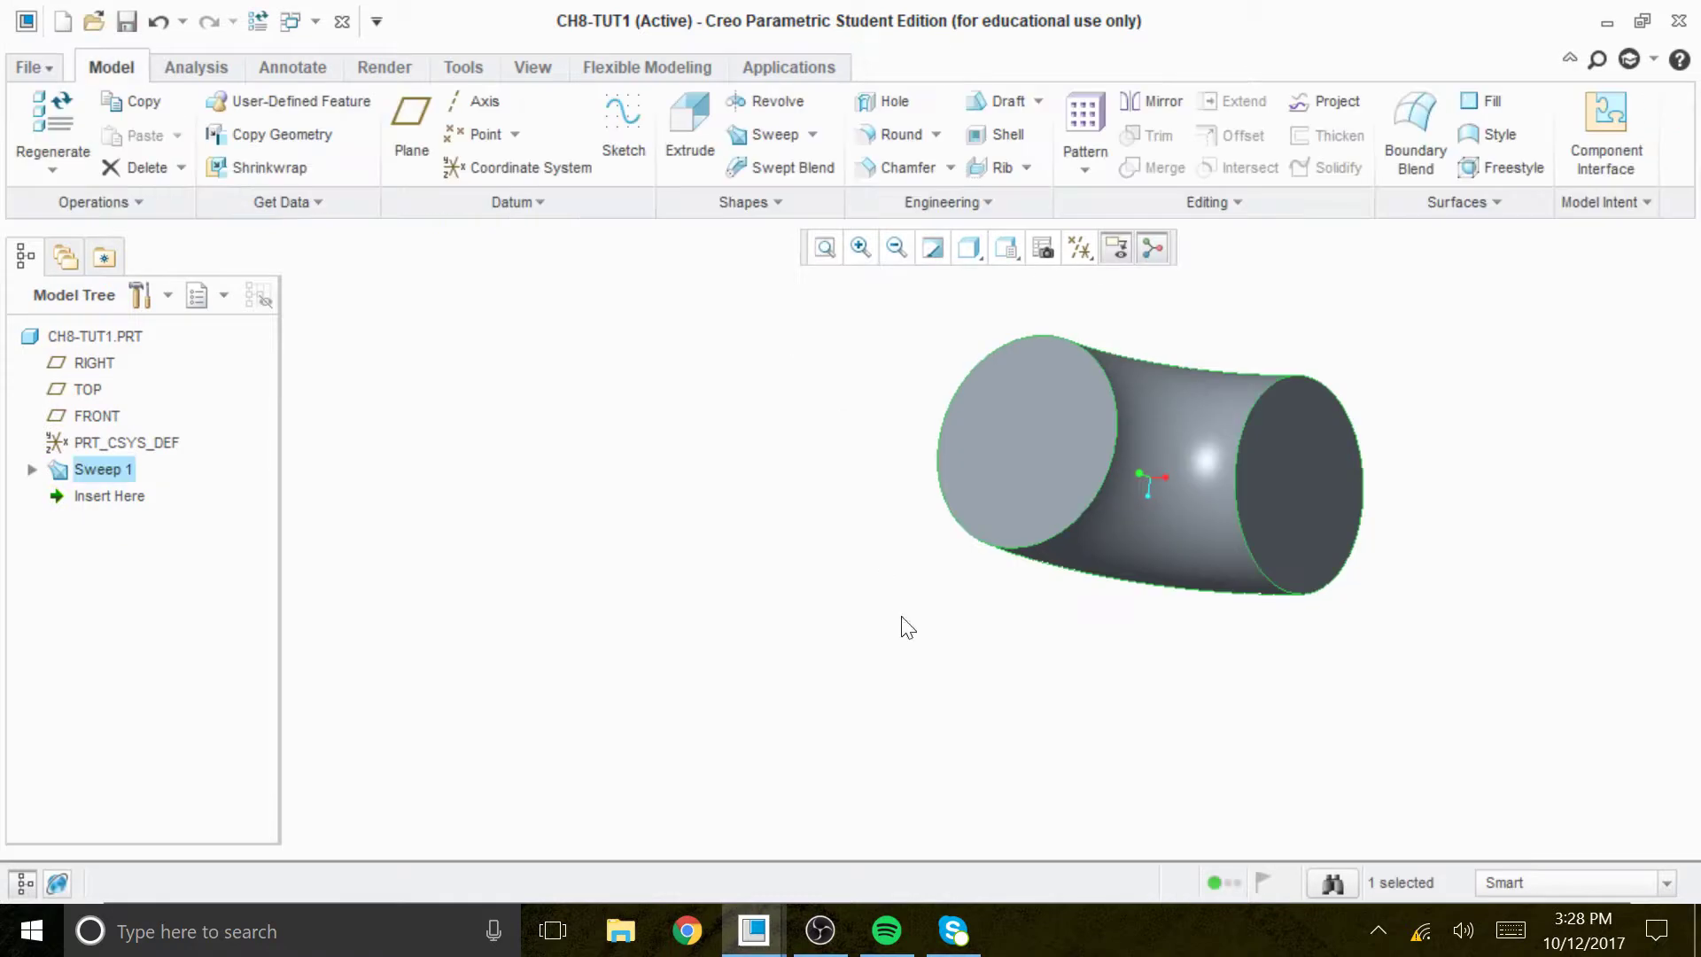
Shell the elbow with both end faces removed and a 4.00 wall thickness
{"action": "left_click", "coordinate": [1001, 135]}
{"action": "left_click", "coordinate": [1054, 470]}
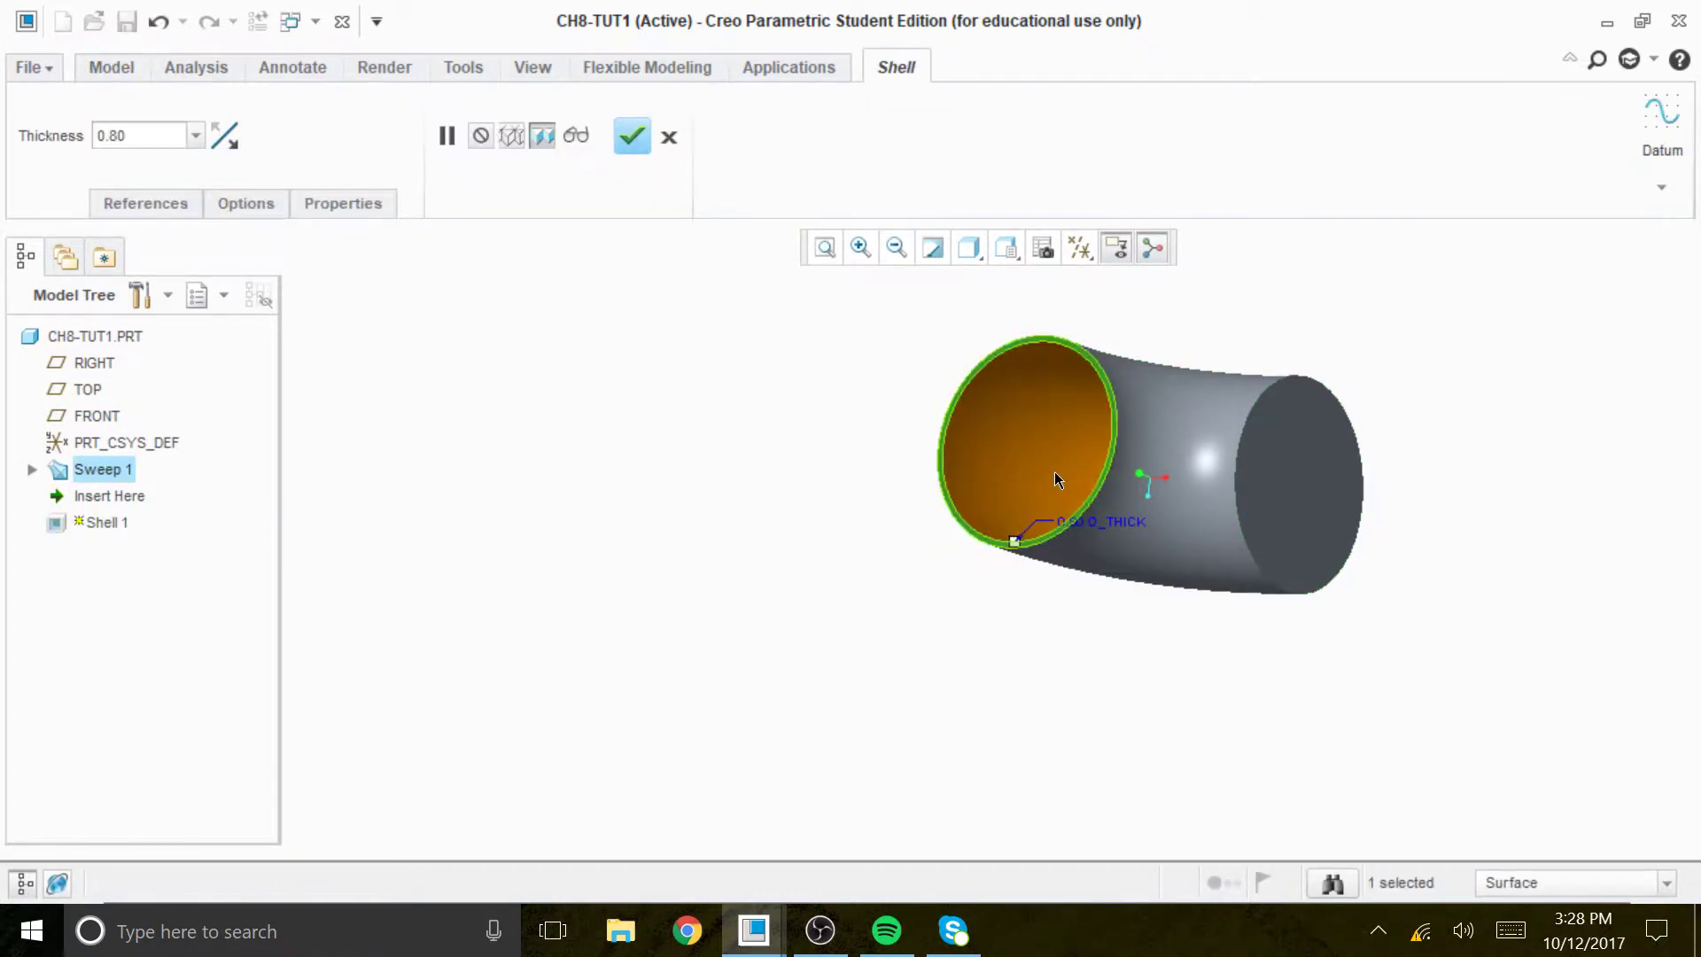
{"action": "left_click", "coordinate": [1316, 483], "text": "ctrl"}
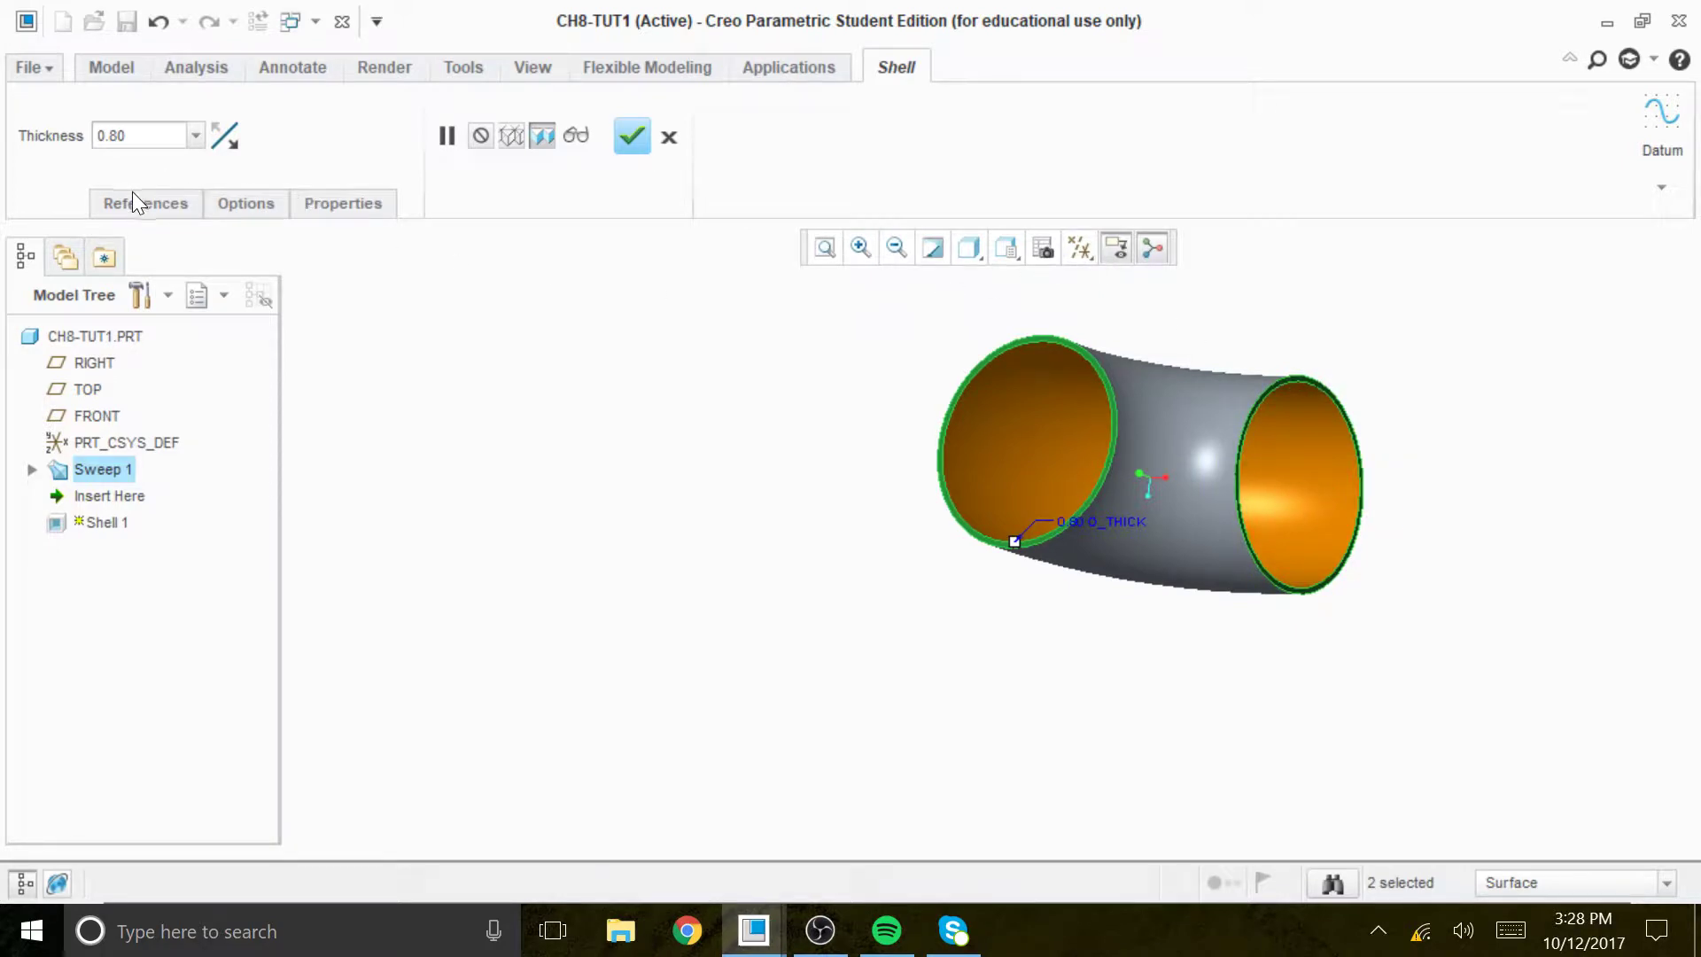
{"action": "double_click", "coordinate": [111, 136]}
{"action": "type", "text": "4"}
{"action": "key", "text": "Return"}
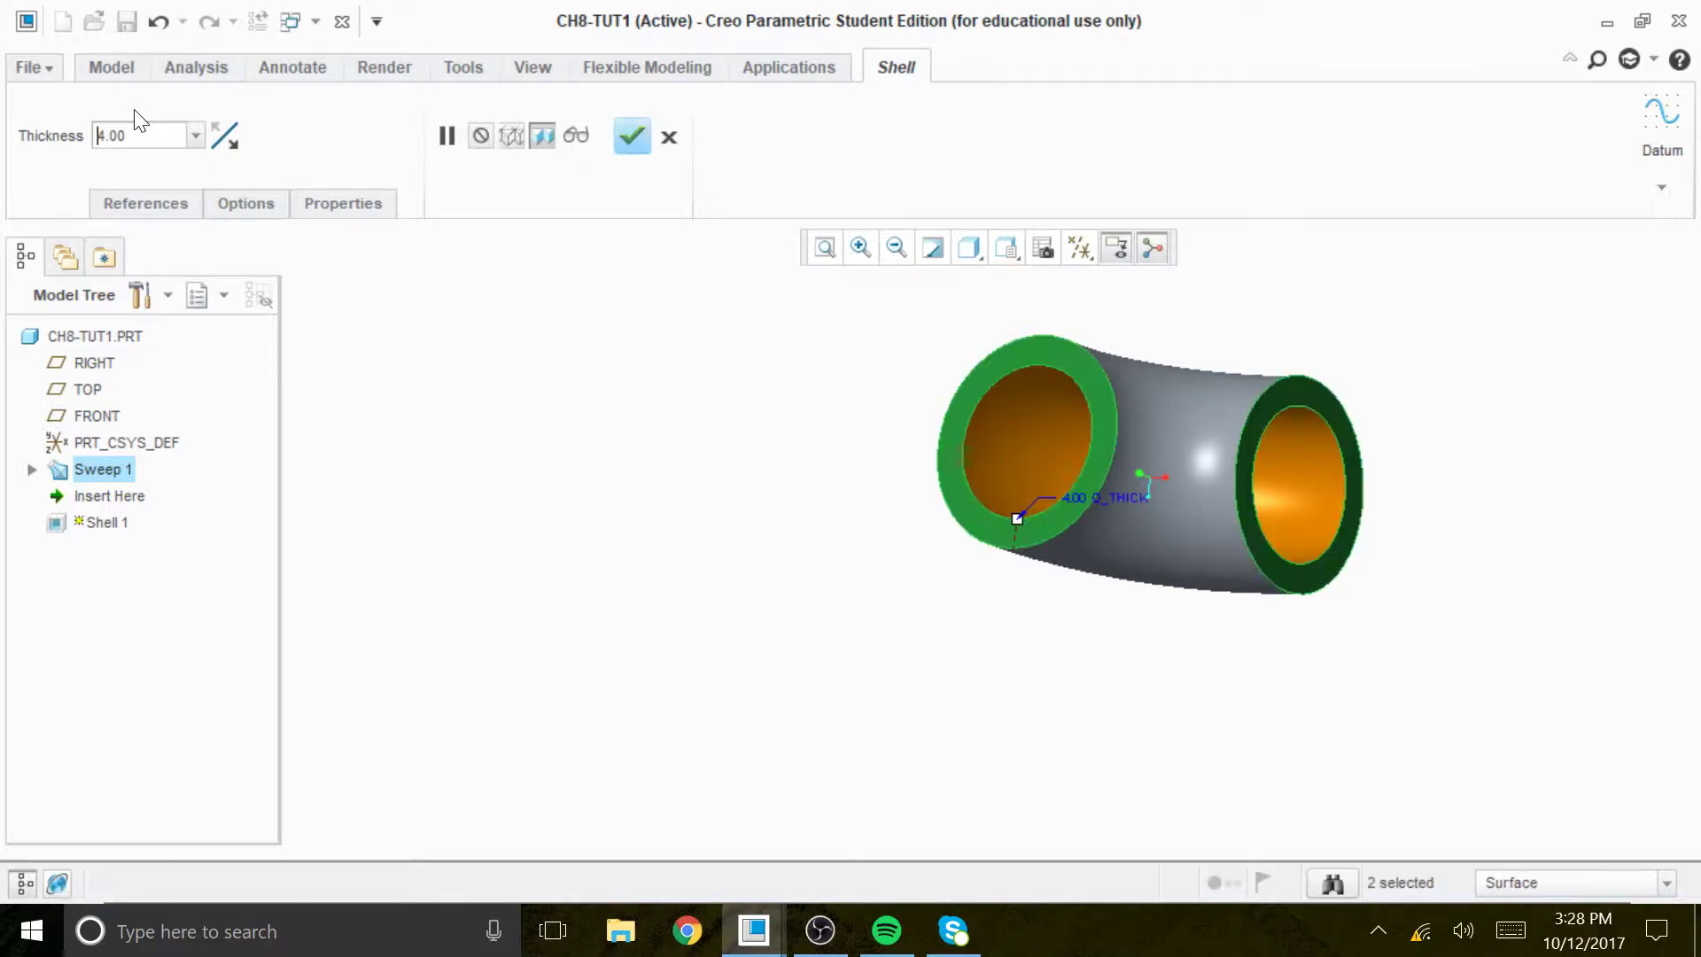
{"action": "left_click", "coordinate": [631, 135]}
{"action": "middle_click_drag", "start_coordinate": [782, 567], "coordinate": [869, 505]}
{"action": "scroll", "coordinate": [842, 536], "scroll_direction": "down", "scroll_amount": 3}
{"action": "scroll", "coordinate": [1206, 508], "scroll_direction": "up", "scroll_amount": 3}
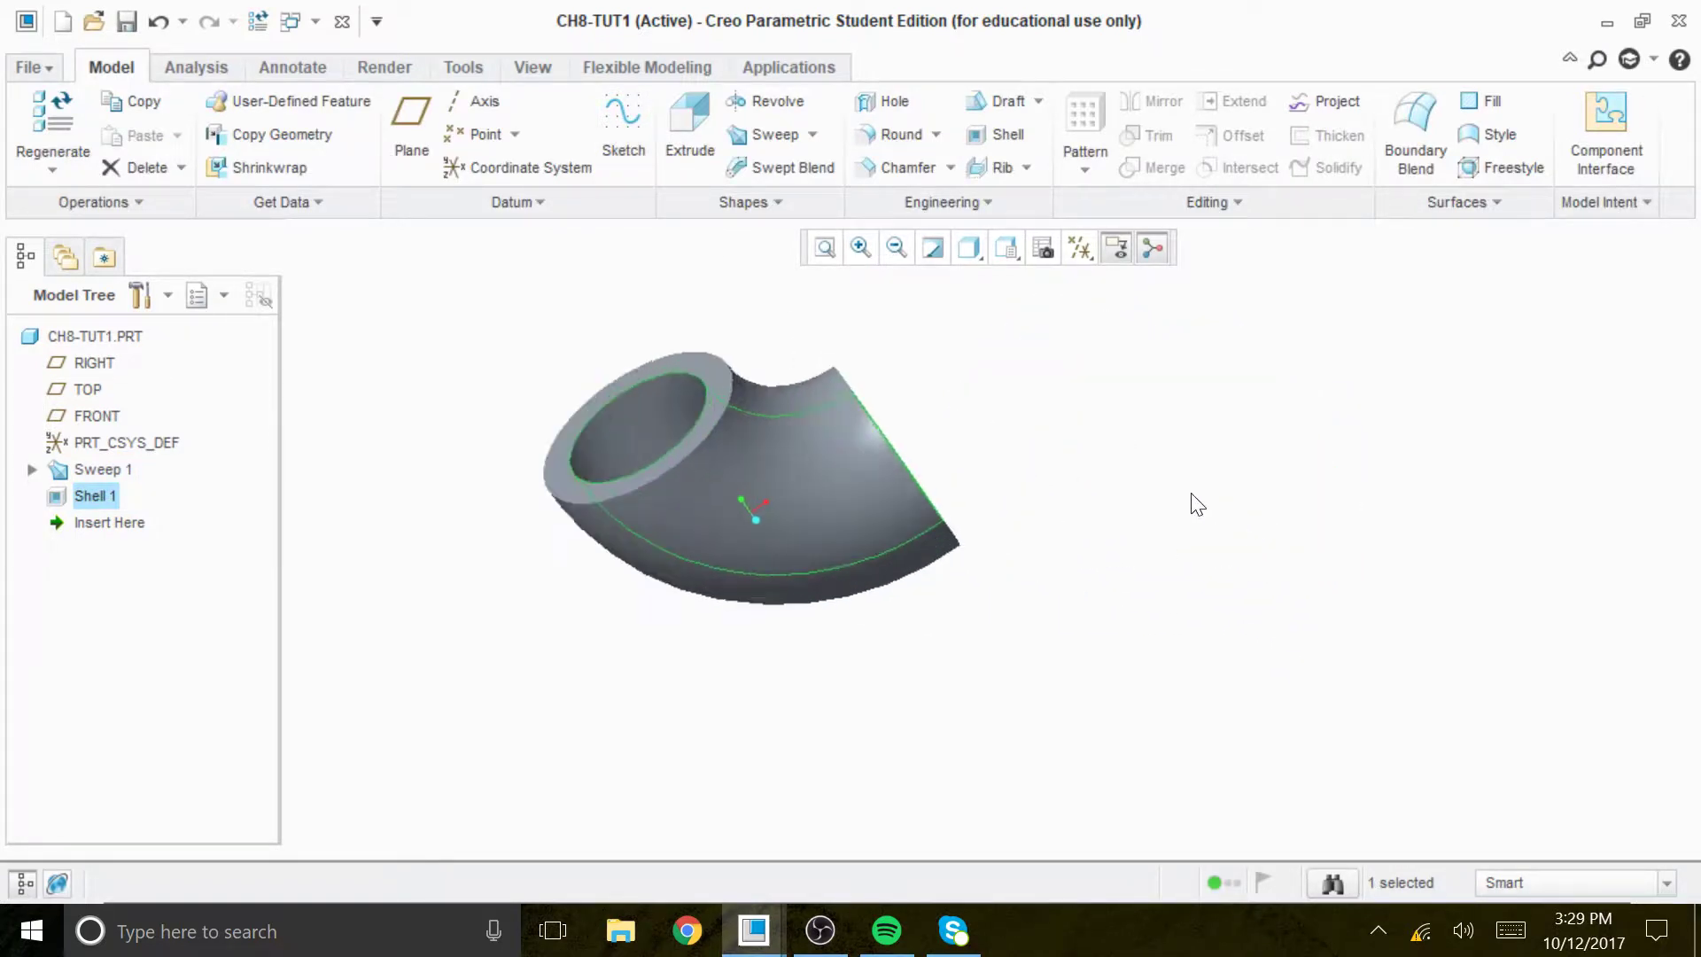
Turn on datum plane display and select the RIGHT datum plane
{"action": "scroll", "coordinate": [1001, 461], "scroll_direction": "down", "scroll_amount": 3}
{"action": "scroll", "coordinate": [969, 460], "scroll_direction": "up", "scroll_amount": 3}
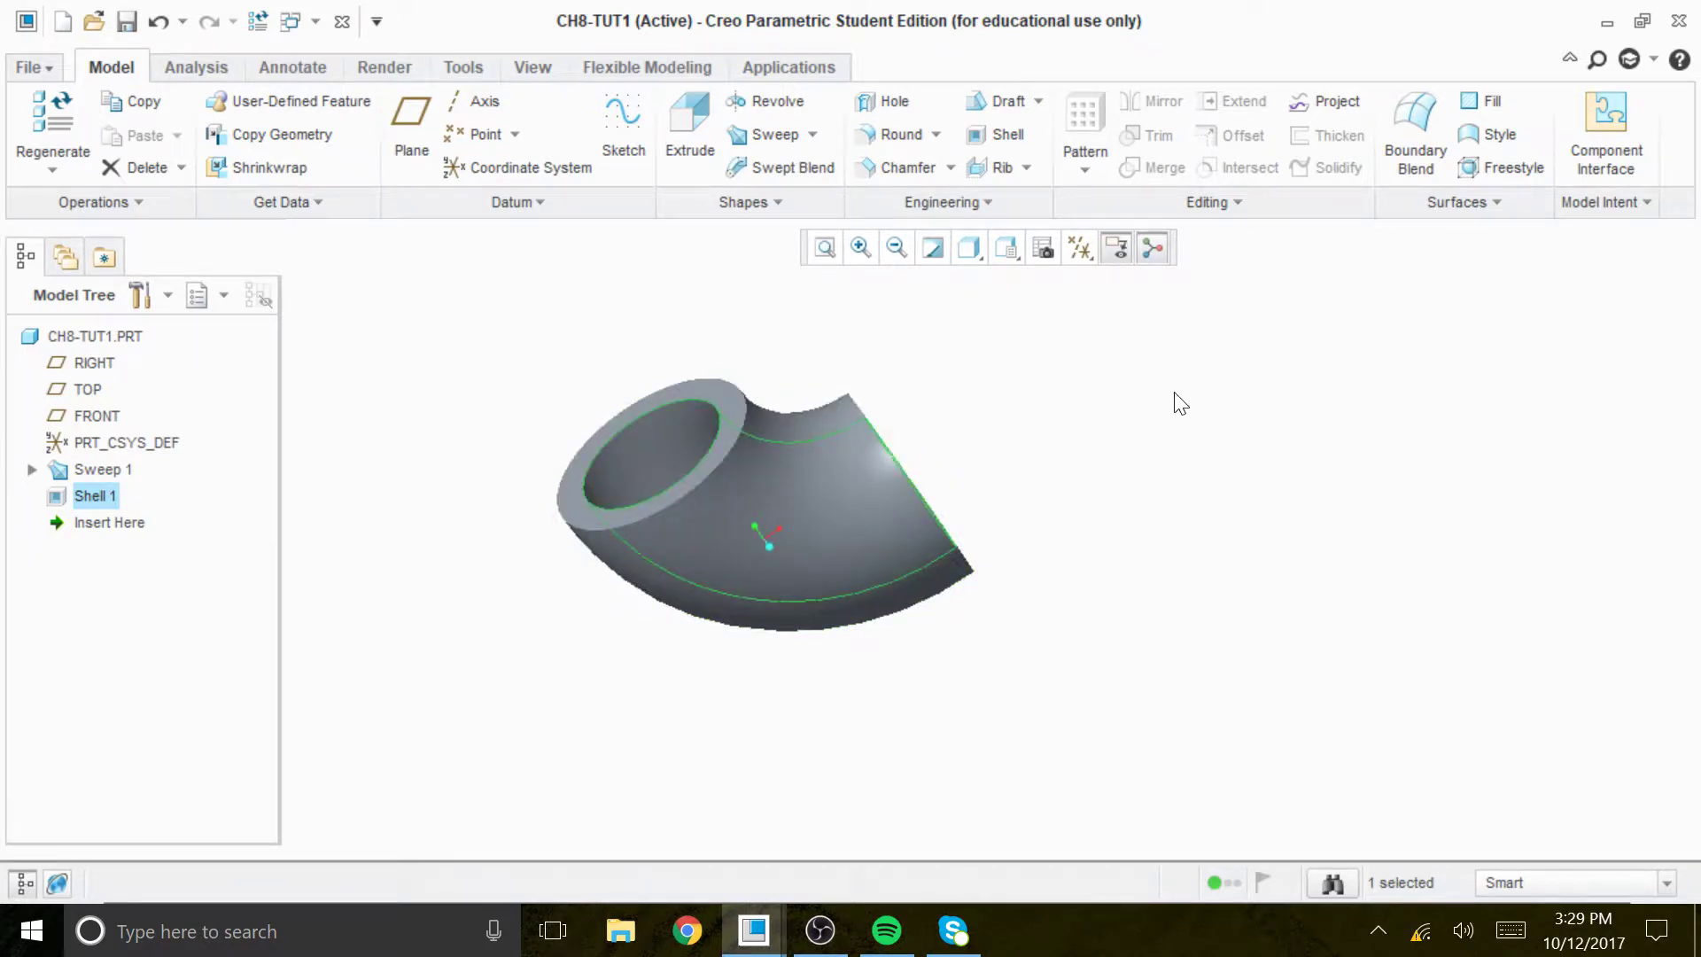
{"action": "left_click", "coordinate": [1079, 251]}
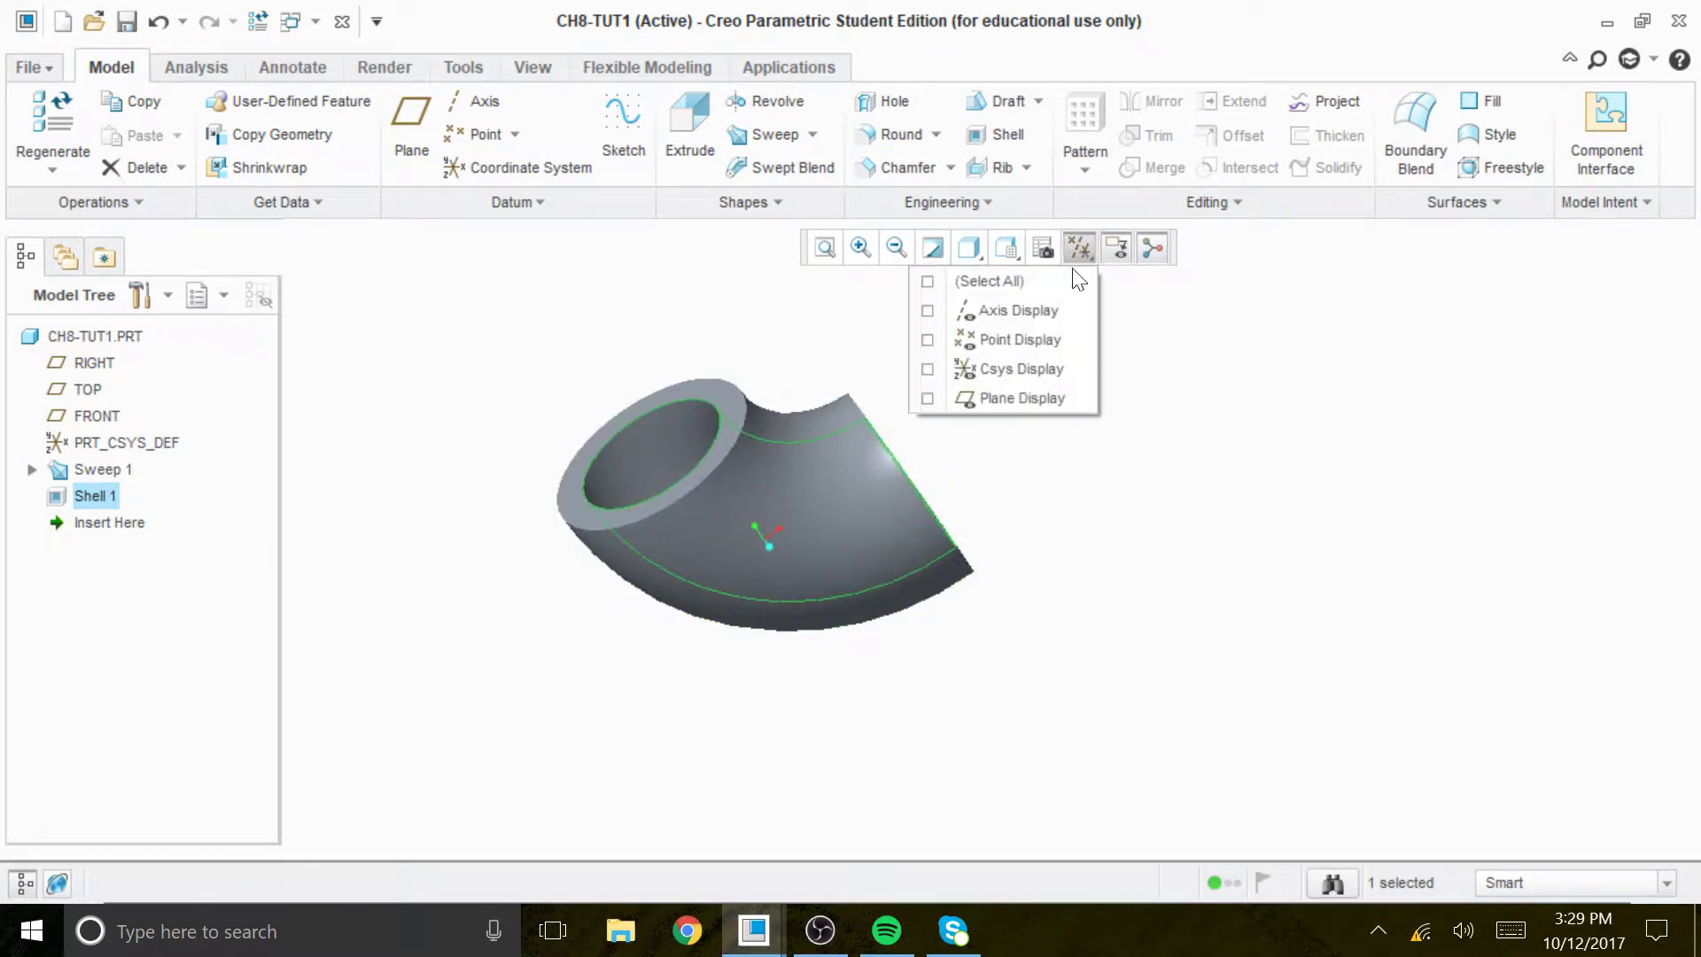
{"action": "left_click", "coordinate": [1020, 400]}
{"action": "middle_click_drag", "start_coordinate": [1134, 576], "coordinate": [859, 413]}
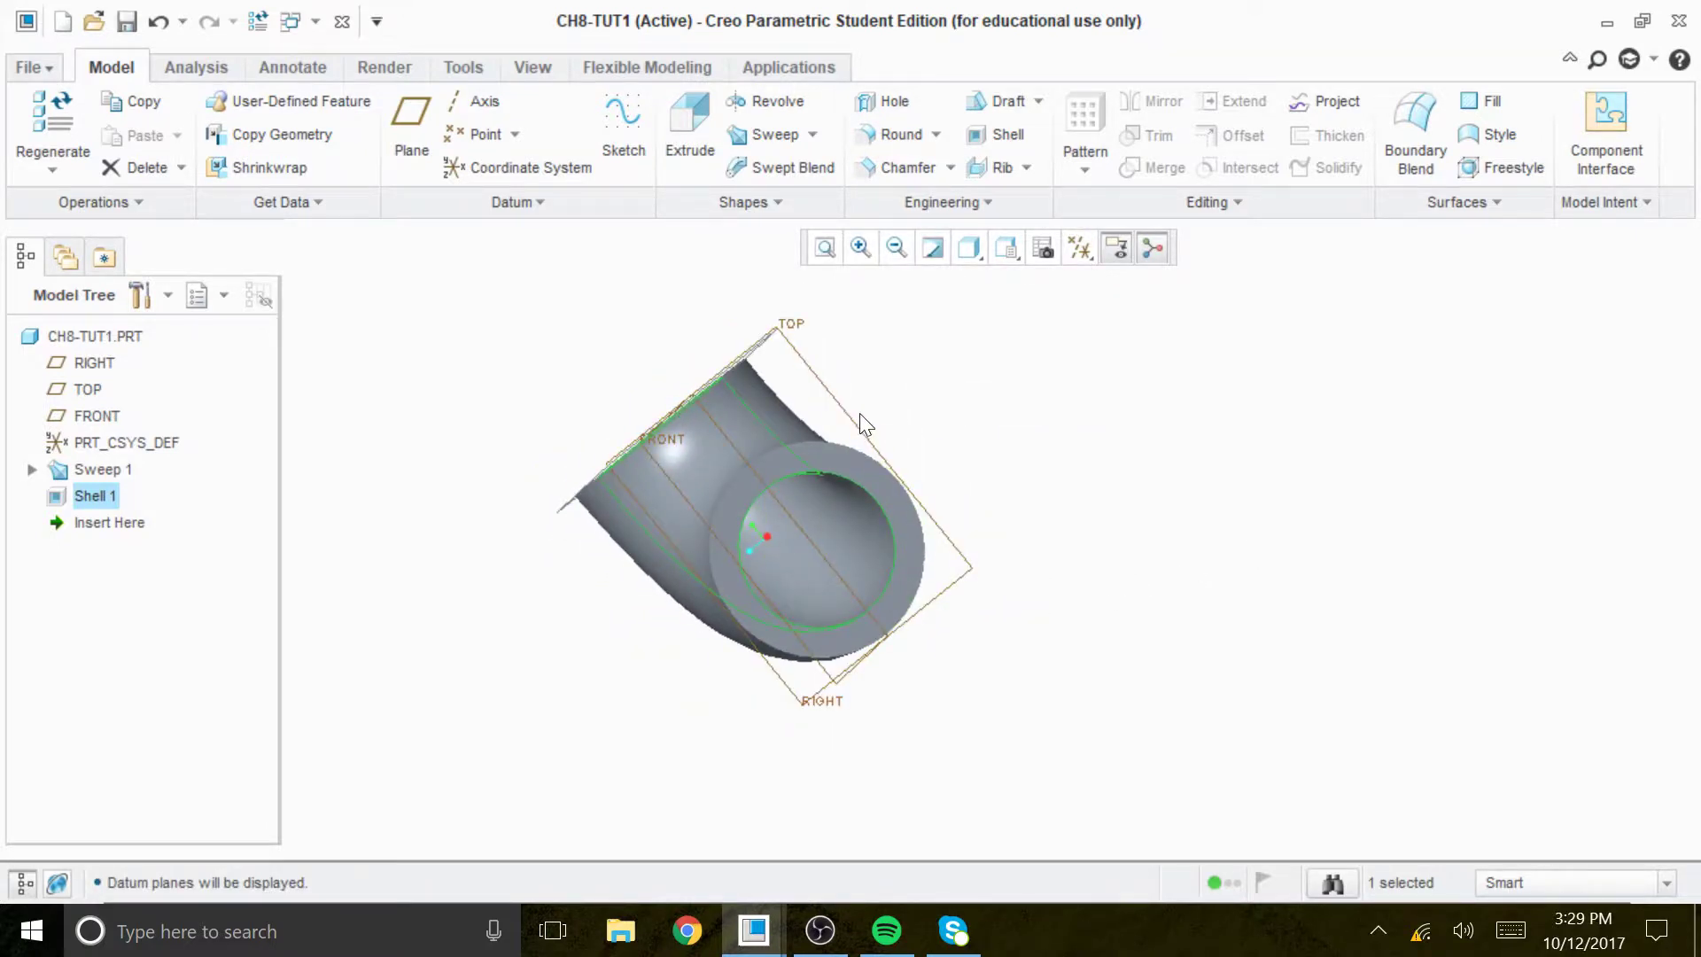
{"action": "middle_click_drag", "start_coordinate": [999, 653], "coordinate": [1067, 683]}
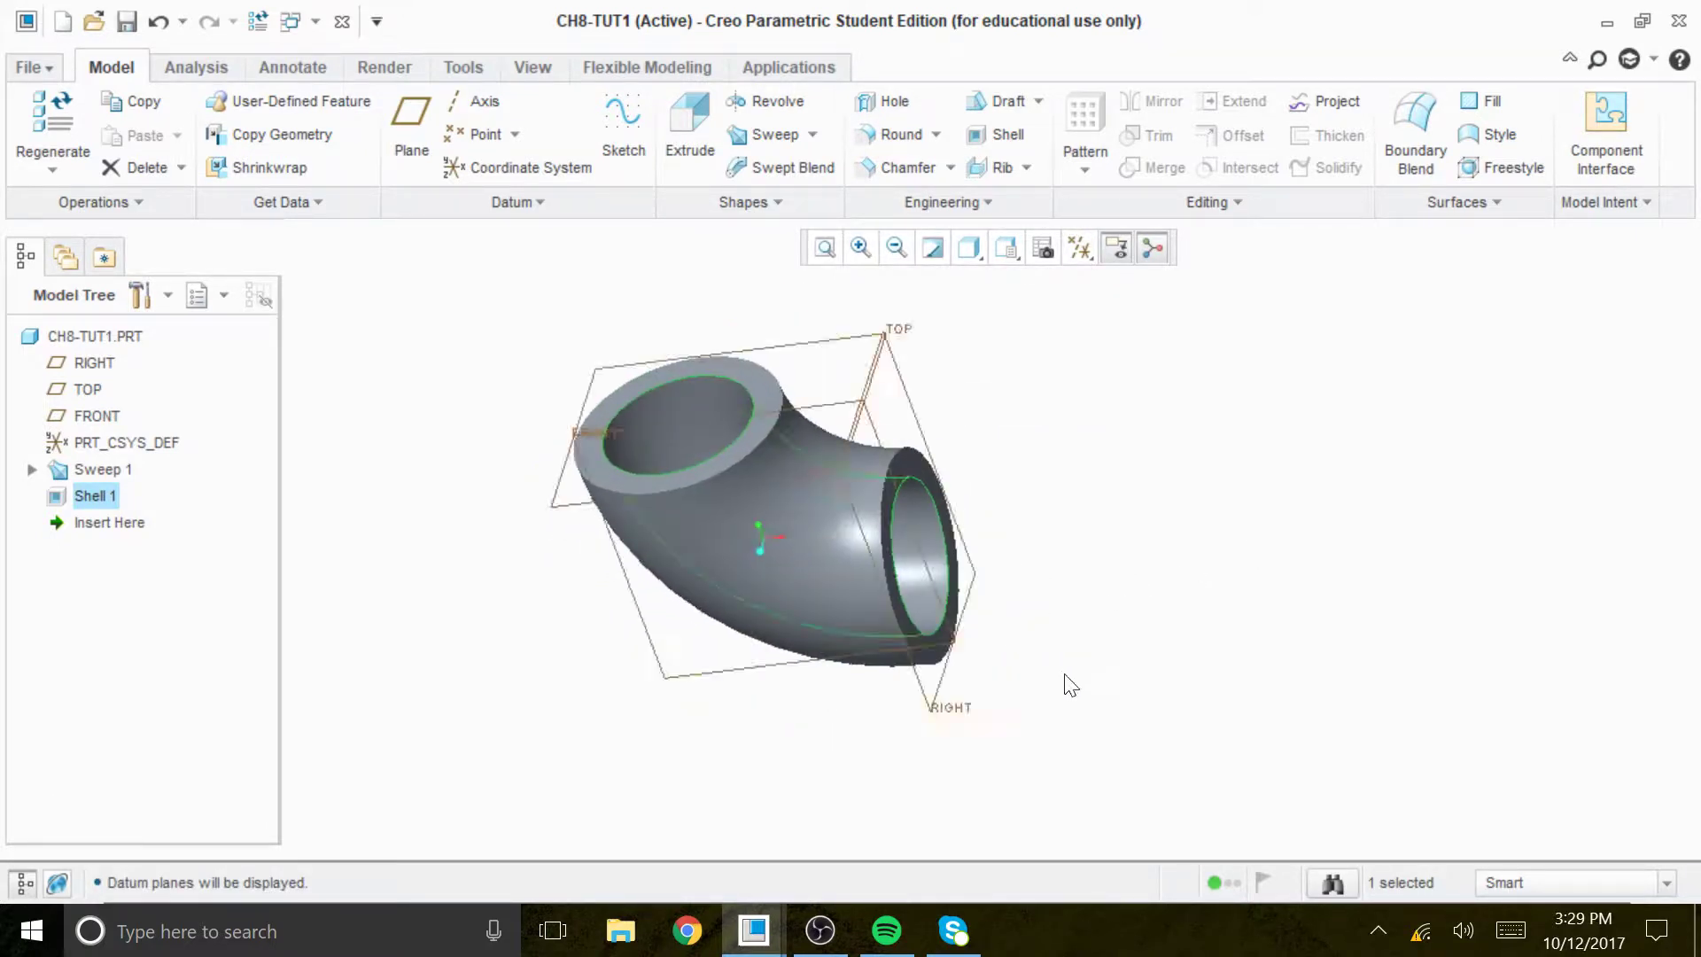
{"action": "left_click", "coordinate": [937, 711]}
{"action": "middle_click_drag", "start_coordinate": [1173, 714], "coordinate": [1054, 571]}
Start an extrusion sketch on RIGHT and add the pipe's inner circle edge as a reference
{"action": "left_click", "coordinate": [684, 115]}
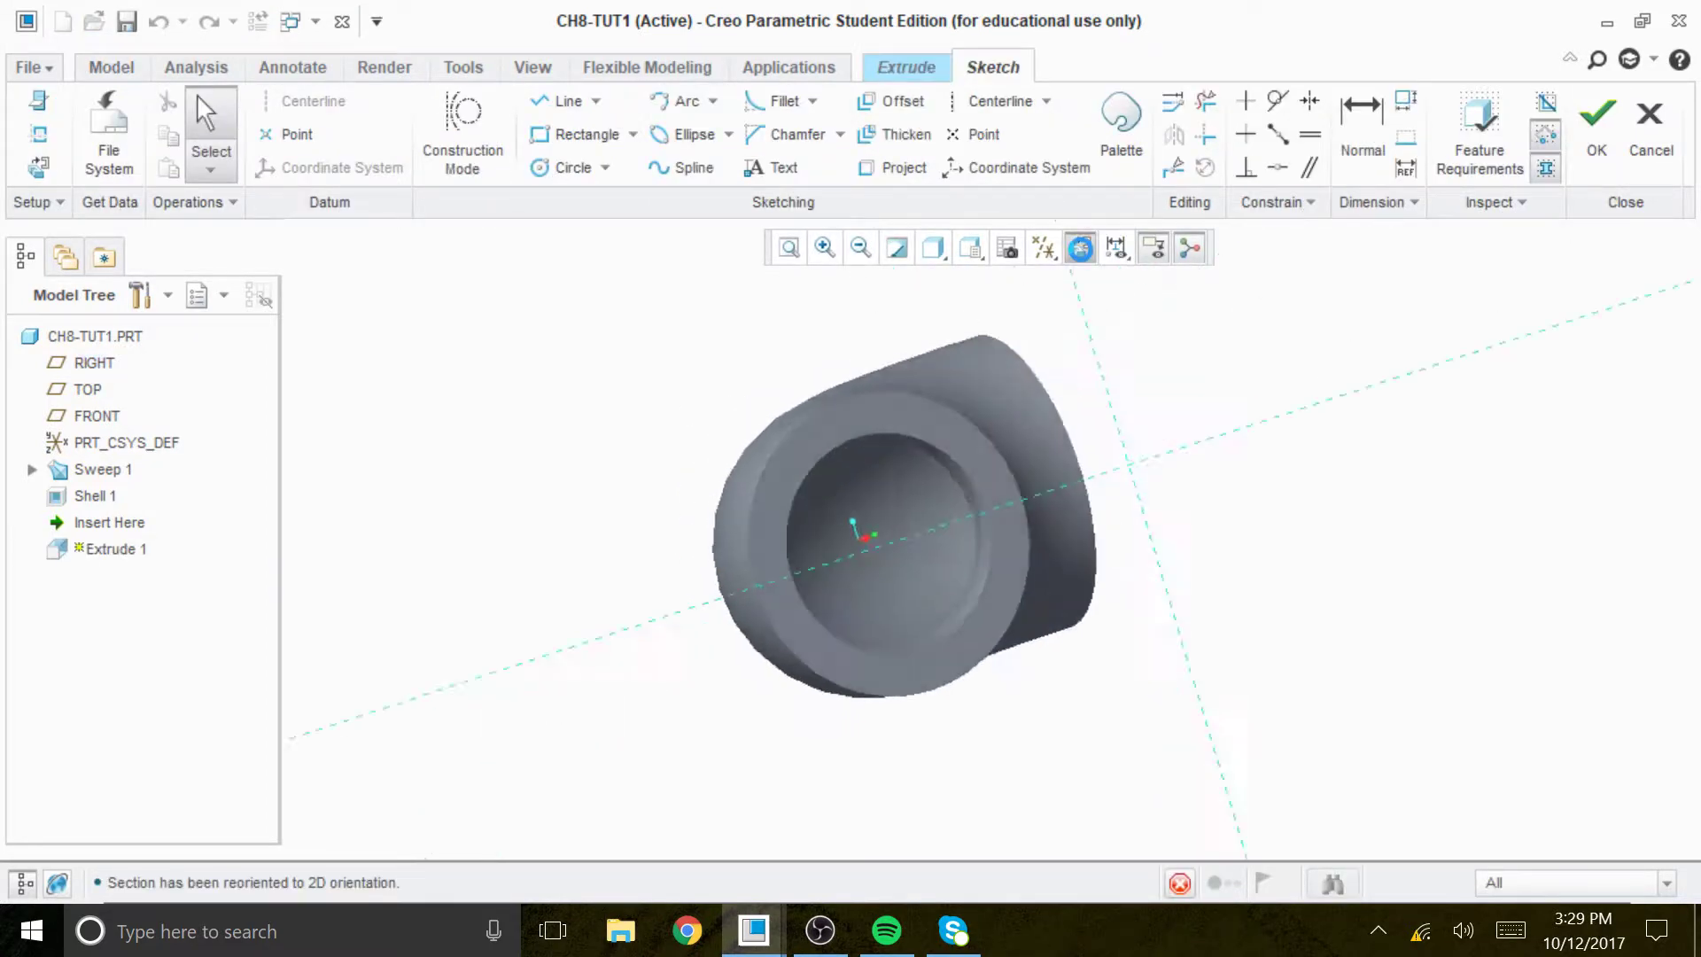
{"action": "right_click", "coordinate": [1496, 381]}
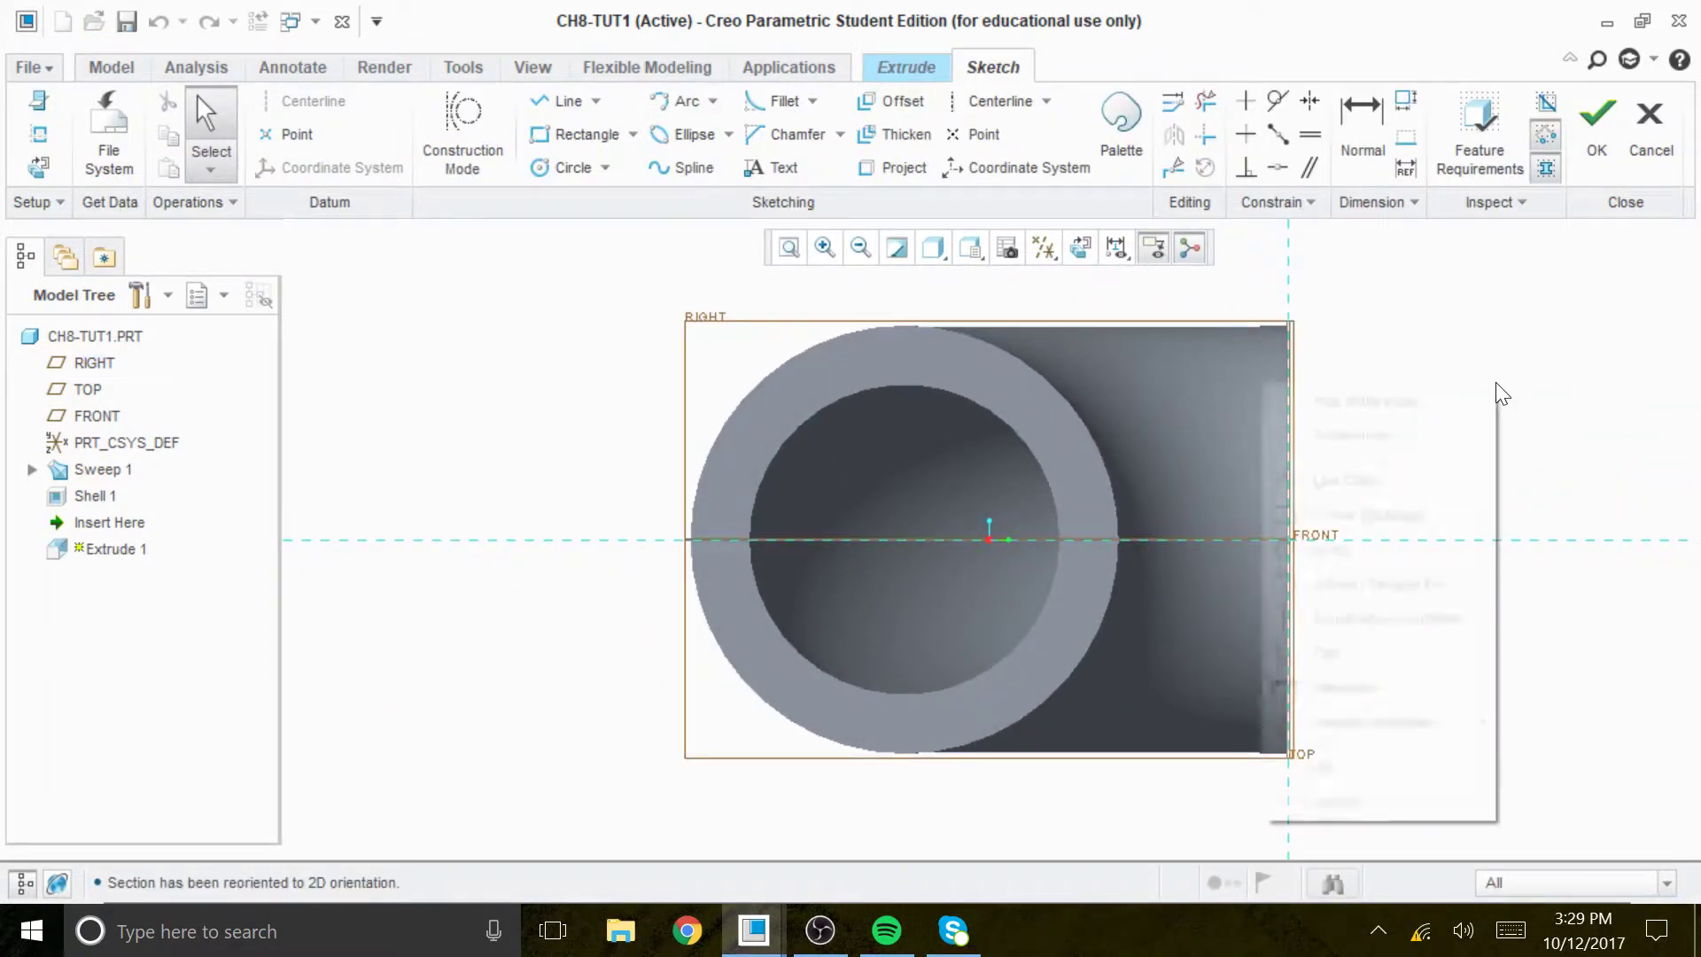
{"action": "left_click", "coordinate": [1422, 433]}
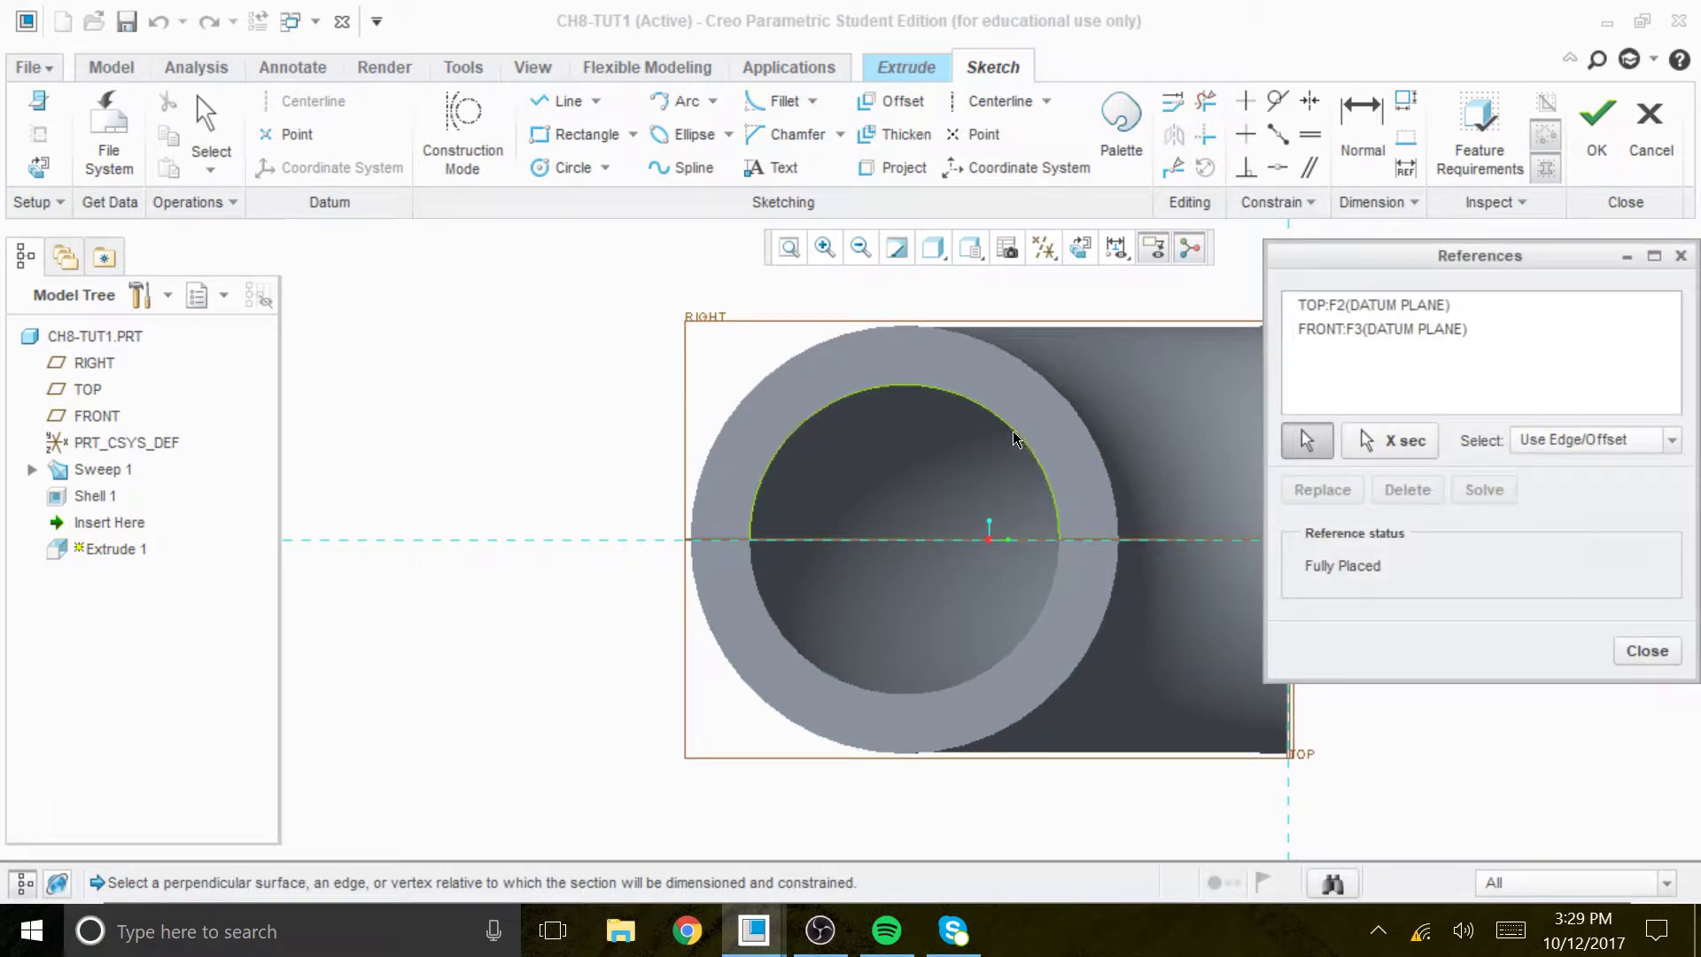
{"action": "left_click", "coordinate": [1015, 439]}
{"action": "left_click", "coordinate": [1488, 493]}
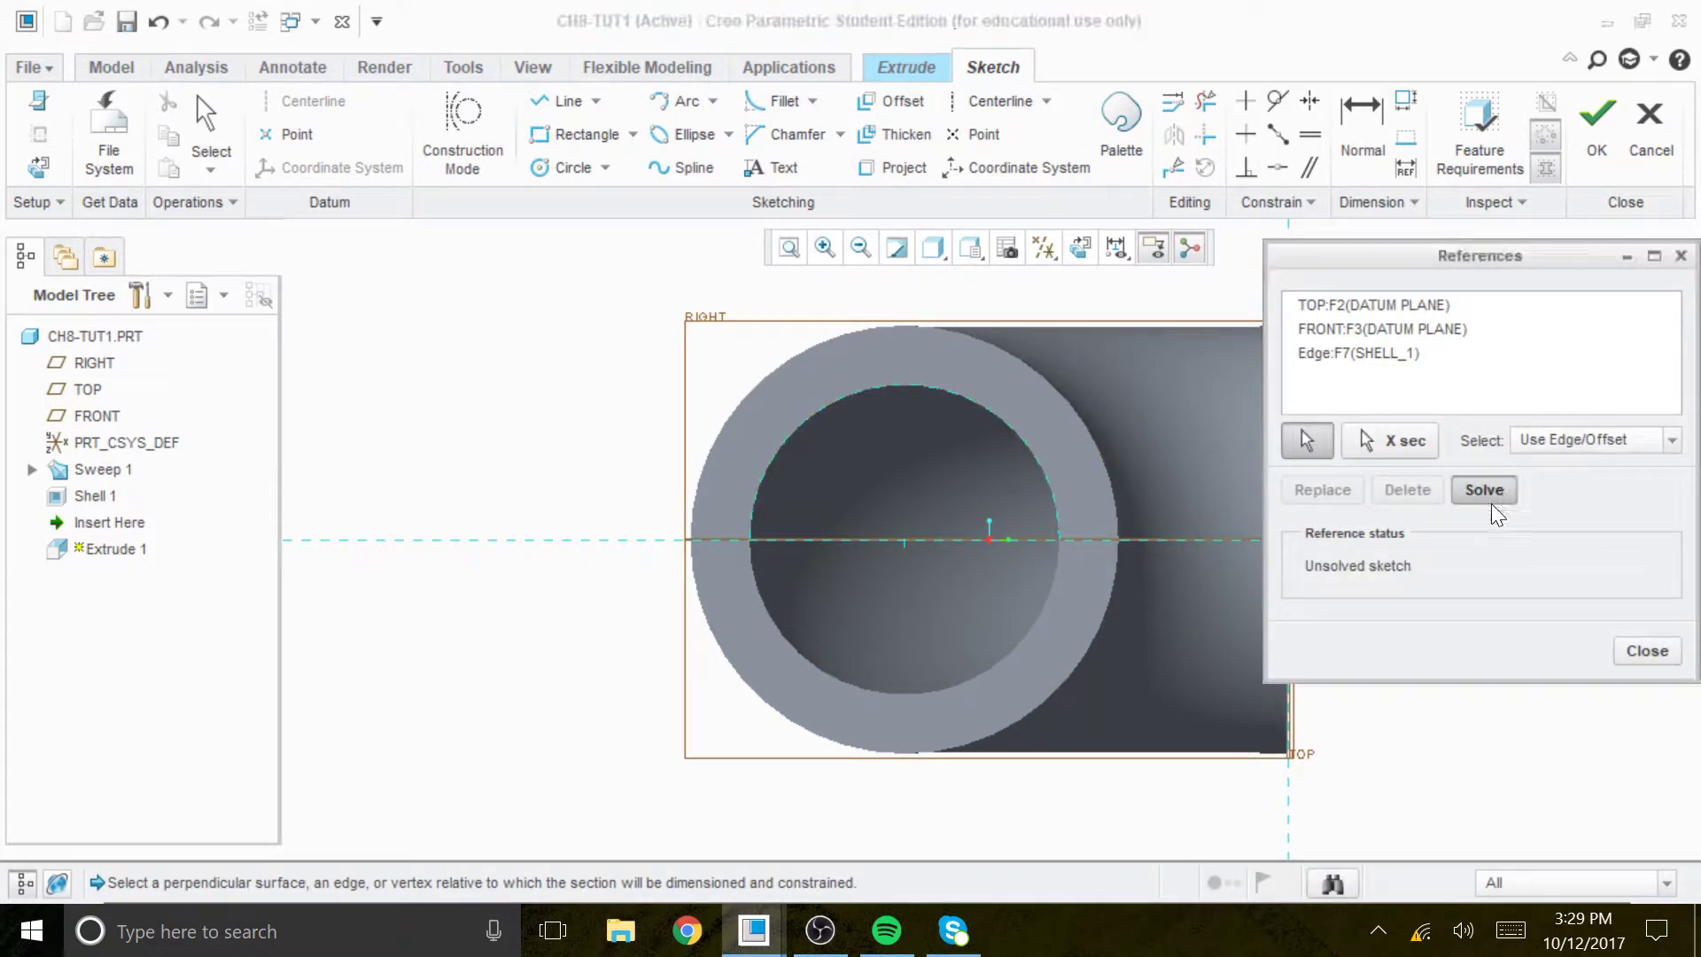
{"action": "left_click", "coordinate": [1641, 647]}
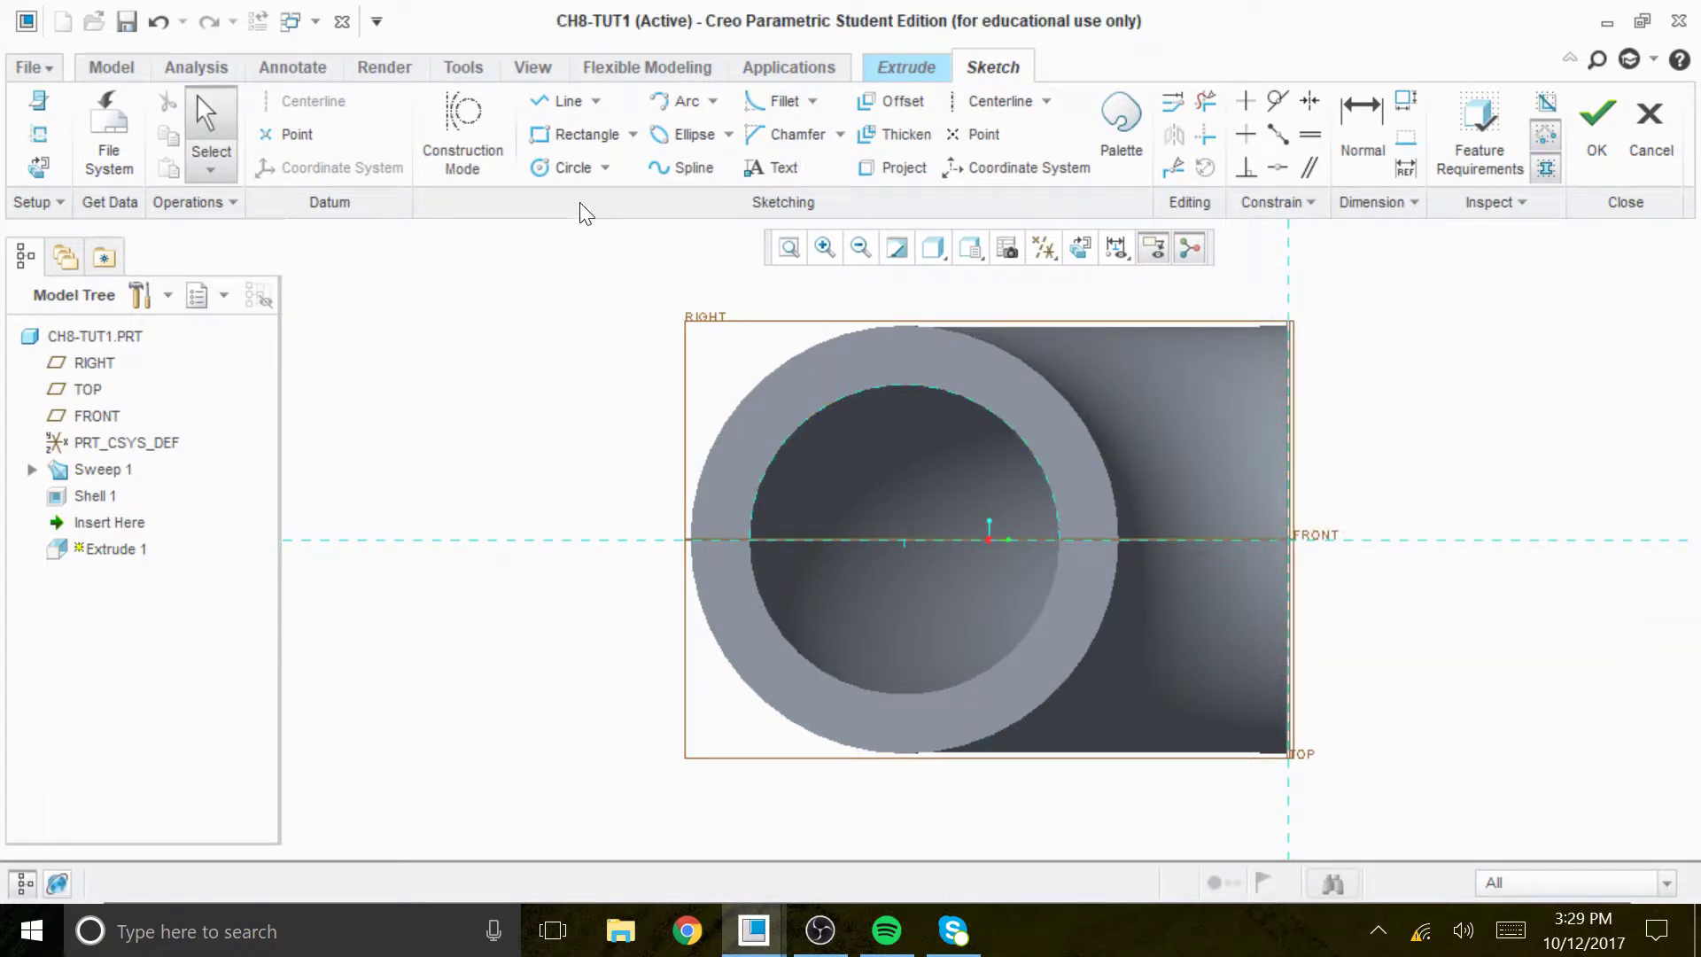
Draw a vertical centerline through the pipe centre
{"action": "left_click", "coordinate": [995, 100]}
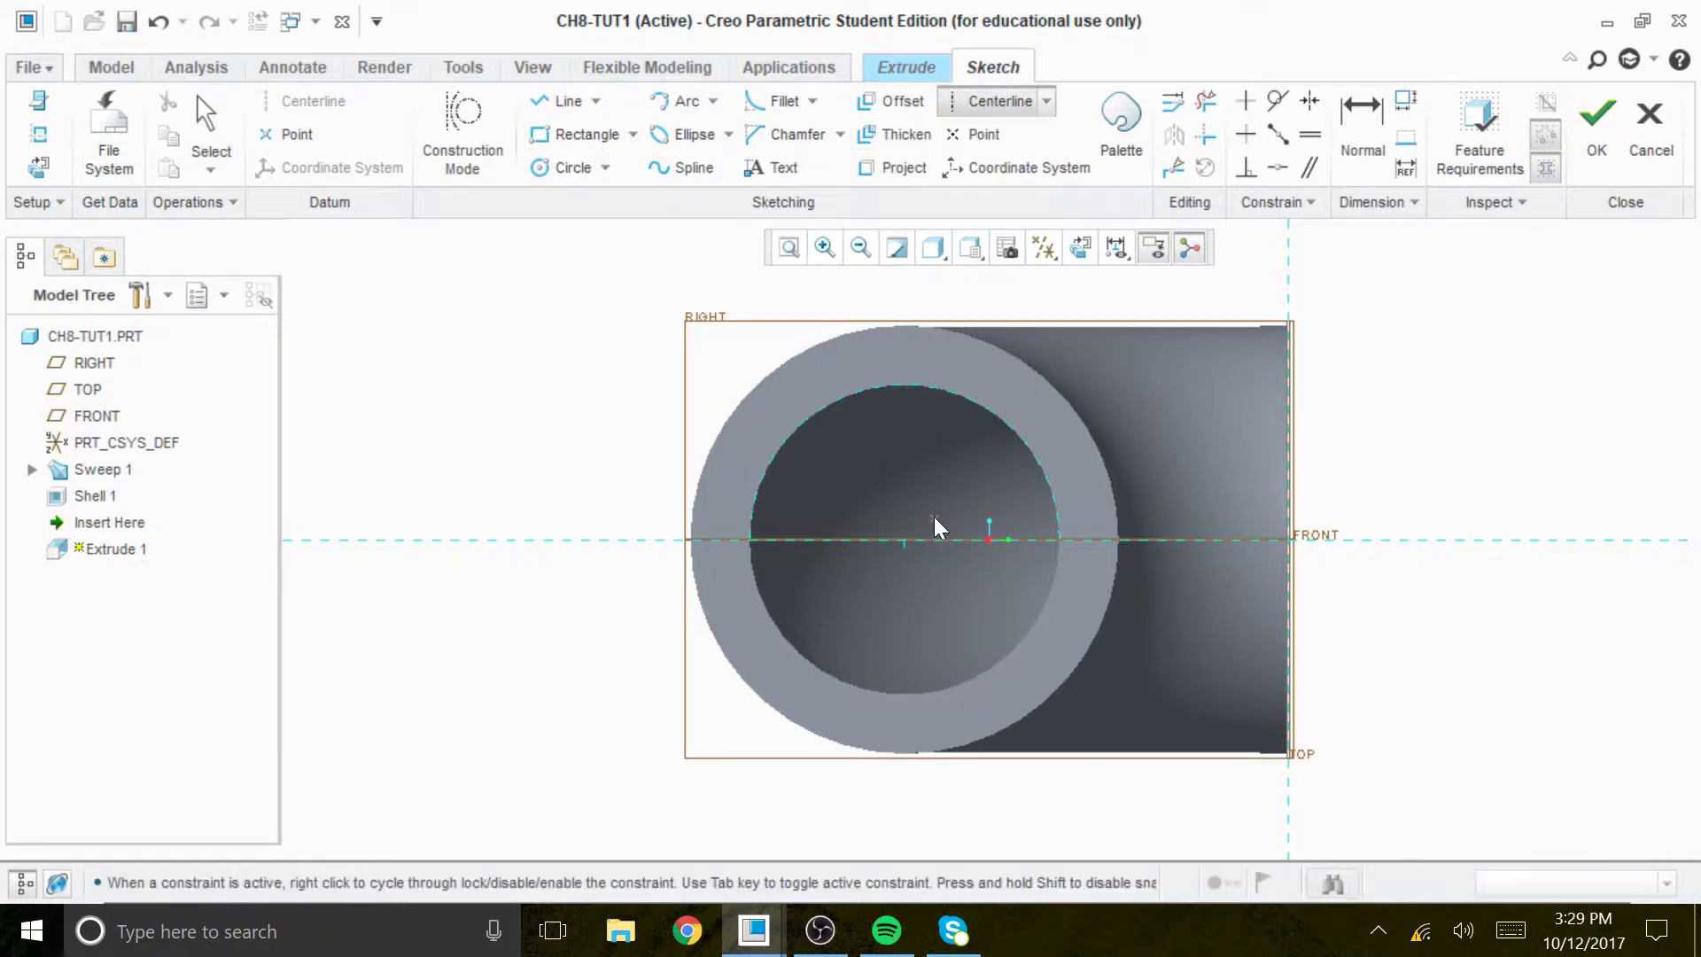
{"action": "left_click", "coordinate": [911, 539]}
{"action": "left_click", "coordinate": [906, 590]}
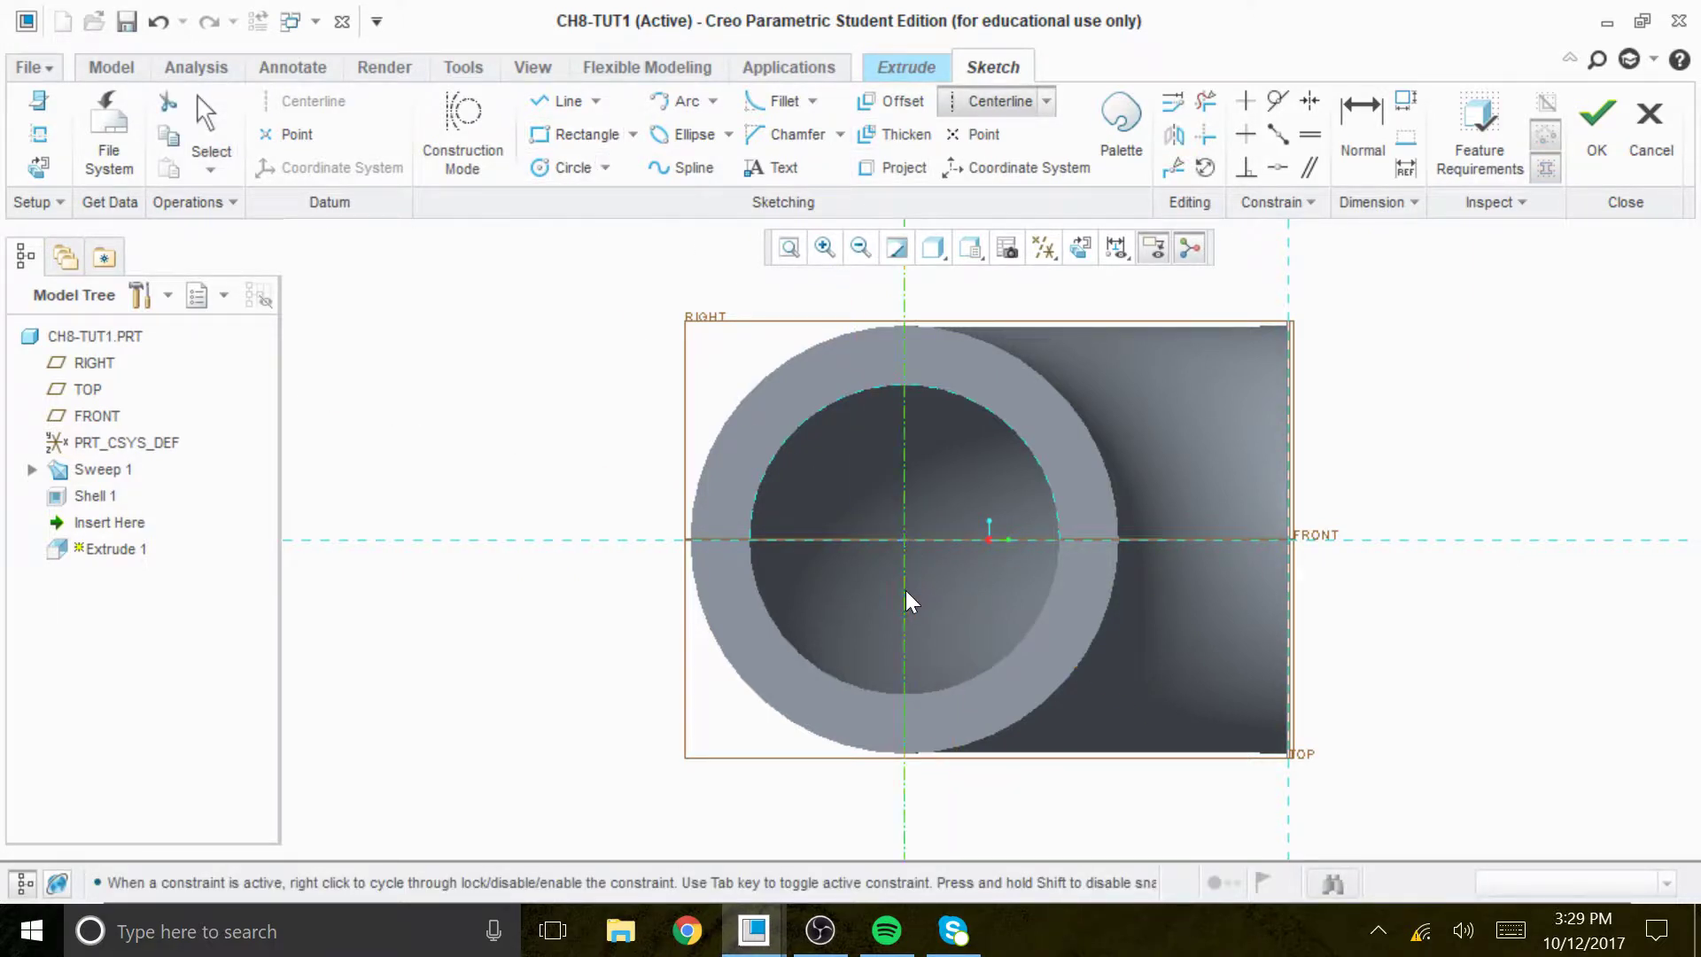
Add a horizontal centerline along FRONT and return to the face-on sketch view
{"action": "middle_click", "coordinate": [1473, 472]}
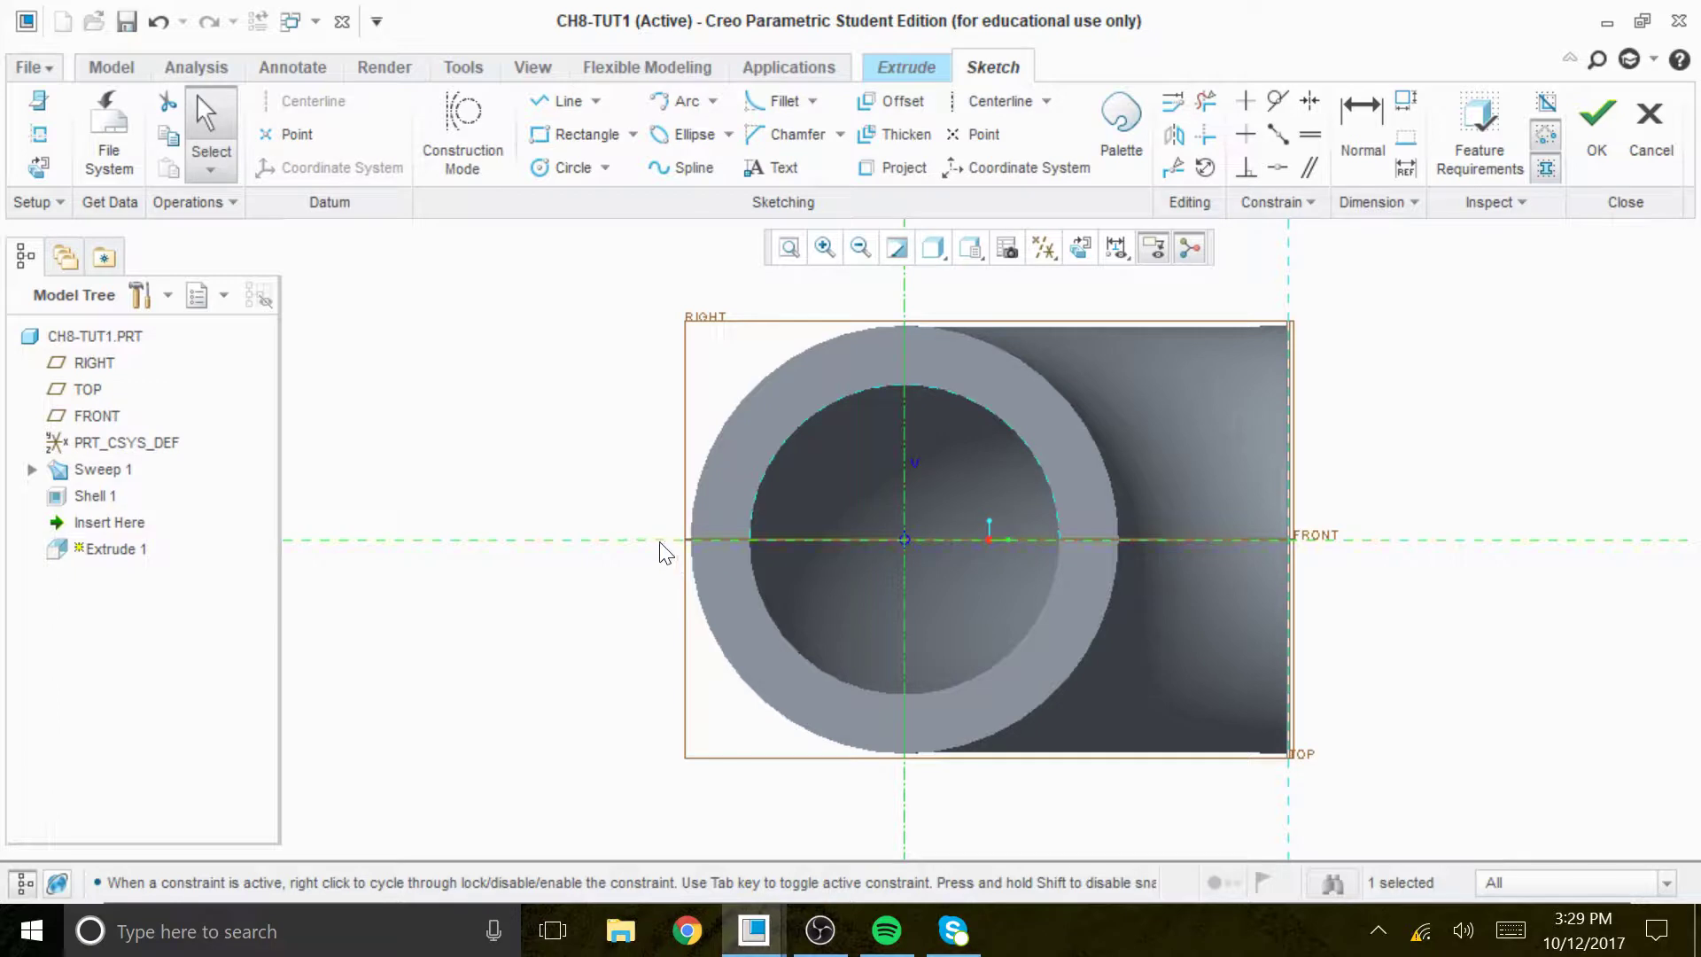
{"action": "left_click", "coordinate": [983, 106]}
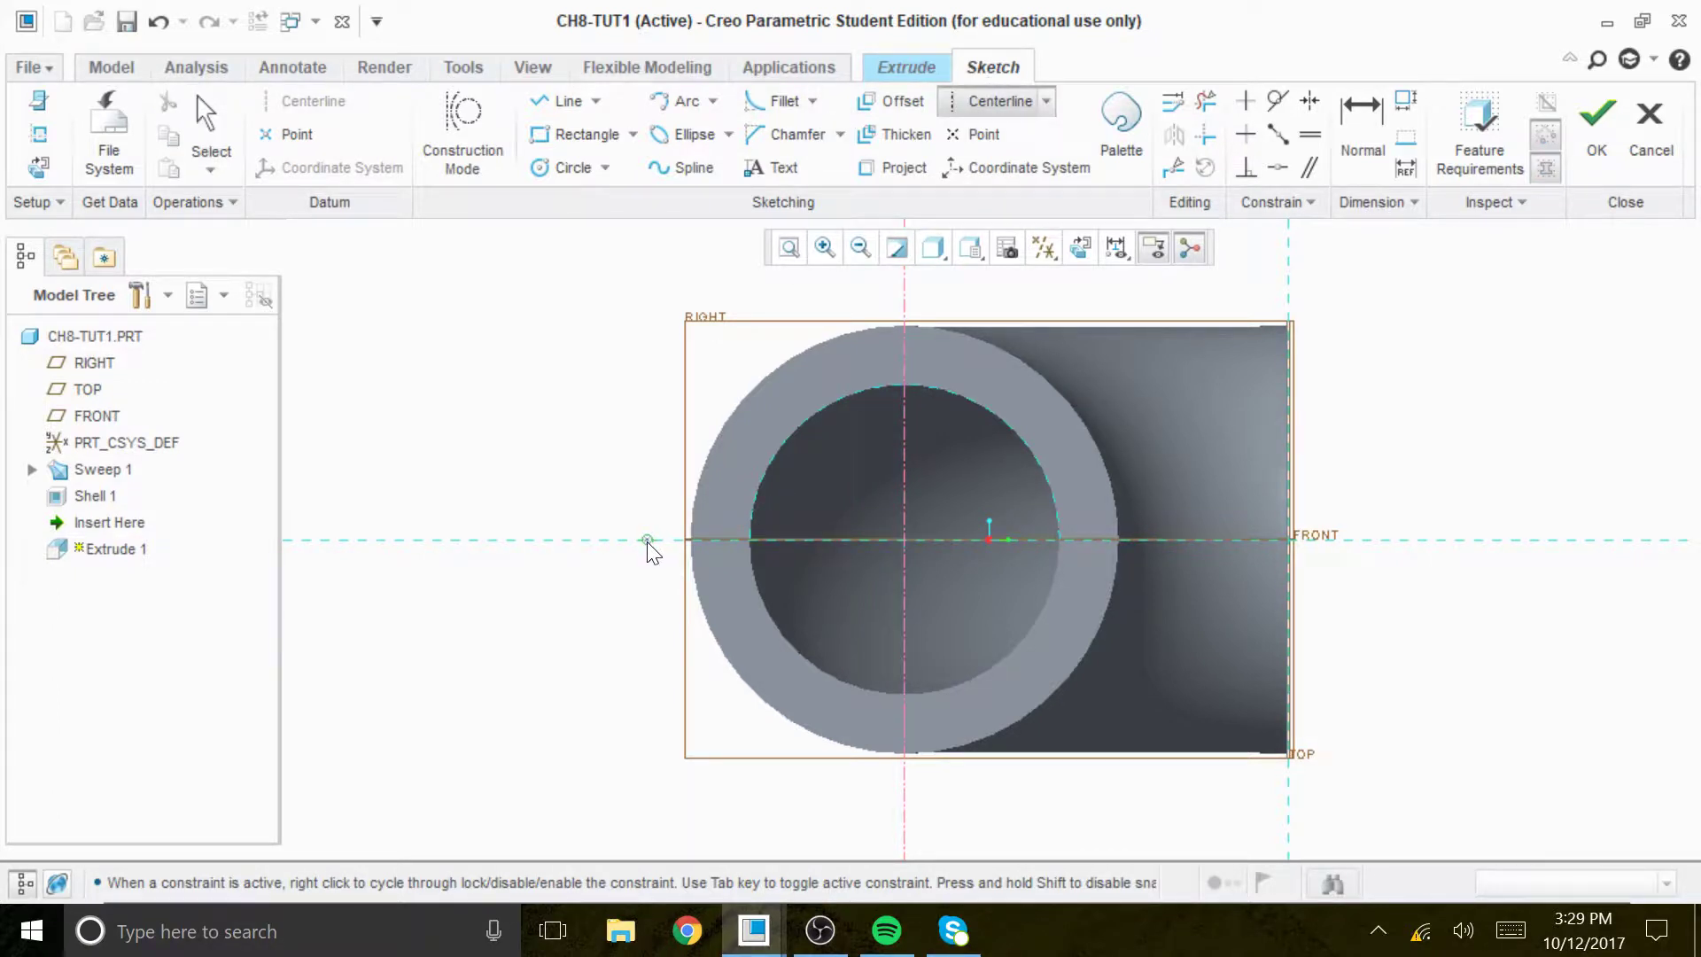
{"action": "left_click", "coordinate": [712, 539]}
{"action": "left_click", "coordinate": [863, 540]}
{"action": "middle_click_drag", "start_coordinate": [1409, 344], "coordinate": [1402, 347]}
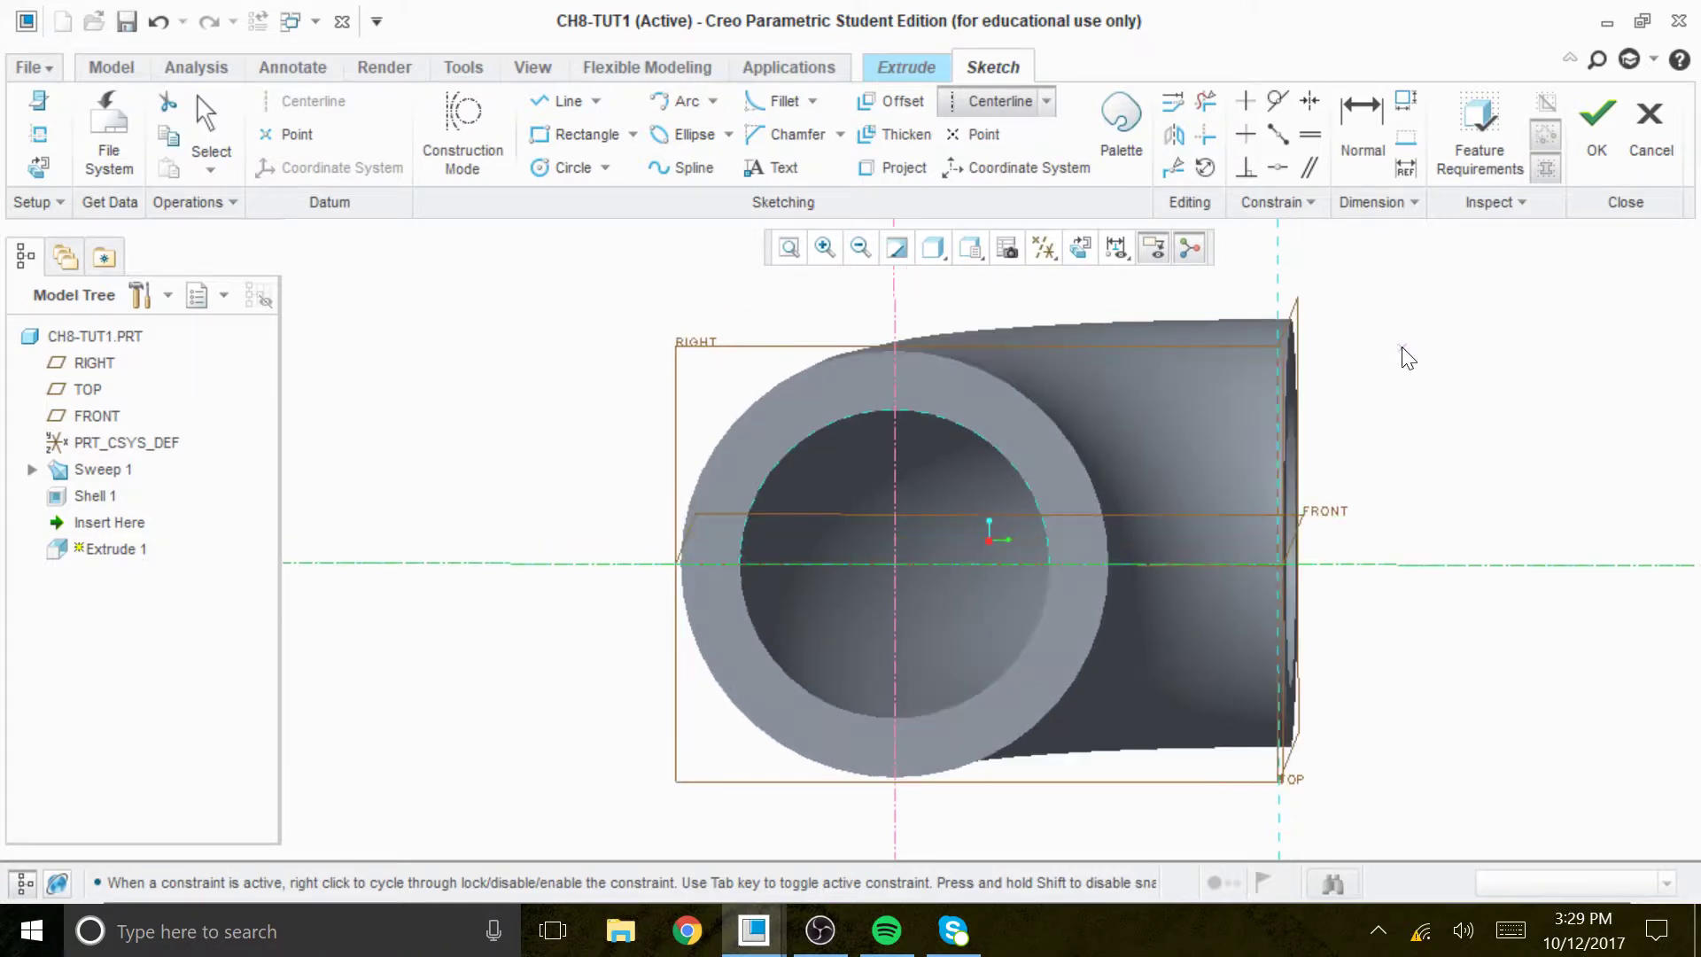
{"action": "middle_click", "coordinate": [1429, 346]}
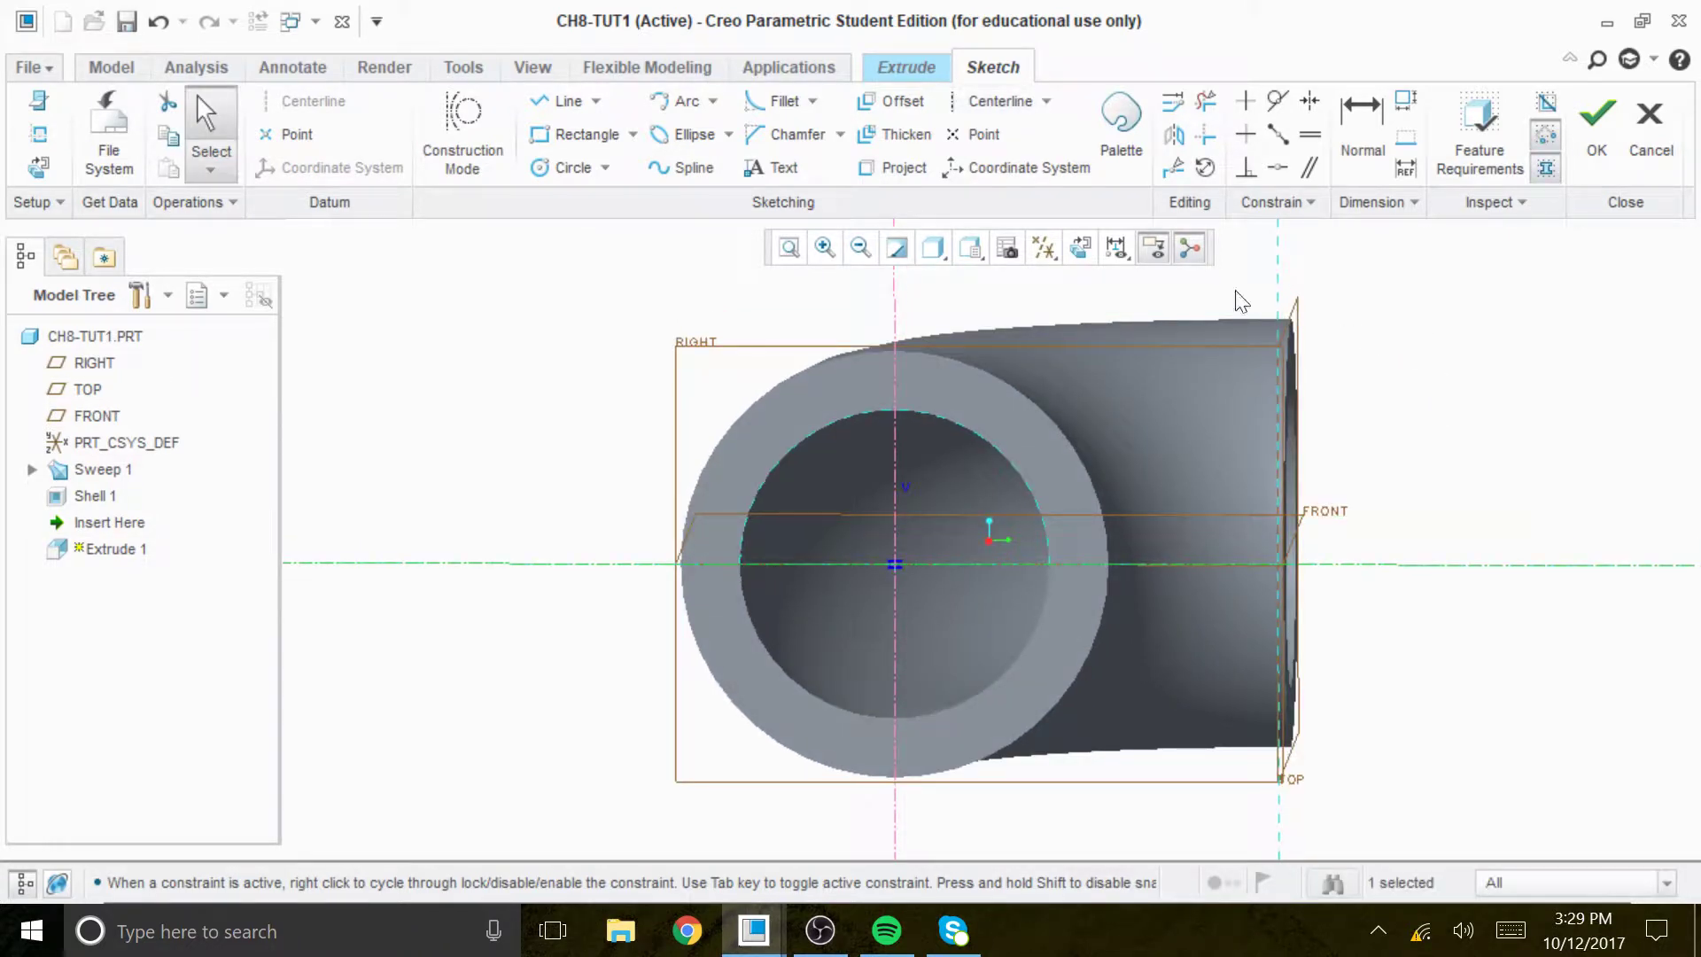
{"action": "left_click", "coordinate": [1079, 250]}
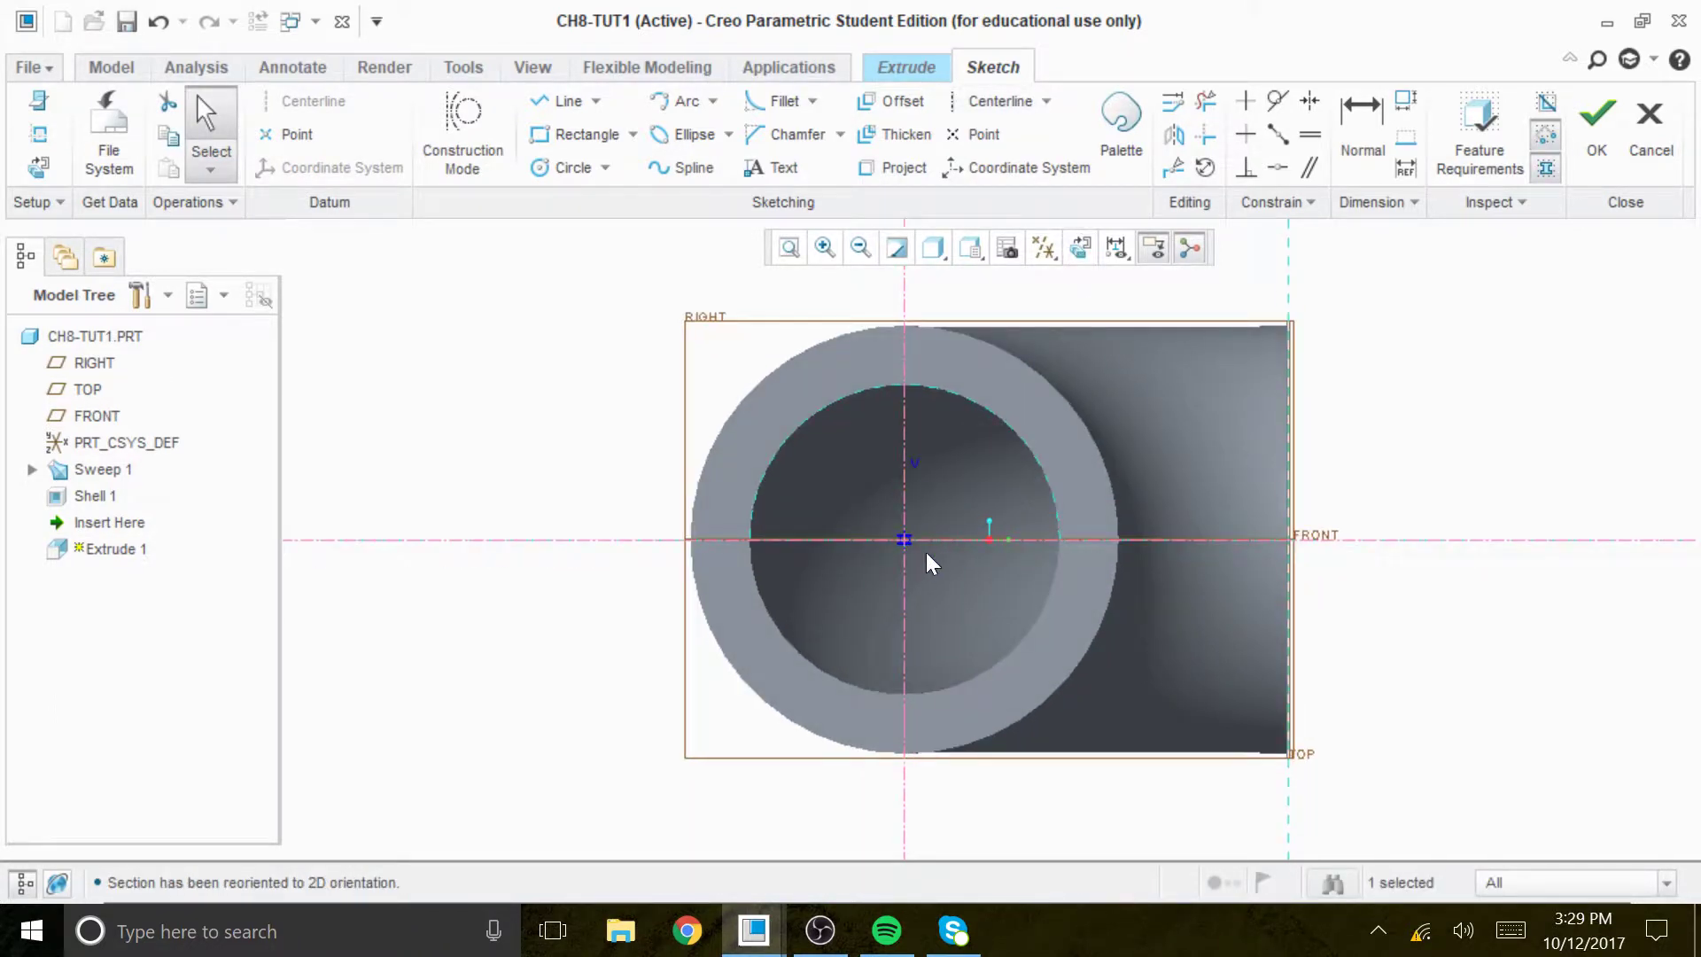
{"action": "scroll", "coordinate": [896, 560], "scroll_direction": "up", "scroll_amount": 5}
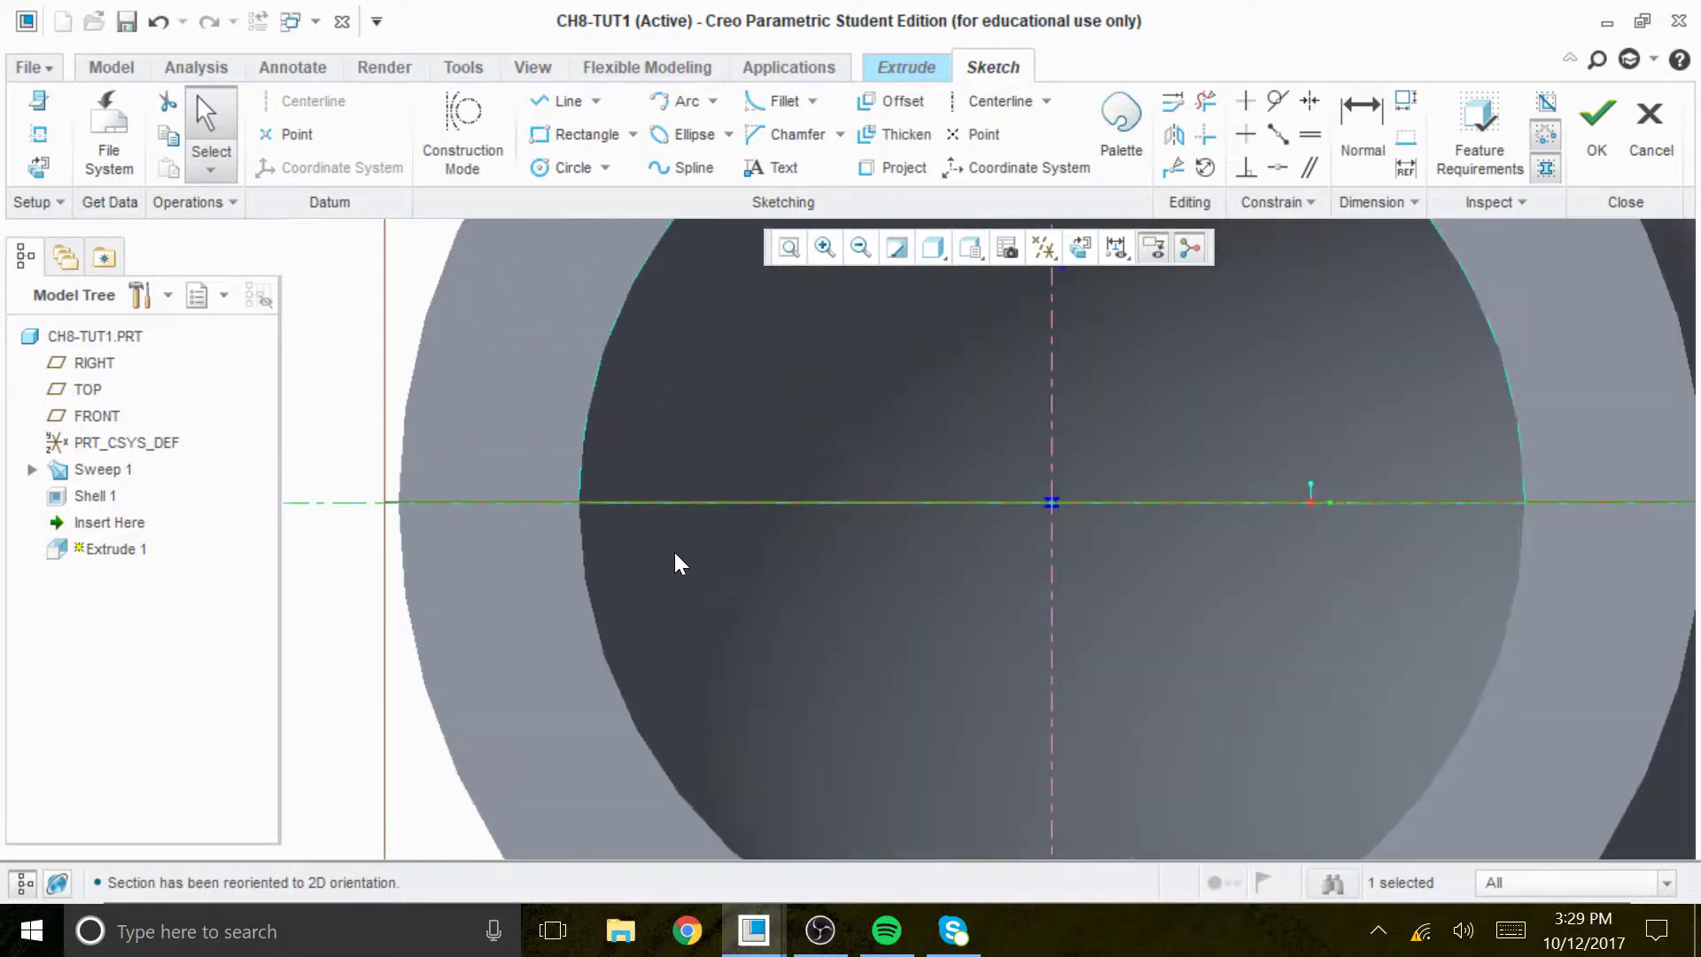
{"action": "scroll", "coordinate": [706, 581], "scroll_direction": "down", "scroll_amount": 3}
{"action": "left_click", "coordinate": [1081, 246]}
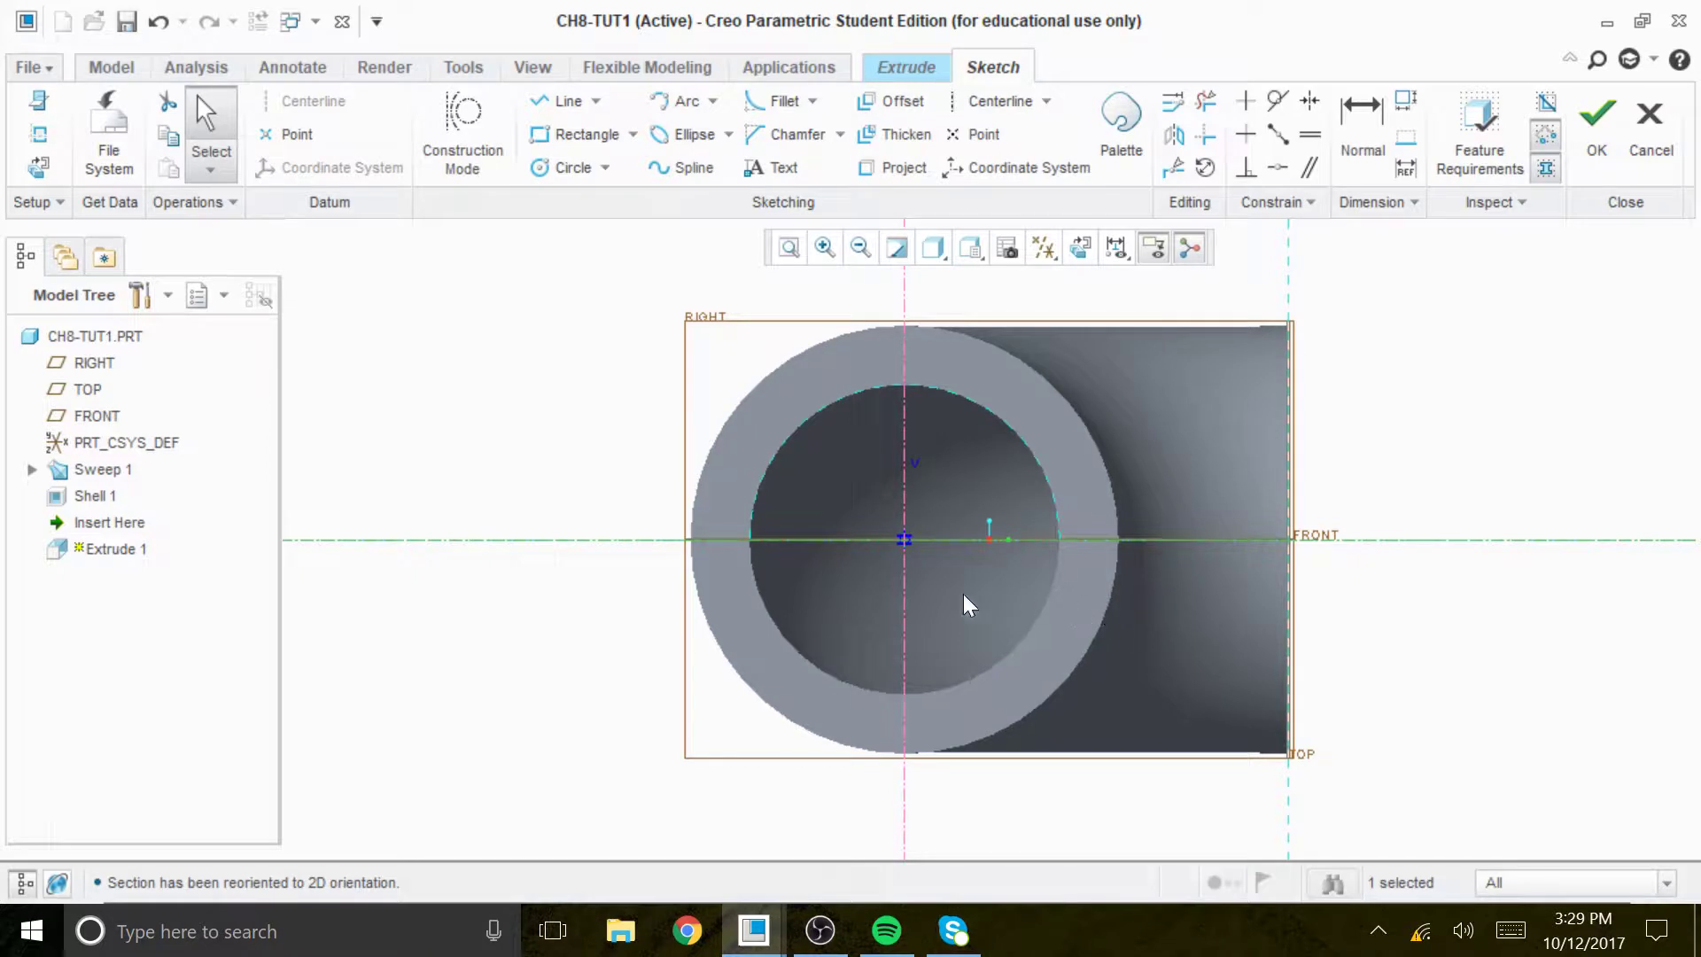
Hide all datum planes and other datums in the sketch
{"action": "left_click", "coordinate": [1043, 247]}
{"action": "left_click", "coordinate": [1050, 281]}
{"action": "left_click", "coordinate": [975, 280]}
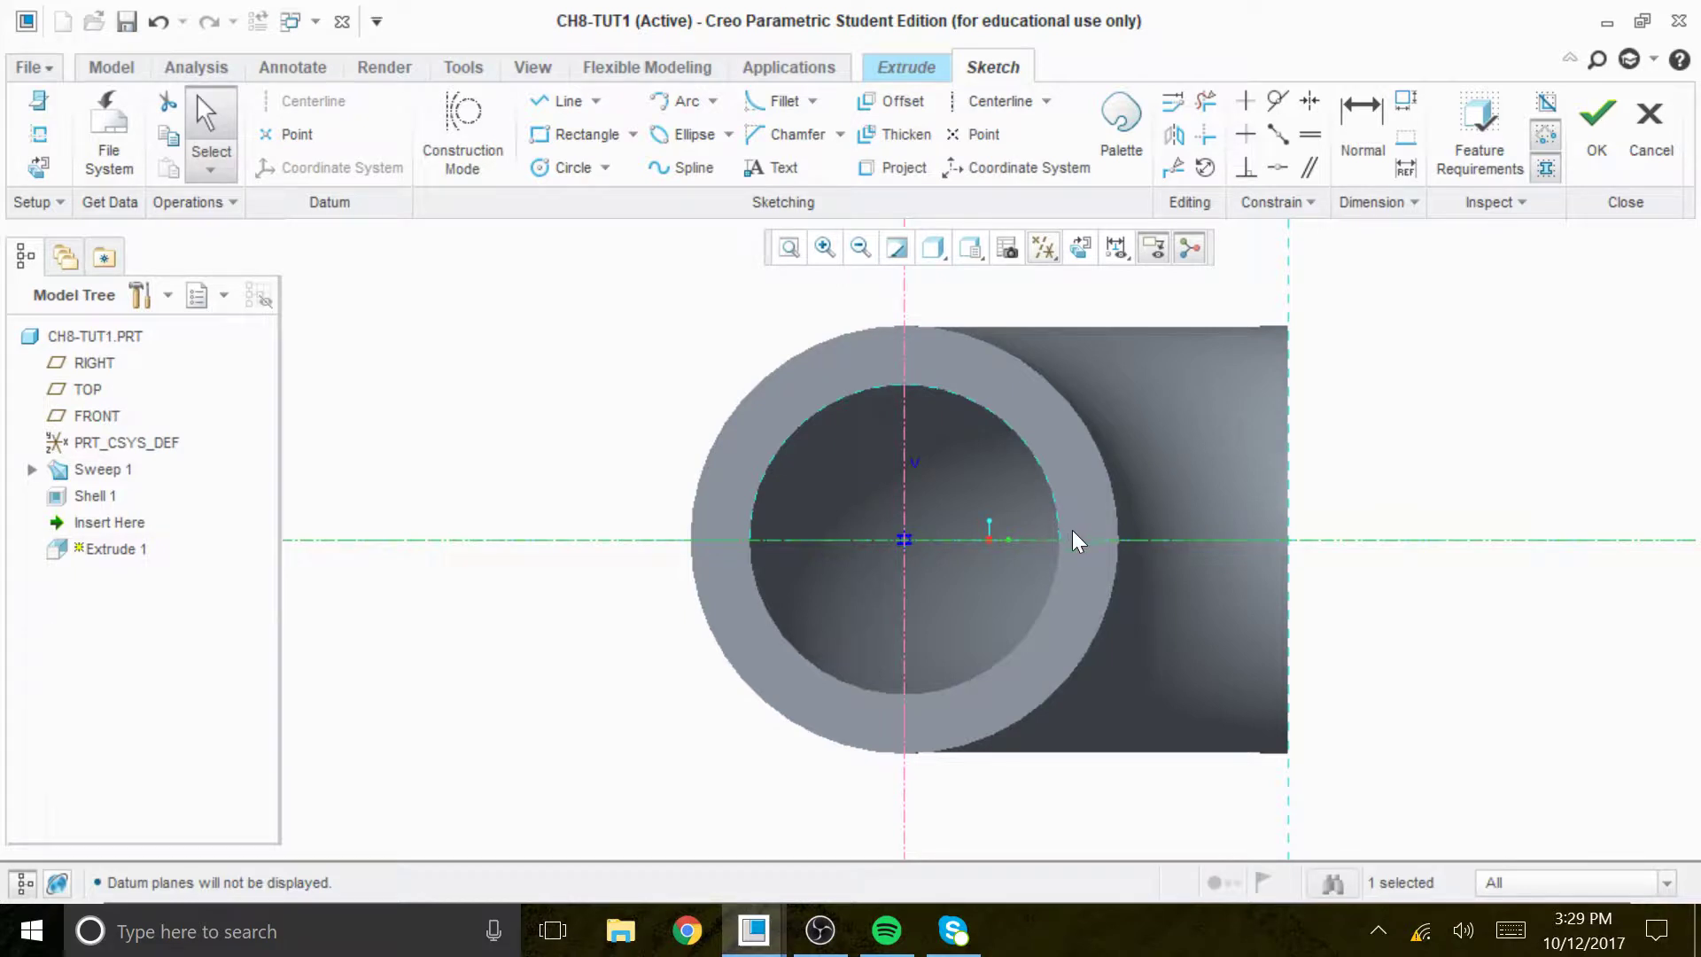
{"action": "scroll", "coordinate": [1066, 528], "scroll_direction": "up", "scroll_amount": 2}
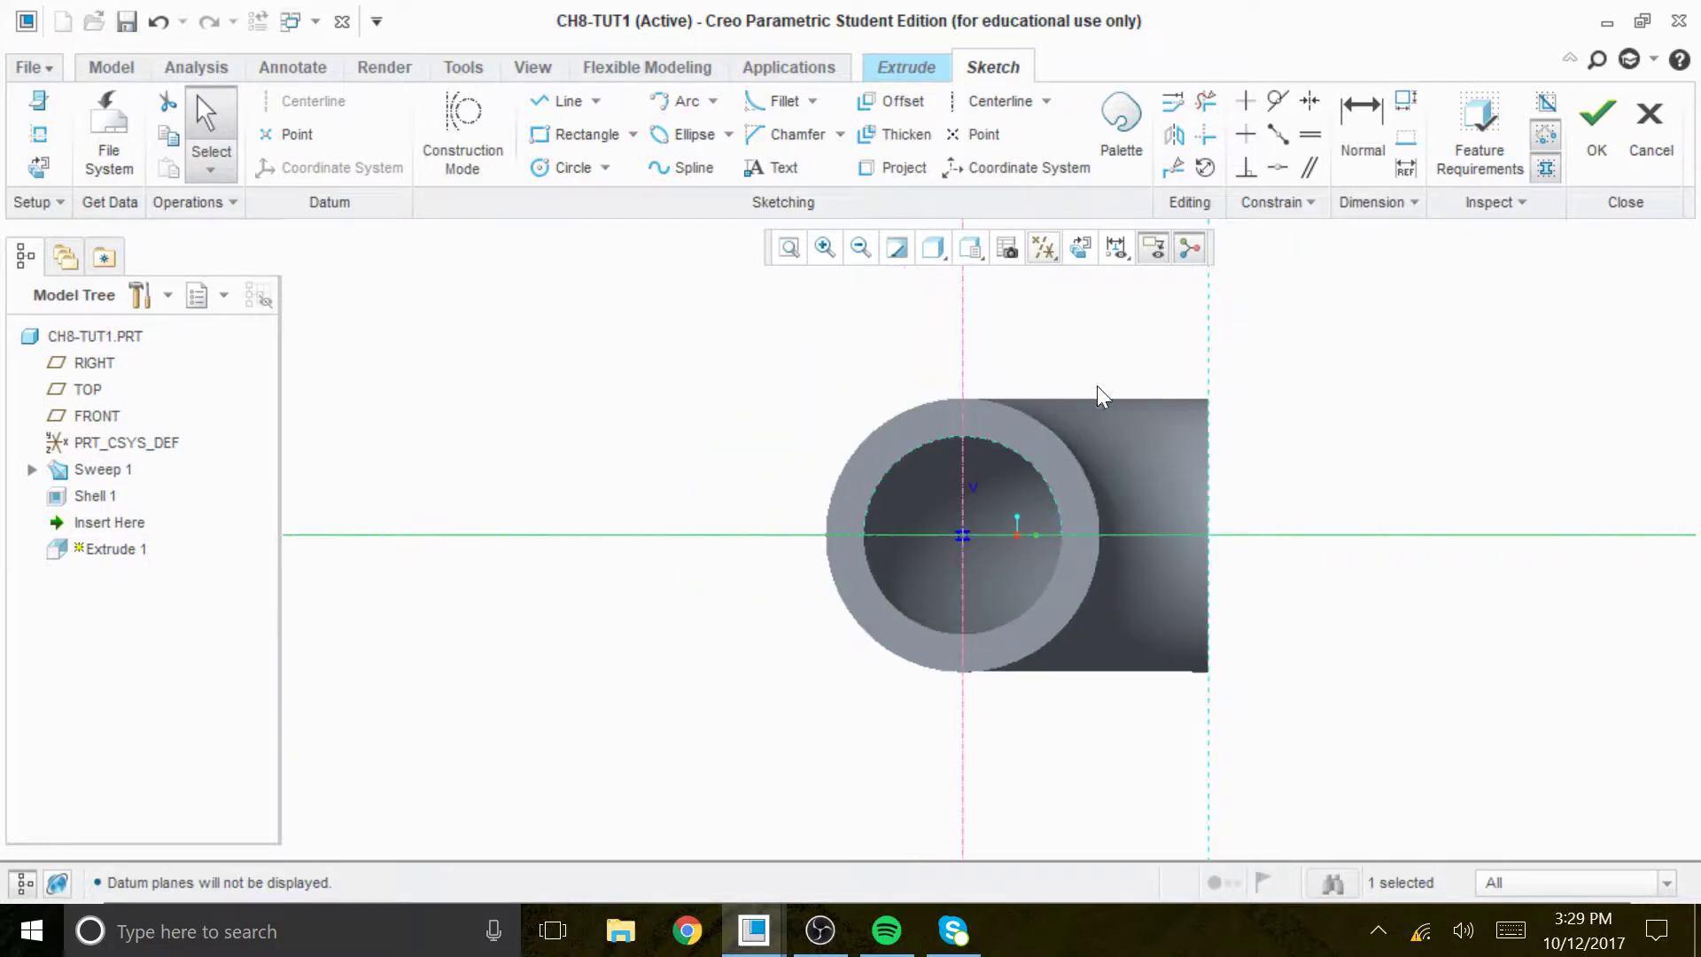
Sketch a 36 by 36 rectangle enclosing the pipe end
{"action": "left_click", "coordinate": [567, 136]}
{"action": "left_click", "coordinate": [745, 362]}
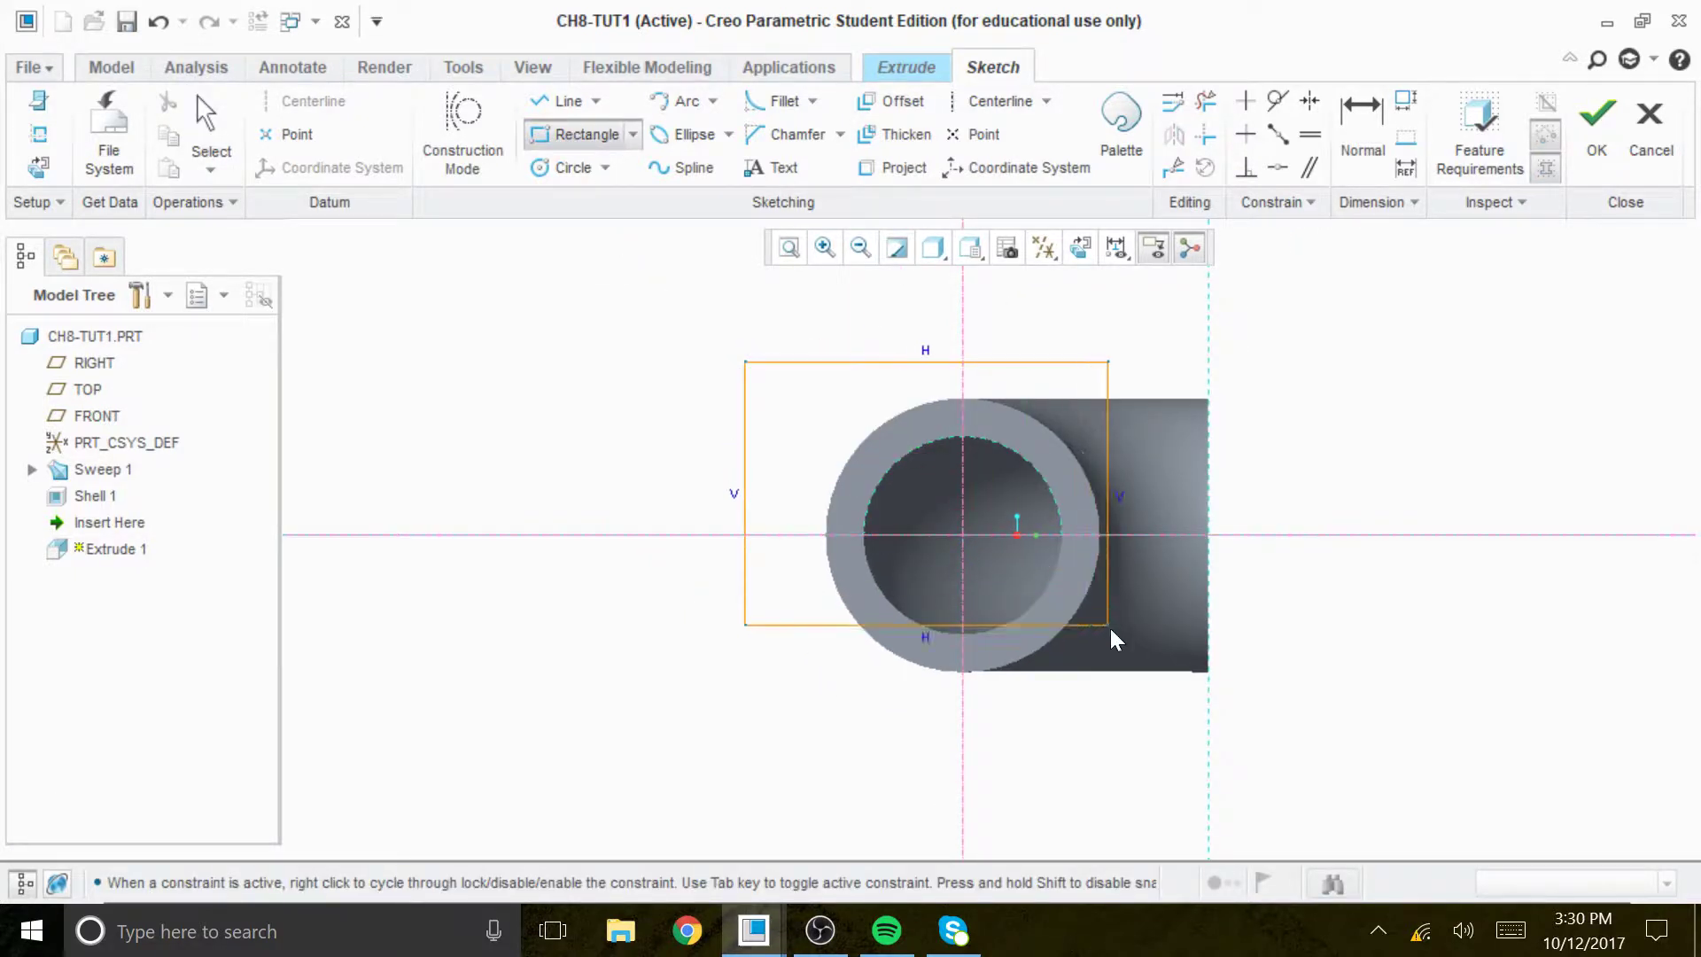
{"action": "left_click", "coordinate": [1193, 692]}
{"action": "middle_click", "coordinate": [1408, 482]}
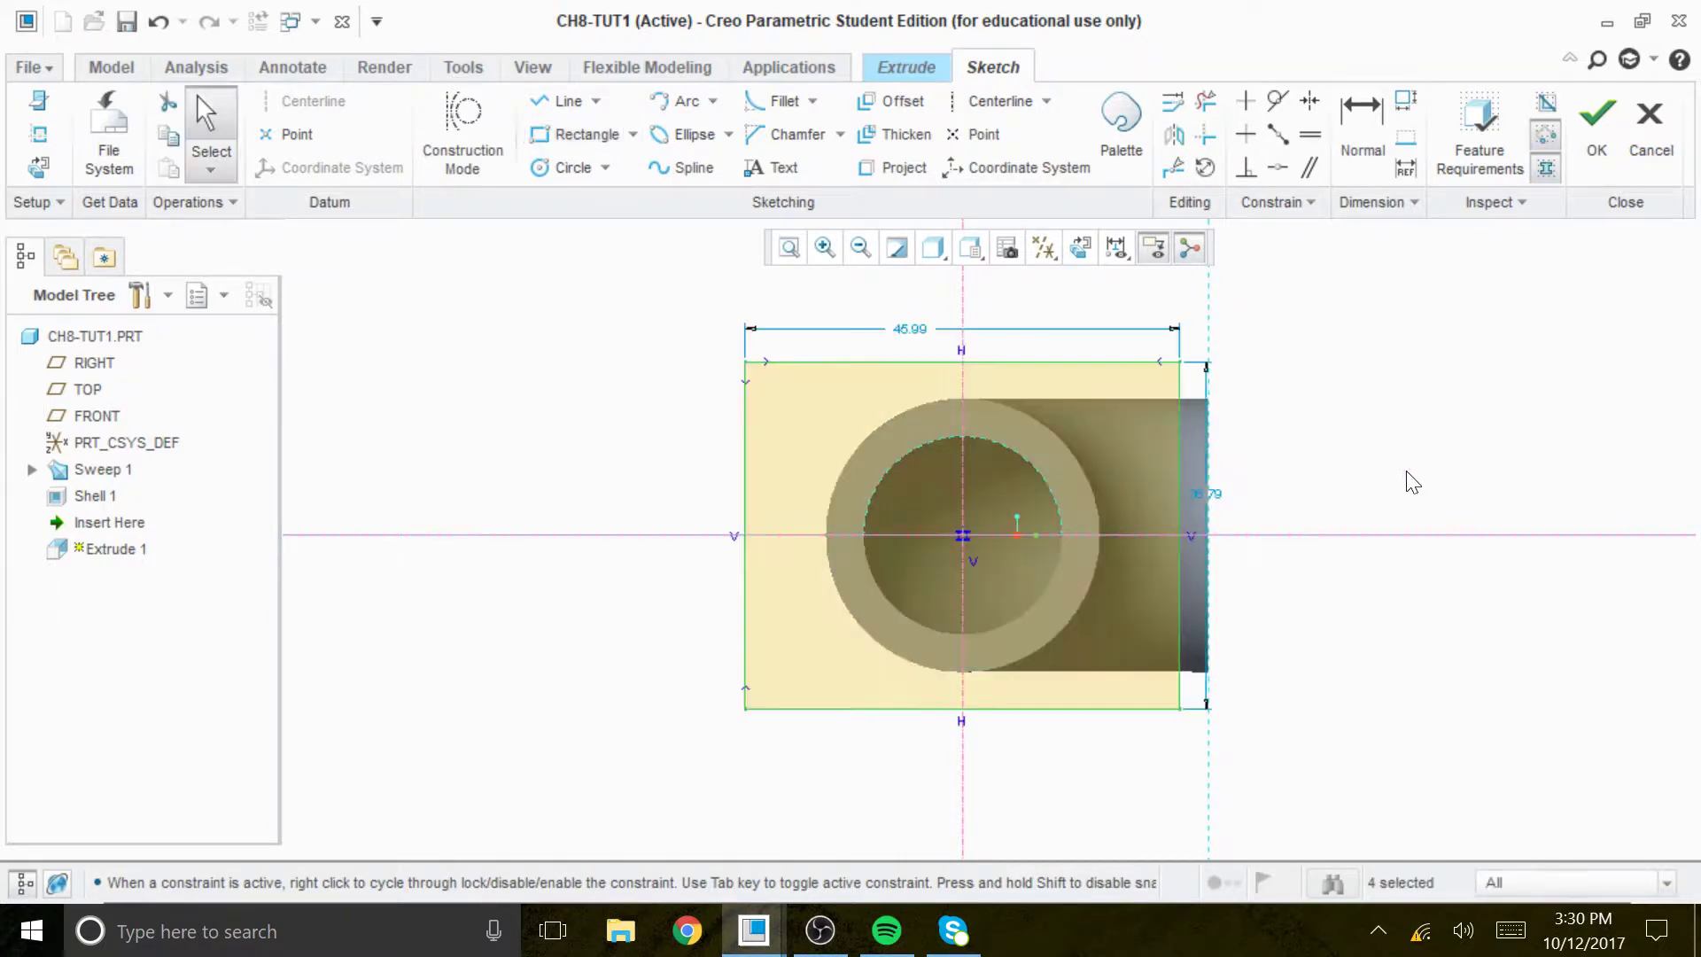
{"action": "double_click", "coordinate": [907, 330]}
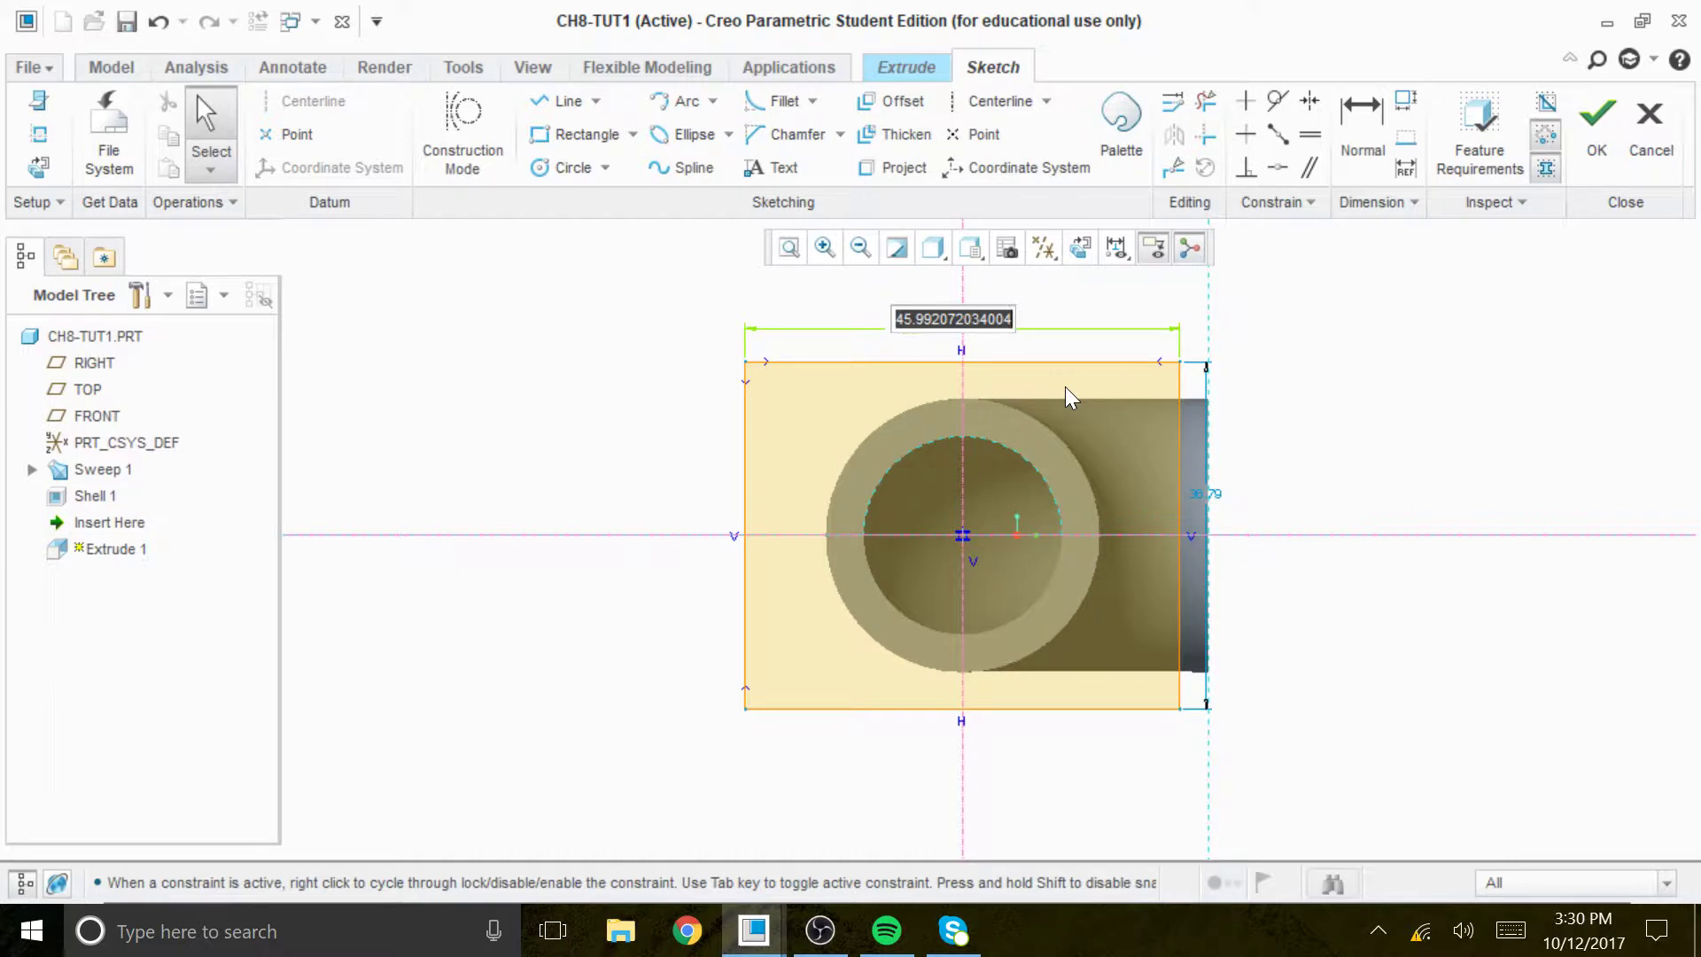
{"action": "type", "text": "36"}
{"action": "key", "text": "Return"}
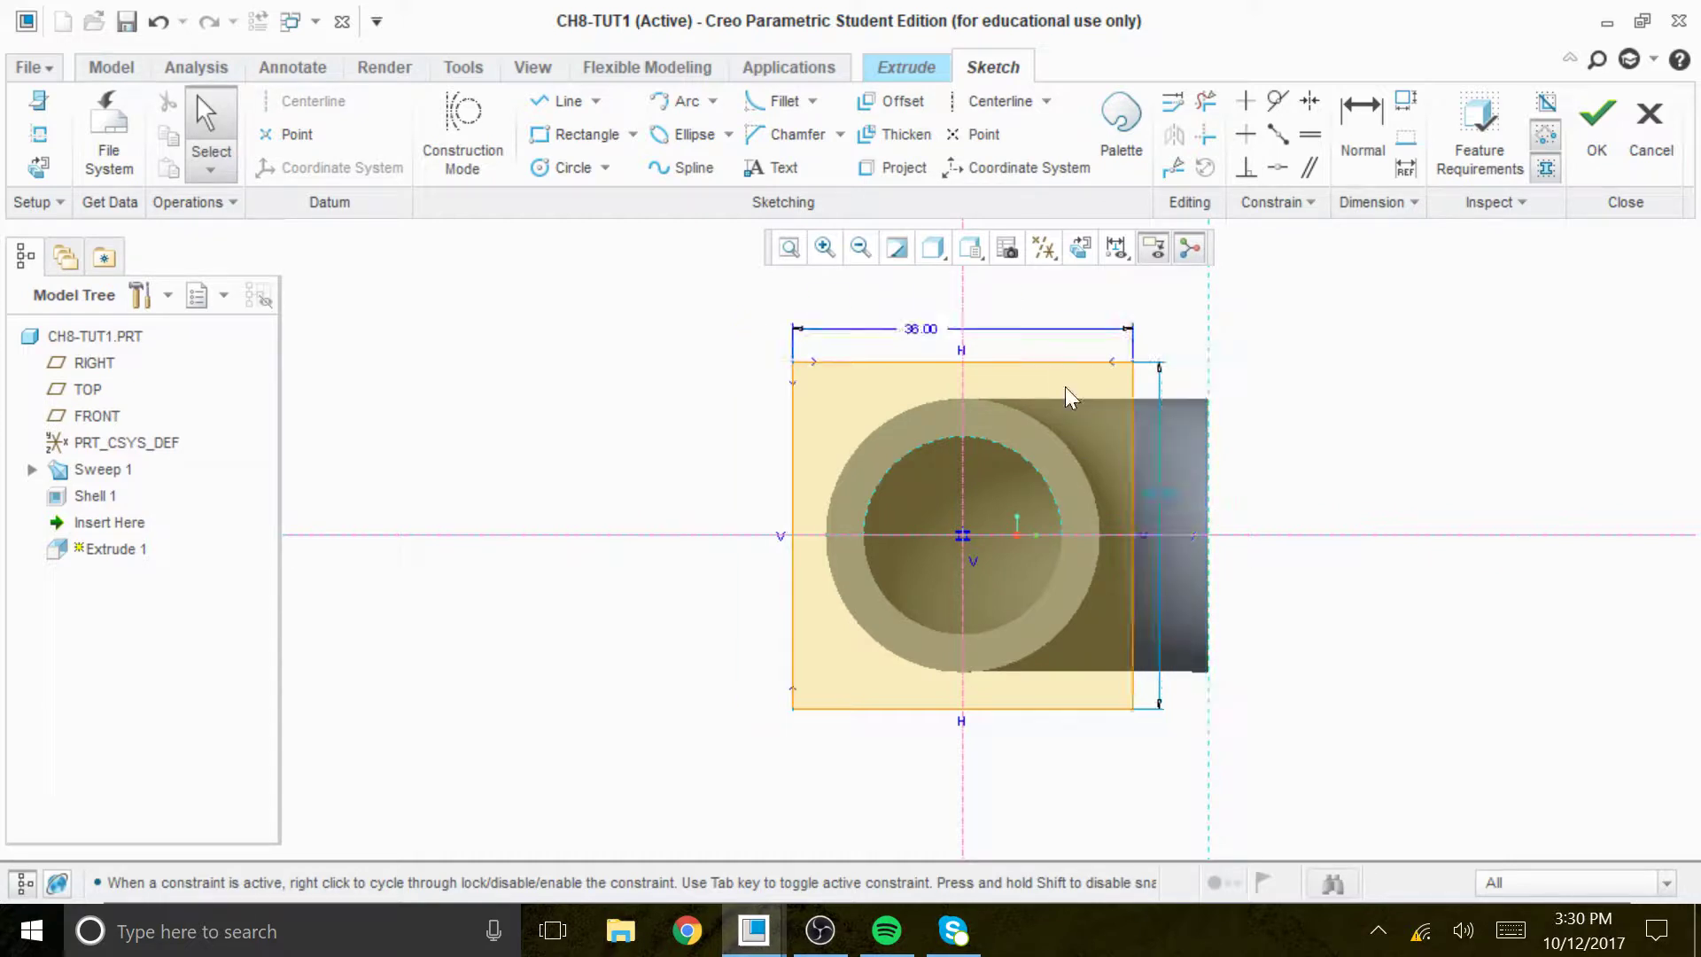
{"action": "double_click", "coordinate": [1151, 493]}
{"action": "type", "text": "36"}
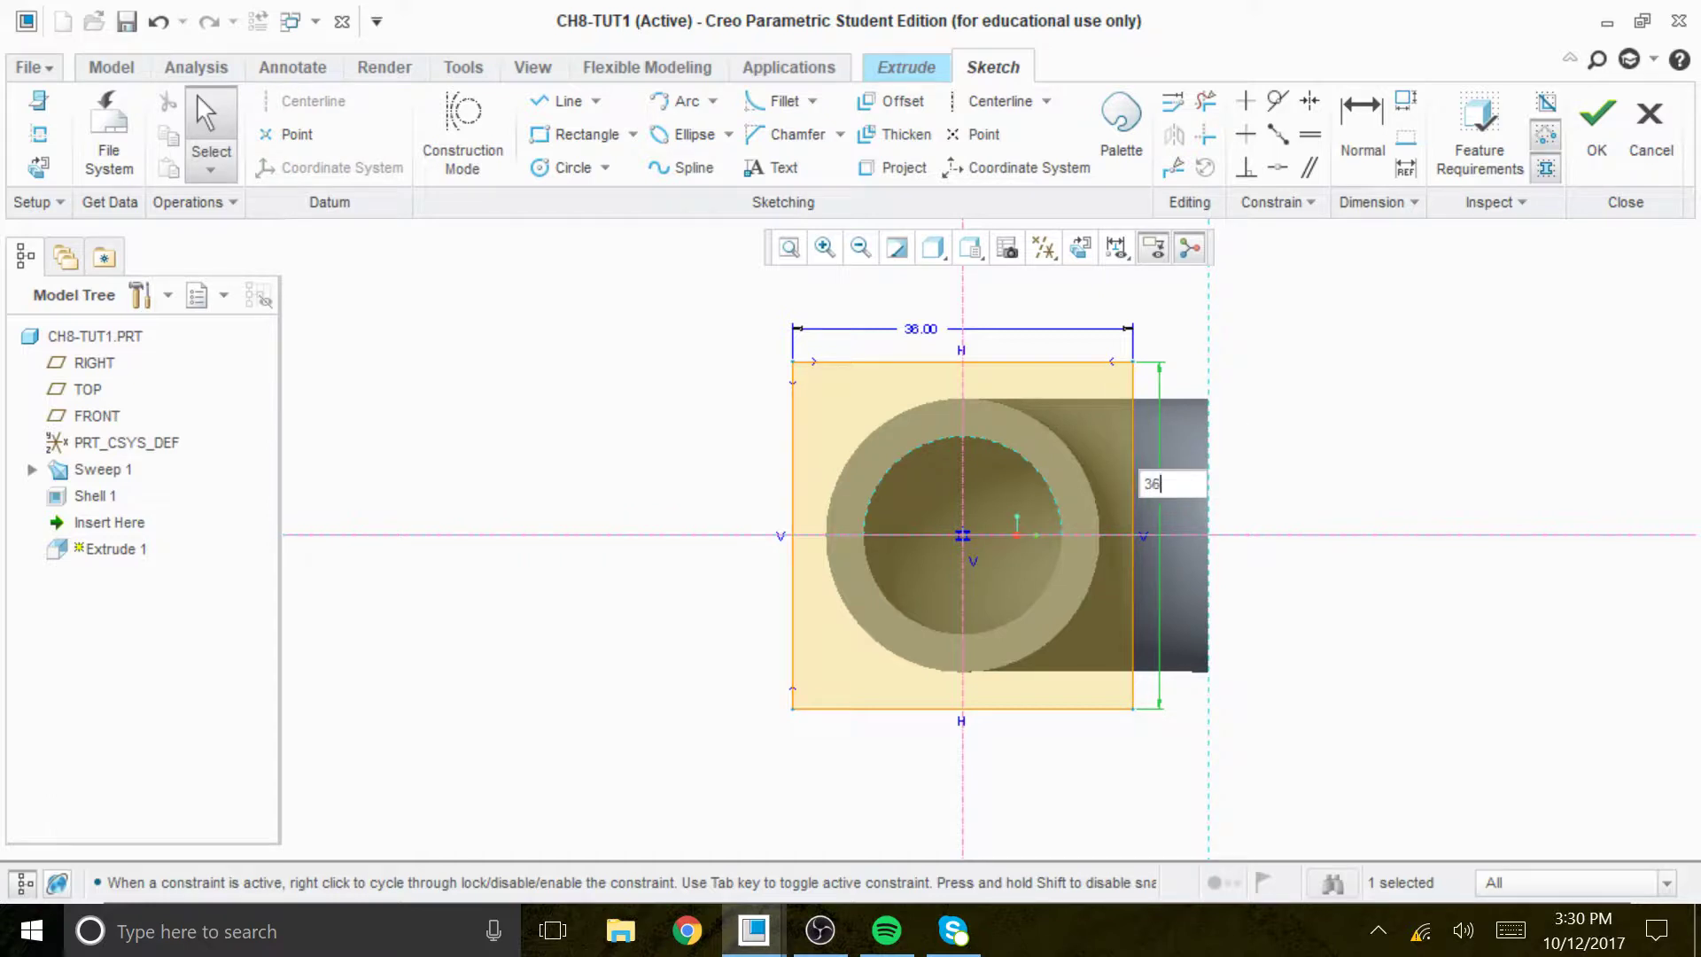
{"action": "key", "text": "Return"}
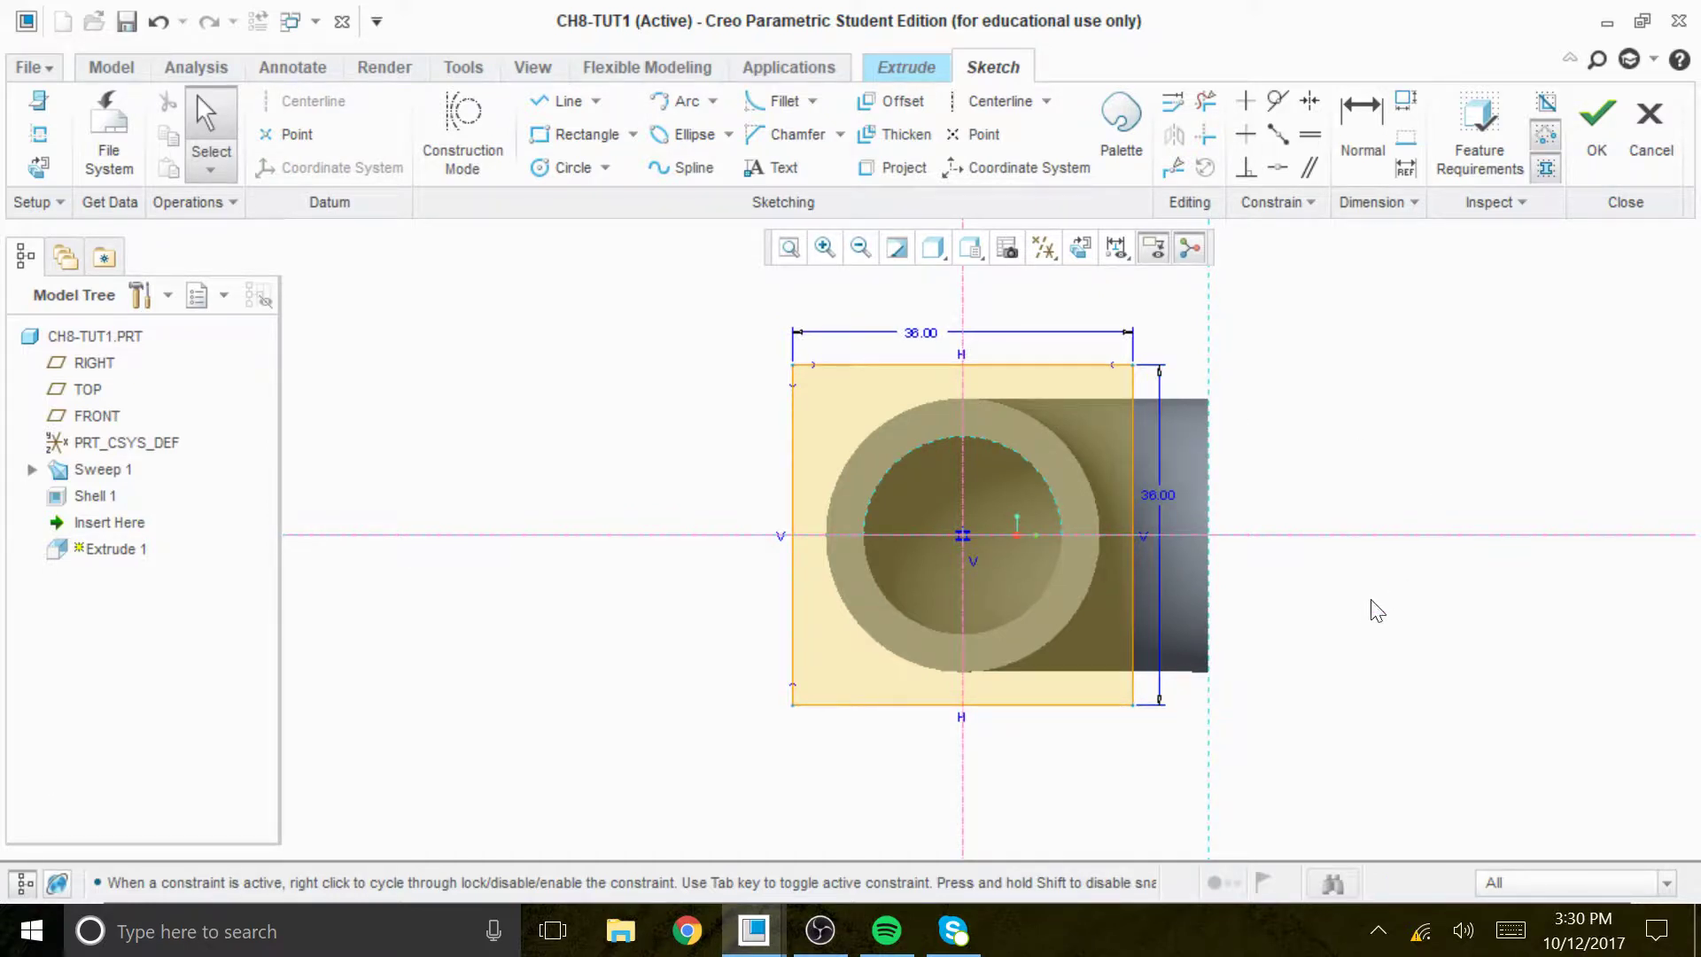
{"action": "mouse_move", "coordinate": [1359, 634]}
{"action": "middle_mouse_down"}
{"action": "mouse_move", "coordinate": [1352, 558]}
{"action": "mouse_move", "coordinate": [1317, 550]}
{"action": "mouse_move", "coordinate": [1279, 589]}
{"action": "mouse_move", "coordinate": [1294, 573]}
{"action": "mouse_move", "coordinate": [1290, 622]}
{"action": "mouse_move", "coordinate": [1340, 596]}
{"action": "middle_mouse_up"}
Extrude the square flange 5.00 deep in the reversed direction
{"action": "left_click", "coordinate": [1596, 123]}
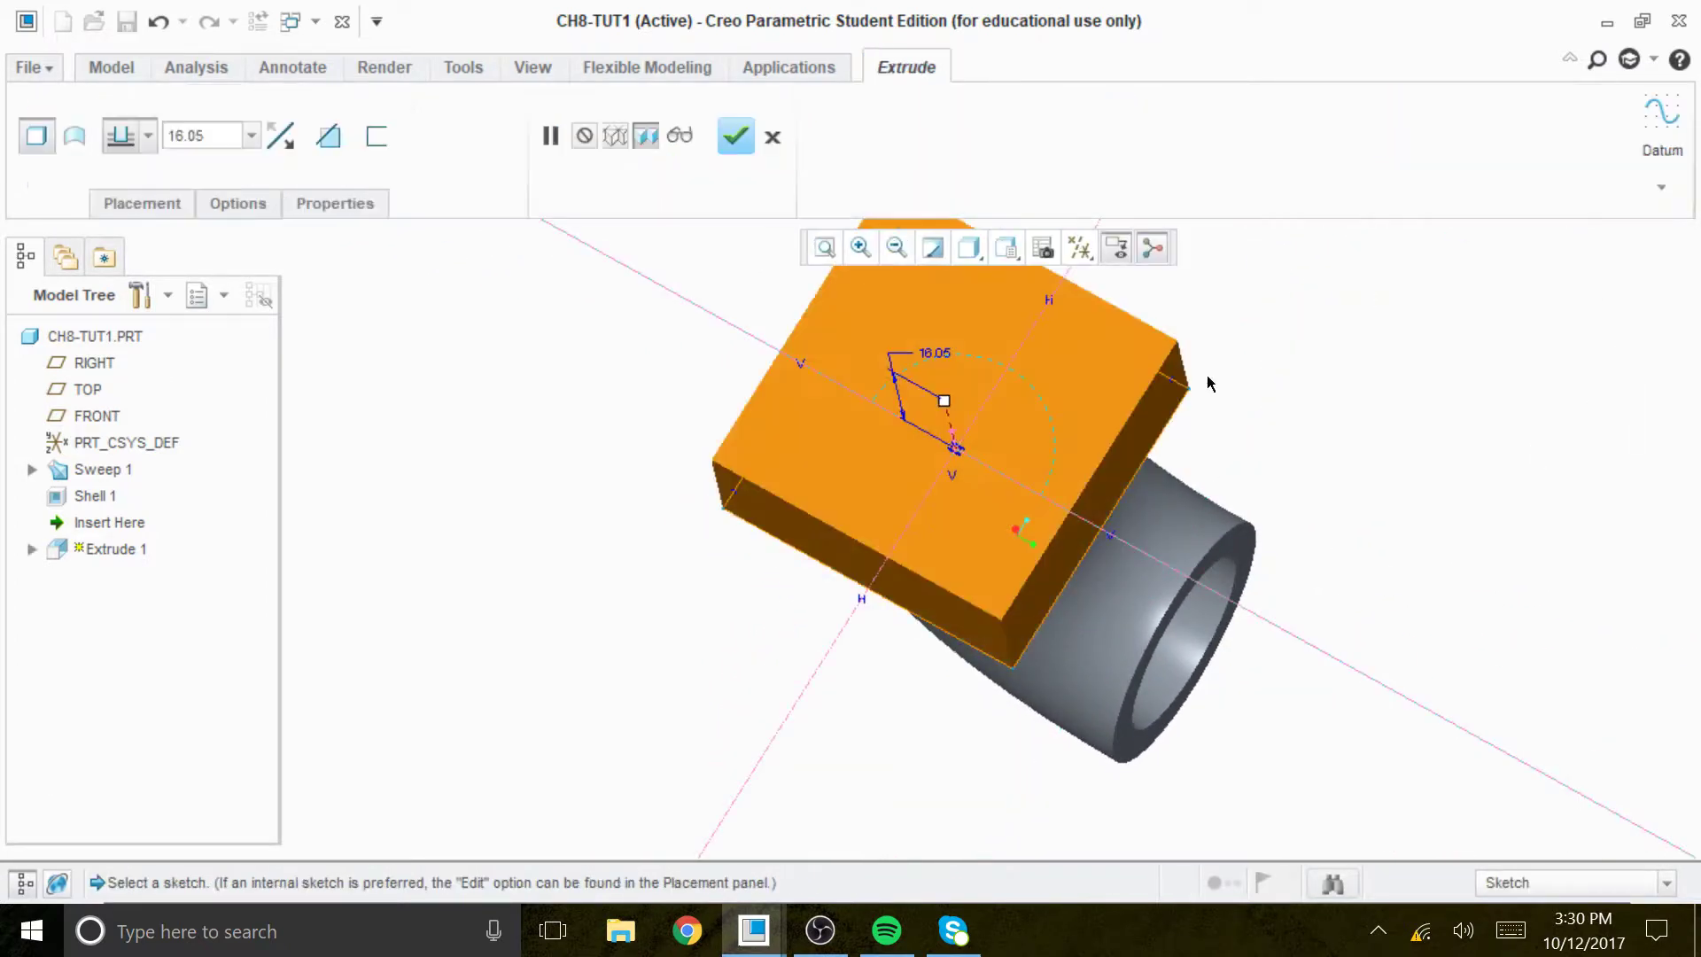
{"action": "left_click", "coordinate": [282, 142]}
{"action": "double_click", "coordinate": [186, 135]}
{"action": "type", "text": "5"}
{"action": "key", "text": "Return"}
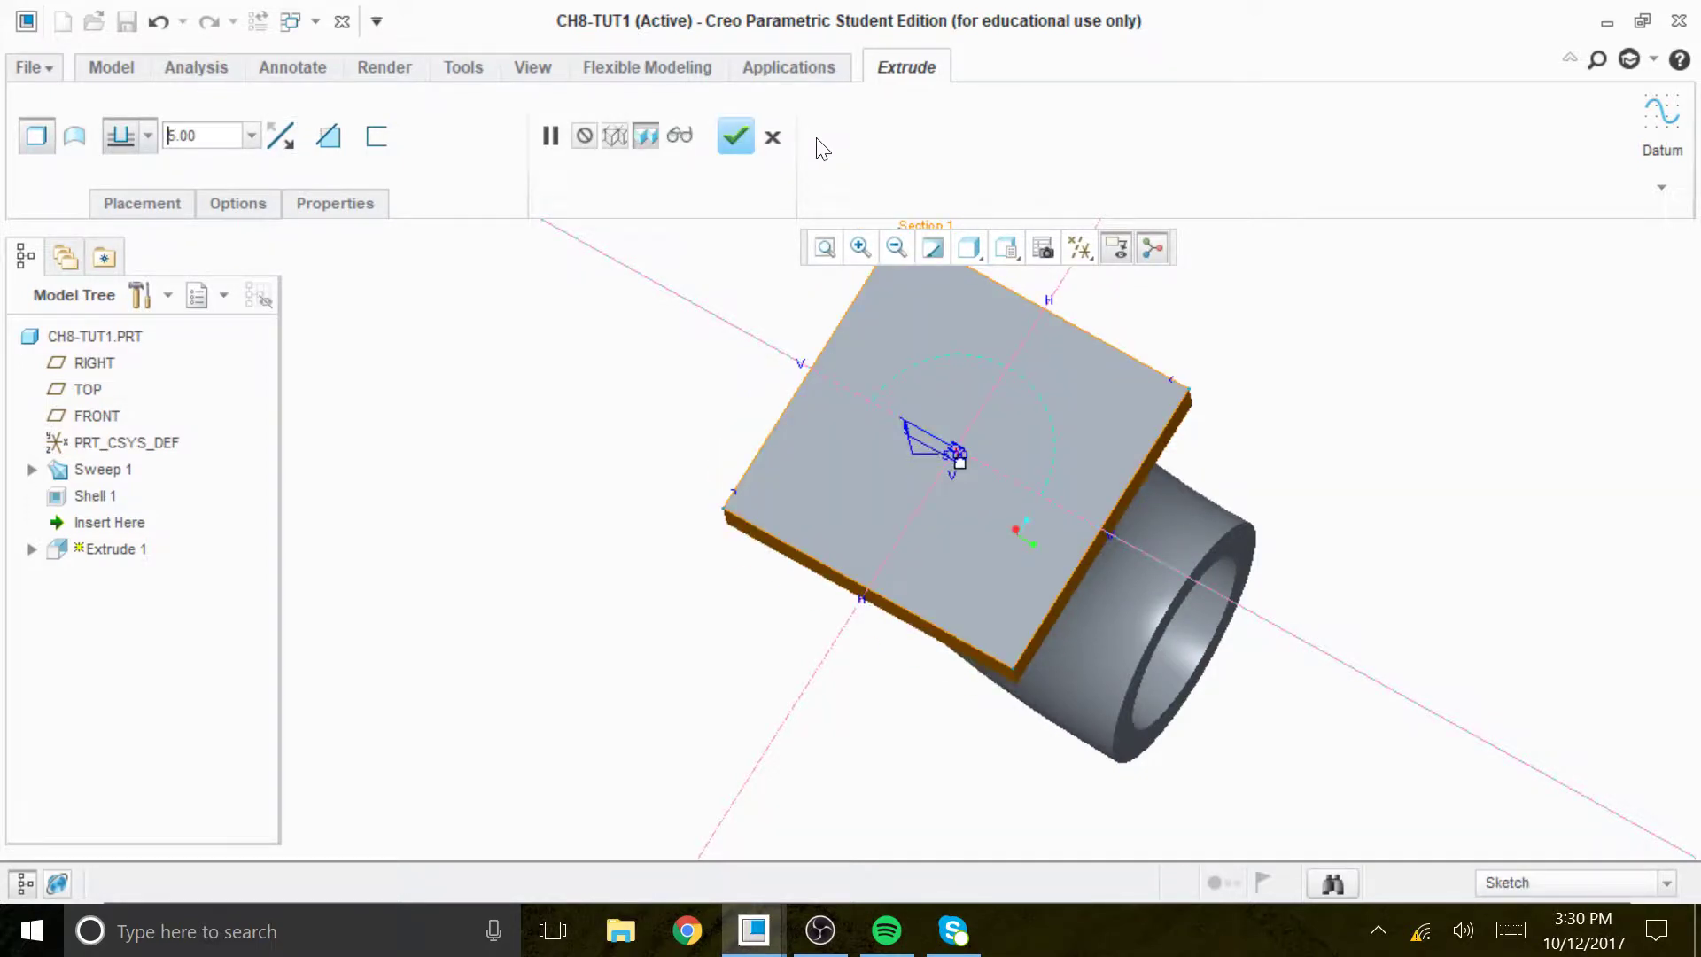
{"action": "left_click", "coordinate": [735, 136]}
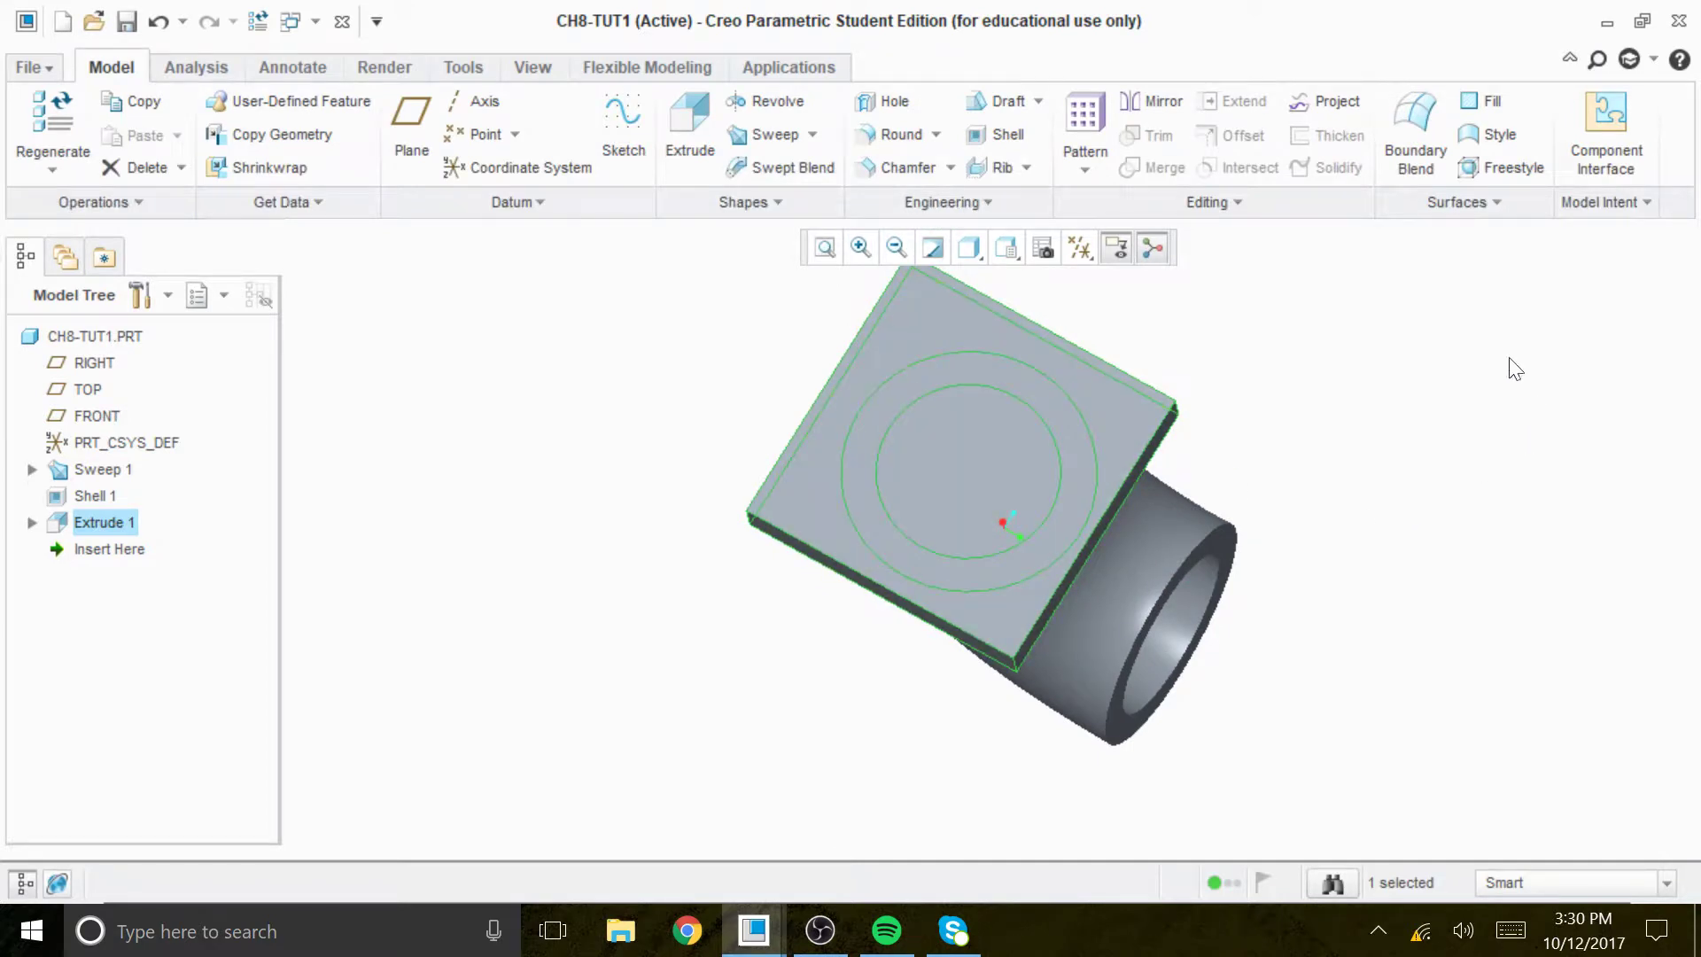
{"action": "left_click", "coordinate": [689, 133]}
Define the new sketch on the flange's flat face and view it face-on
{"action": "left_click", "coordinate": [155, 200]}
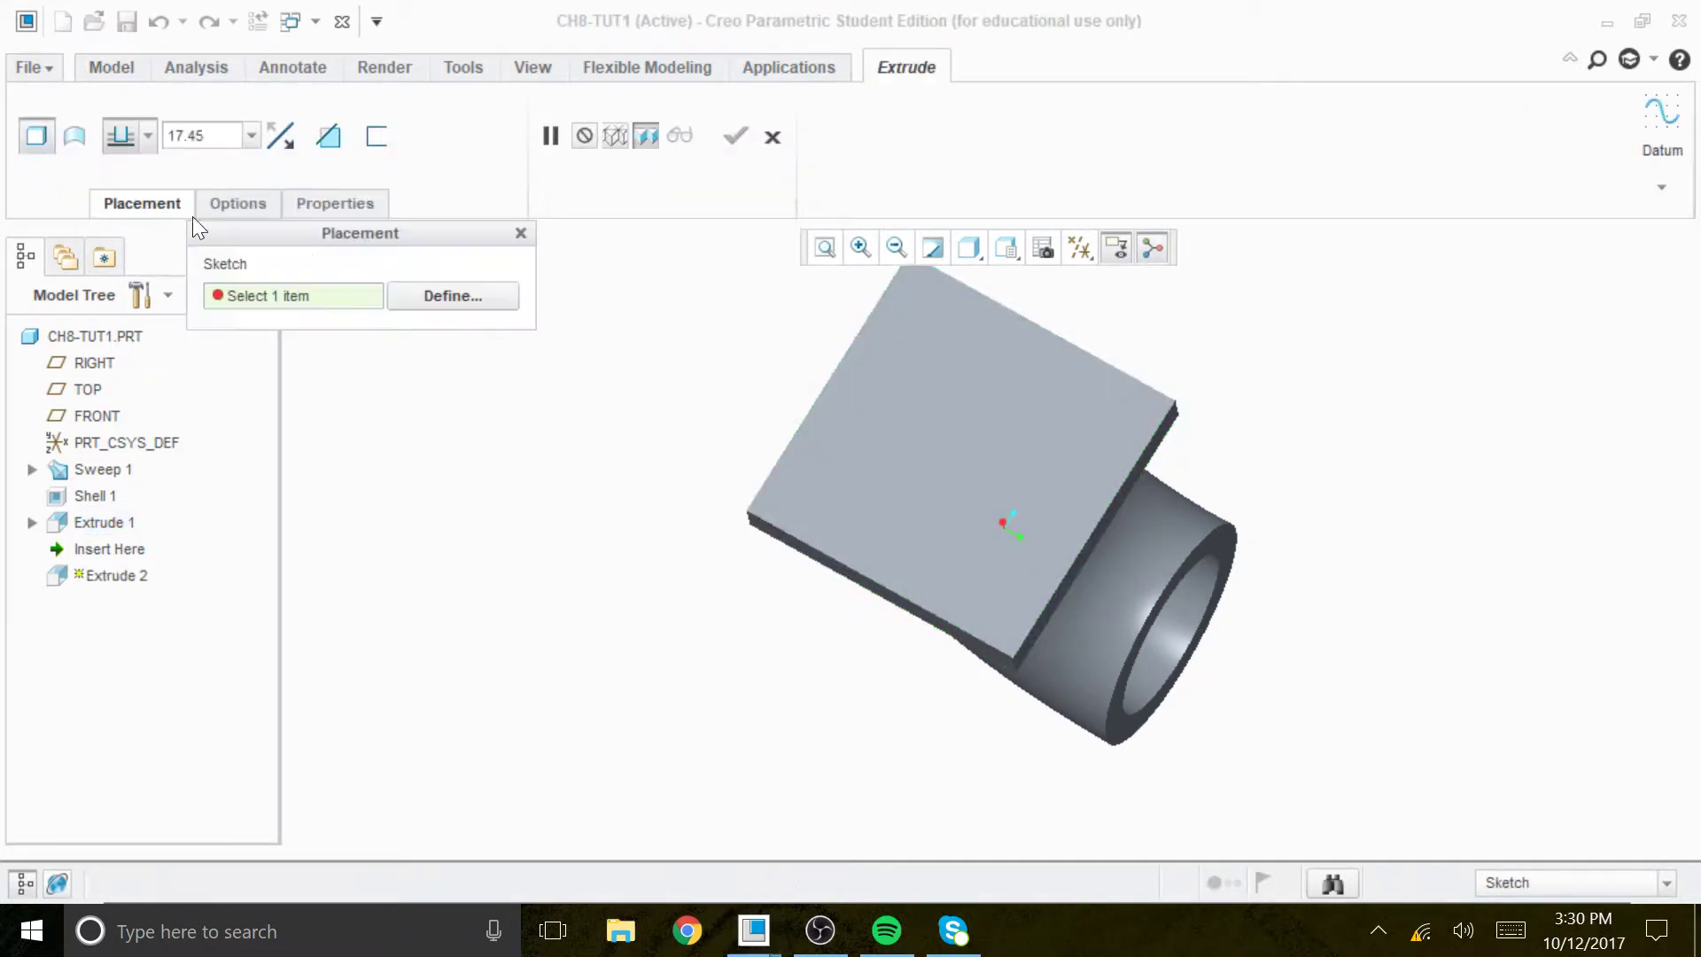
{"action": "left_click", "coordinate": [441, 292]}
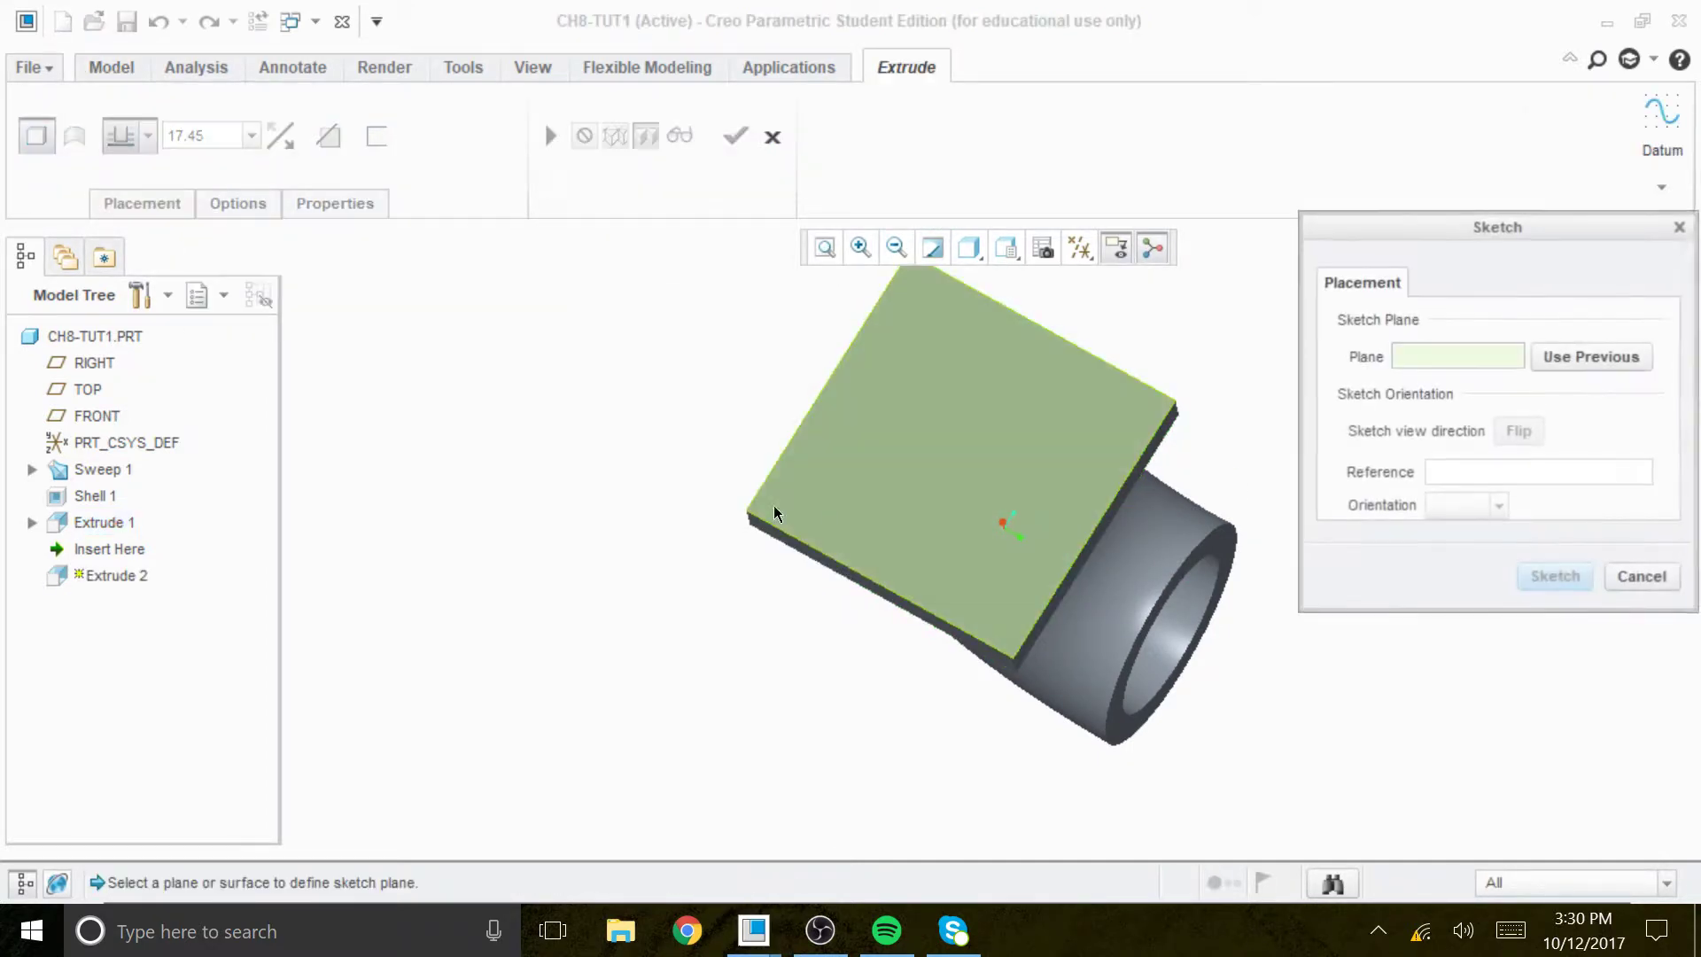
{"action": "left_click", "coordinate": [949, 460]}
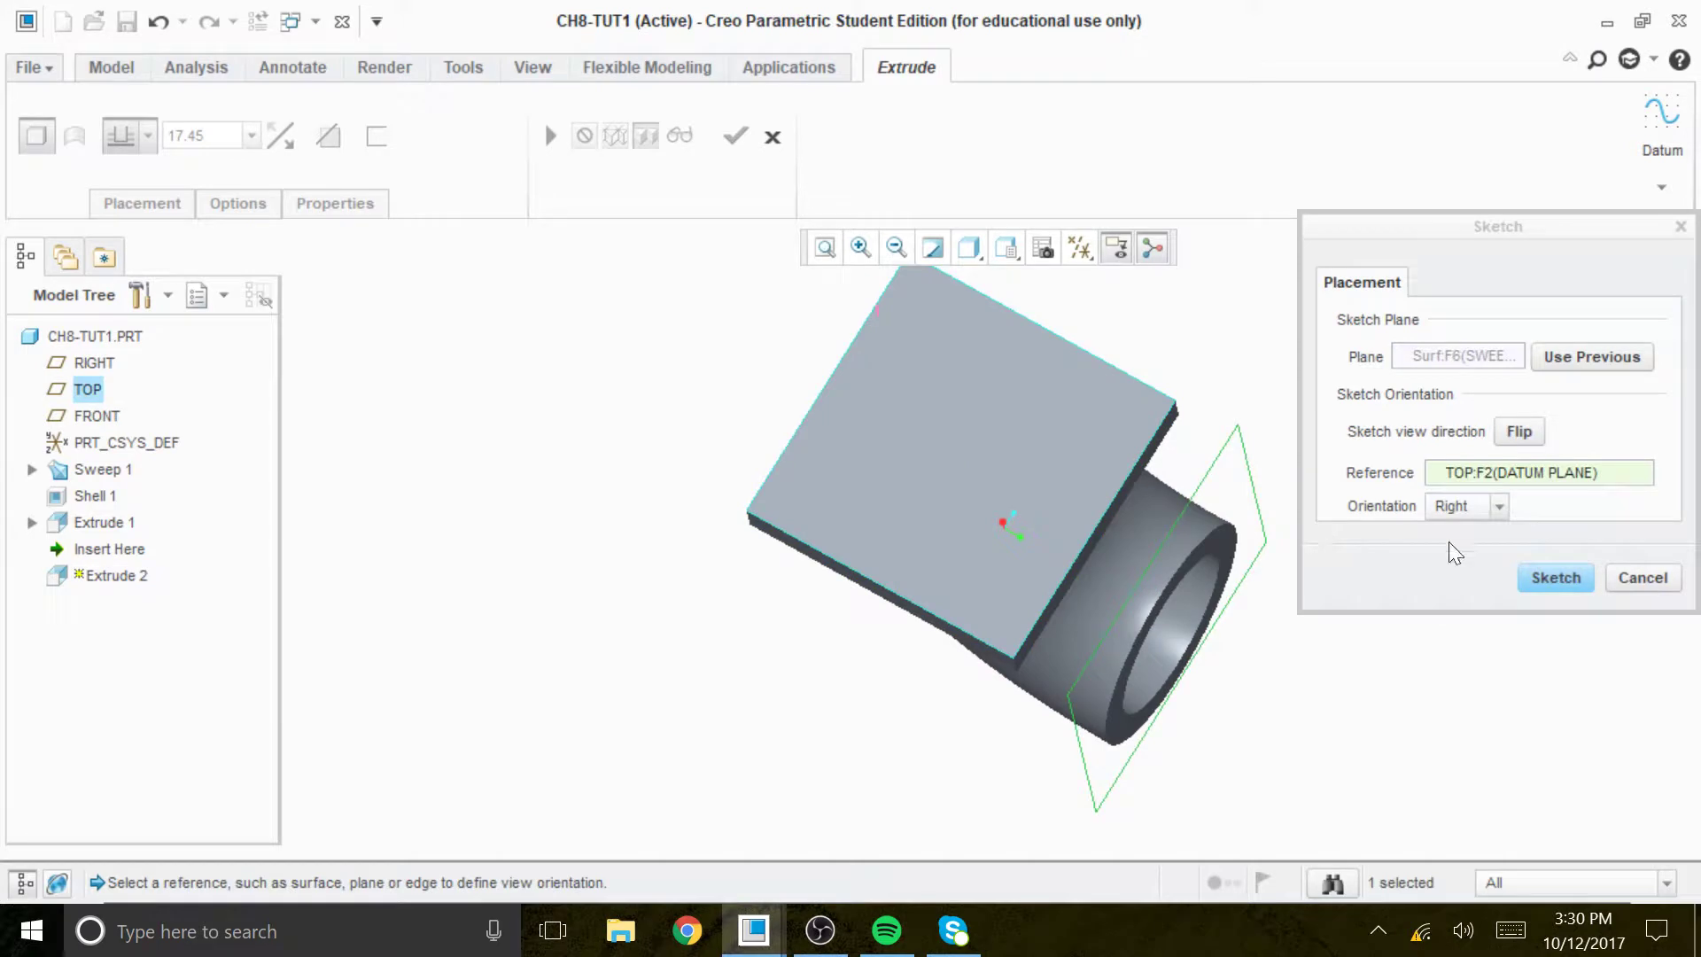
{"action": "left_click", "coordinate": [1561, 572]}
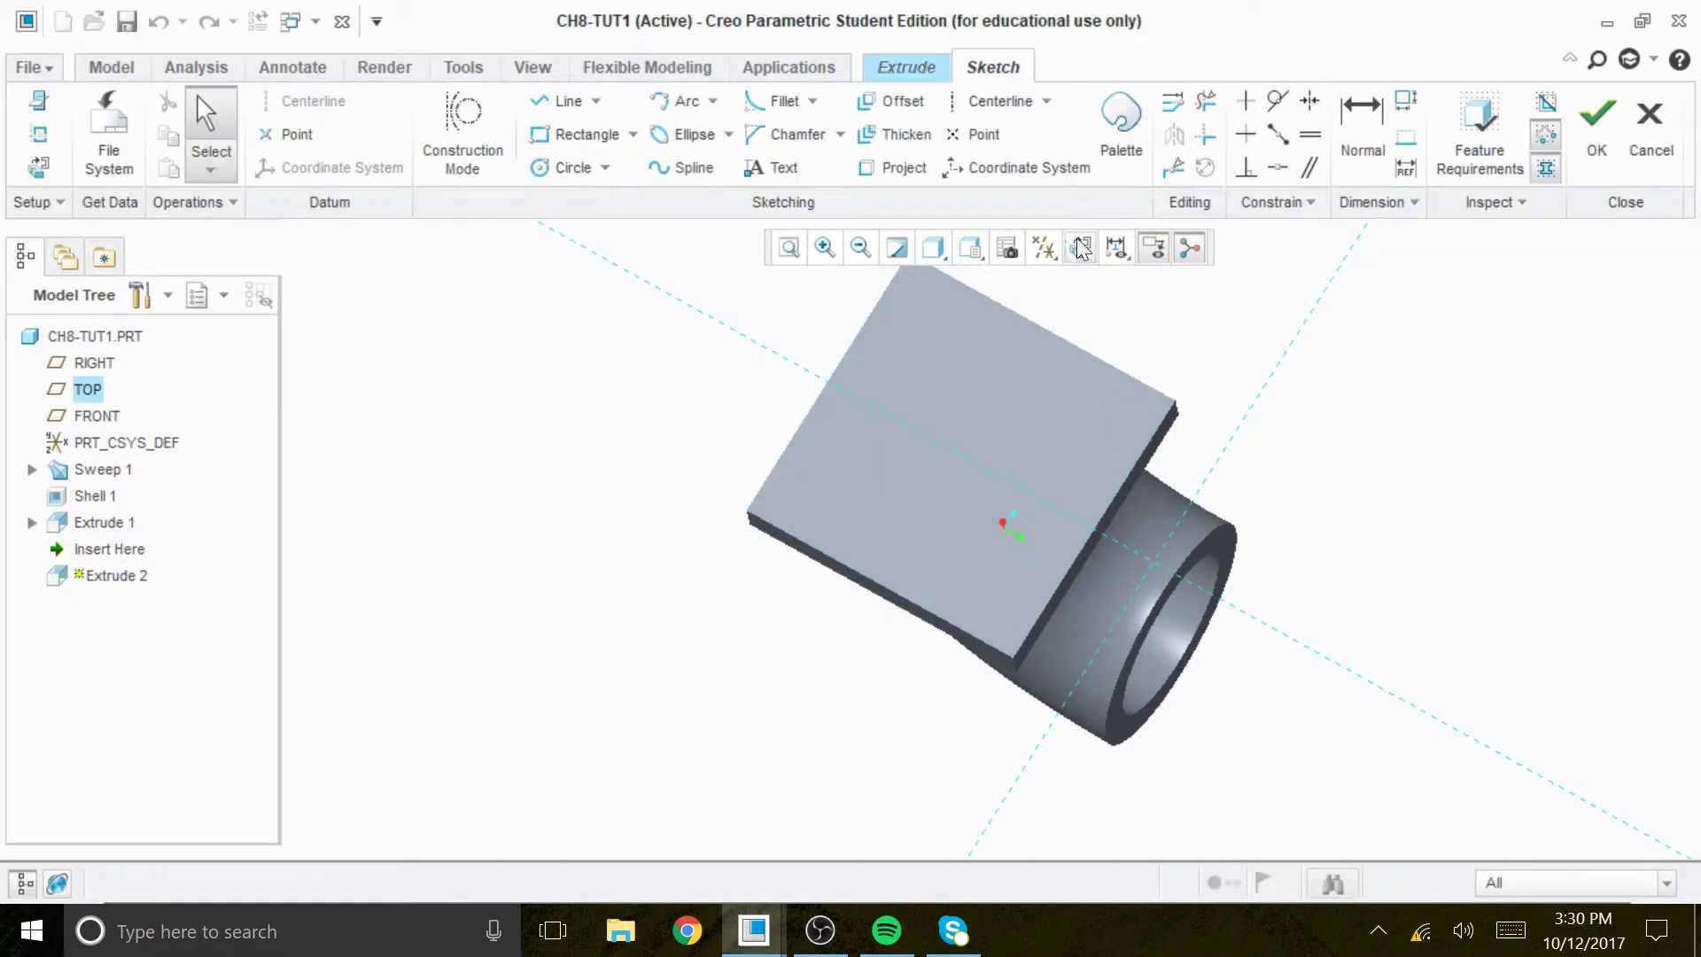
{"action": "left_click", "coordinate": [1079, 249]}
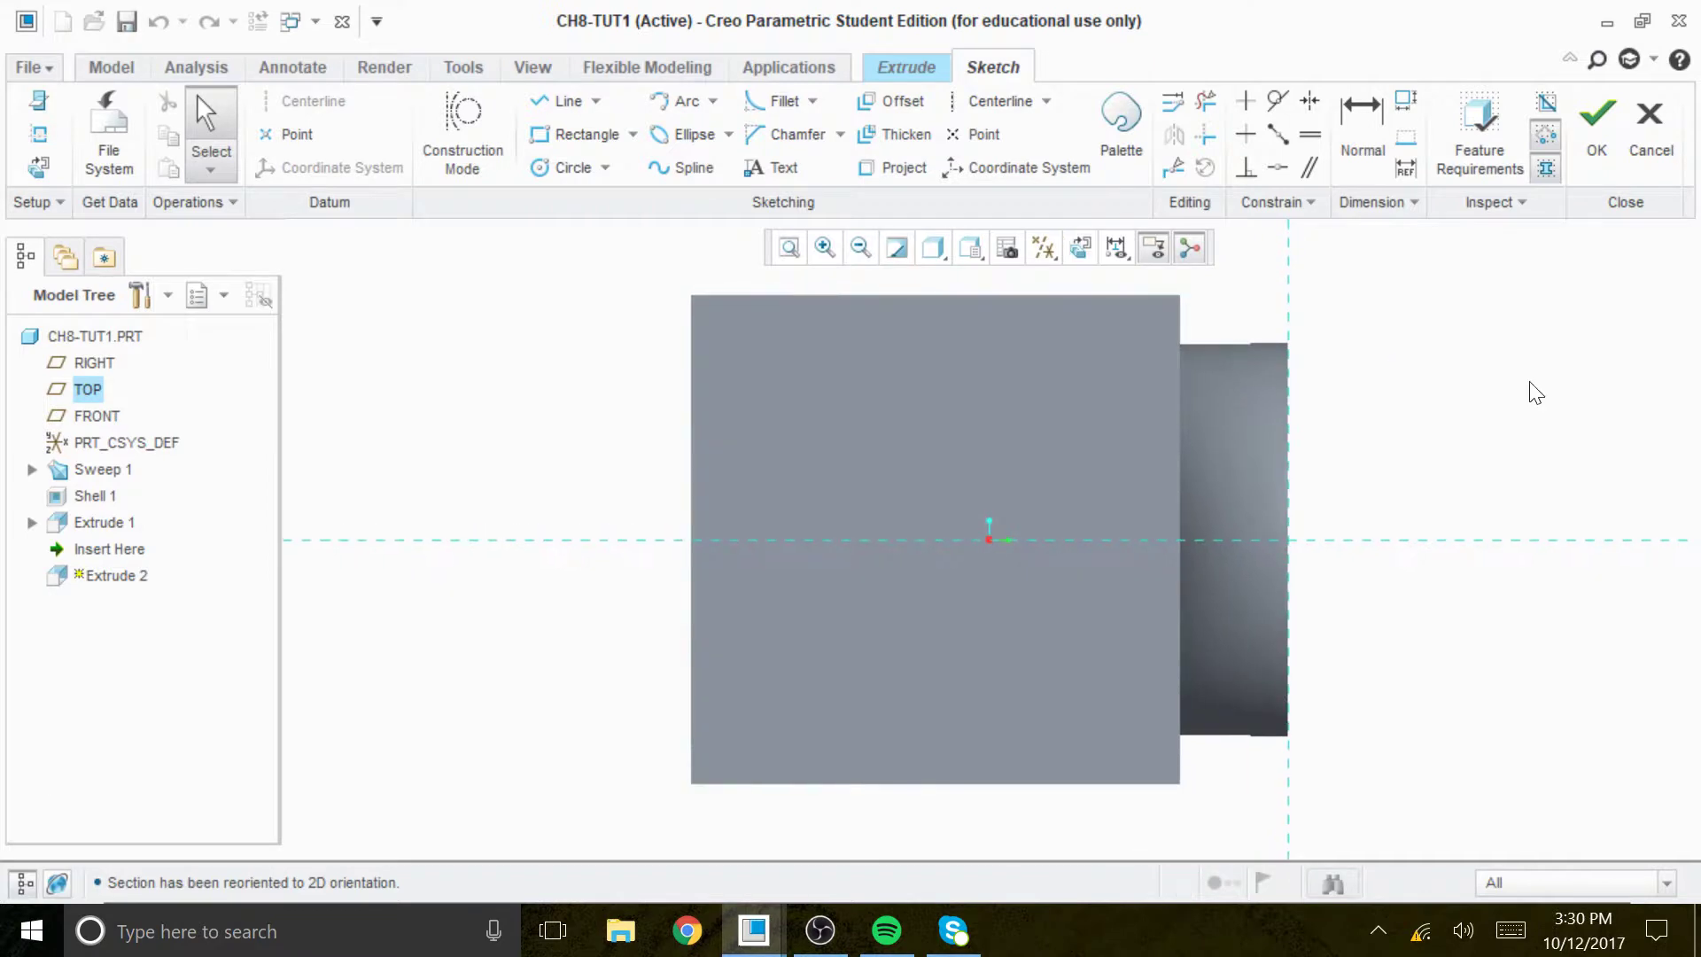
Add the semicircular arc edge as a sketch reference
{"action": "right_click", "coordinate": [1544, 372]}
{"action": "left_click", "coordinate": [1442, 411]}
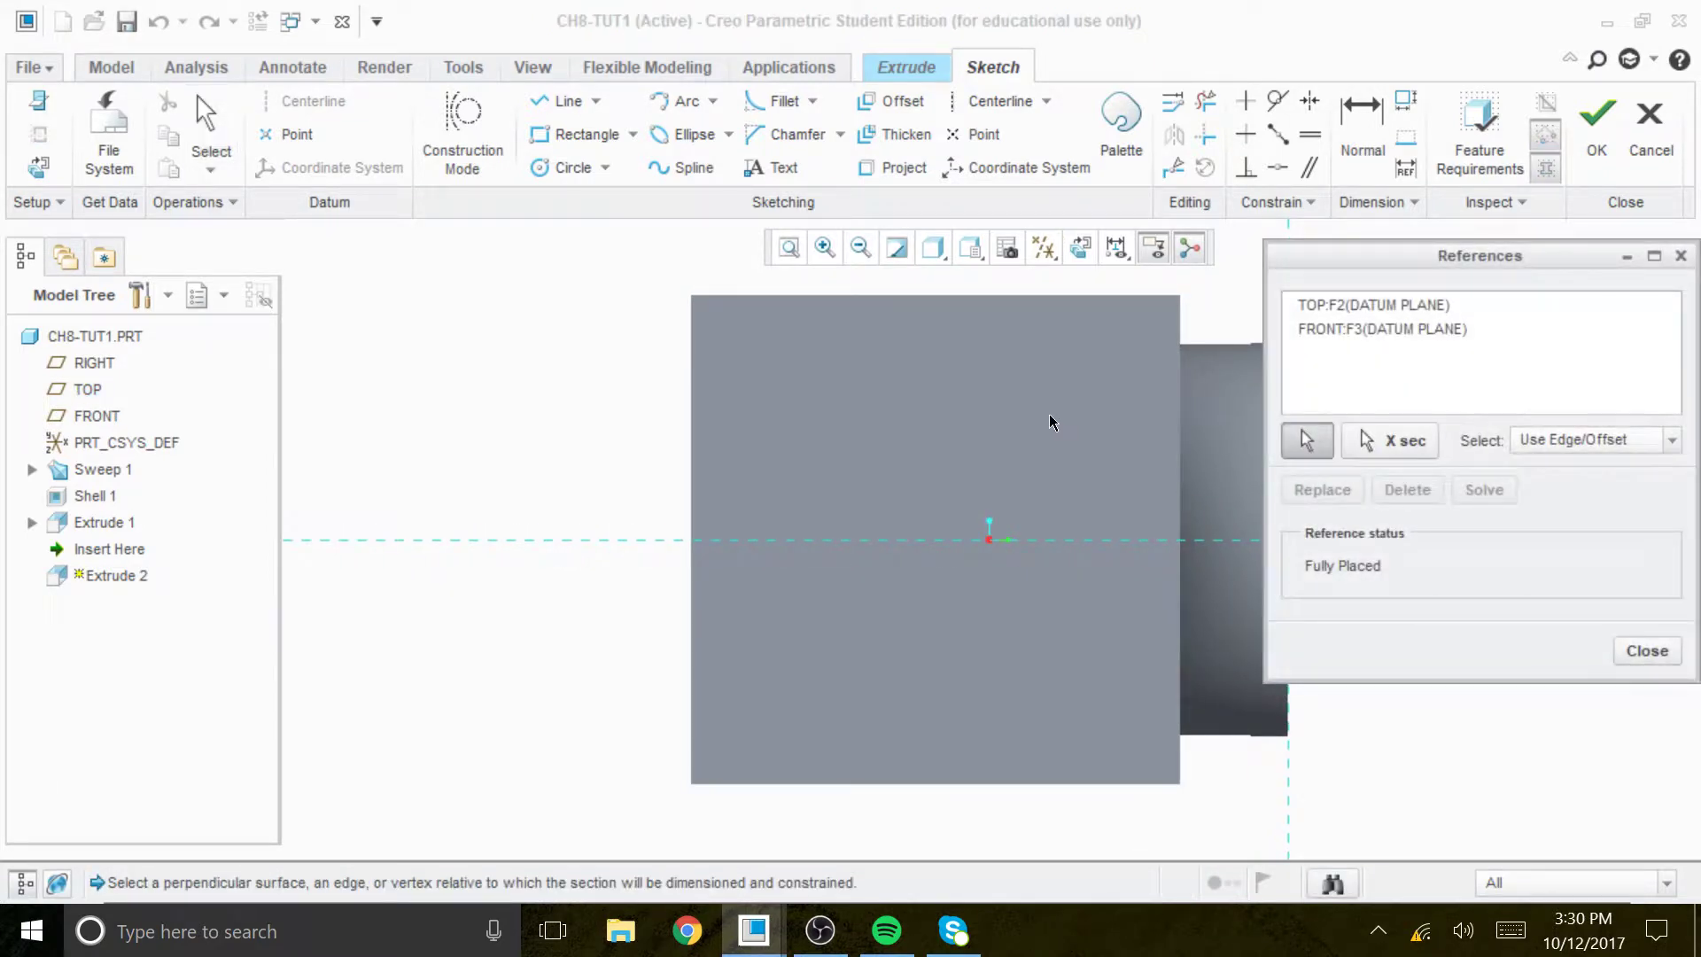
{"action": "left_click", "coordinate": [1081, 396]}
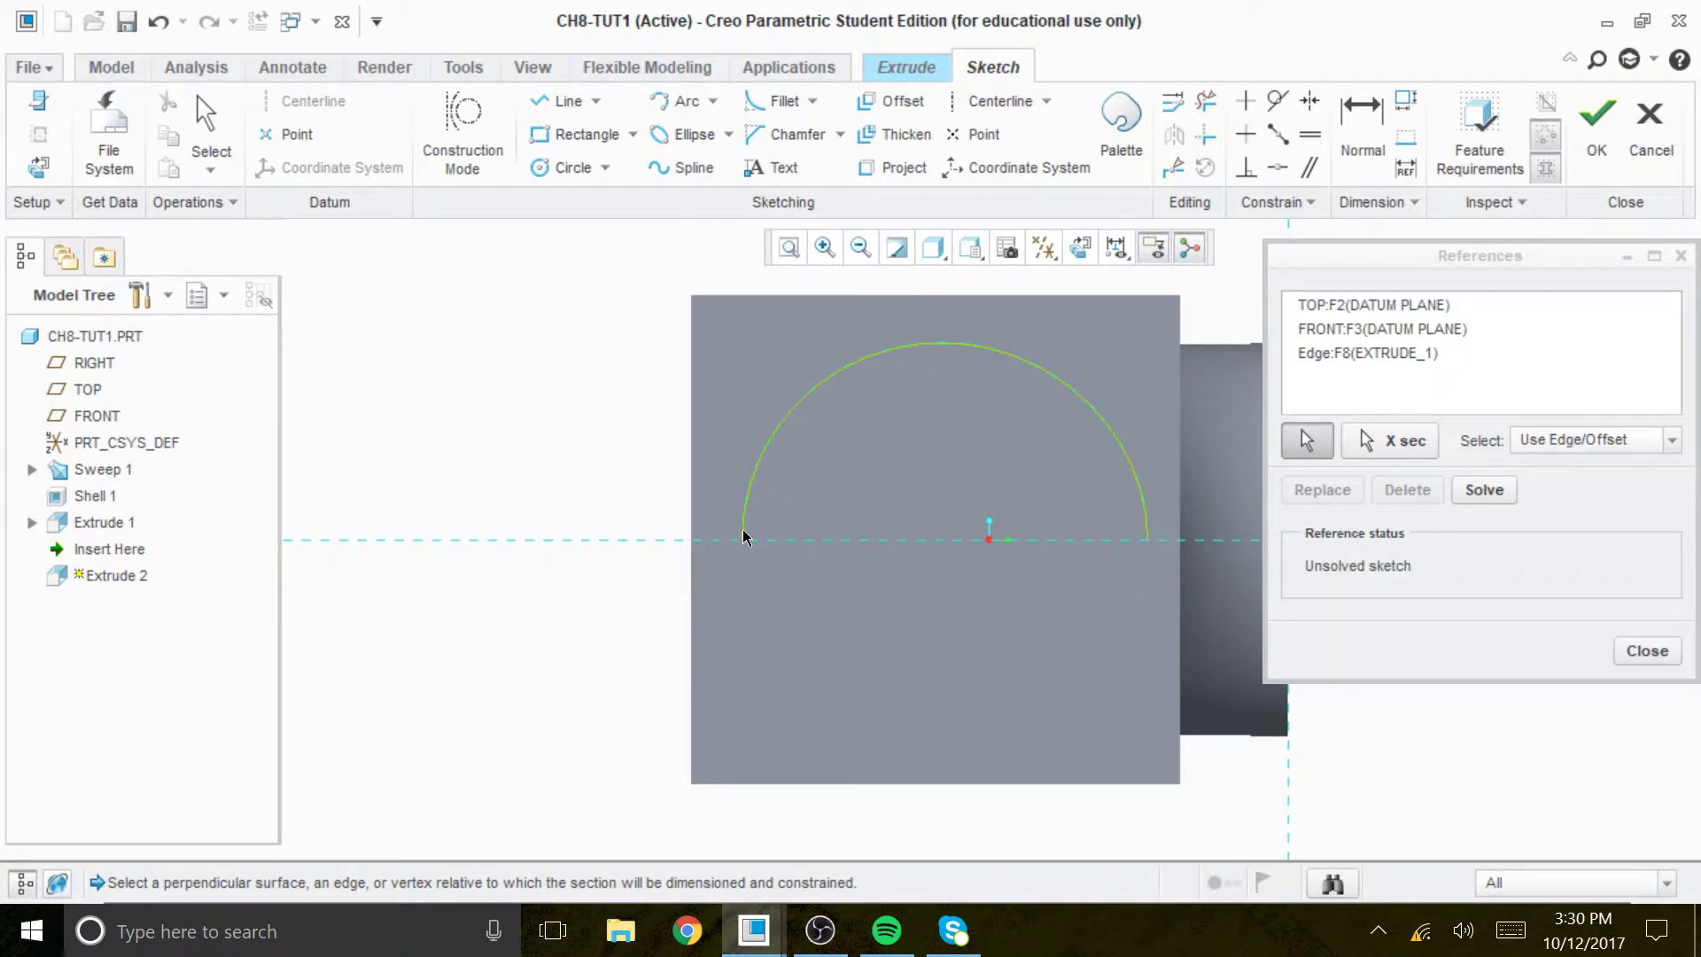
{"action": "left_click", "coordinate": [1487, 491]}
{"action": "left_click", "coordinate": [1637, 652]}
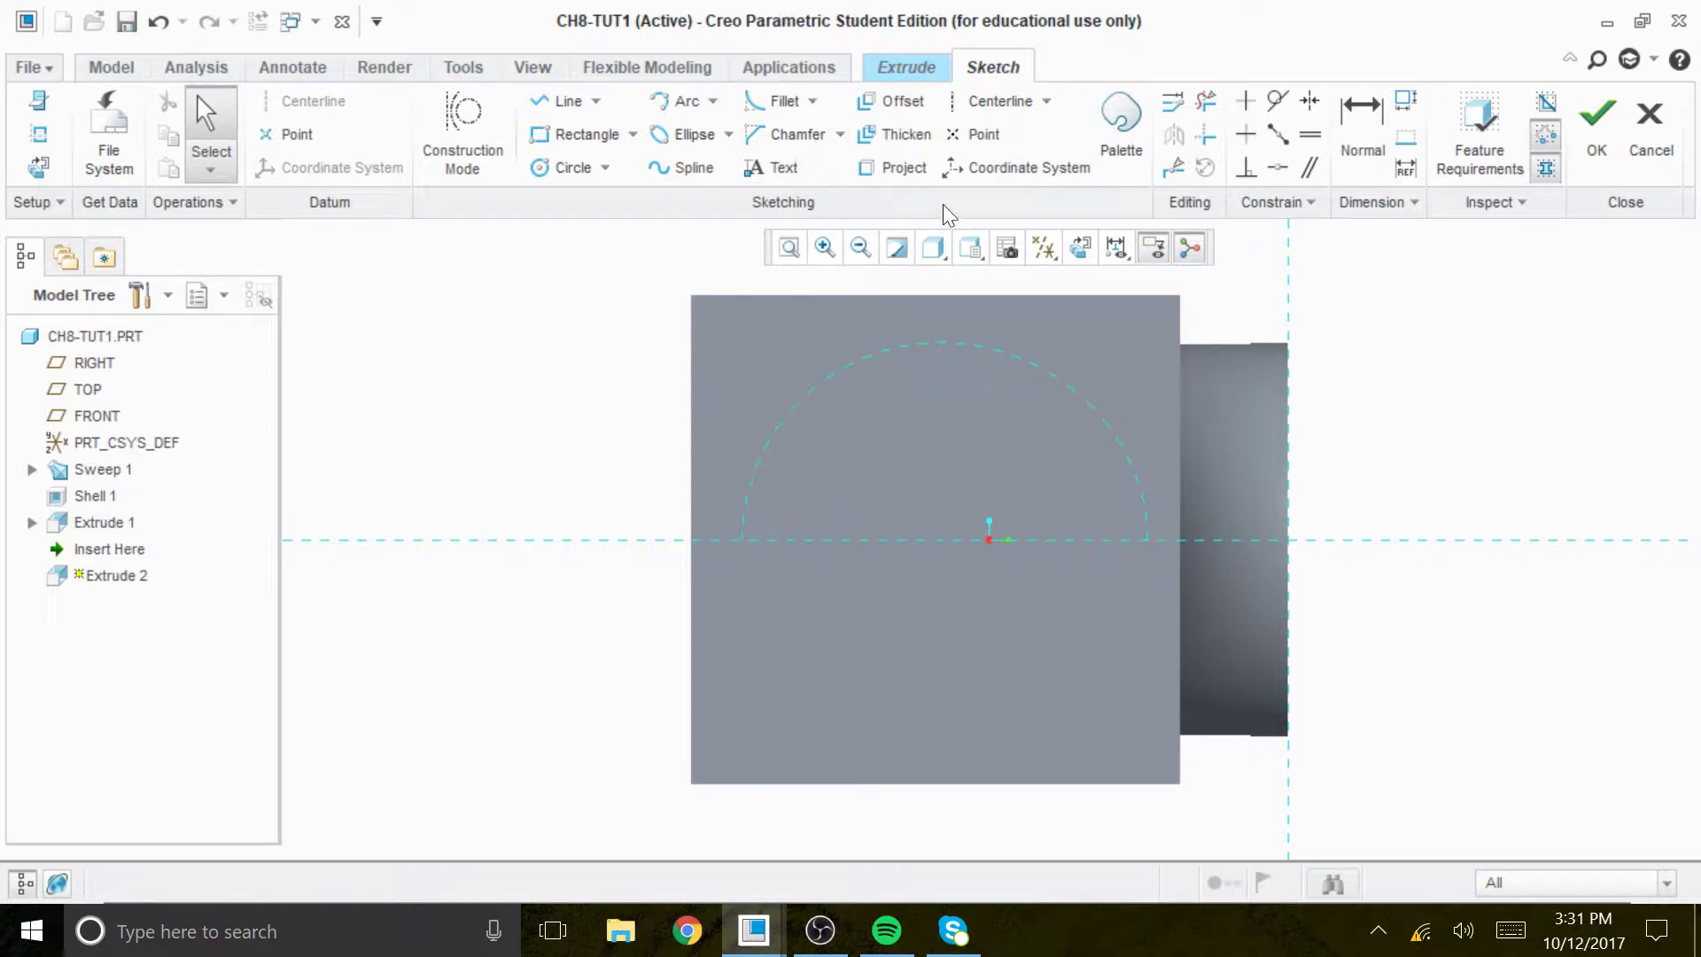
Project the flange's left and top edges into the sketch as references
{"action": "left_click", "coordinate": [904, 168]}
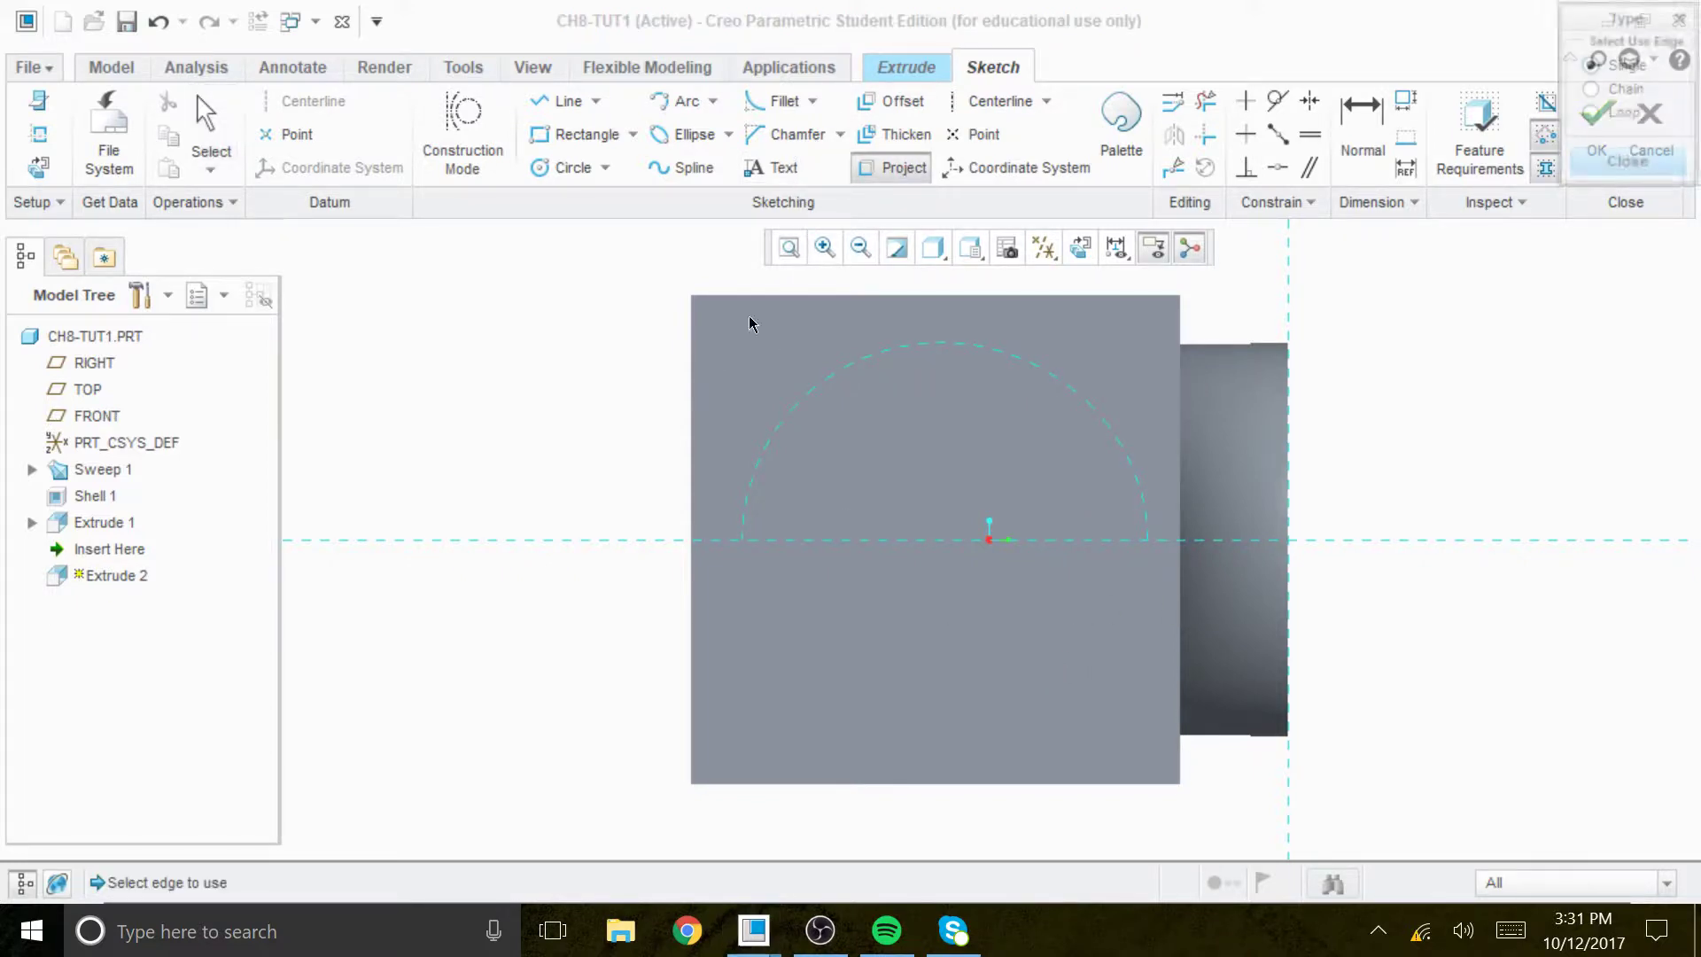
{"action": "left_click", "coordinate": [691, 427]}
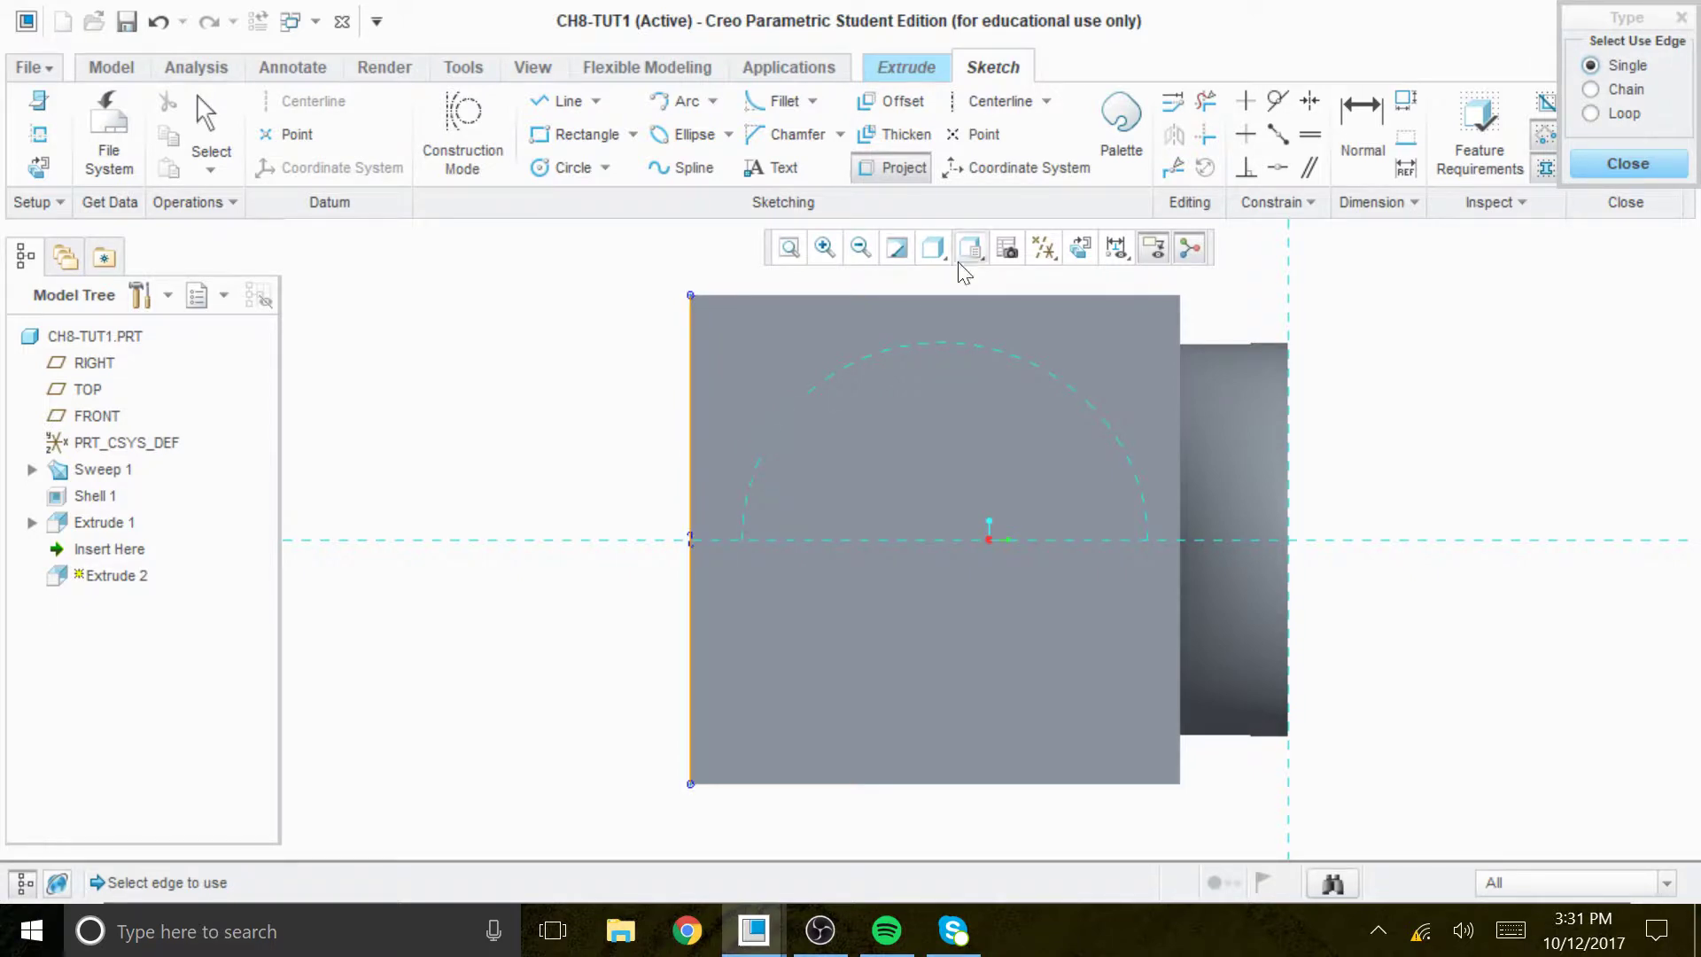
{"action": "left_click", "coordinate": [948, 294]}
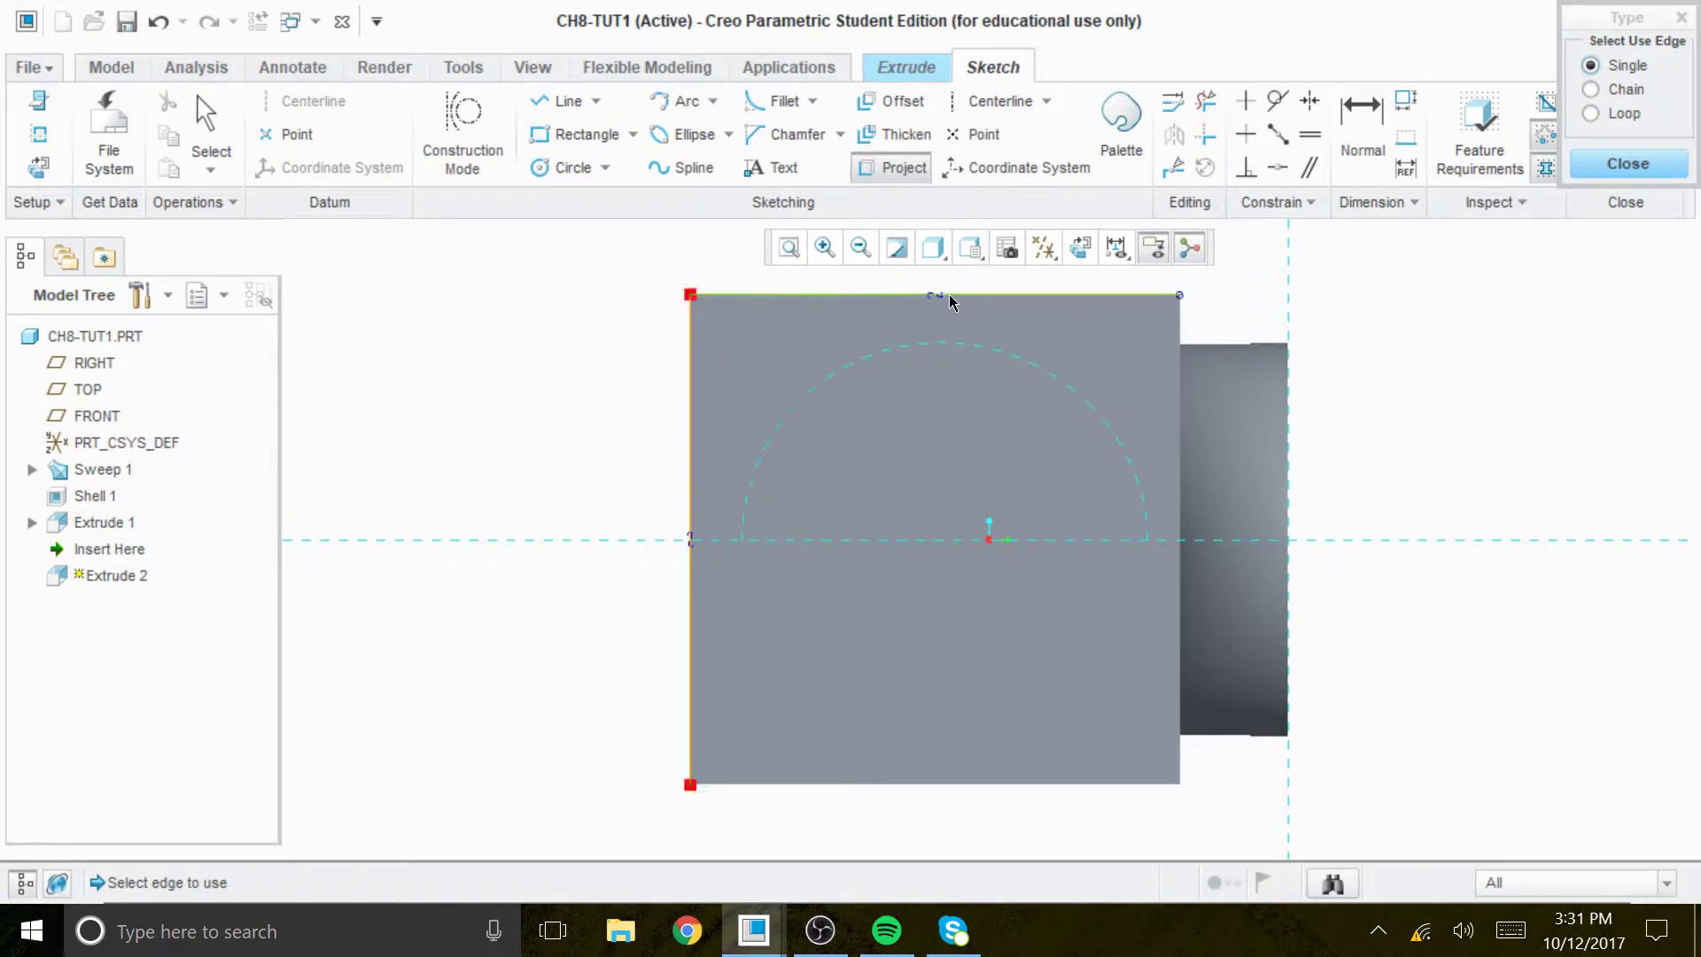
Draw a horizontal and a vertical centerline through the sketch origin
{"action": "left_click", "coordinate": [997, 101]}
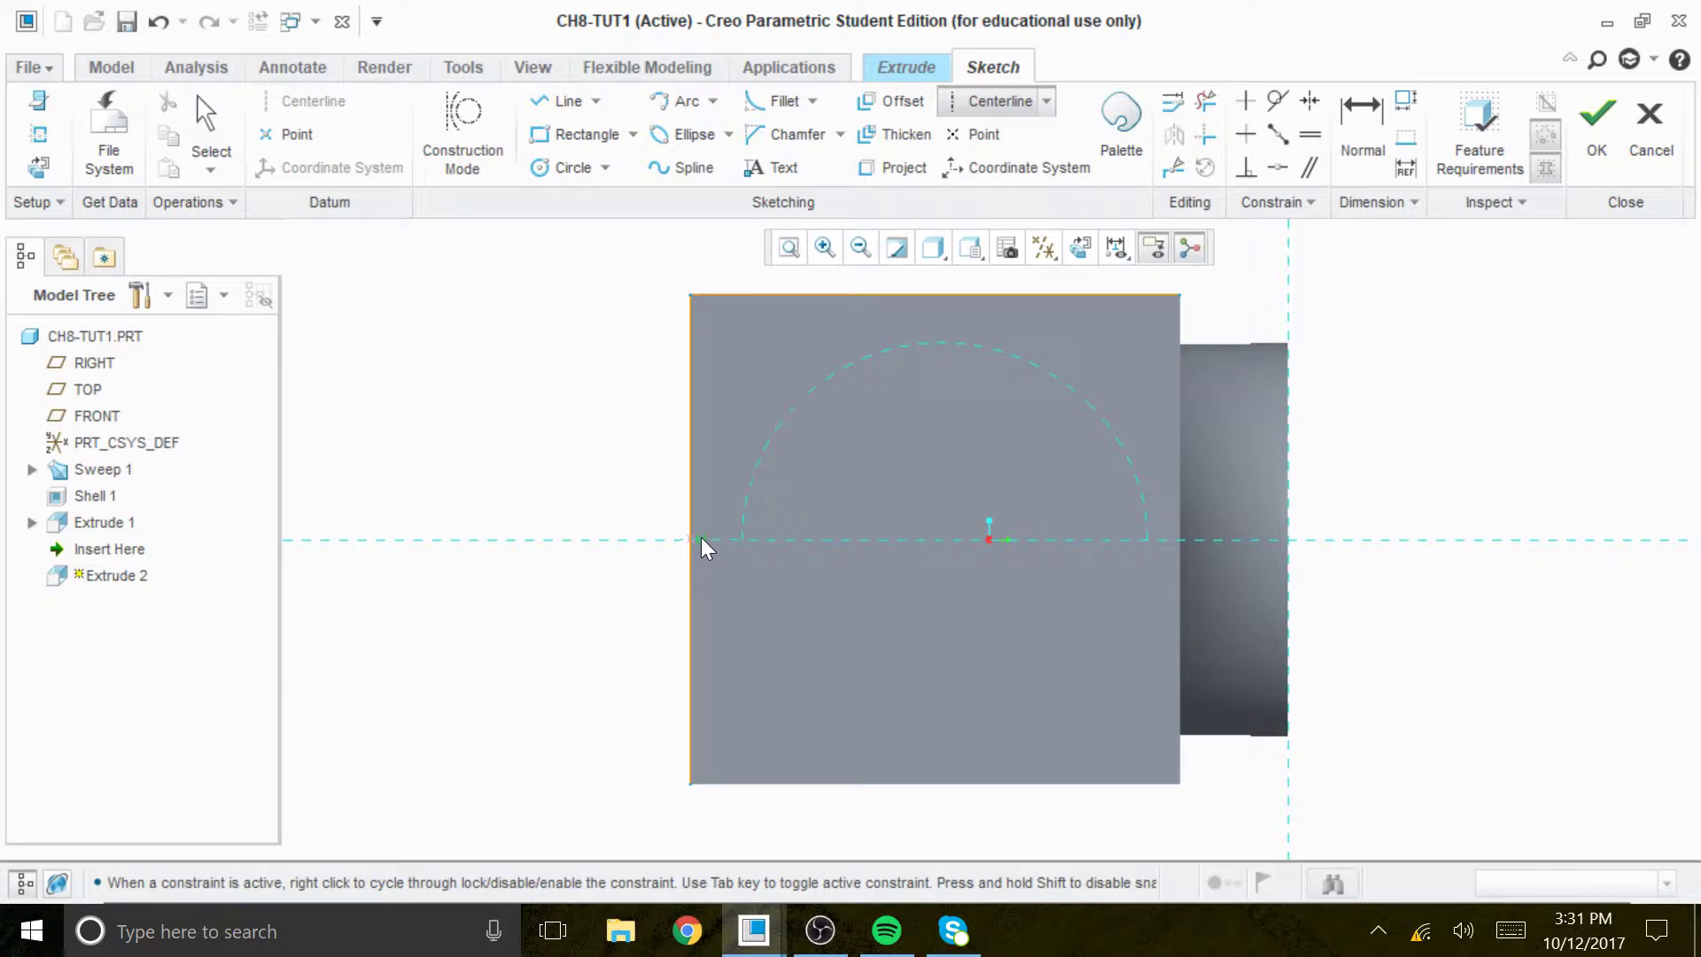
{"action": "left_click", "coordinate": [875, 555]}
{"action": "left_click", "coordinate": [934, 295]}
{"action": "left_click", "coordinate": [945, 457]}
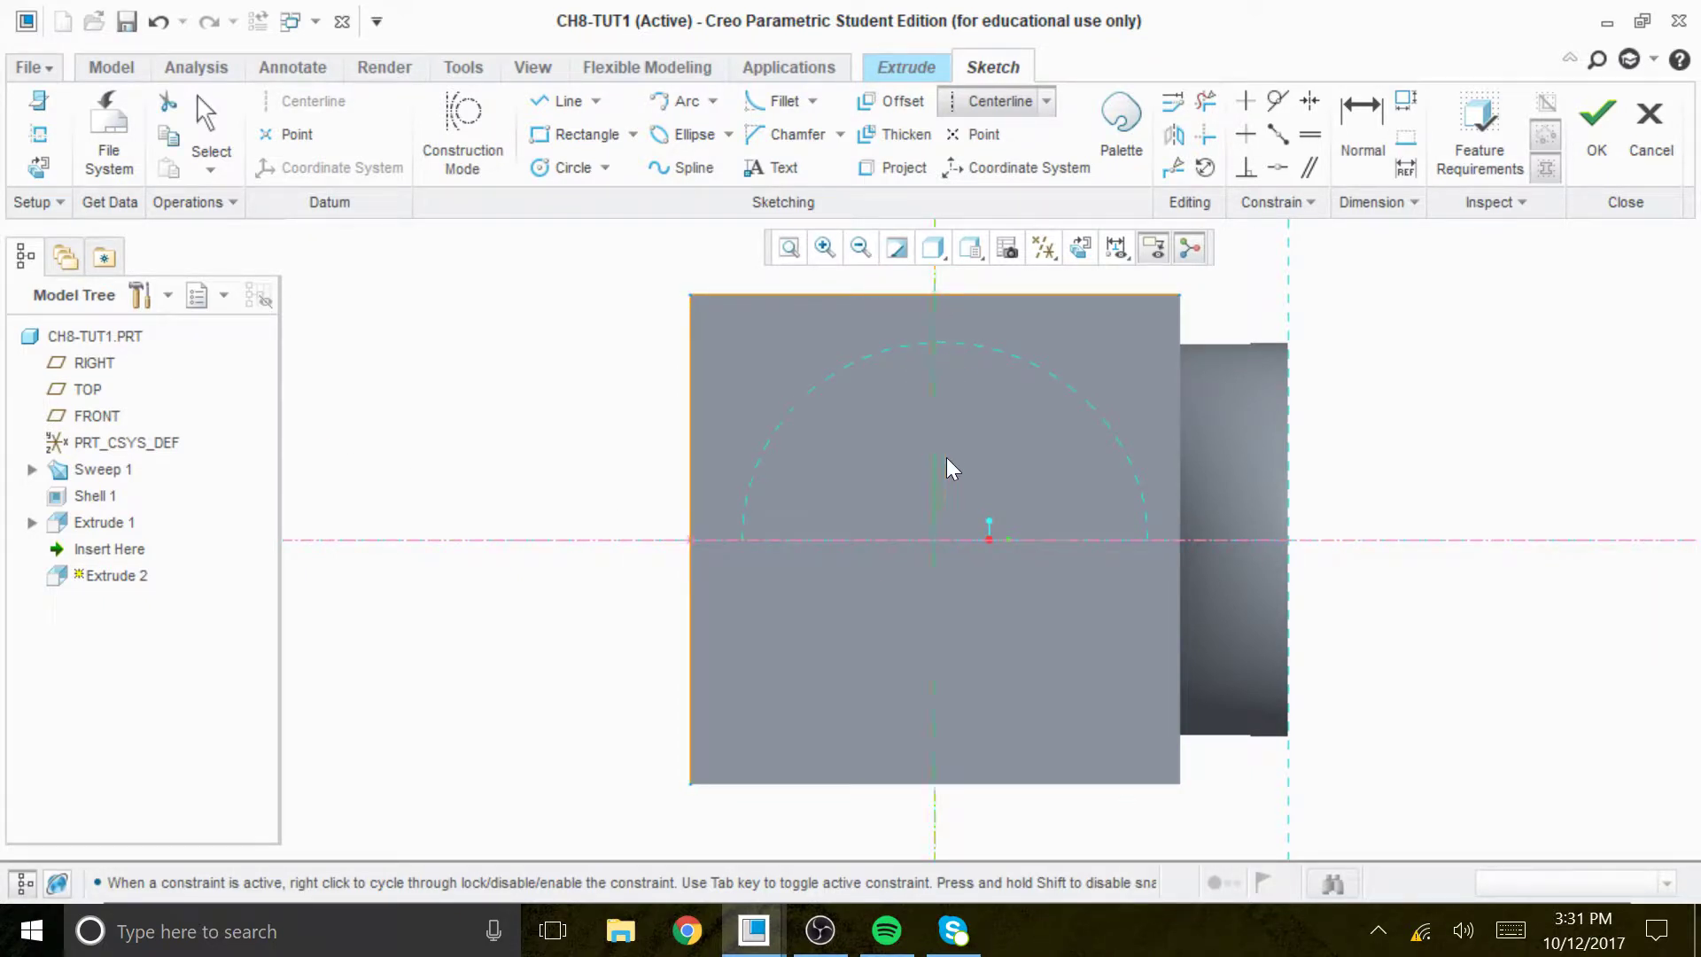
{"action": "middle_click", "coordinate": [1512, 418]}
Try 36.00 dimensions on the left and top edges, then cancel and undo the conflicting ones
{"action": "left_click", "coordinate": [1363, 116]}
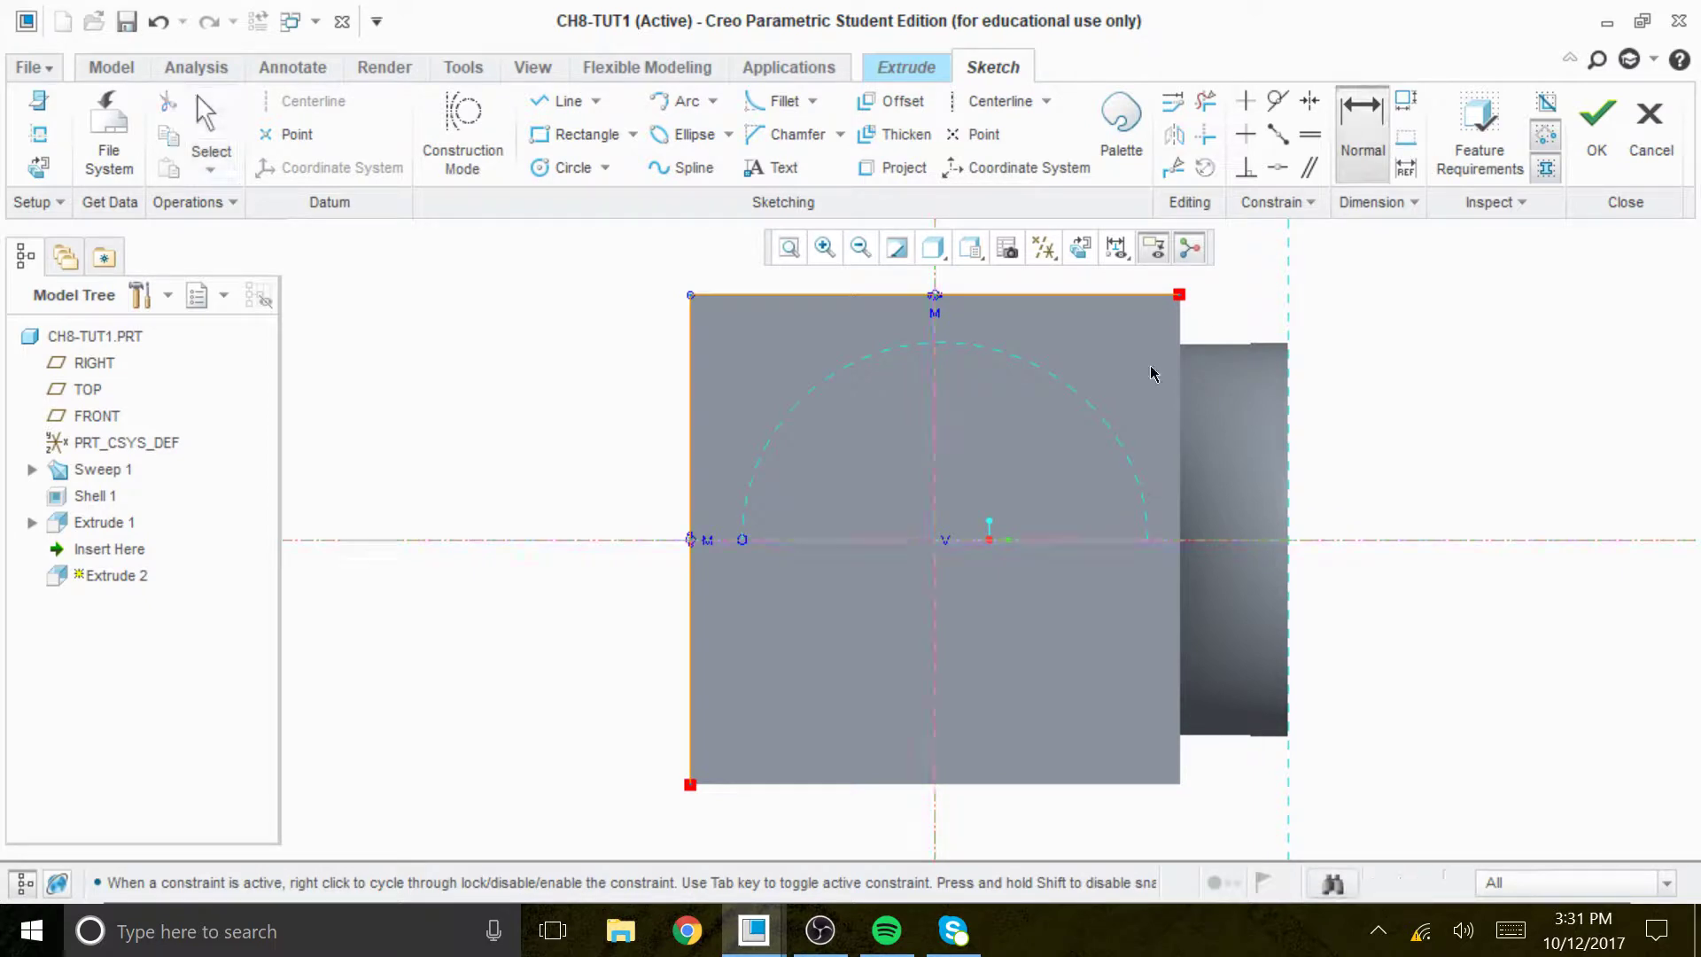
{"action": "left_click", "coordinate": [694, 669]}
{"action": "middle_click", "coordinate": [607, 627]}
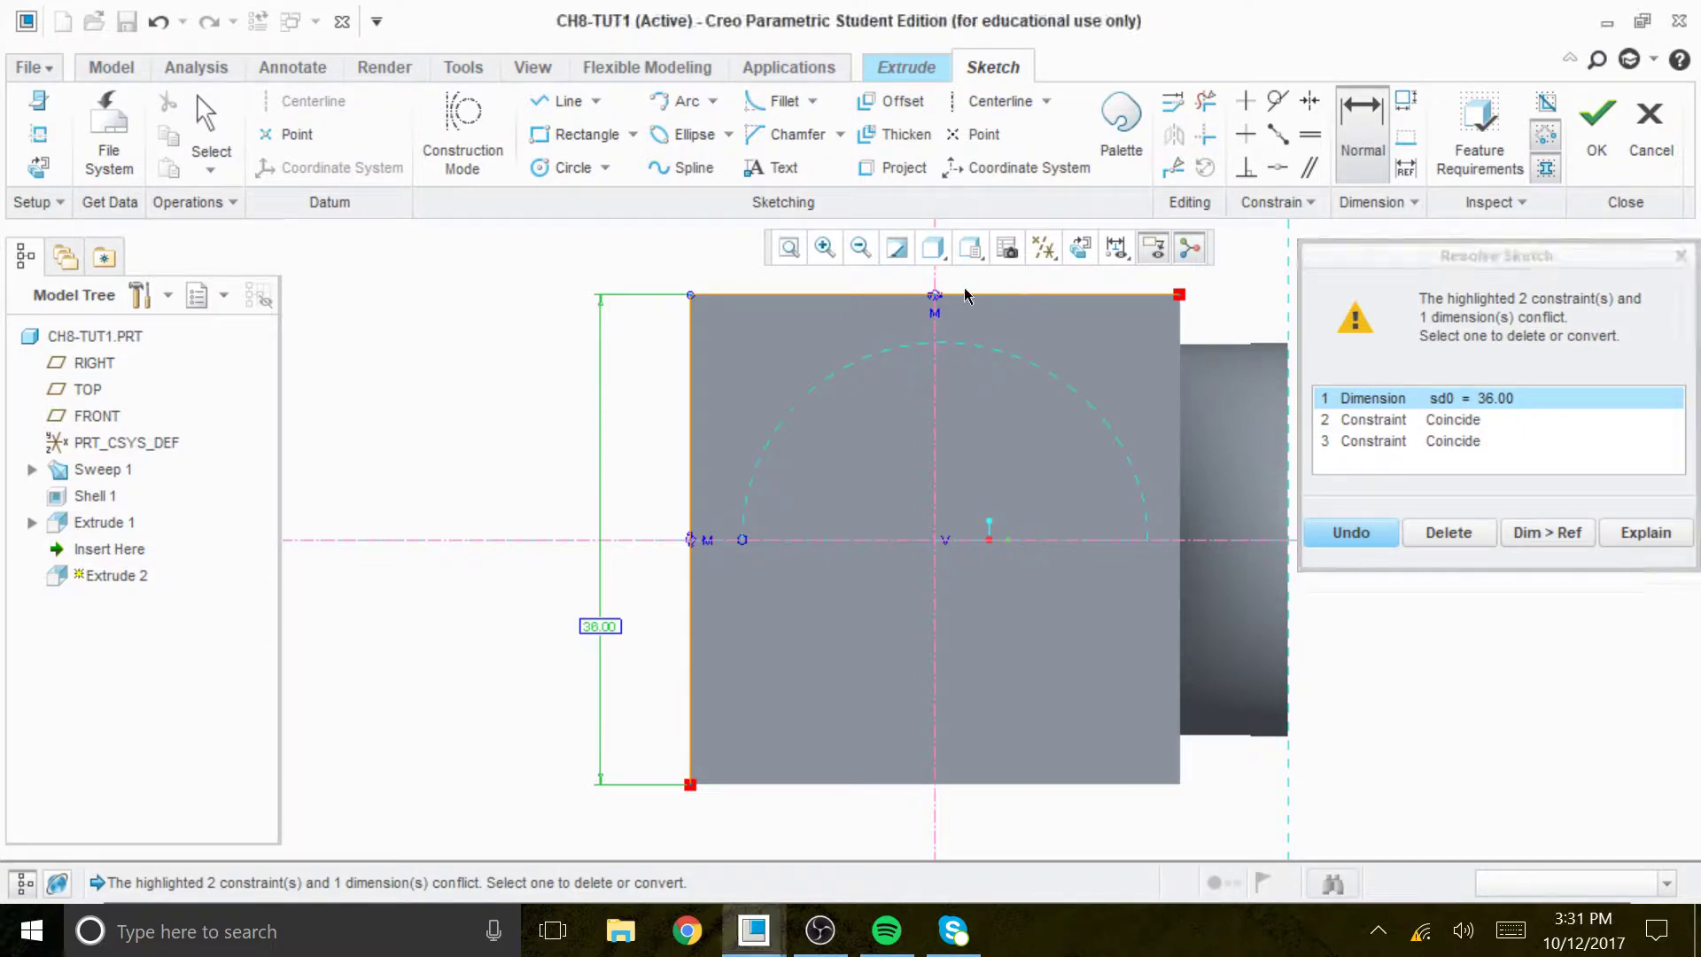
{"action": "key", "text": "Escape"}
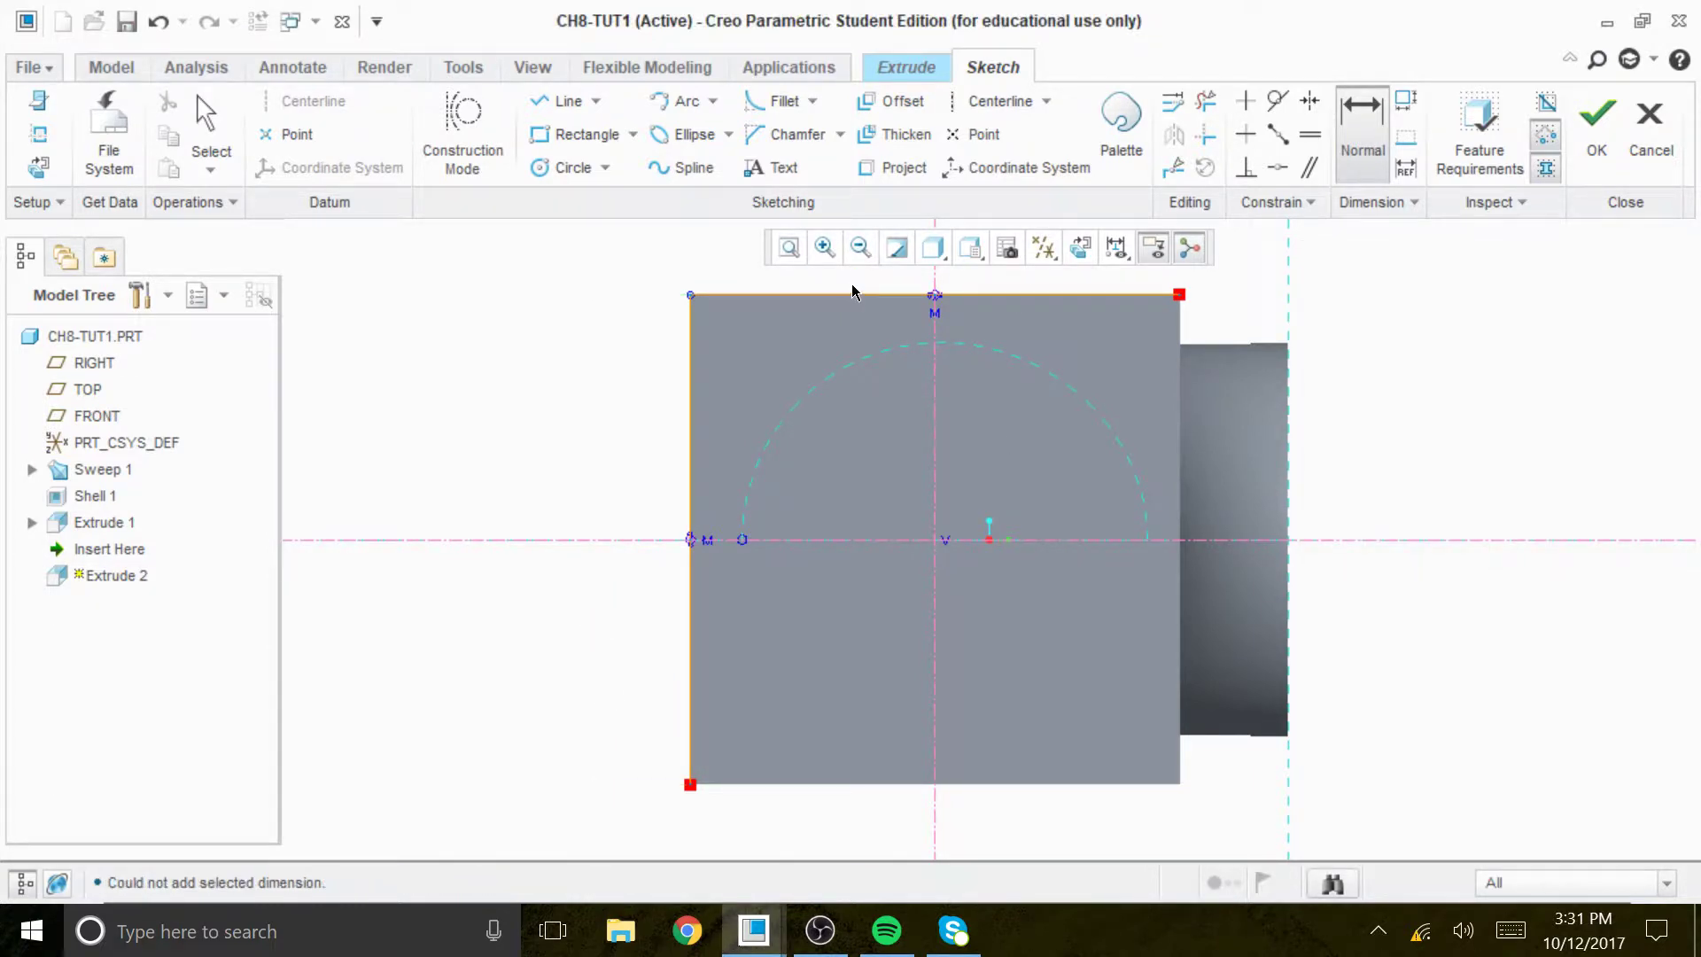
{"action": "middle_click", "coordinate": [854, 292]}
{"action": "scroll", "coordinate": [964, 393], "scroll_direction": "up", "scroll_amount": 4}
{"action": "scroll", "coordinate": [990, 358], "scroll_direction": "down", "scroll_amount": 5}
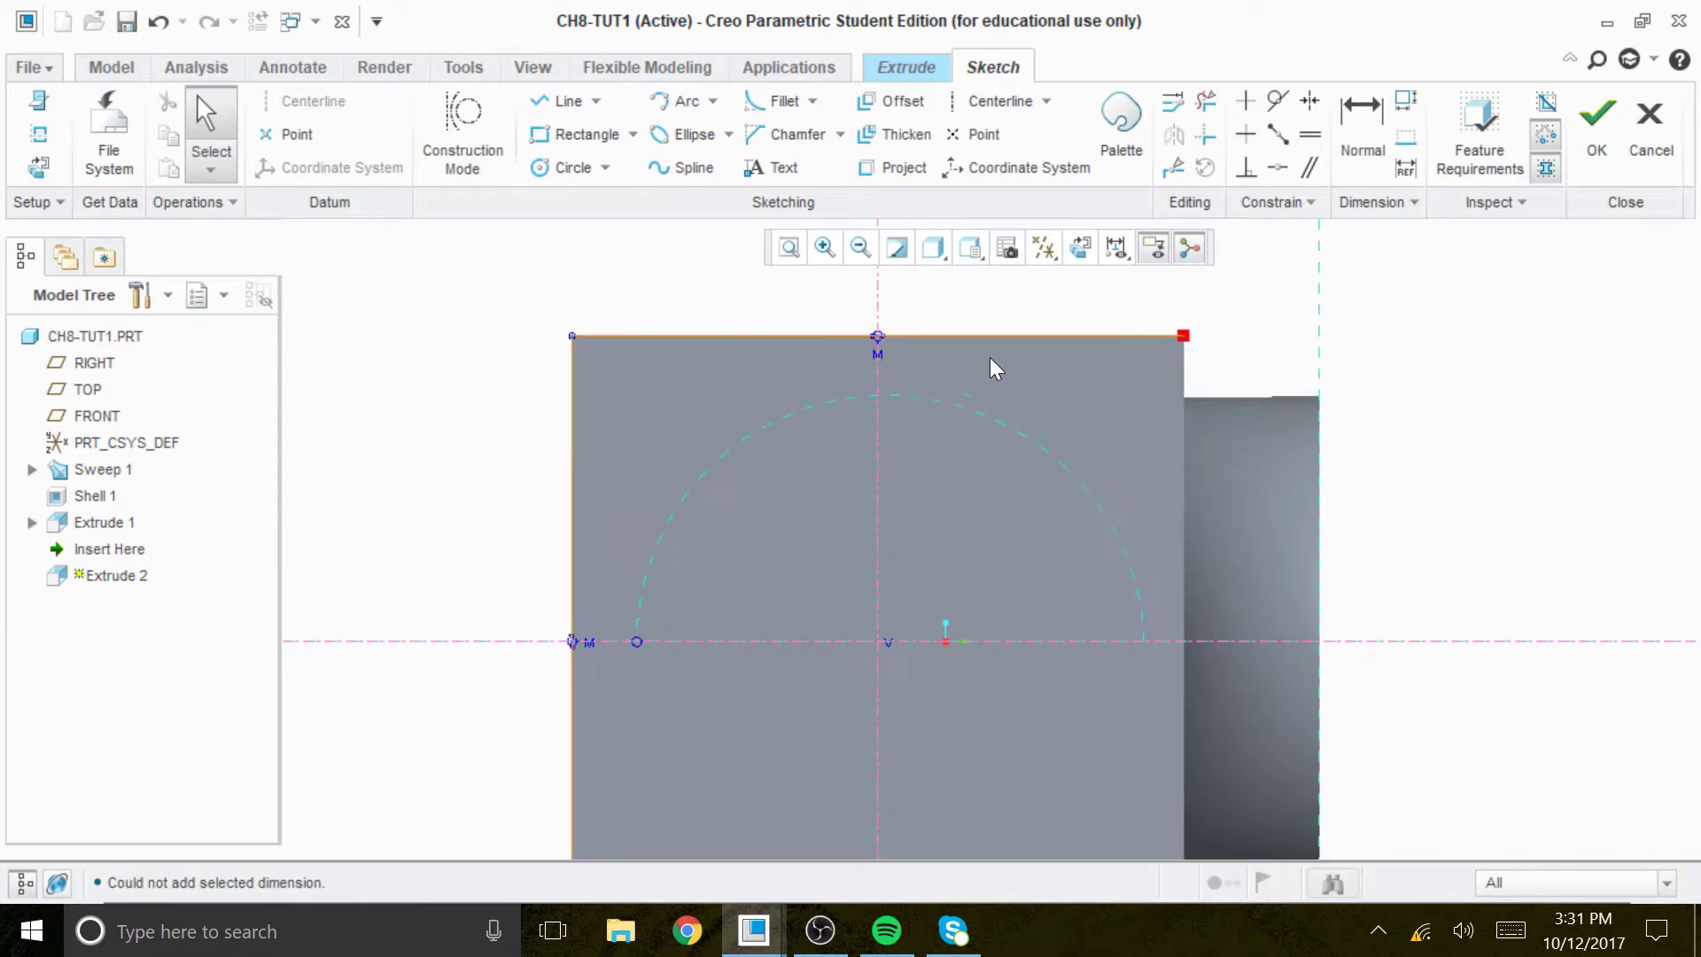
{"action": "left_click", "coordinate": [1367, 122]}
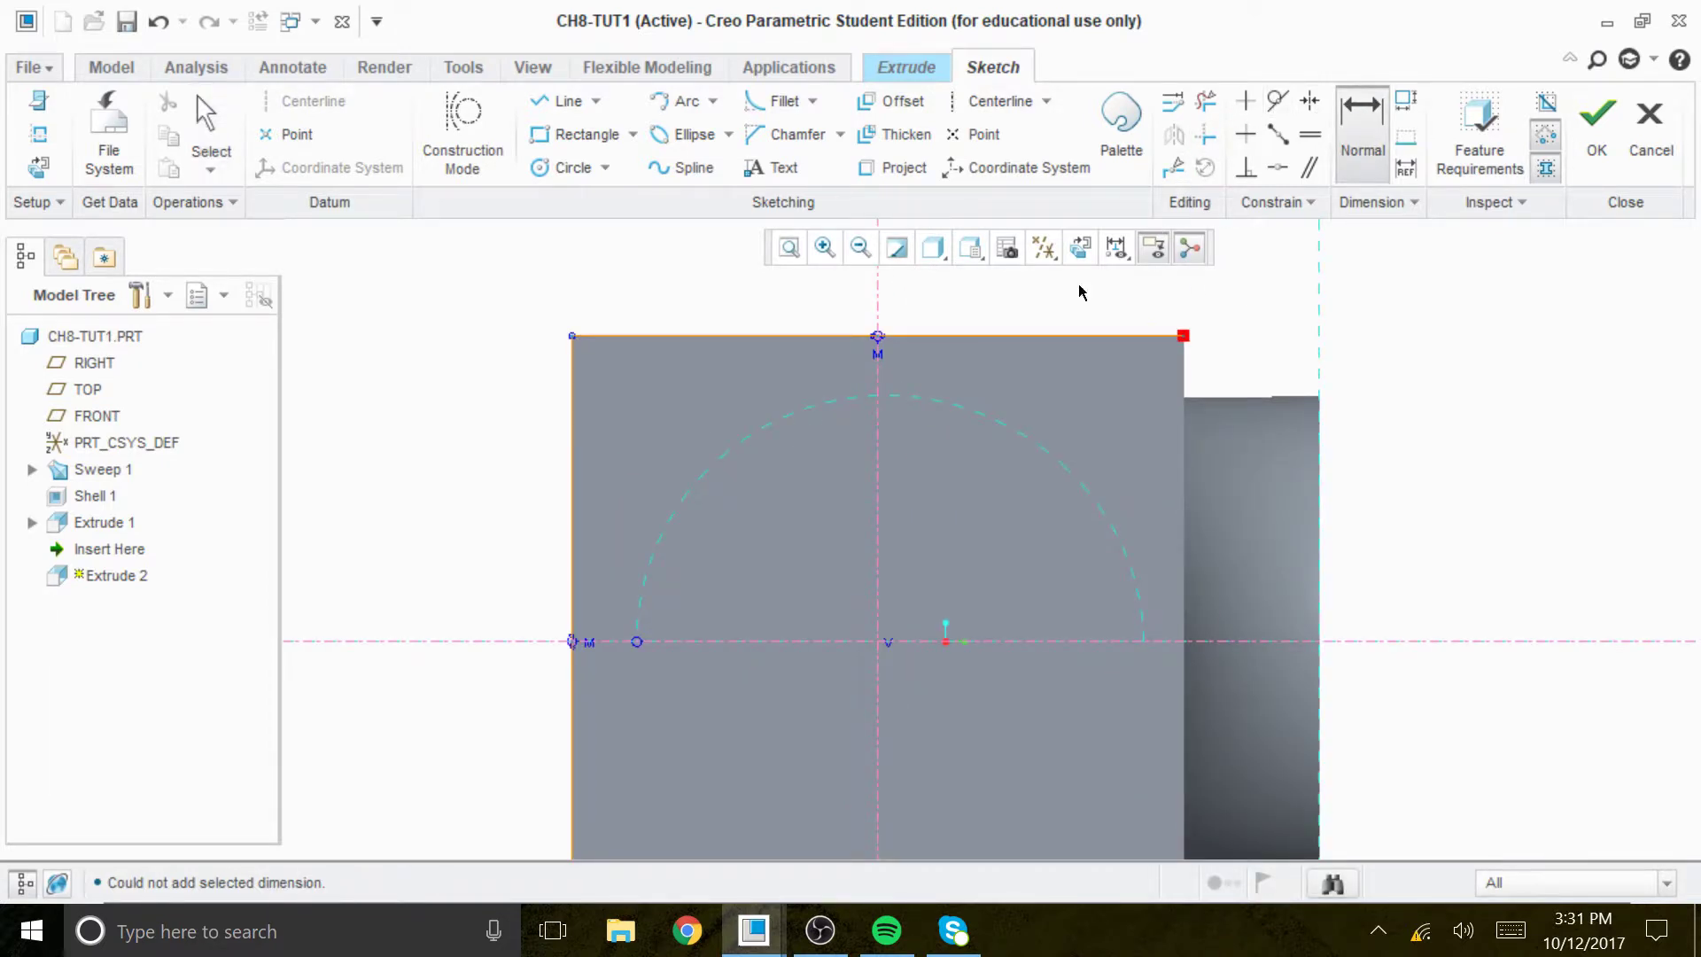
{"action": "left_click", "coordinate": [1025, 338]}
{"action": "middle_click", "coordinate": [973, 294]}
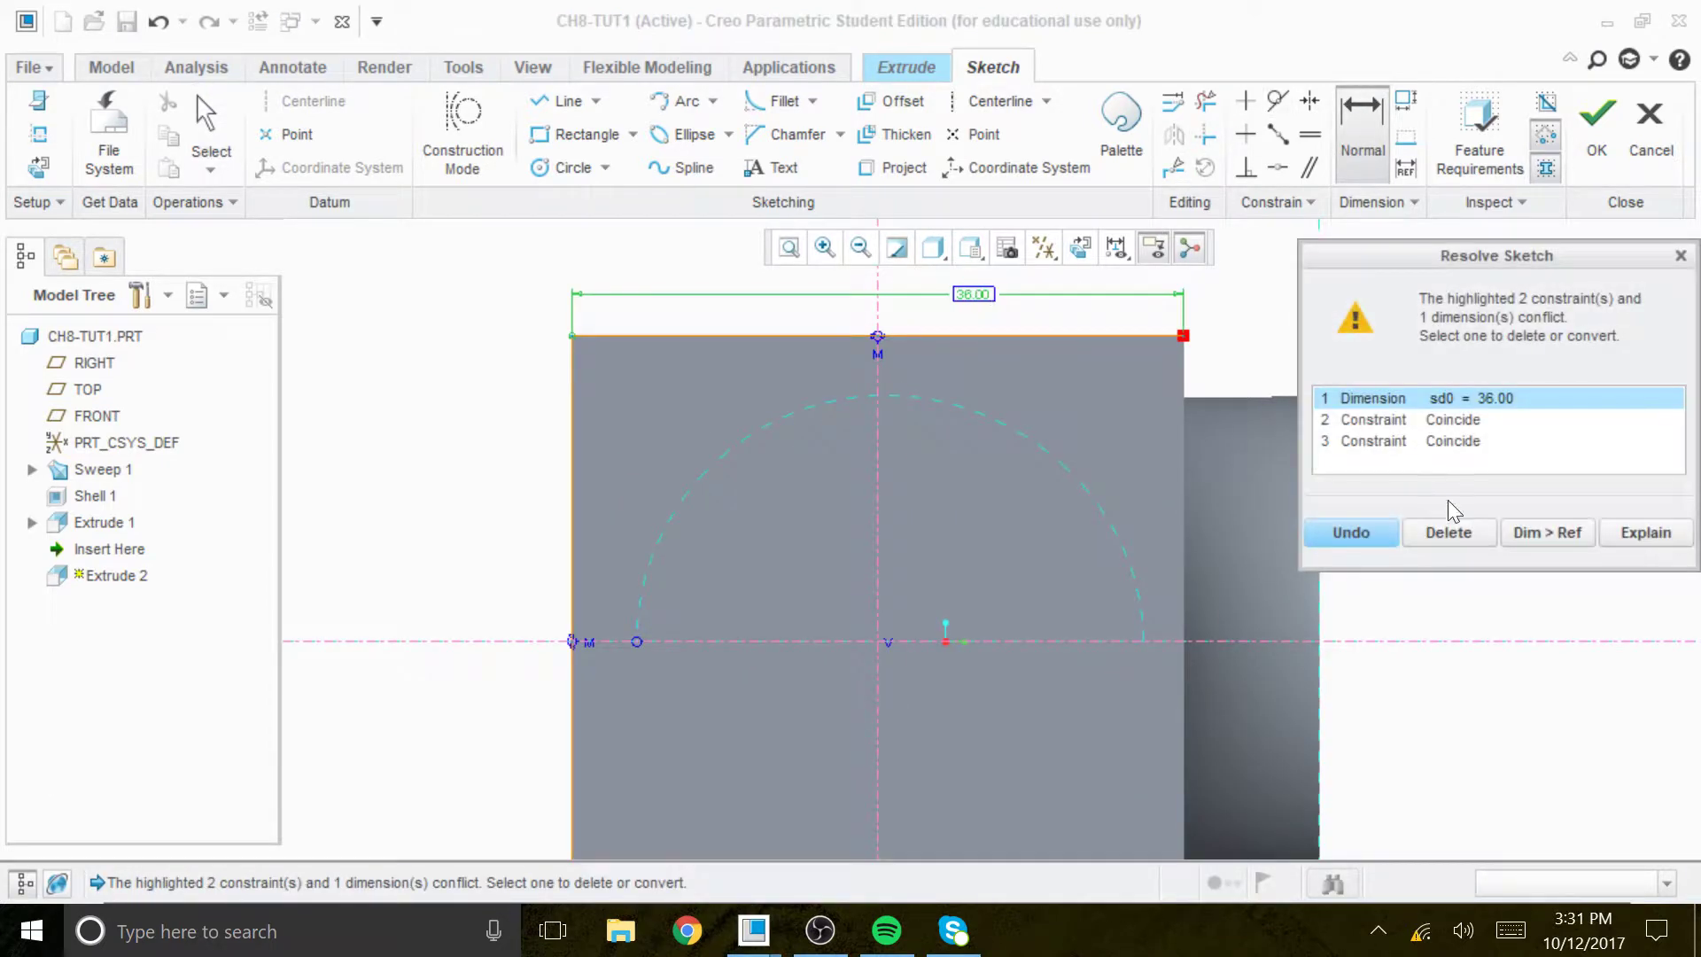
{"action": "left_click", "coordinate": [1350, 533]}
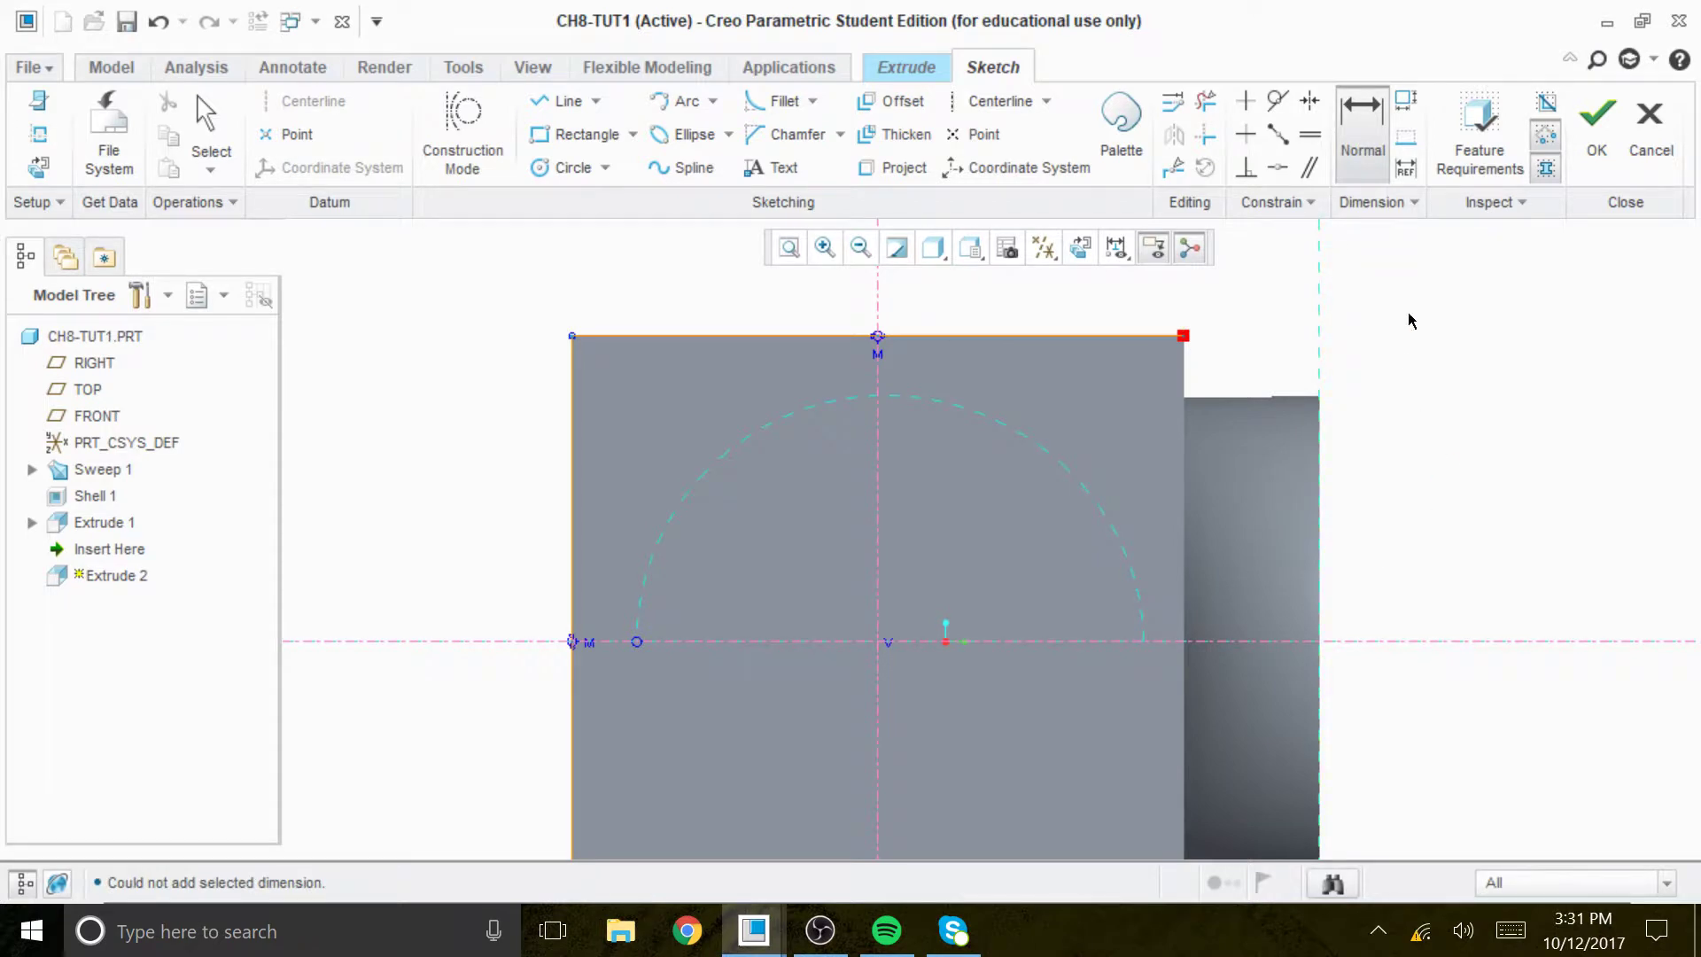
{"action": "scroll", "coordinate": [1373, 270], "scroll_direction": "up", "scroll_amount": 2}
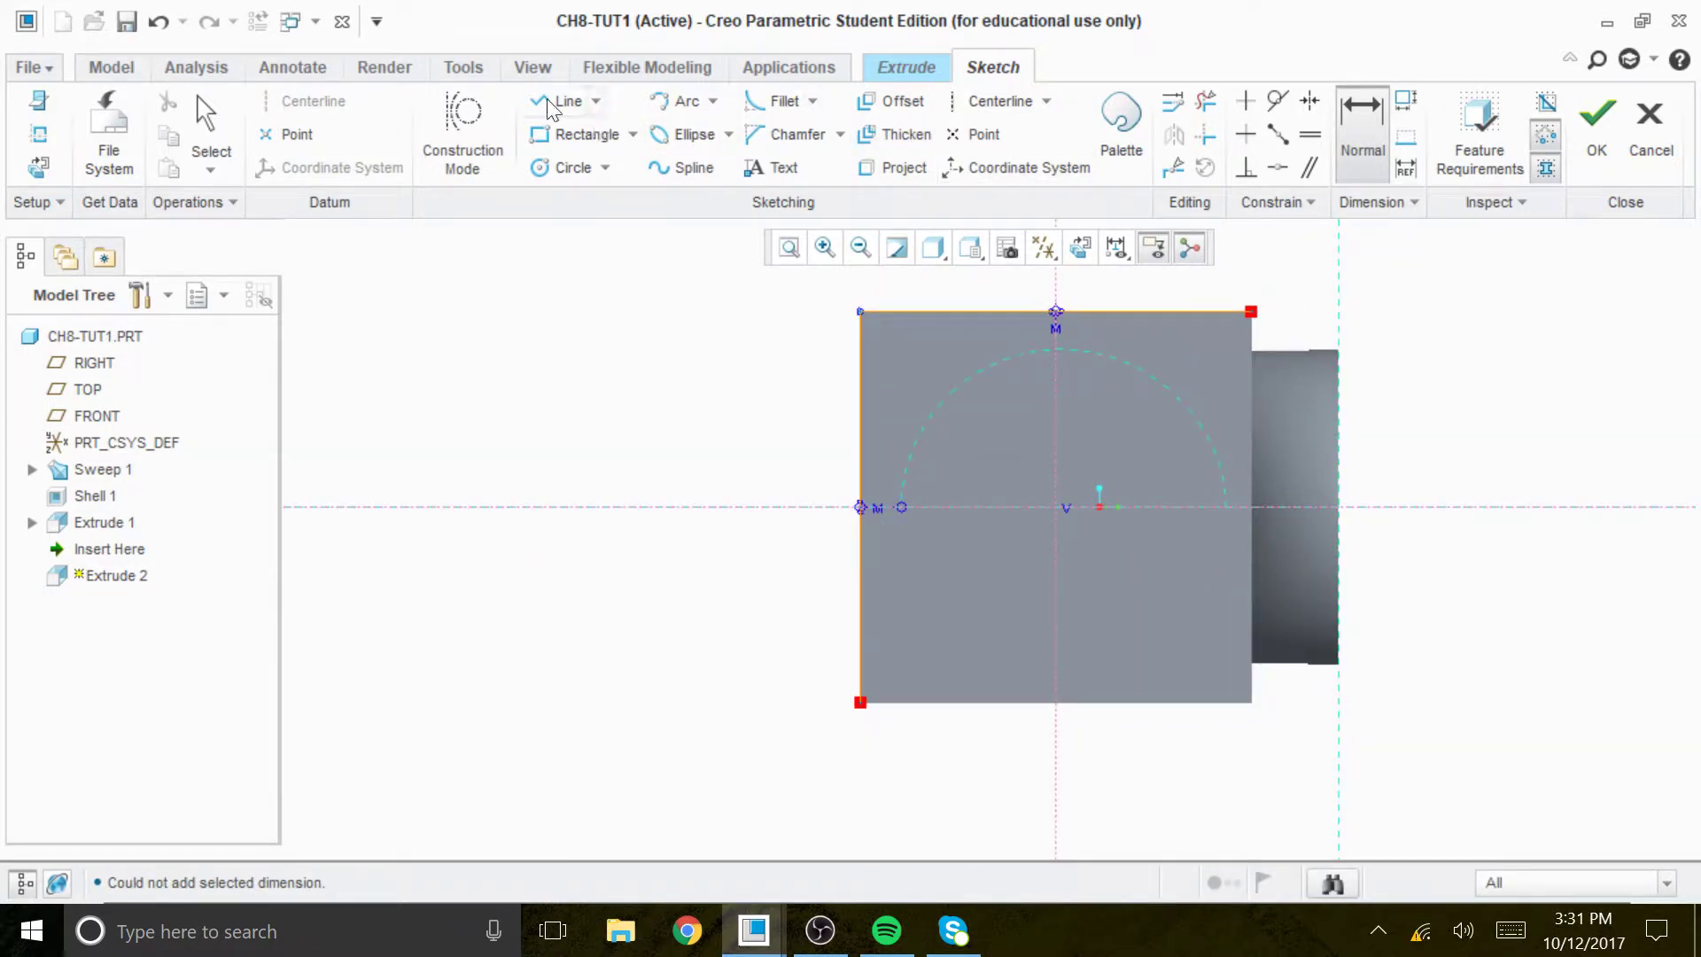
{"action": "left_click", "coordinate": [567, 168]}
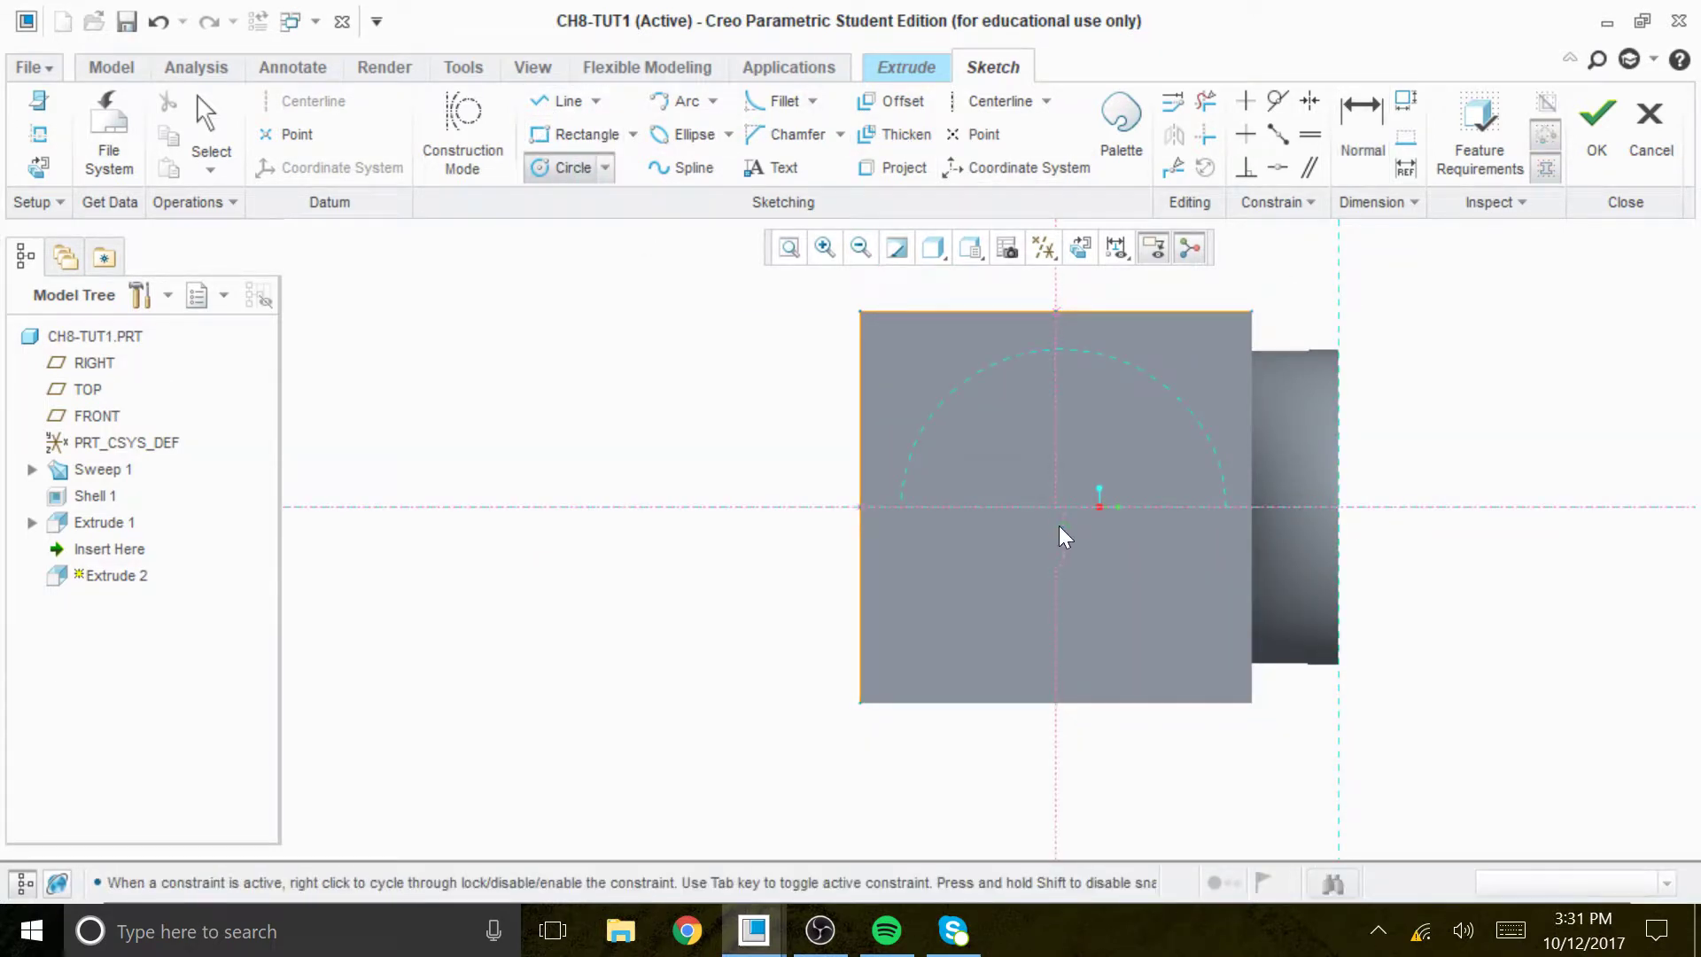
Draw a circle at the sketch origin and set its diameter to 21
{"action": "left_click", "coordinate": [1108, 554]}
{"action": "middle_click", "coordinate": [1470, 456]}
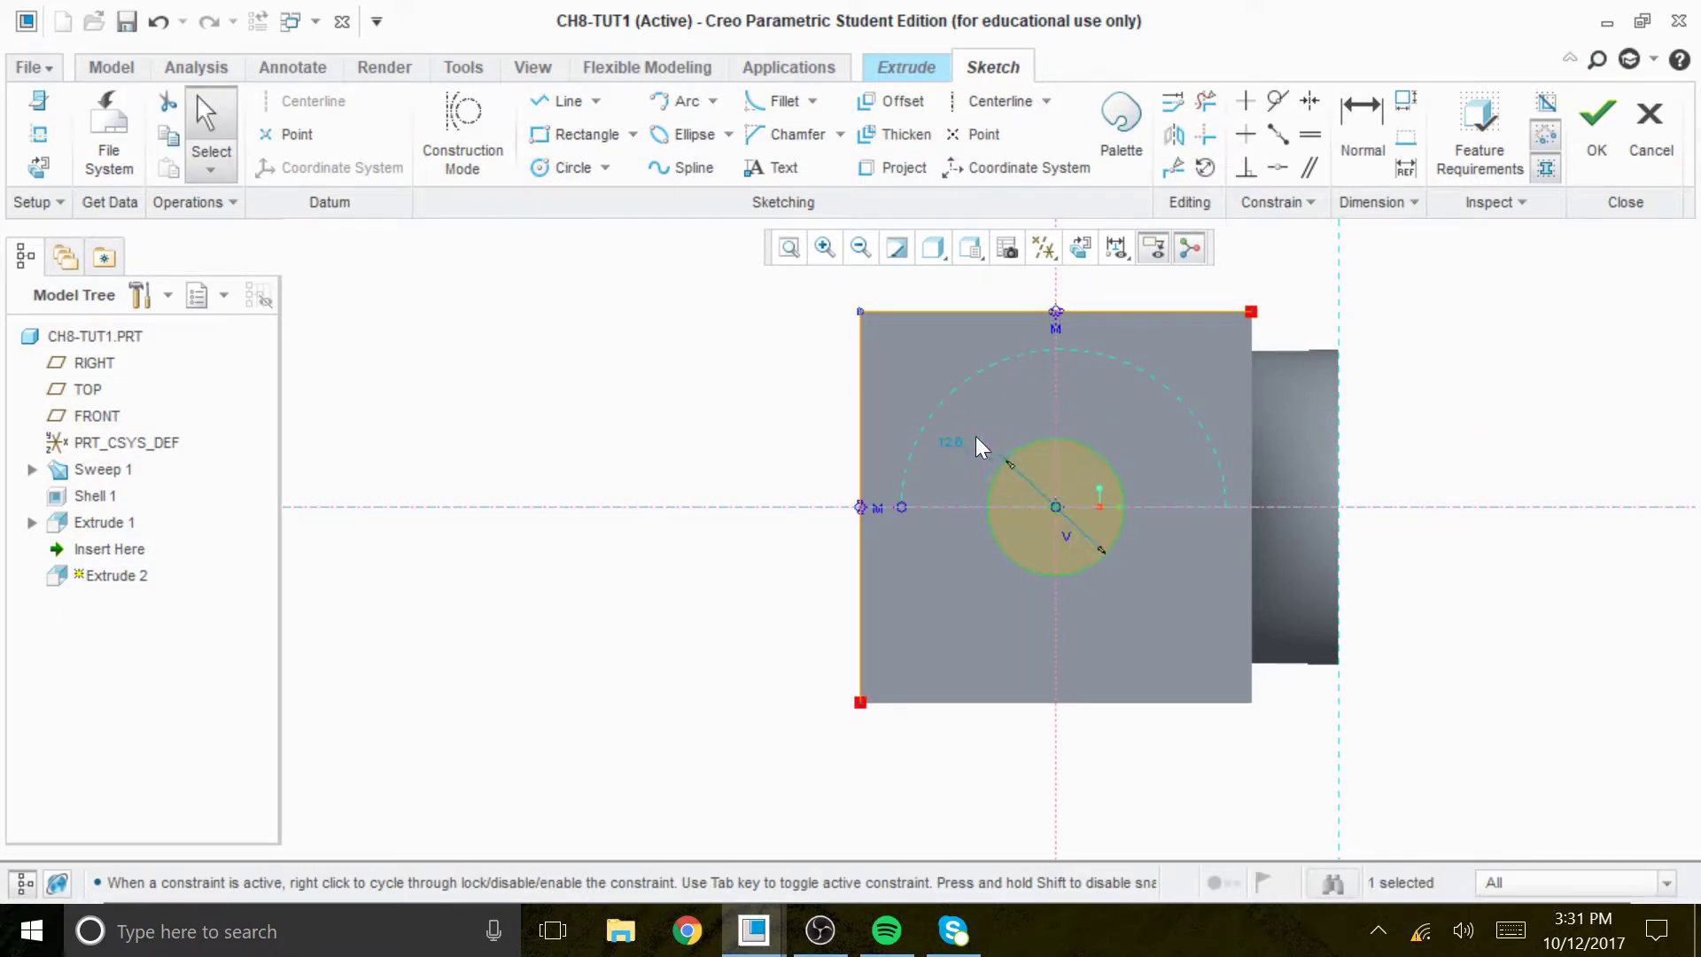
{"action": "double_click", "coordinate": [948, 441]}
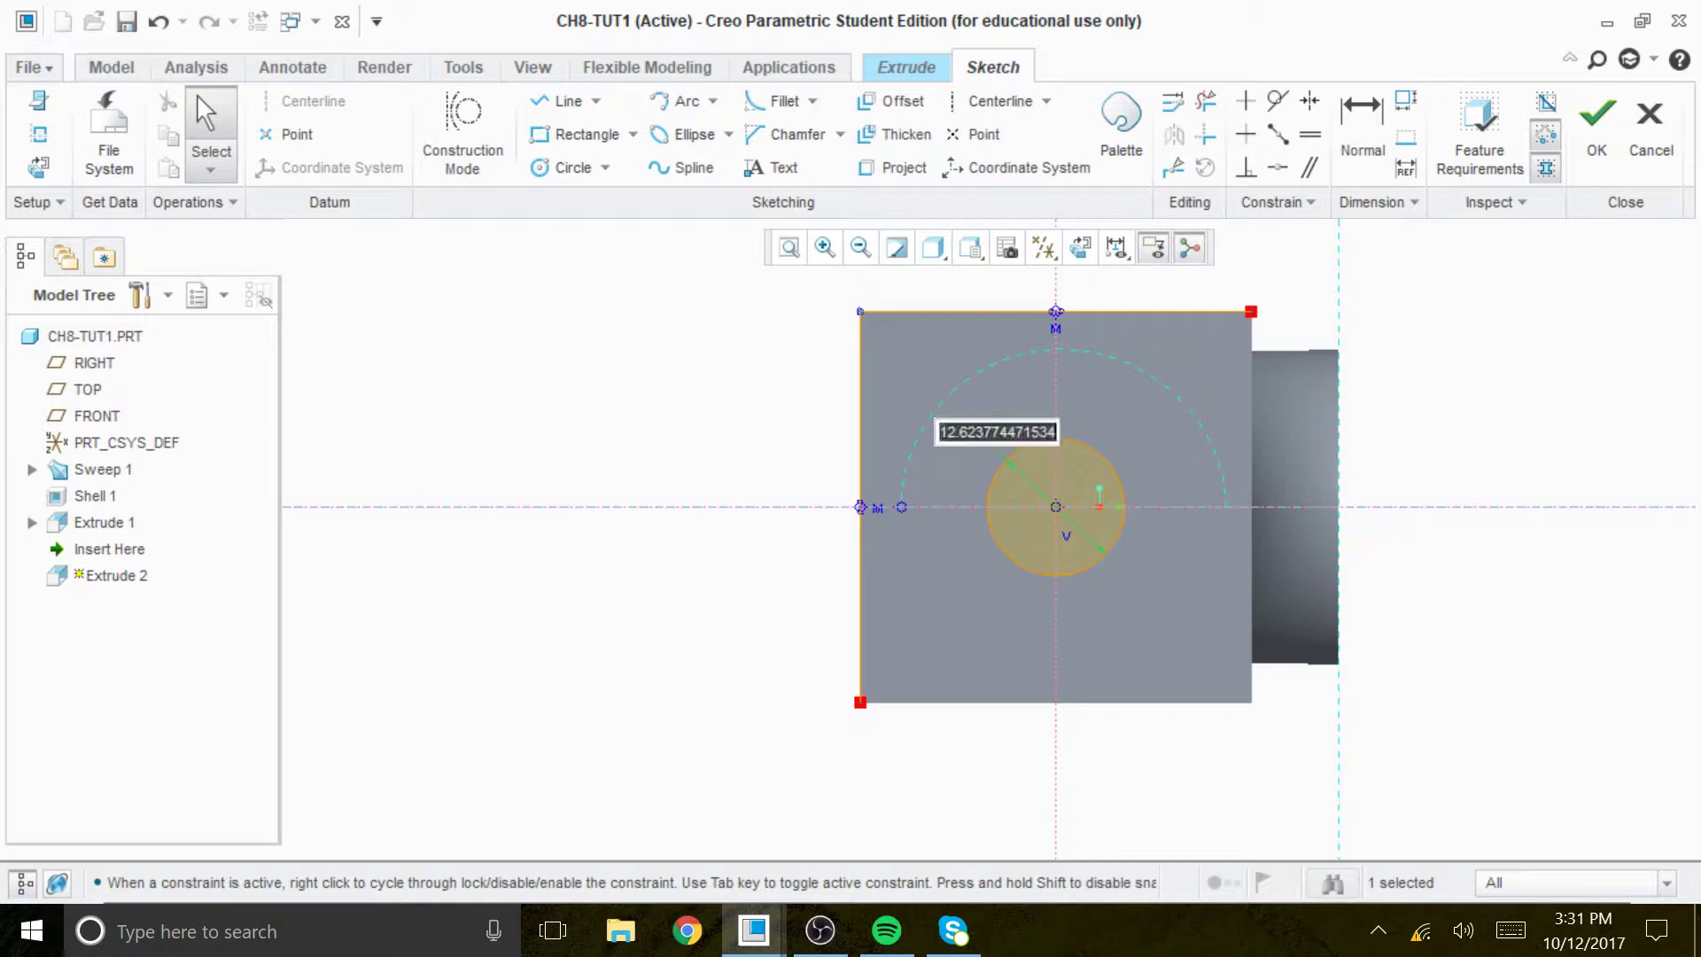
{"action": "type", "text": "21"}
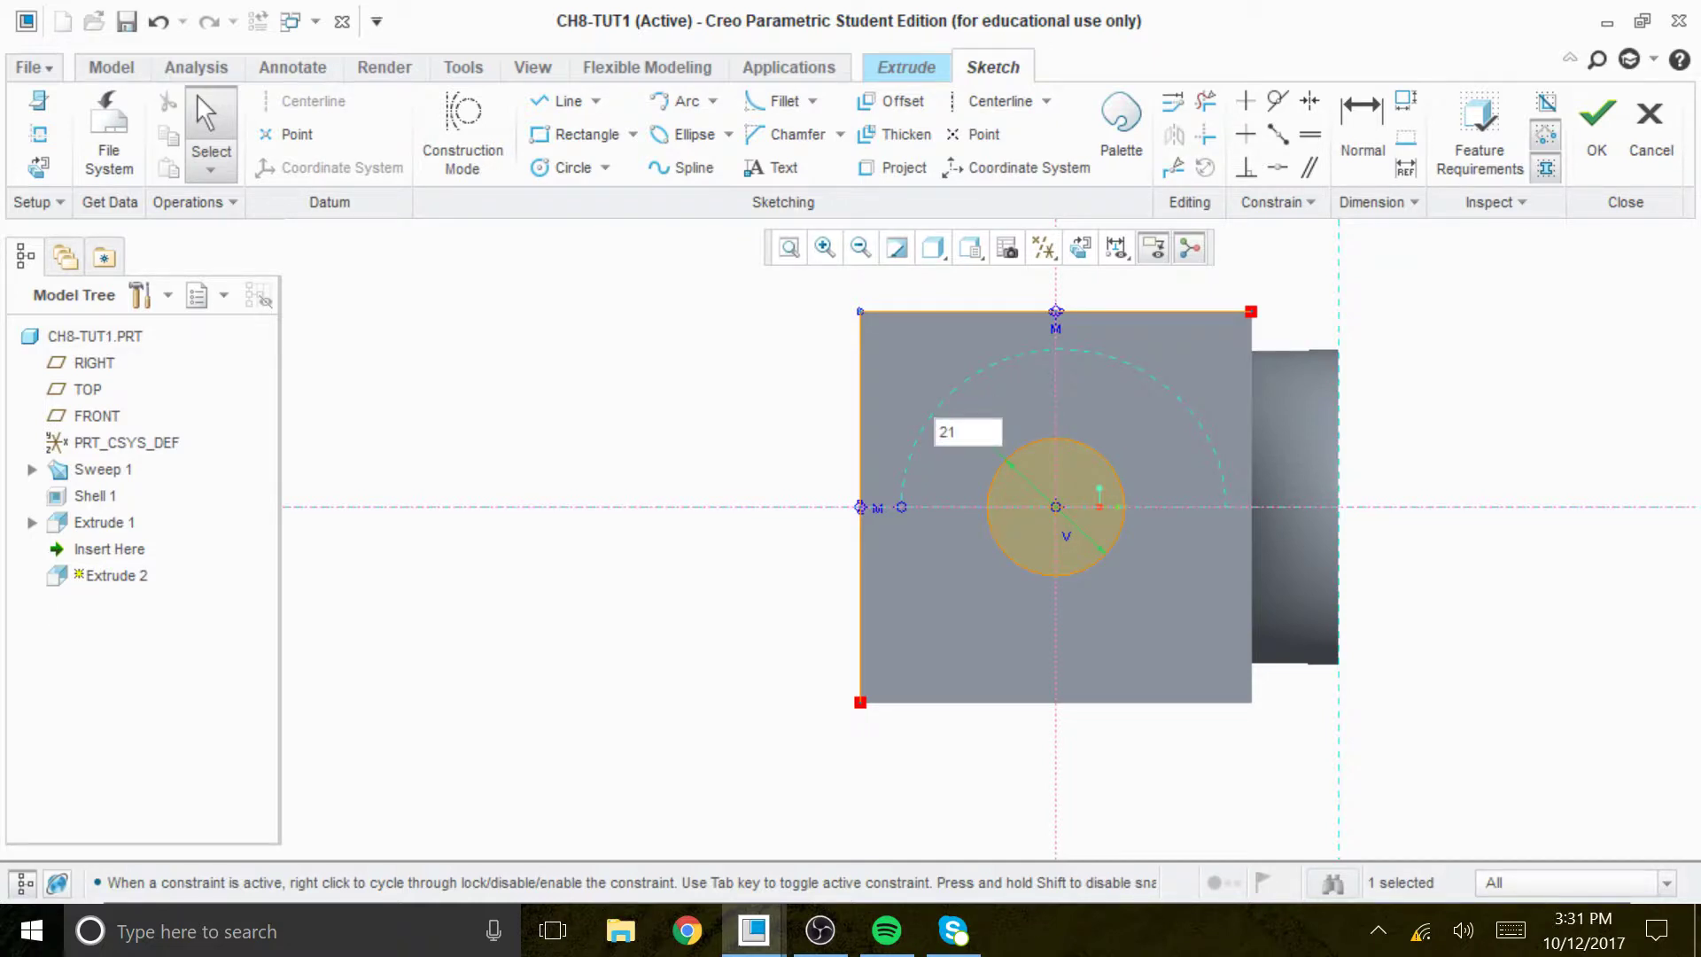
{"action": "key", "text": "Return"}
Trim away the projected left and top edges and finish the sketch
{"action": "key", "text": "q"}
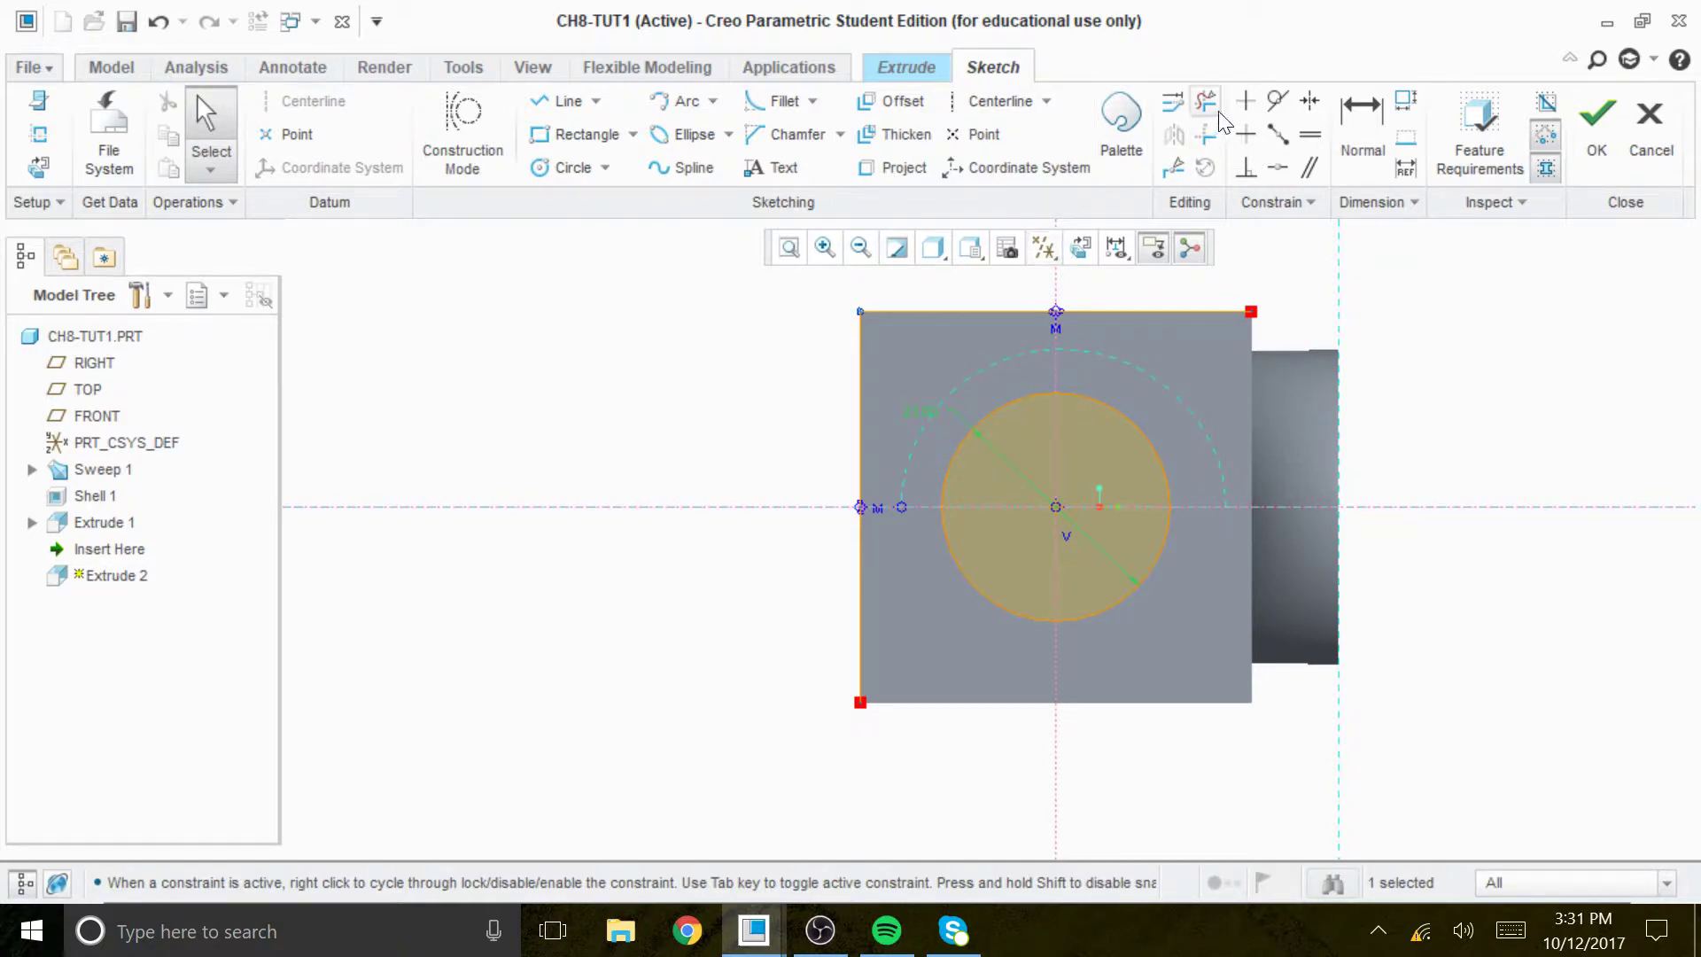
{"action": "left_click_drag", "start_coordinate": [1023, 283], "coordinate": [957, 335]}
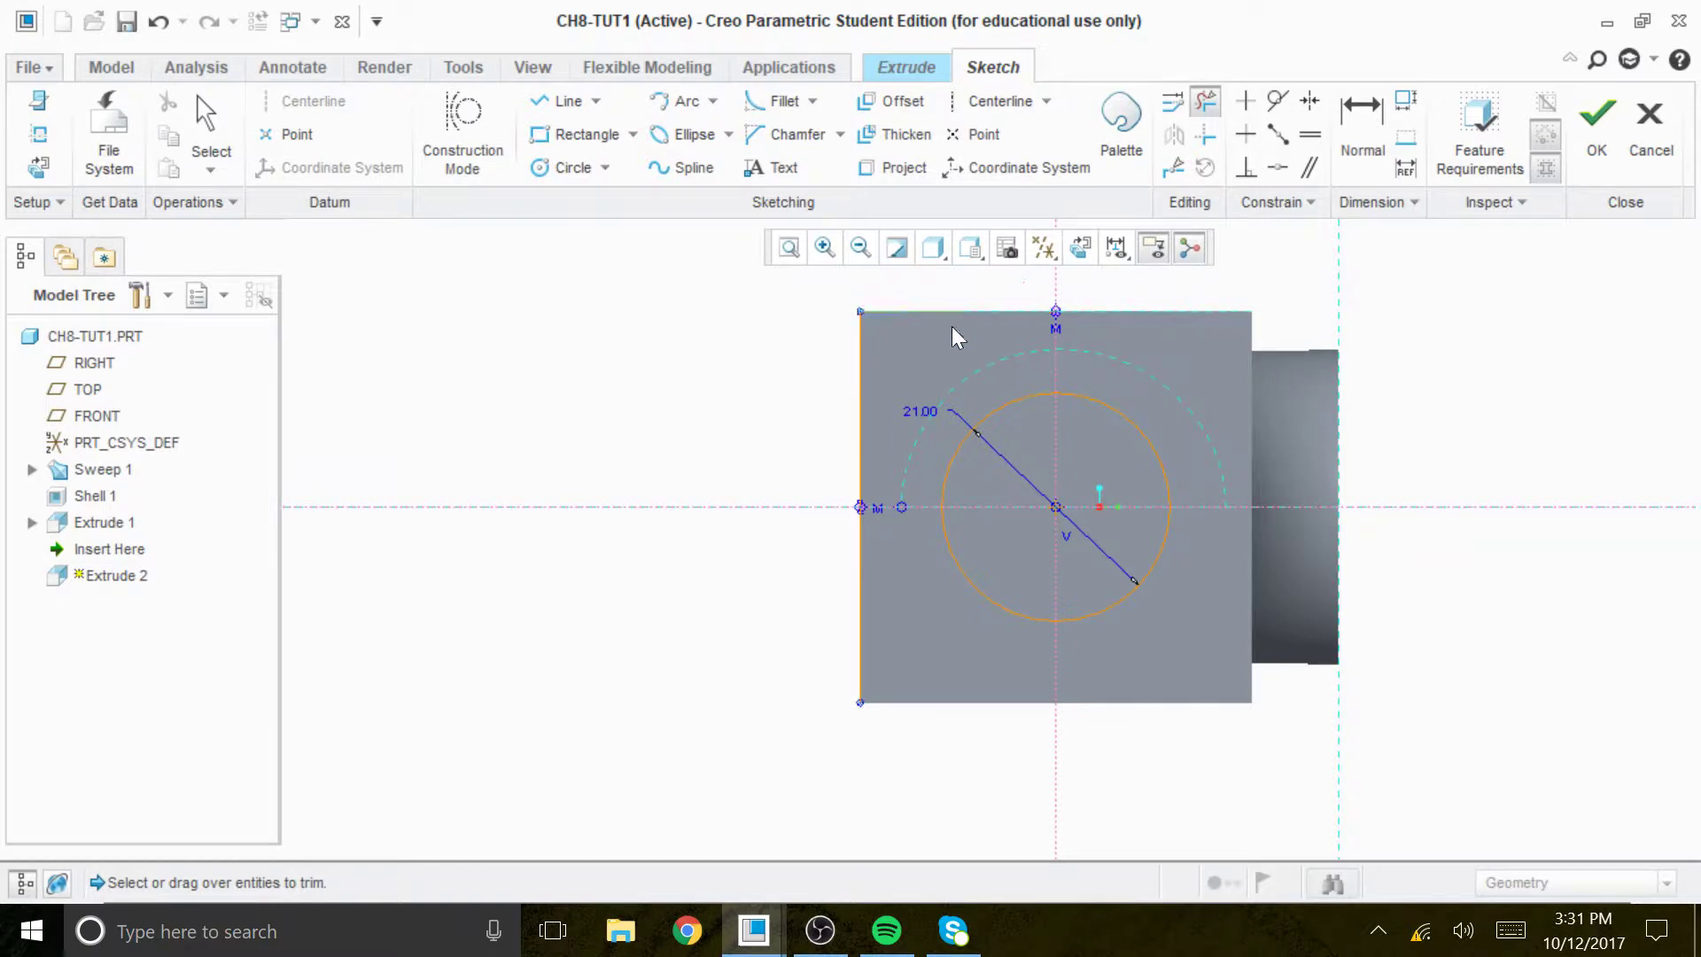
{"action": "mouse_move", "coordinate": [863, 360]}
{"action": "left_mouse_down"}
{"action": "mouse_move", "coordinate": [870, 542]}
{"action": "mouse_move", "coordinate": [858, 611]}
{"action": "left_mouse_up"}
{"action": "left_click", "coordinate": [1596, 114]}
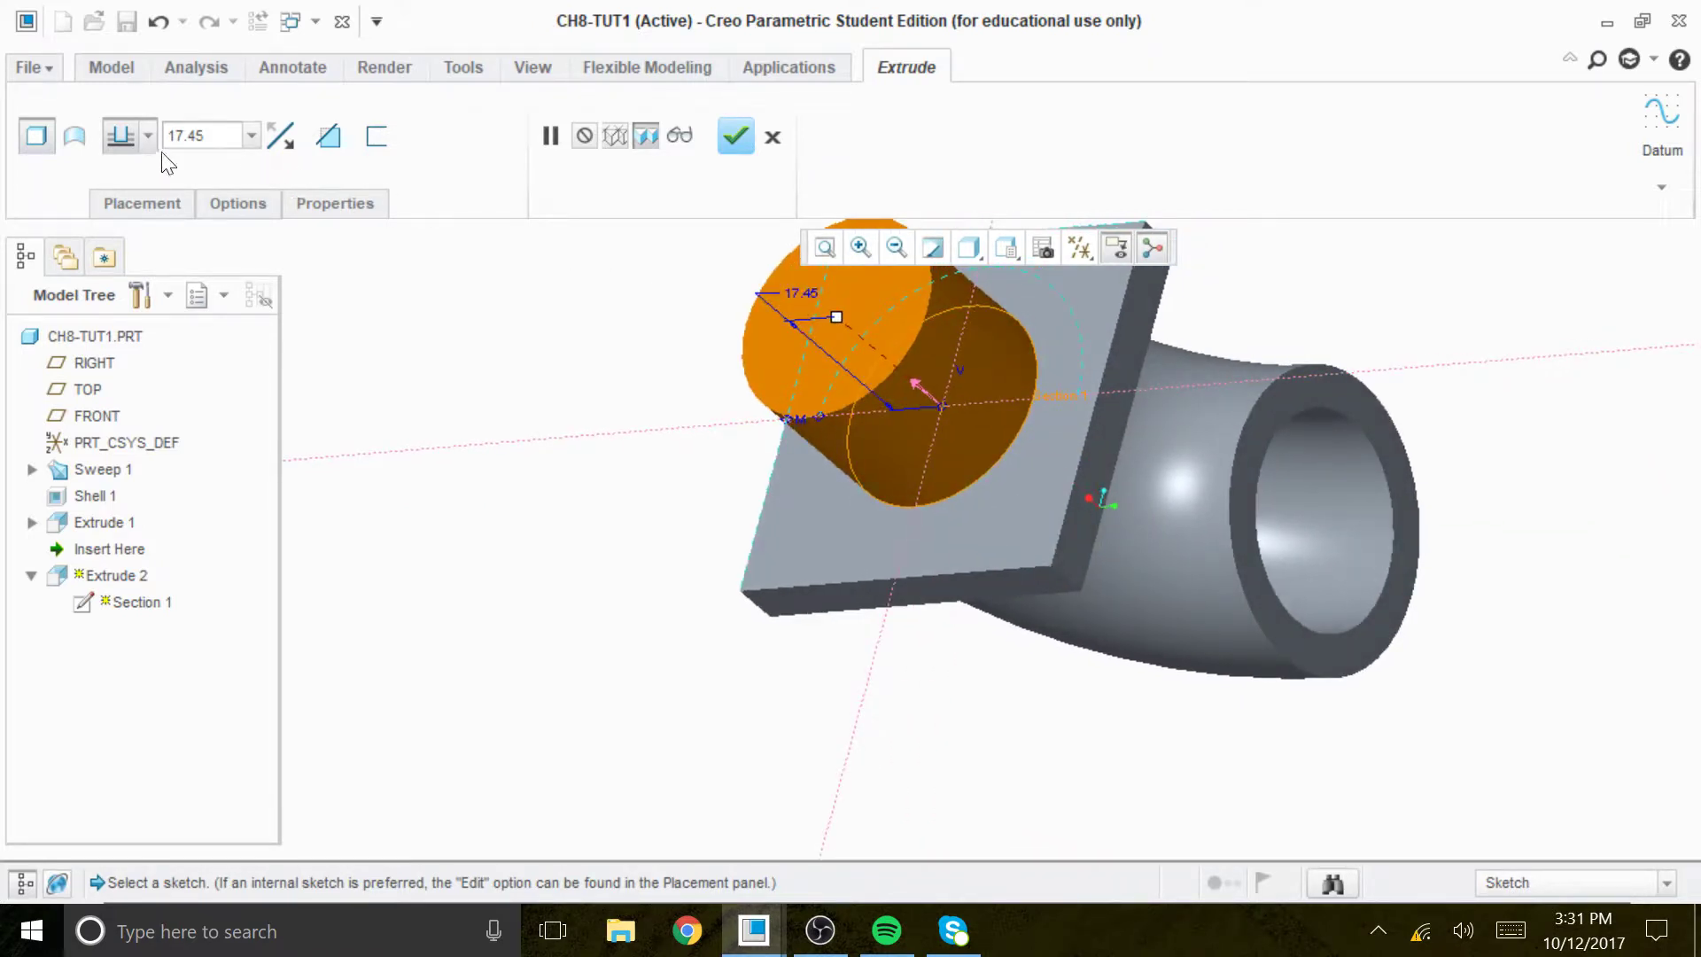
Finish Extrude 2 as a 5.00-deep cut through the flange, then begin a new extrusion
{"action": "double_click", "coordinate": [211, 136]}
{"action": "type", "text": "5"}
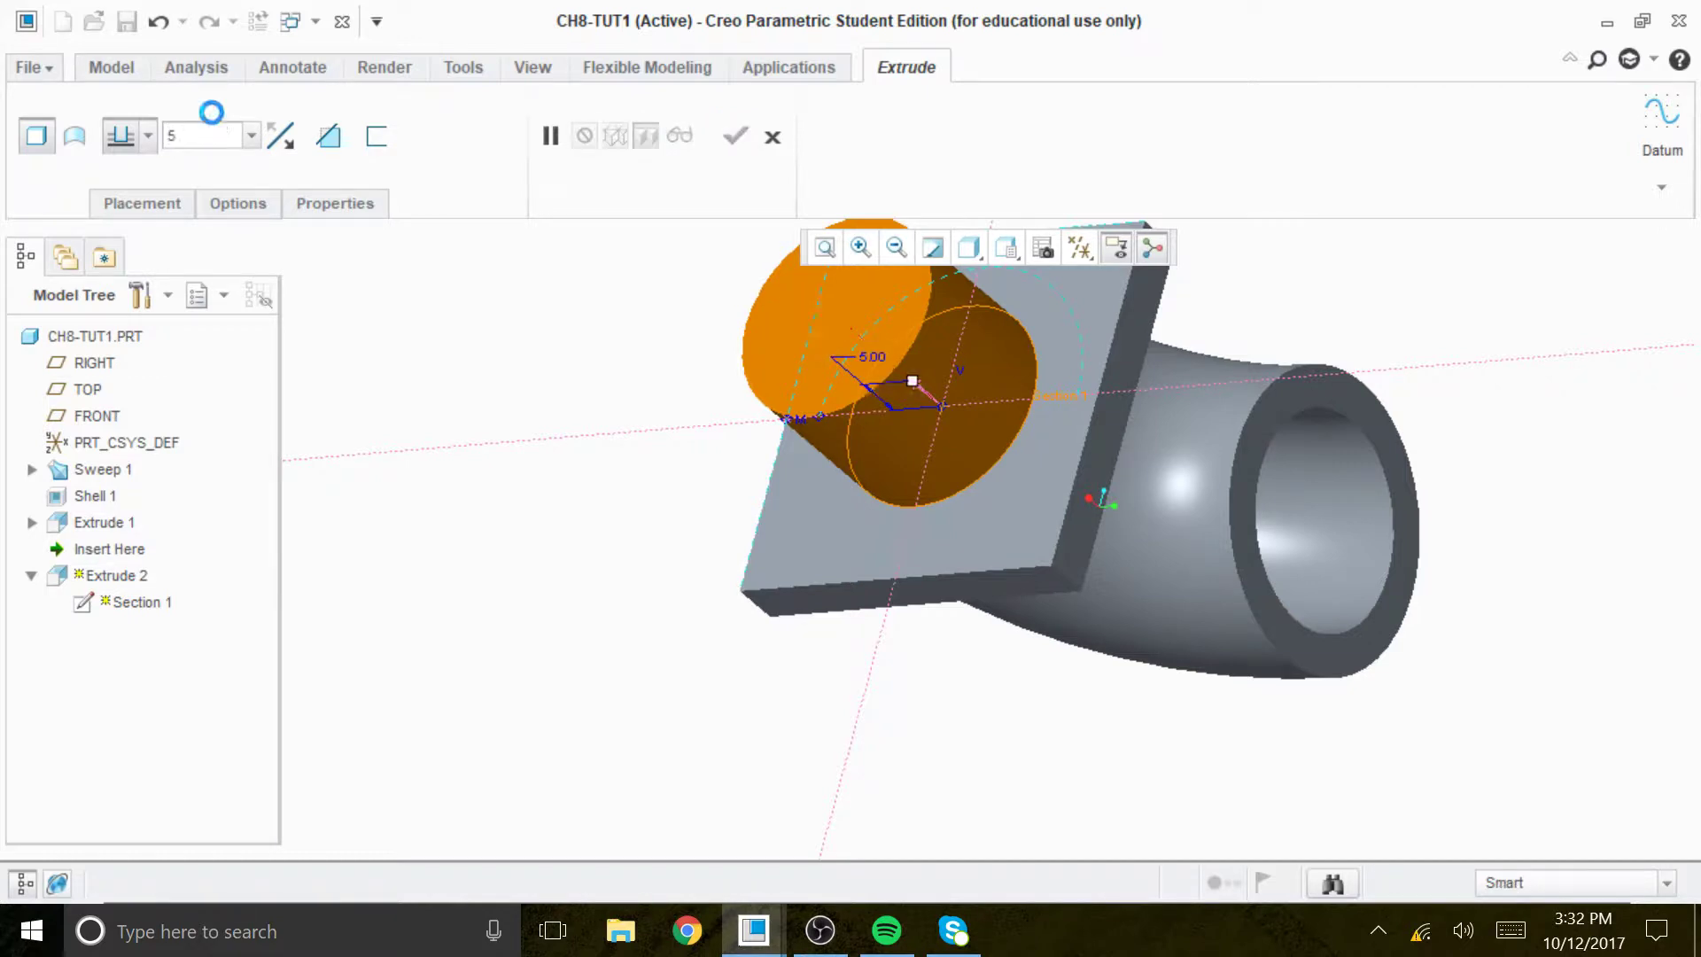
{"action": "key", "text": "Return"}
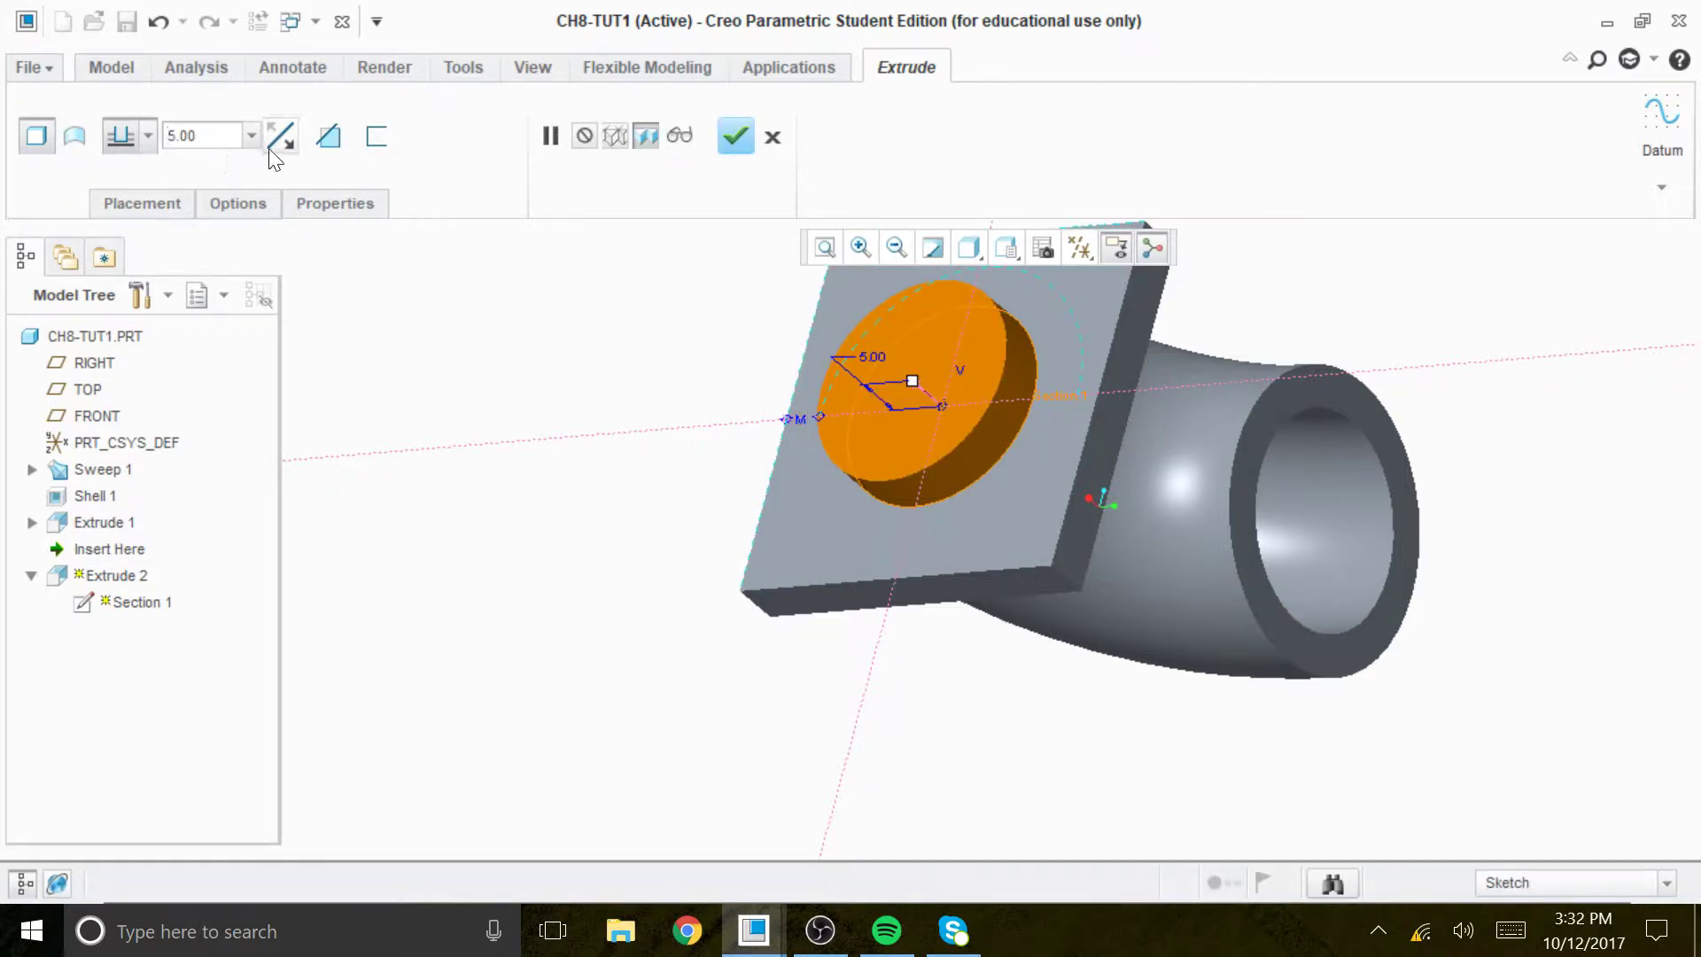
{"action": "left_click", "coordinate": [295, 143]}
{"action": "middle_click_drag", "start_coordinate": [627, 531], "coordinate": [653, 505]}
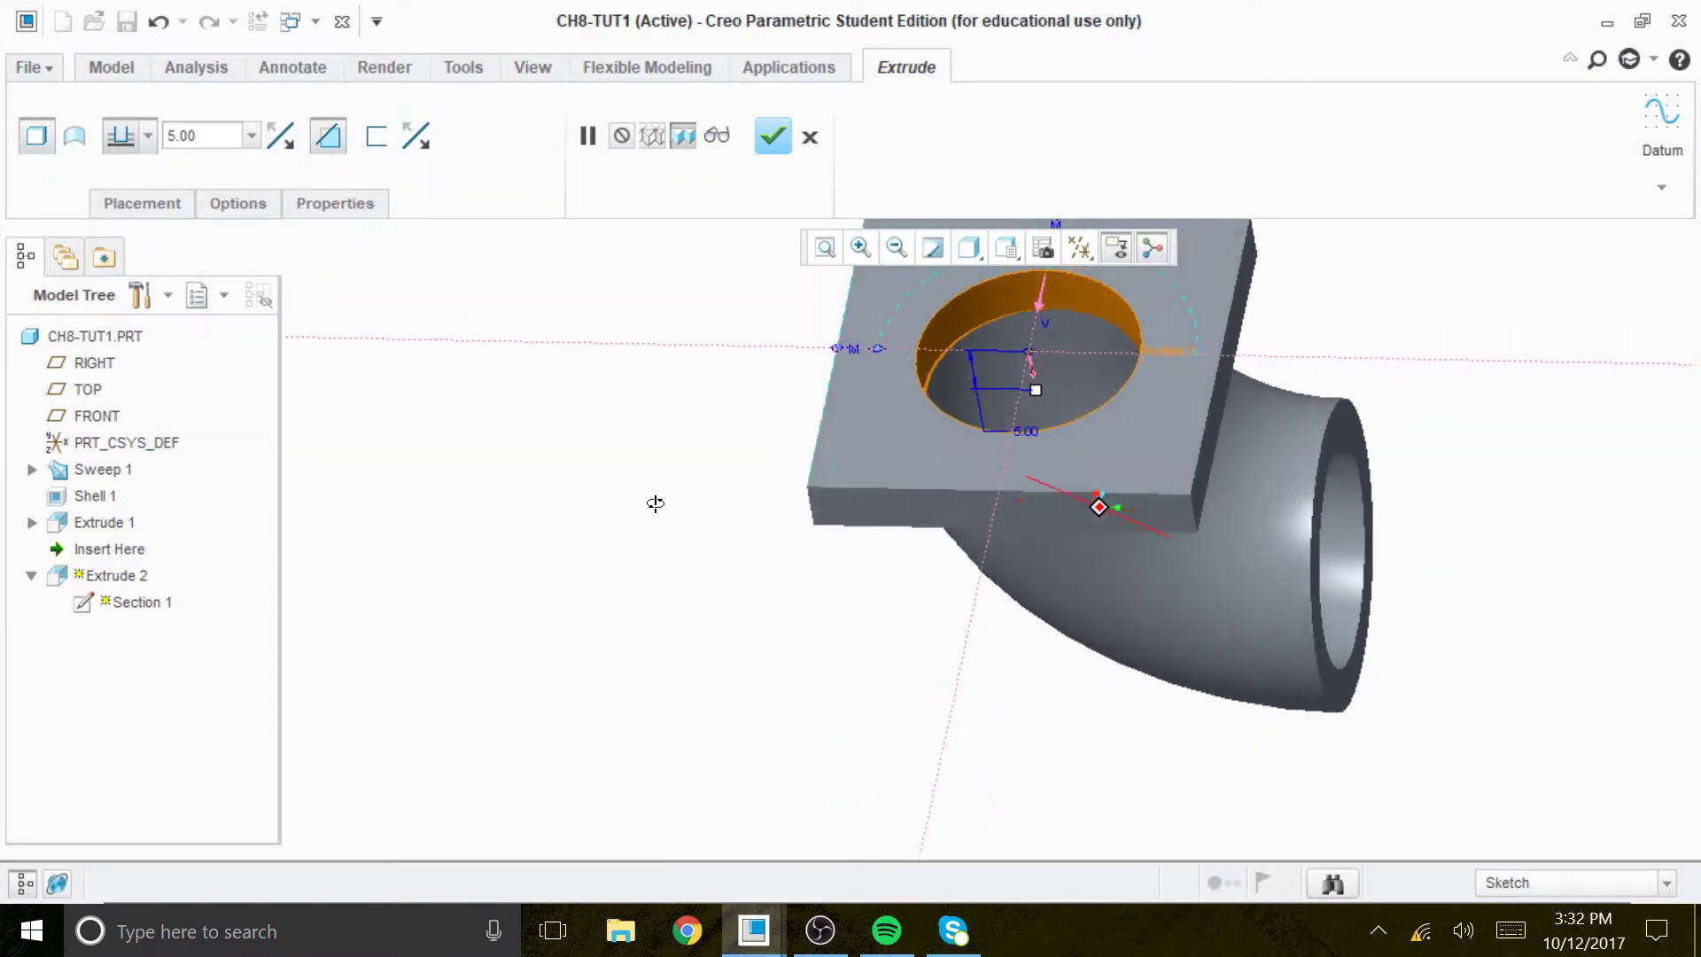
{"action": "left_click", "coordinate": [773, 137]}
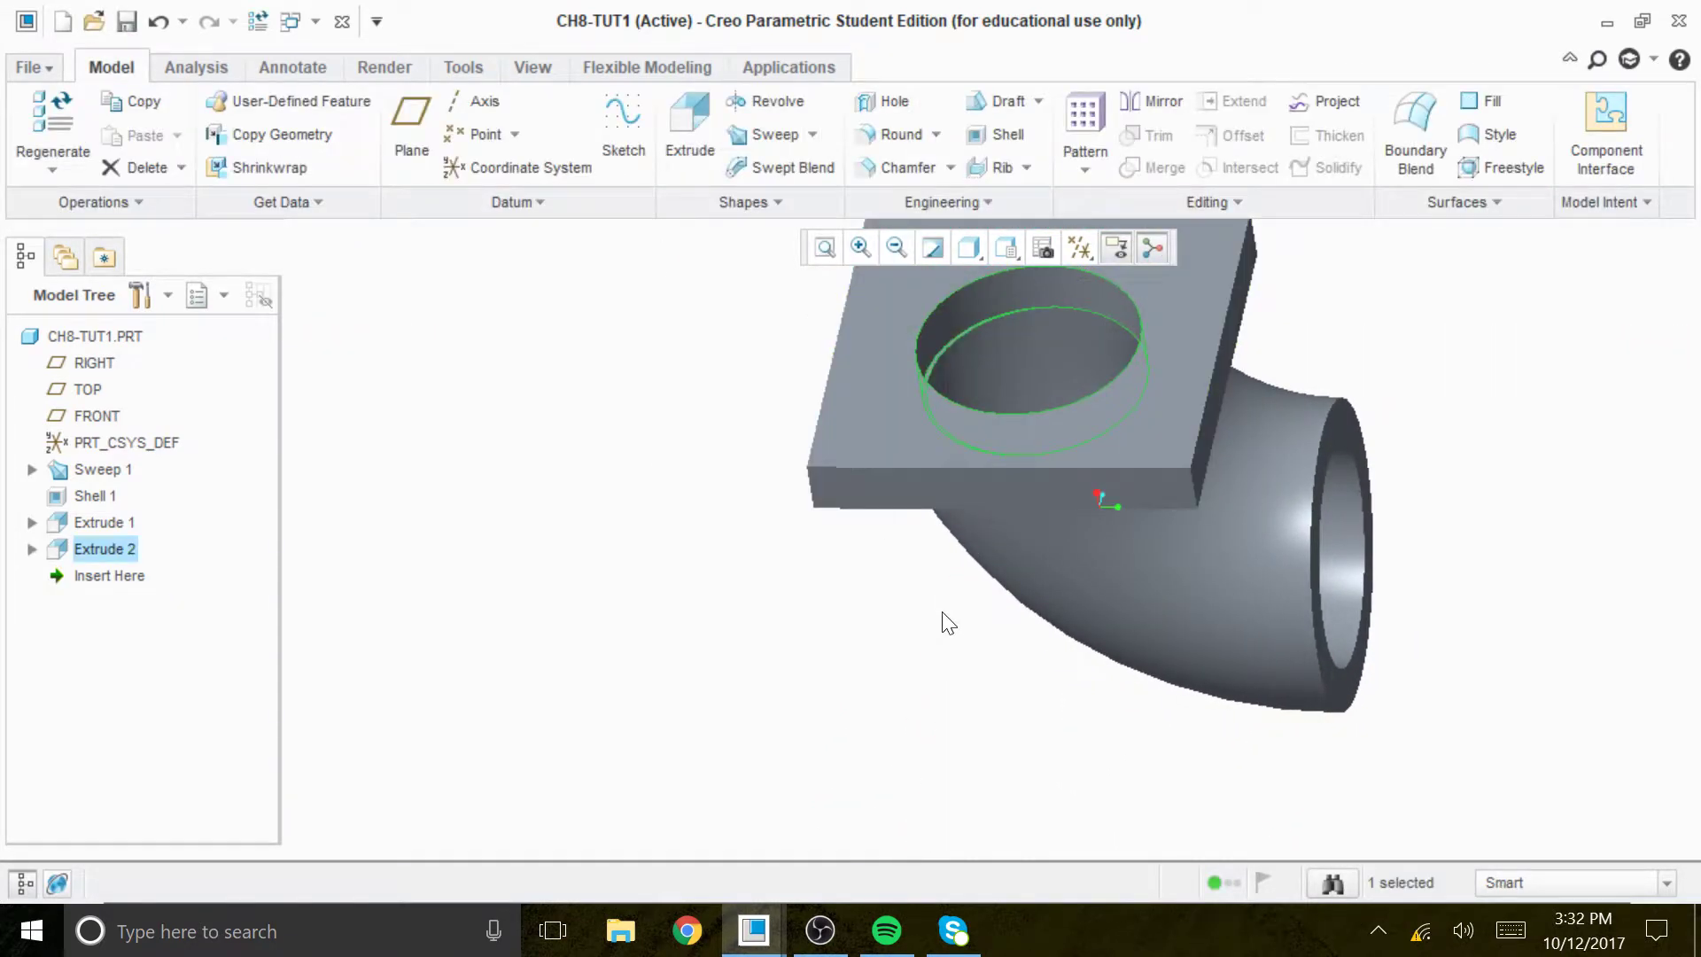
{"action": "left_click", "coordinate": [932, 636]}
{"action": "middle_click_drag", "start_coordinate": [930, 638], "coordinate": [831, 589]}
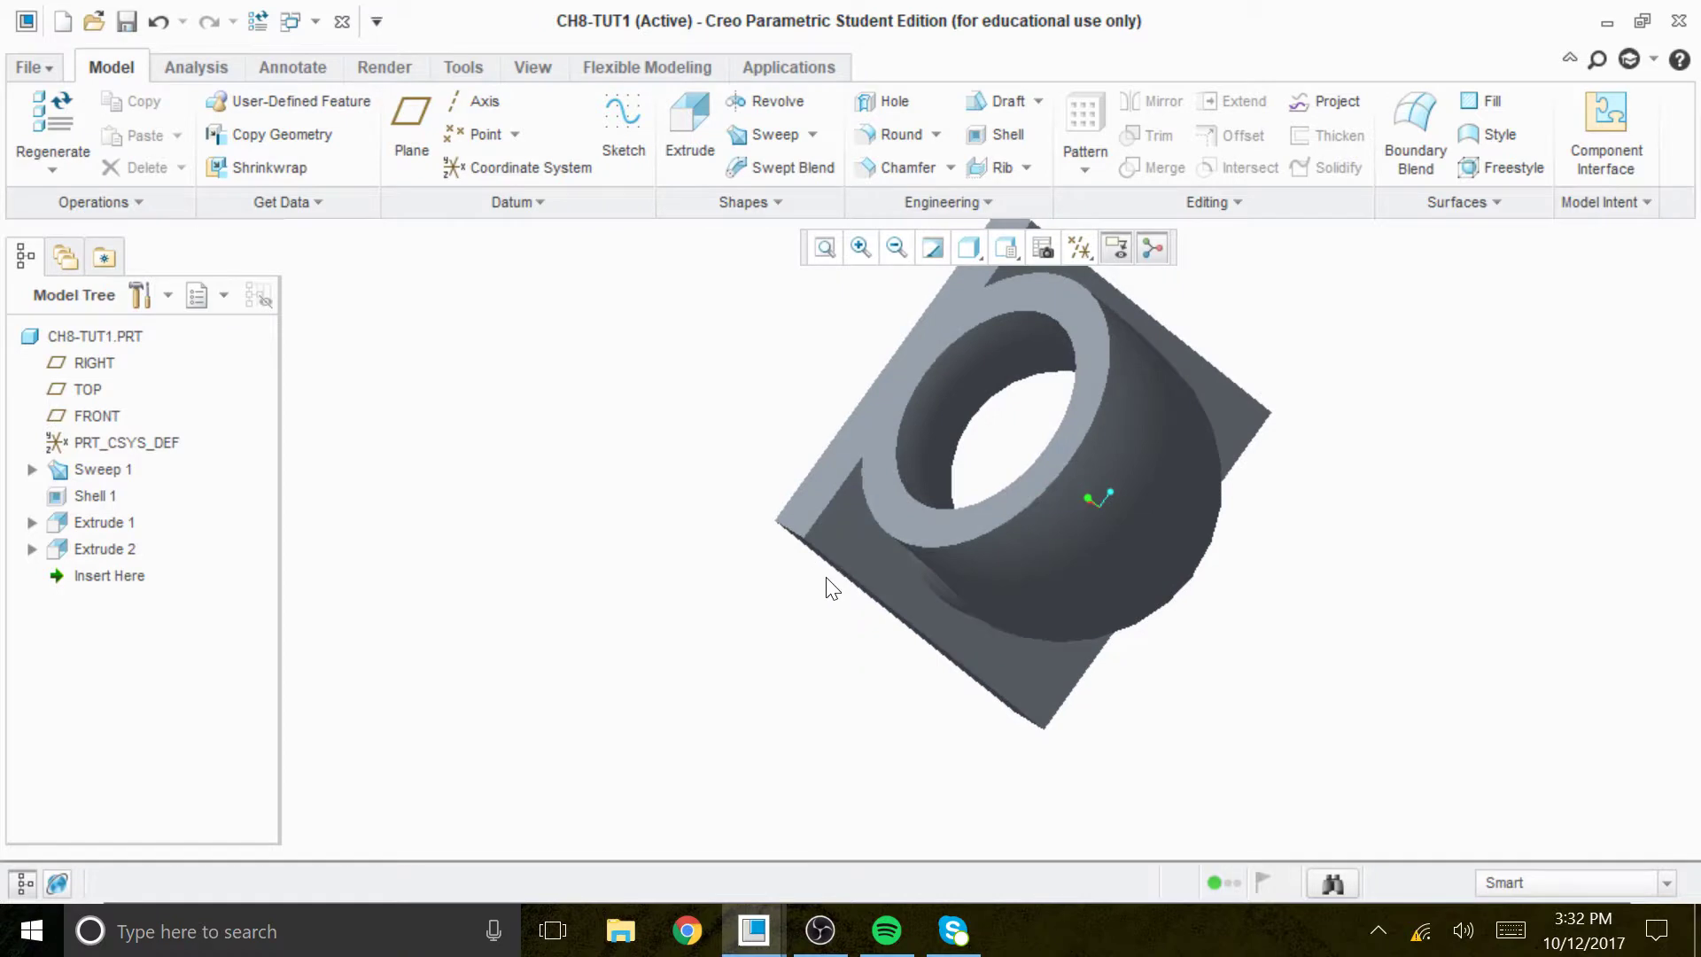
{"action": "left_click", "coordinate": [680, 125]}
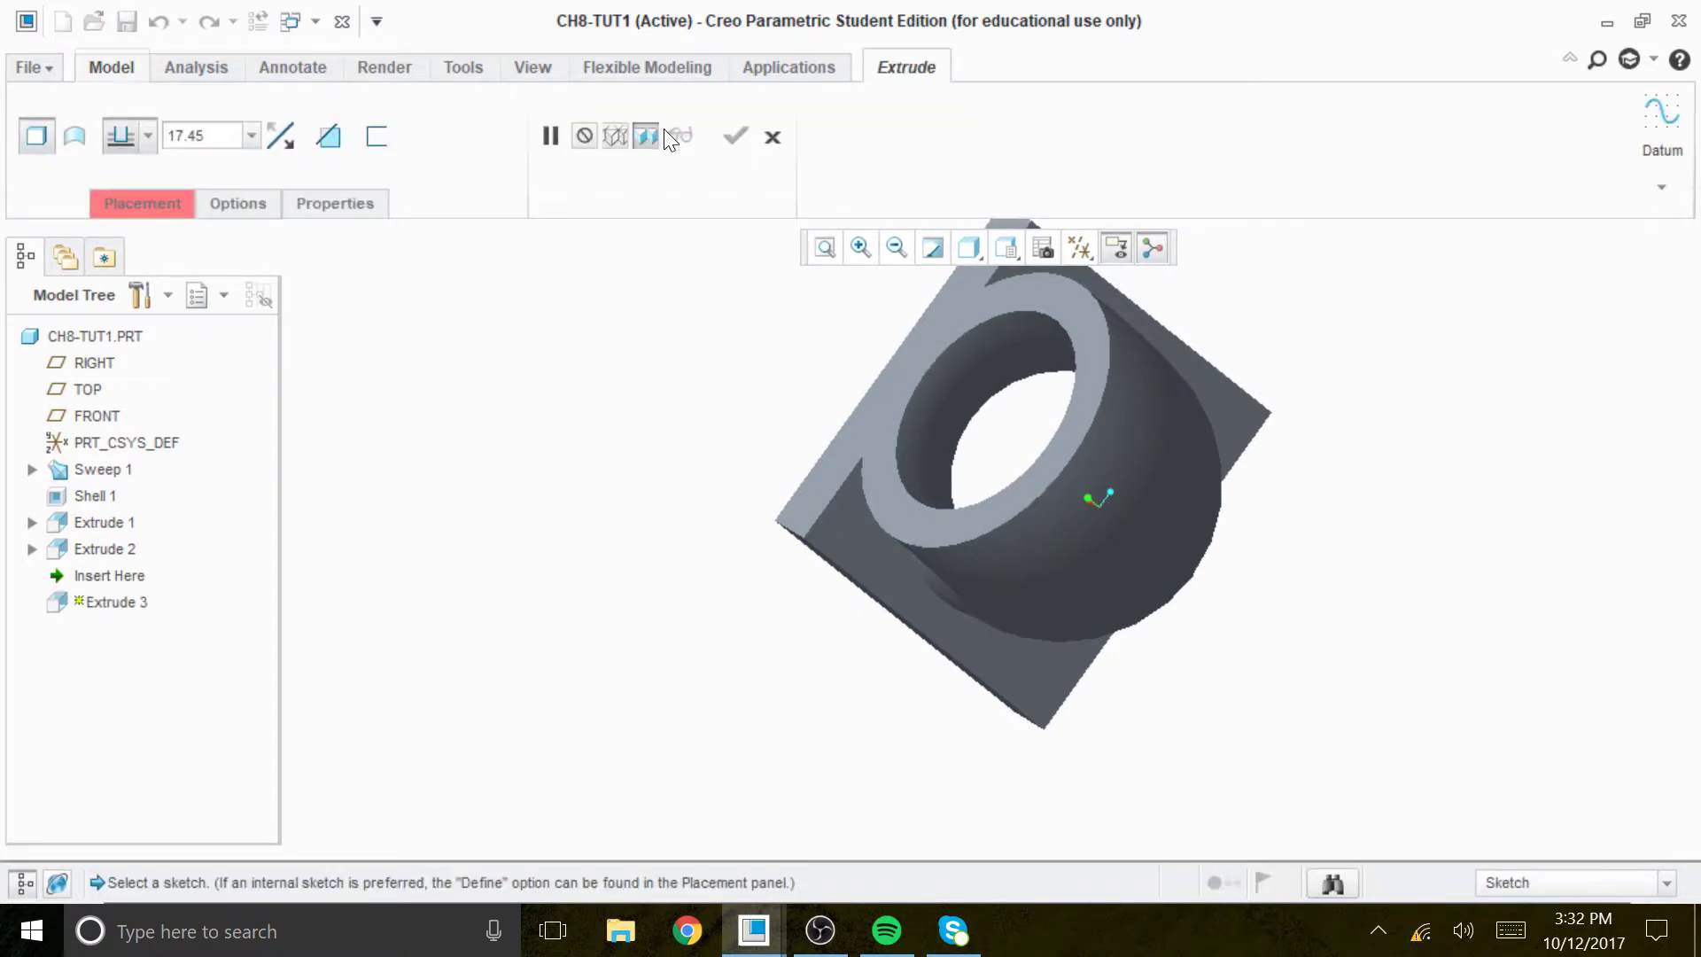
Place Extrude 3's sketch on the pipe's other end face, adding its inner circular edge as reference
{"action": "left_click", "coordinate": [142, 202]}
{"action": "left_click", "coordinate": [450, 292]}
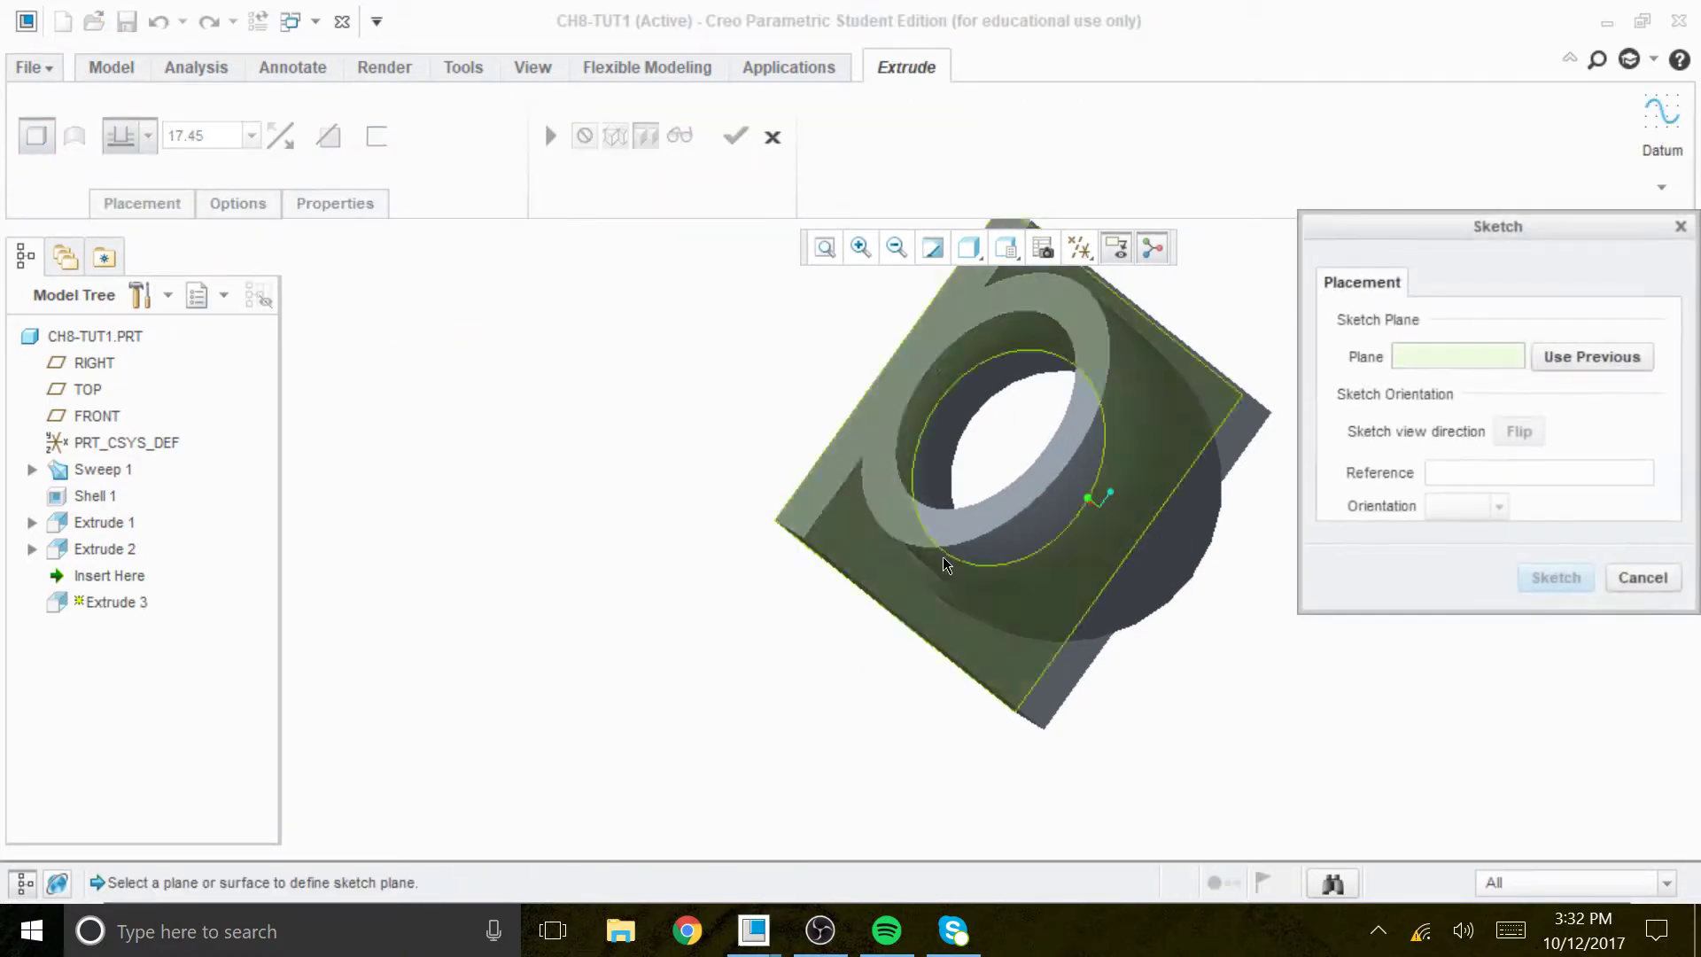
{"action": "left_click", "coordinate": [1015, 489]}
{"action": "left_click", "coordinate": [1561, 577]}
{"action": "left_click", "coordinate": [1094, 249]}
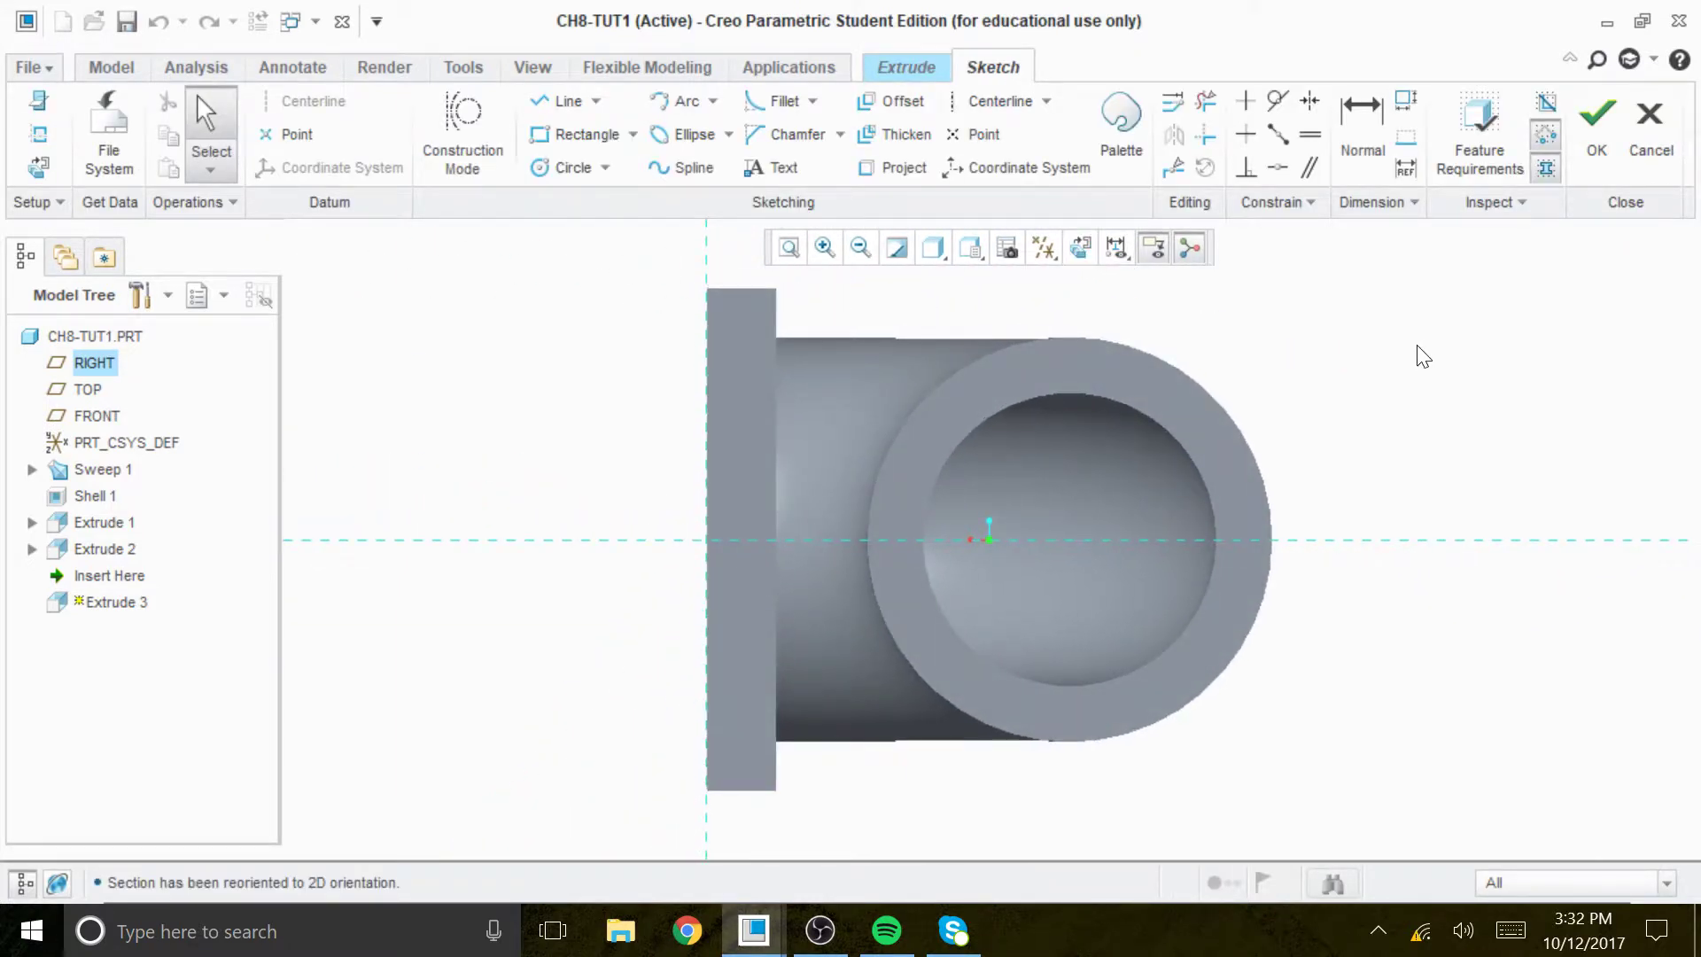
{"action": "right_click", "coordinate": [1293, 373]}
{"action": "left_click", "coordinate": [1263, 405]}
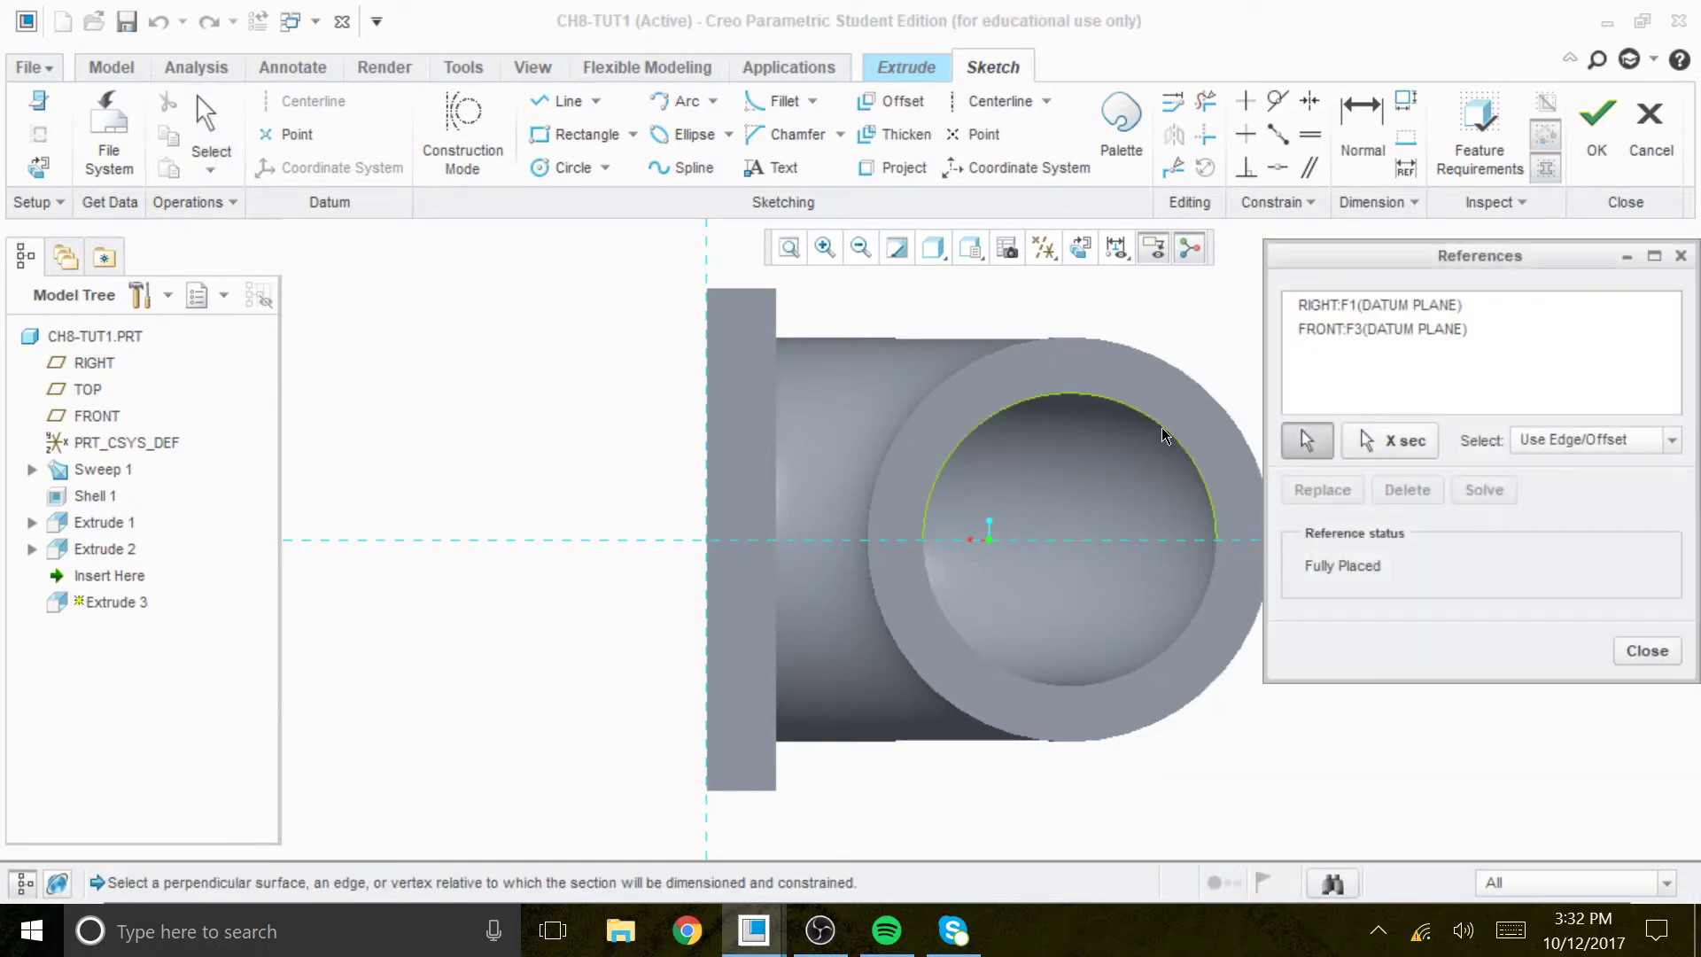
{"action": "left_click", "coordinate": [1162, 429]}
{"action": "left_click", "coordinate": [1487, 489]}
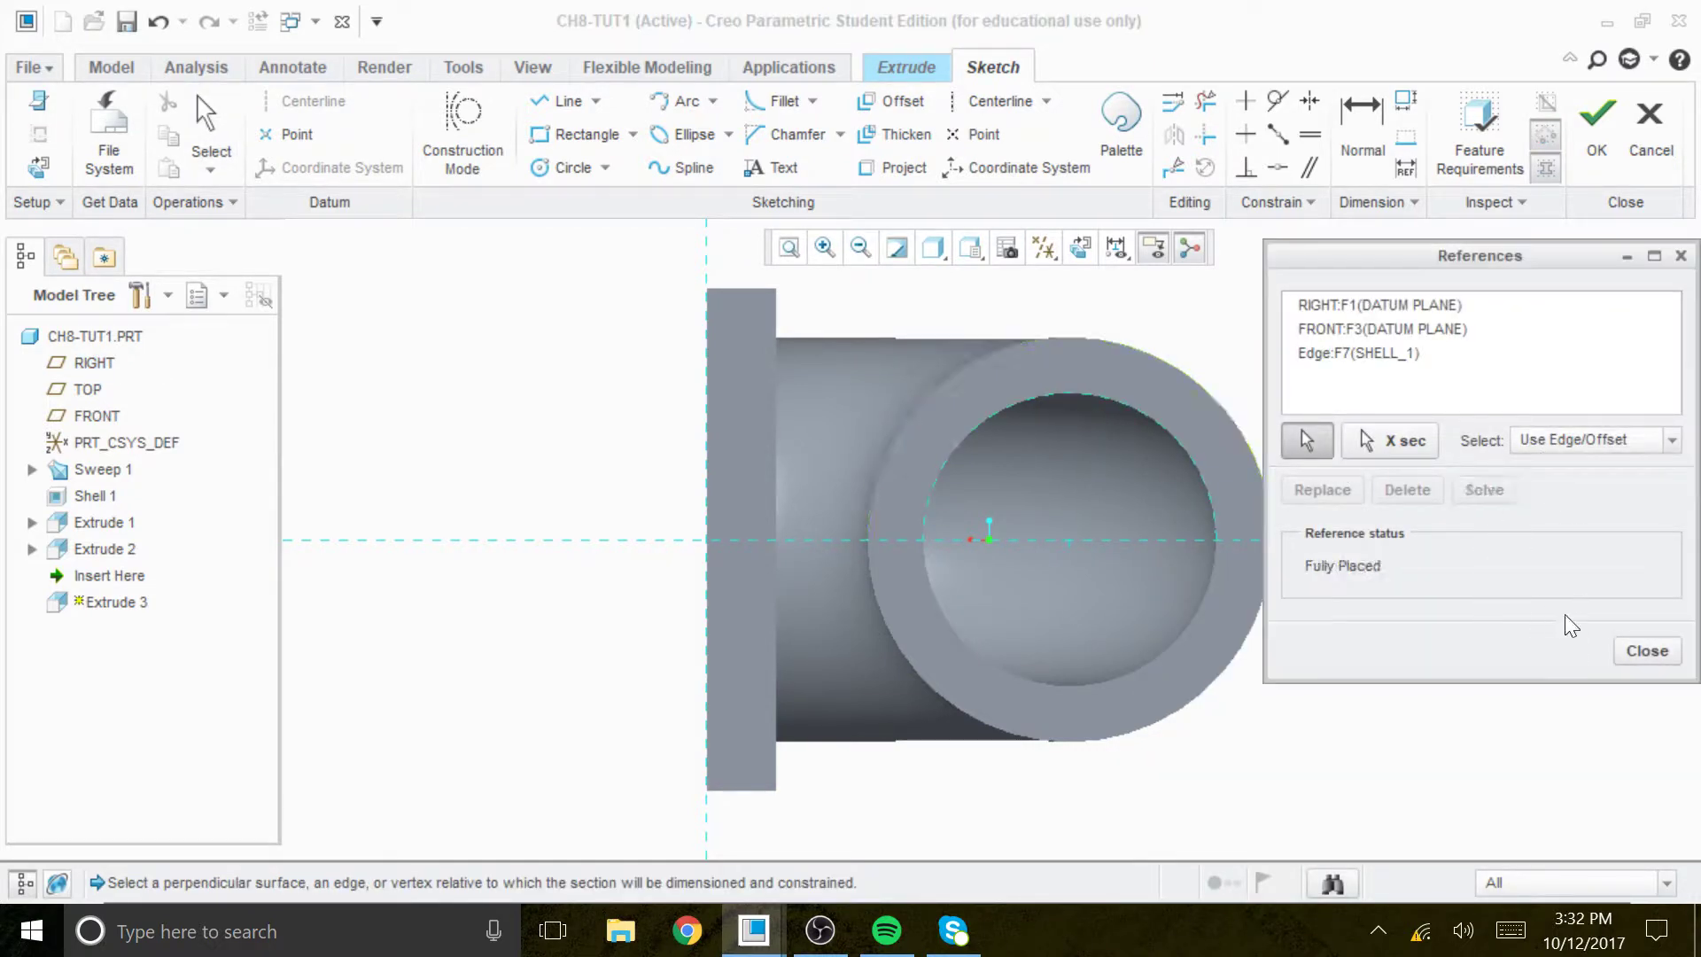
{"action": "left_click", "coordinate": [1630, 643]}
{"action": "left_click", "coordinate": [1000, 101]}
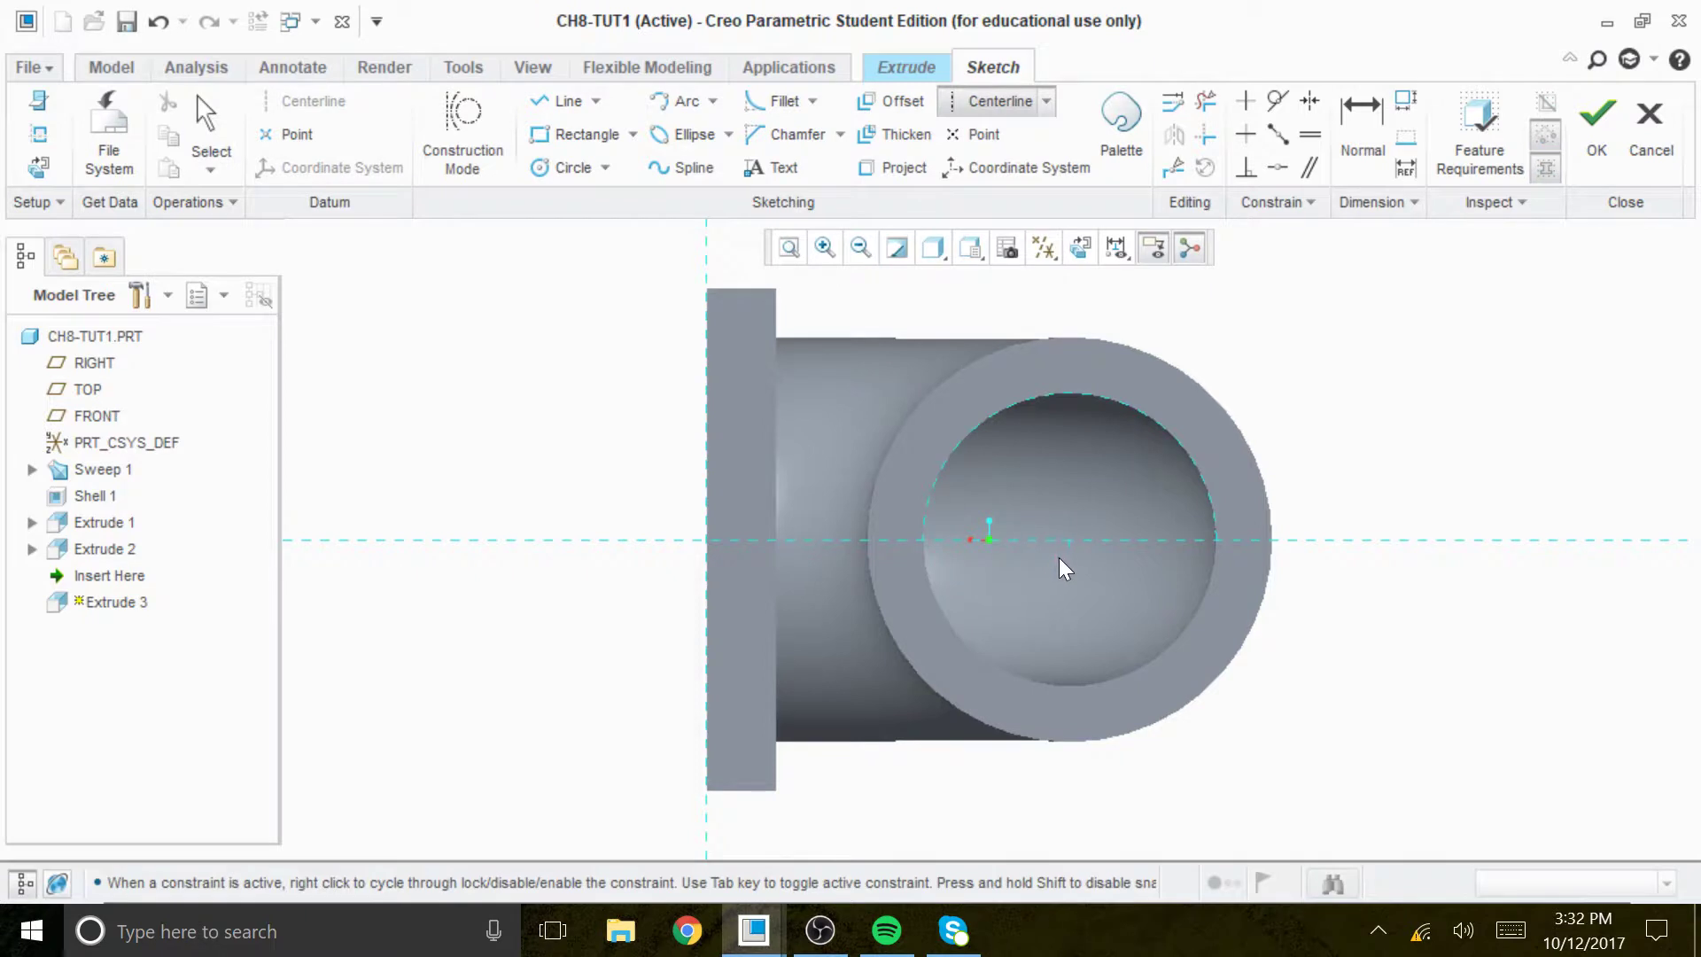
Draw vertical and horizontal centerlines crossing at the centre of the pipe opening
{"action": "left_click", "coordinate": [1072, 544]}
{"action": "left_click", "coordinate": [1072, 617]}
{"action": "left_click", "coordinate": [876, 540]}
{"action": "left_click", "coordinate": [1087, 541]}
{"action": "middle_click", "coordinate": [1391, 354]}
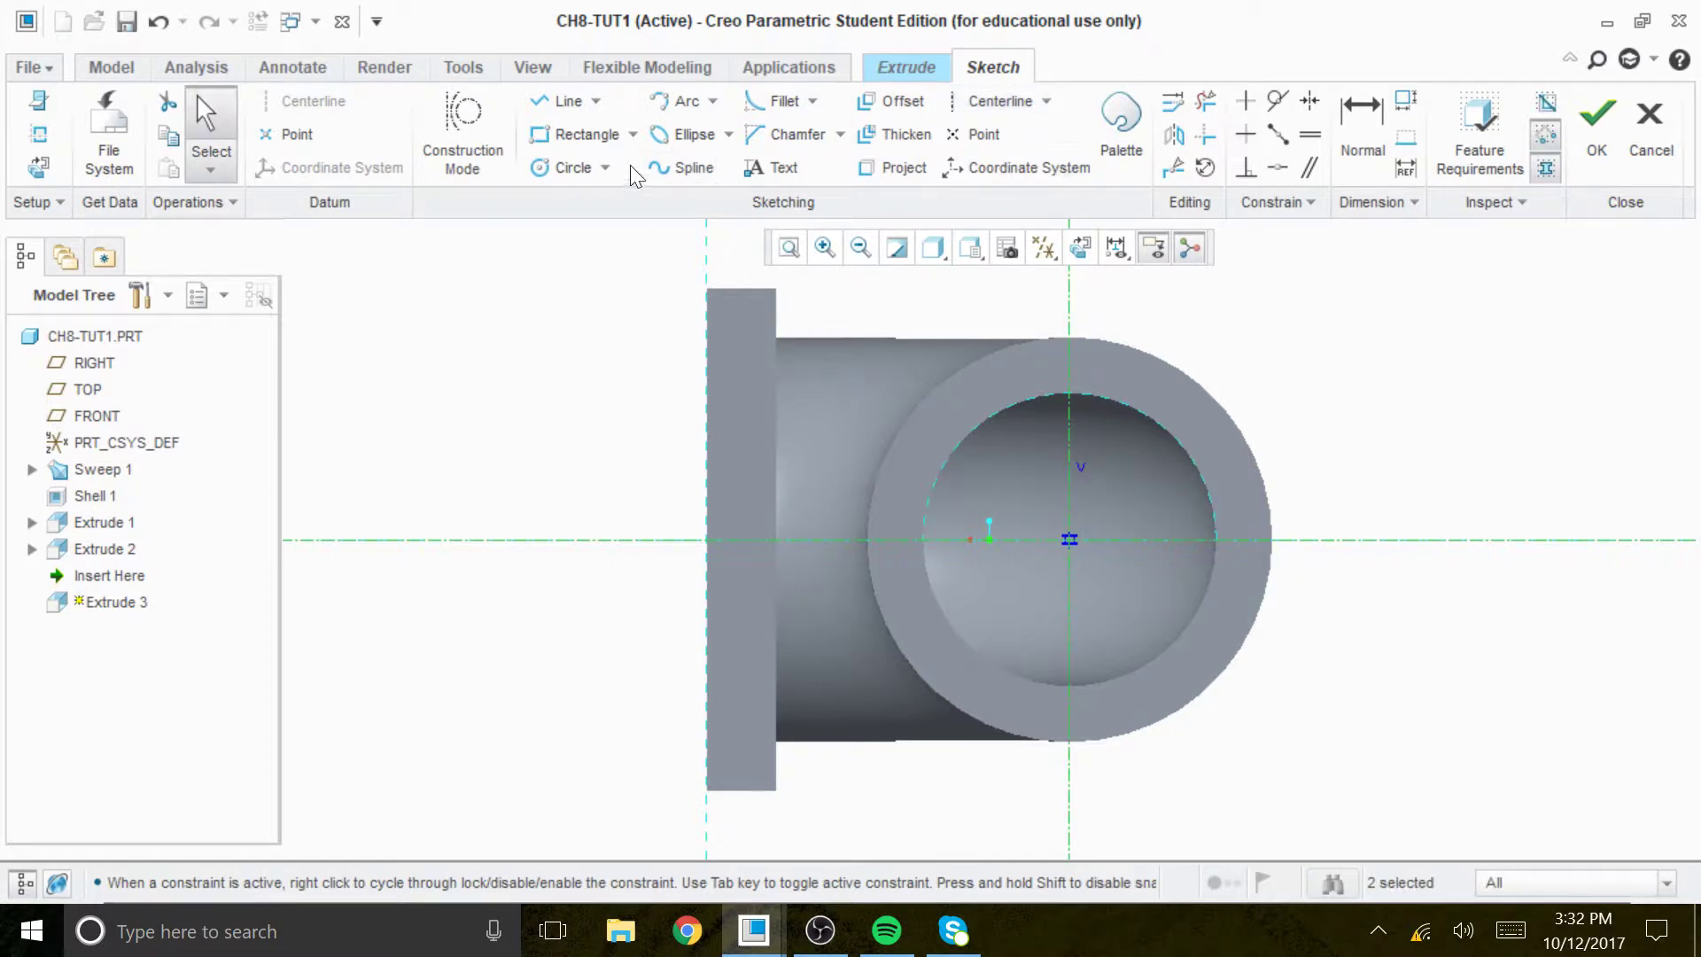
Draw trial rectangles around the pipe end and discard them
{"action": "left_click", "coordinate": [571, 140]}
{"action": "left_click", "coordinate": [889, 319]}
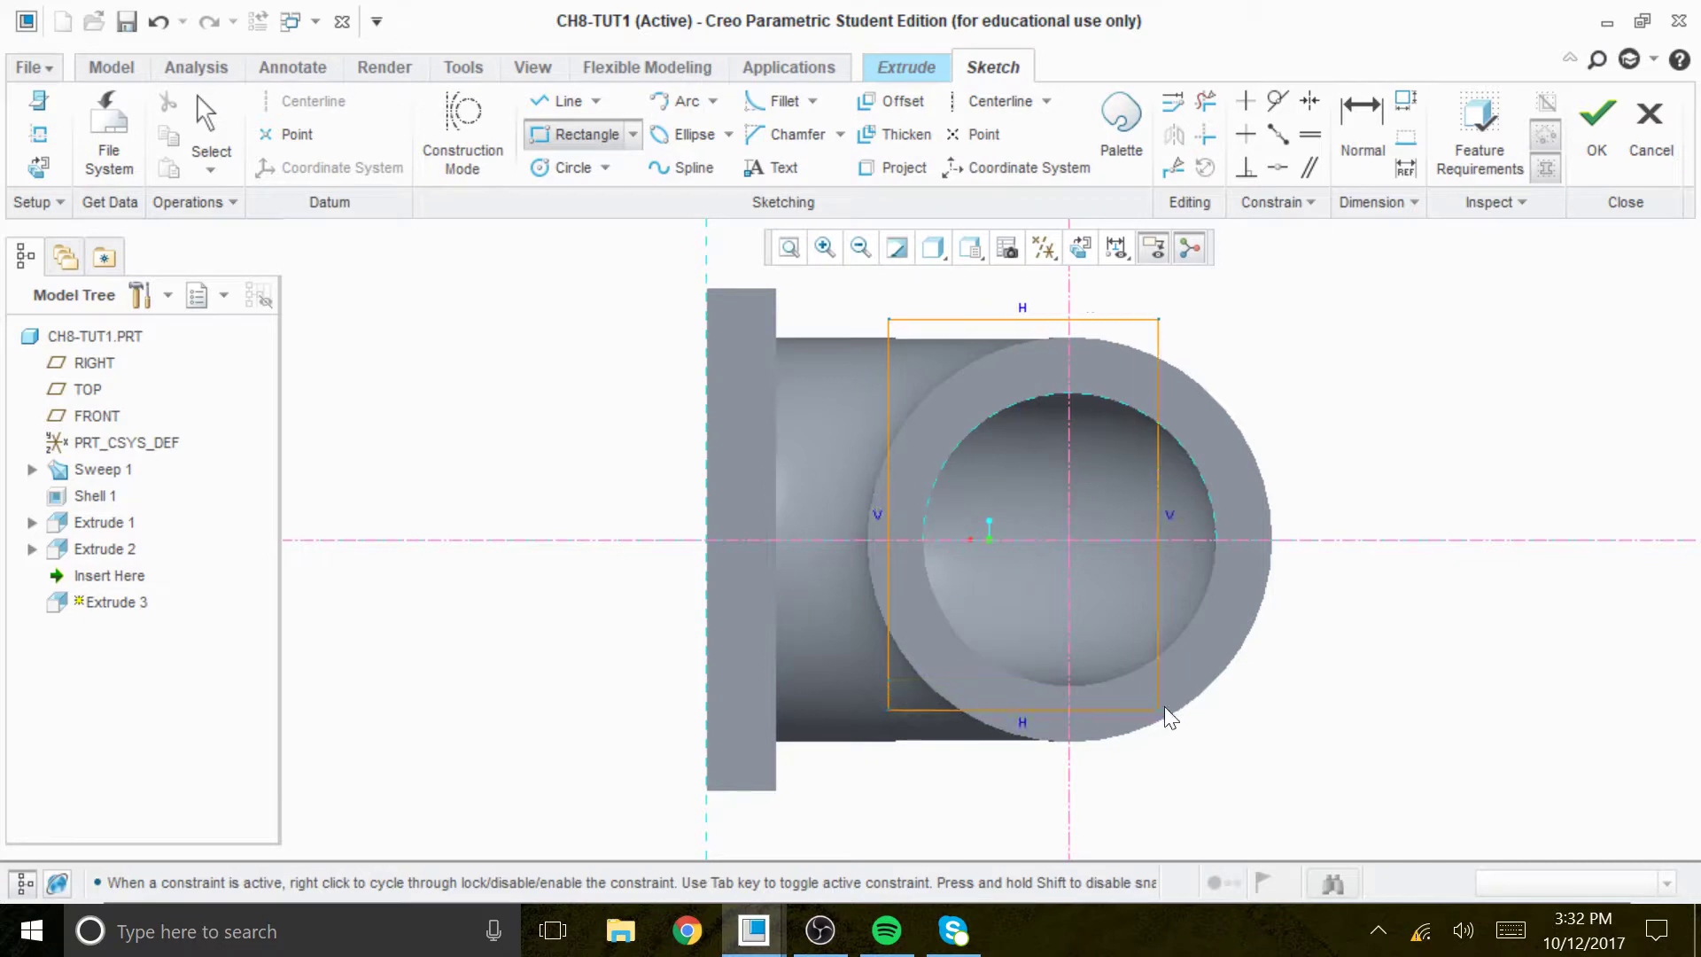
{"action": "middle_click", "coordinate": [1306, 634]}
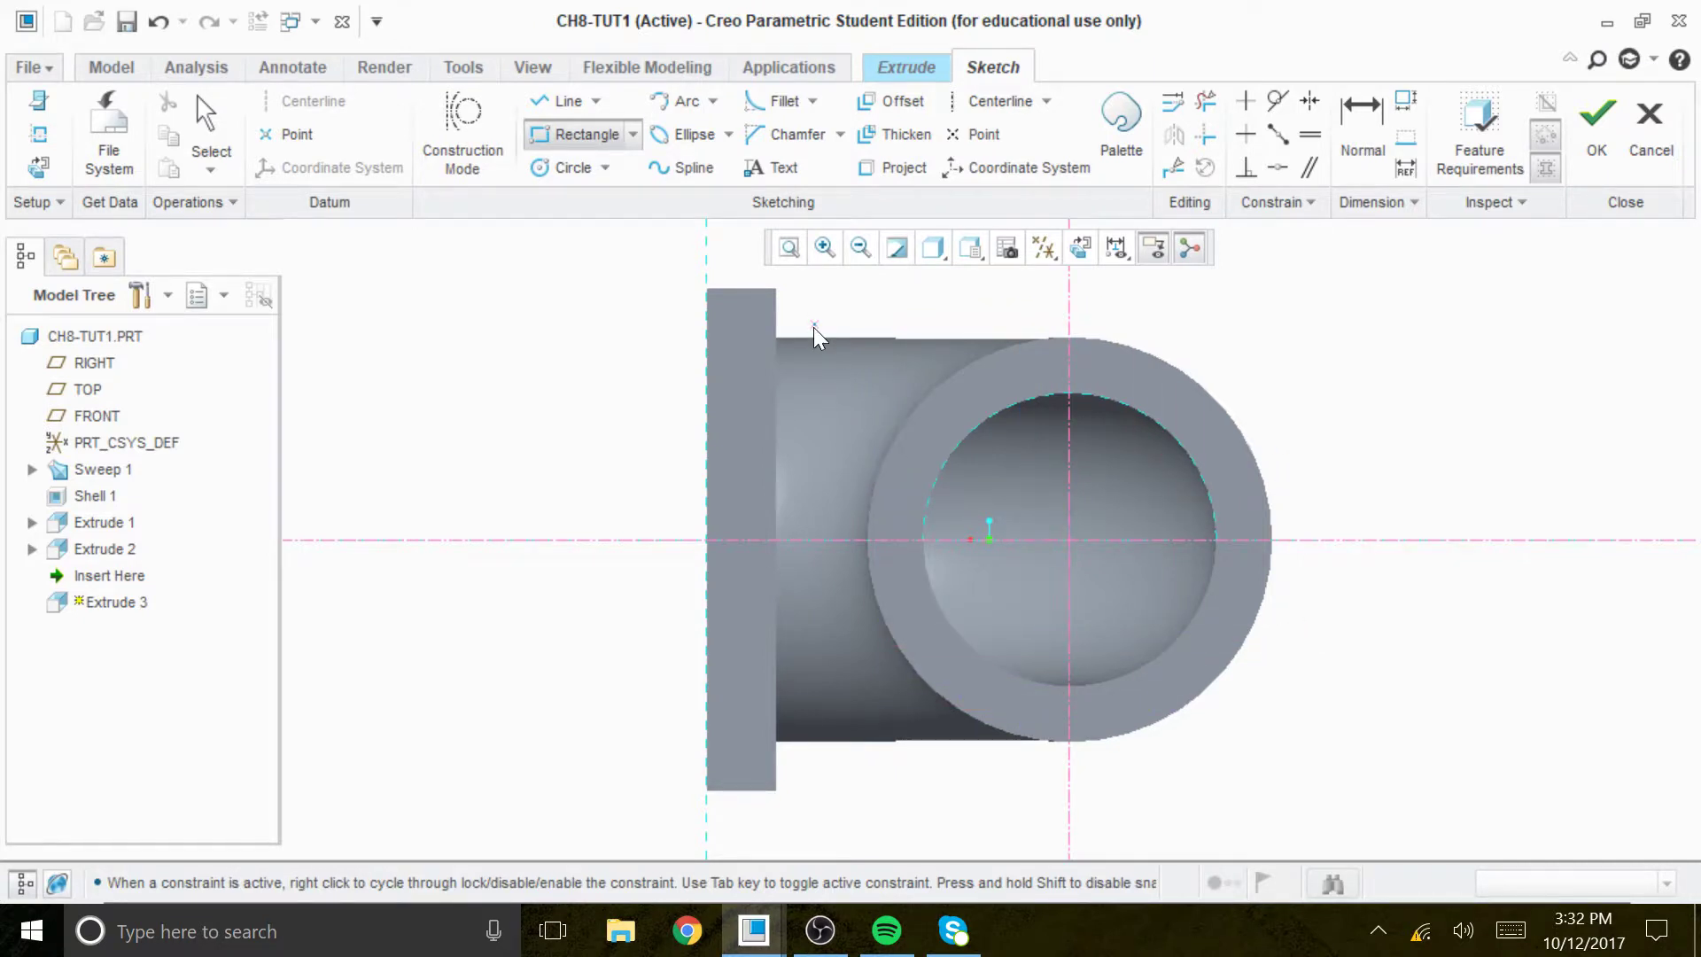
{"action": "left_click", "coordinate": [850, 323]}
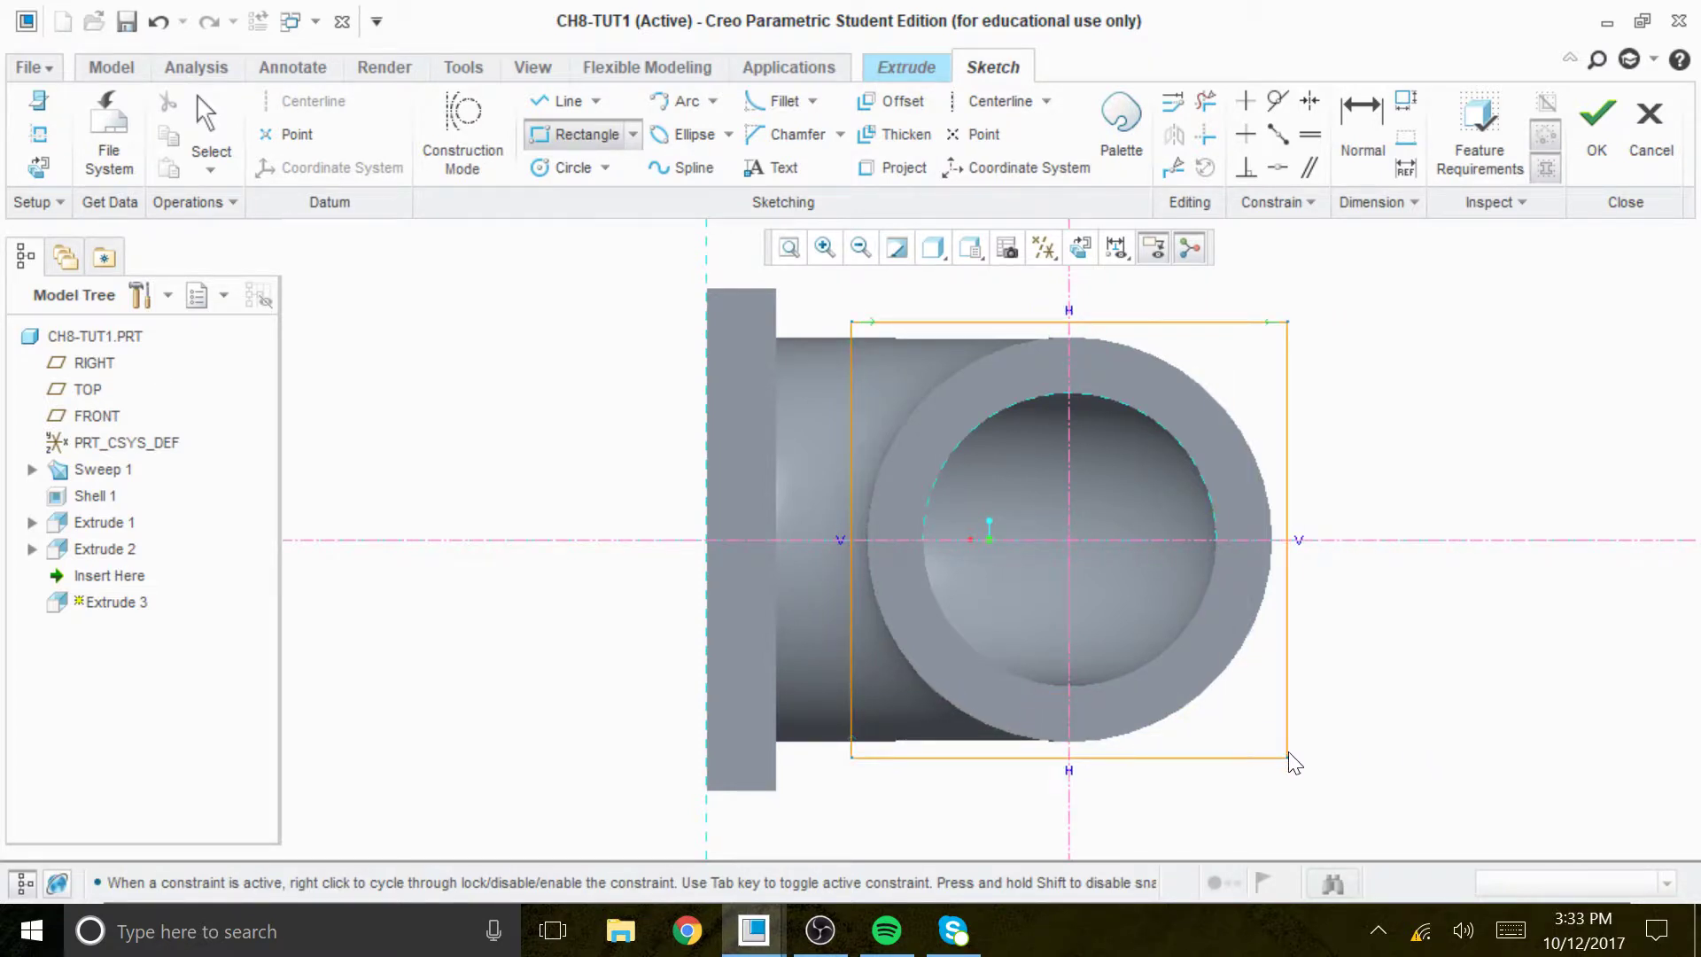
{"action": "left_click", "coordinate": [1289, 759]}
{"action": "middle_click", "coordinate": [1298, 786]}
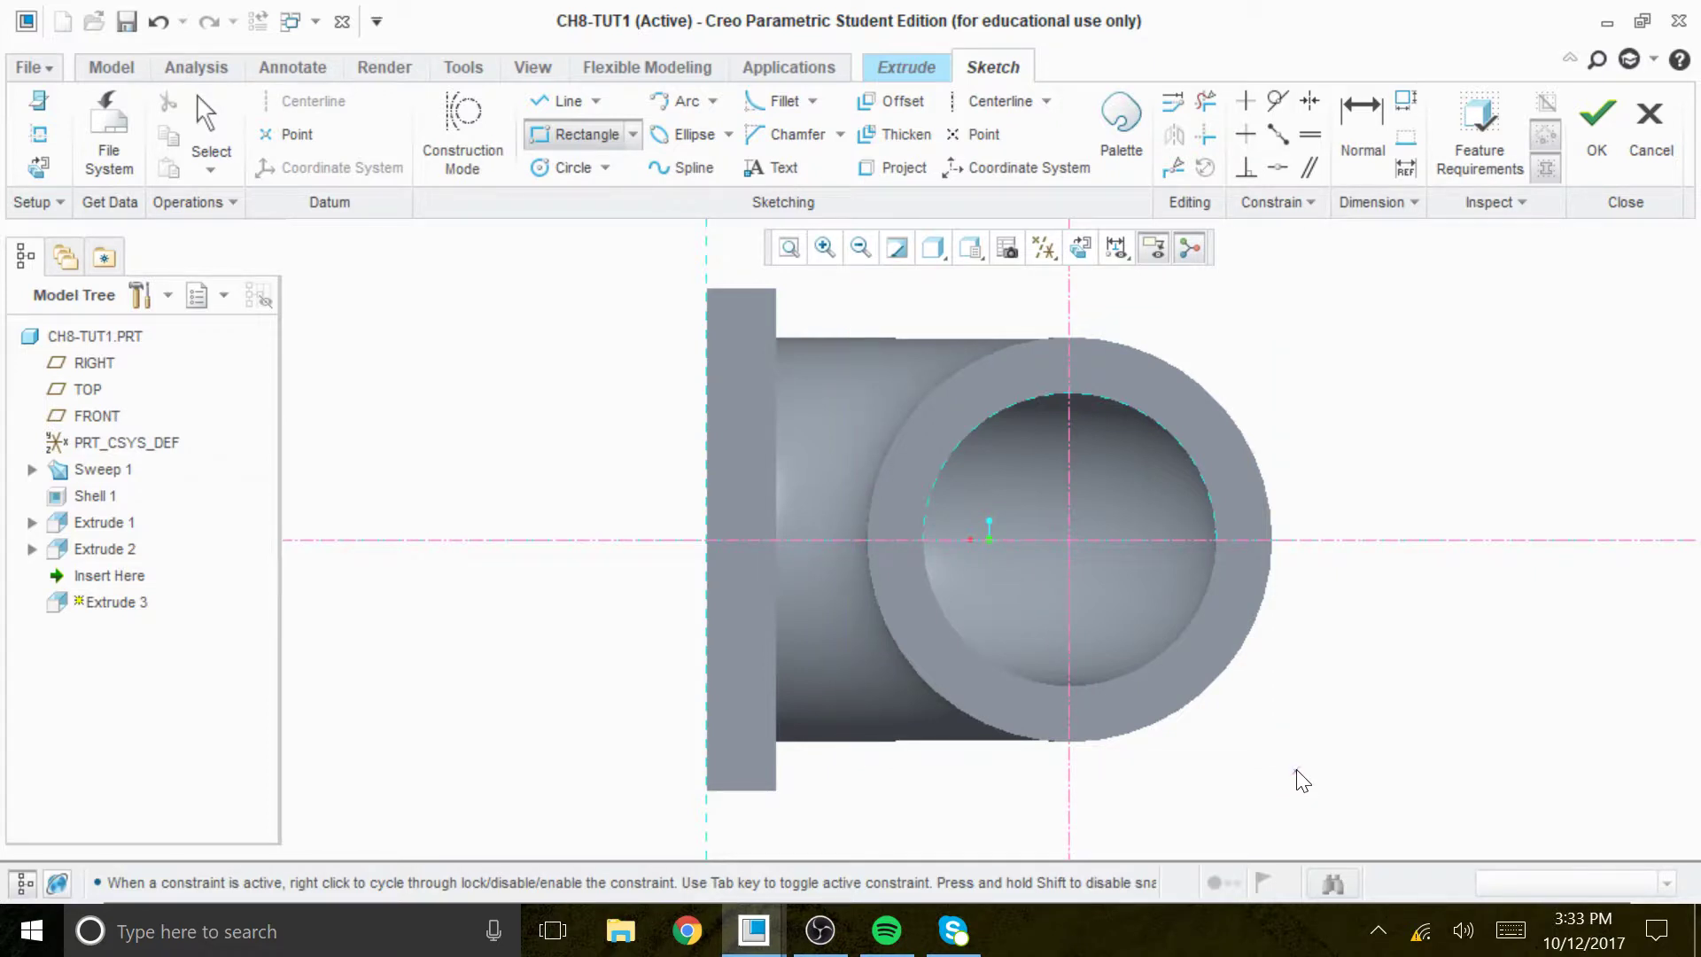
{"action": "middle_click", "coordinate": [1297, 772]}
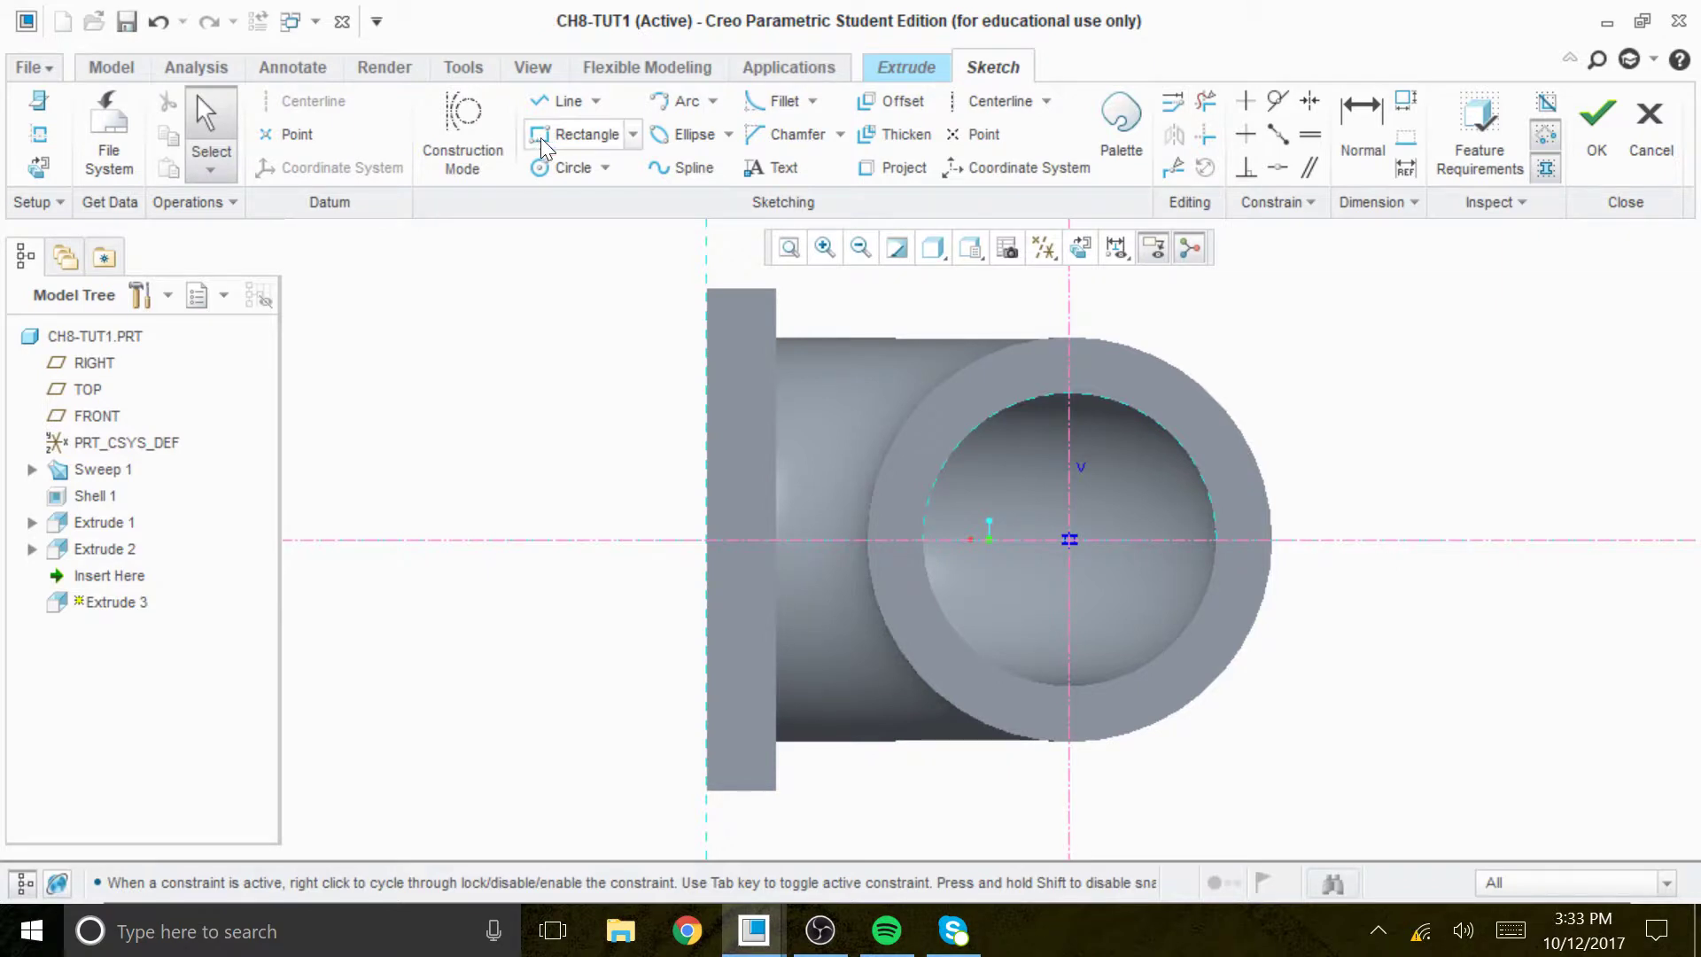
Draw a rectangle enclosing the pipe opening, from above-left to below-right
{"action": "left_click", "coordinate": [611, 135]}
{"action": "left_click", "coordinate": [836, 316]}
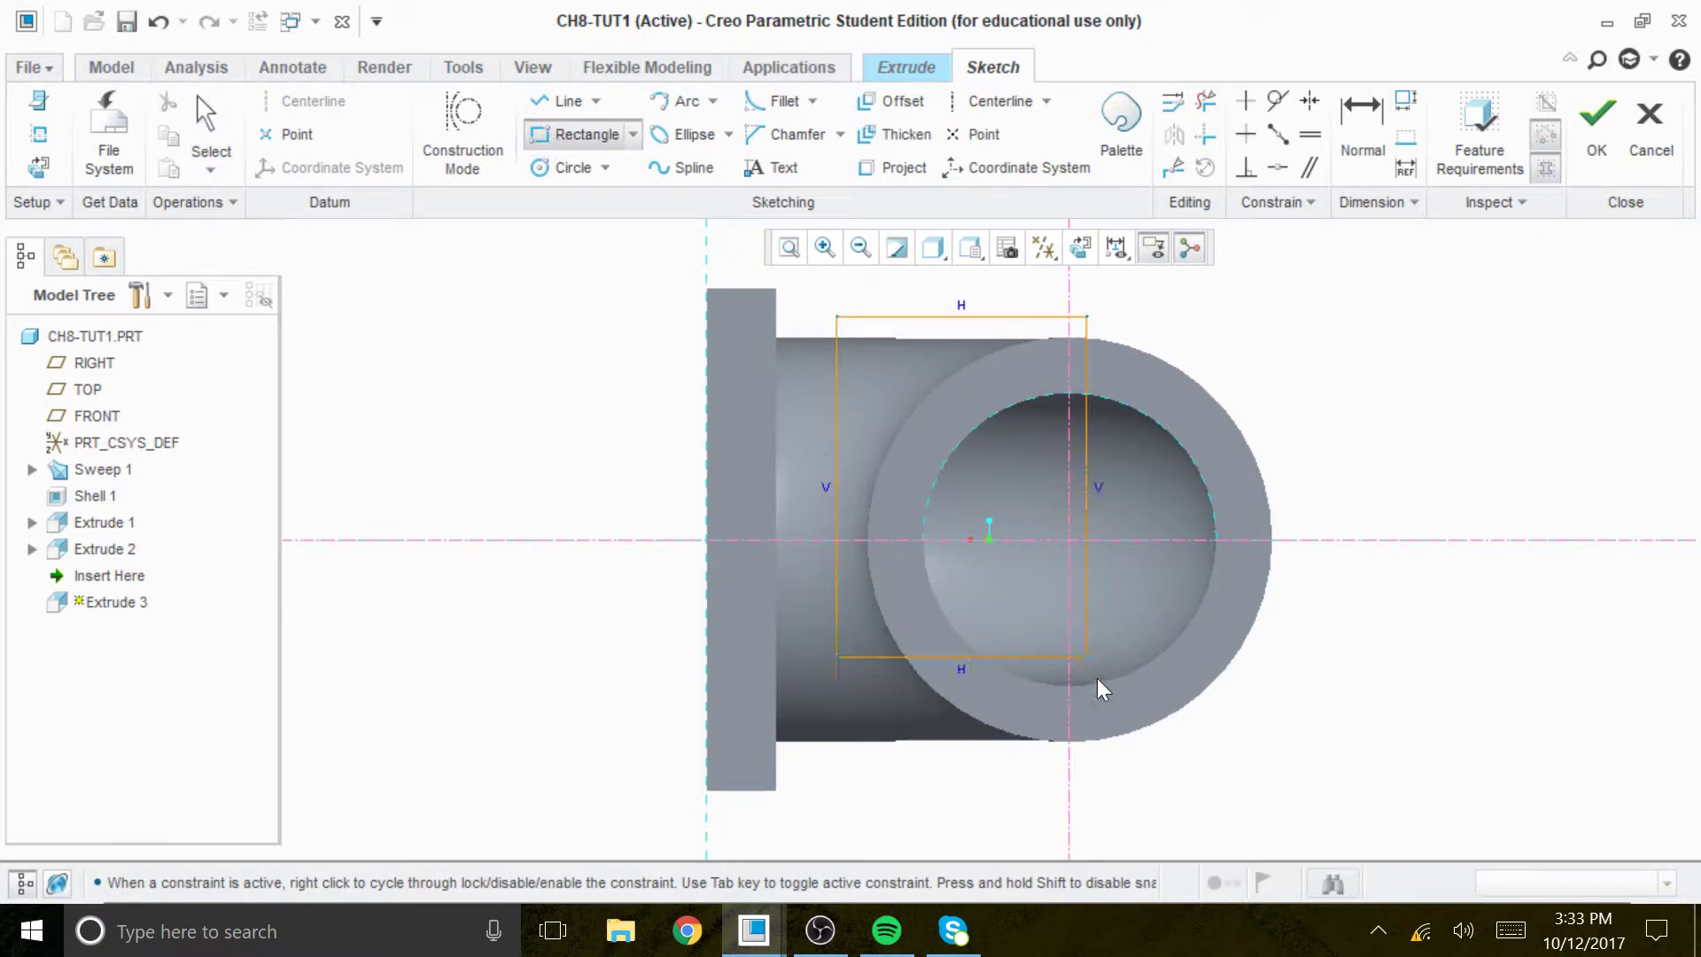
{"action": "left_click", "coordinate": [1312, 795]}
{"action": "middle_click_drag", "start_coordinate": [1364, 762], "coordinate": [1359, 714]}
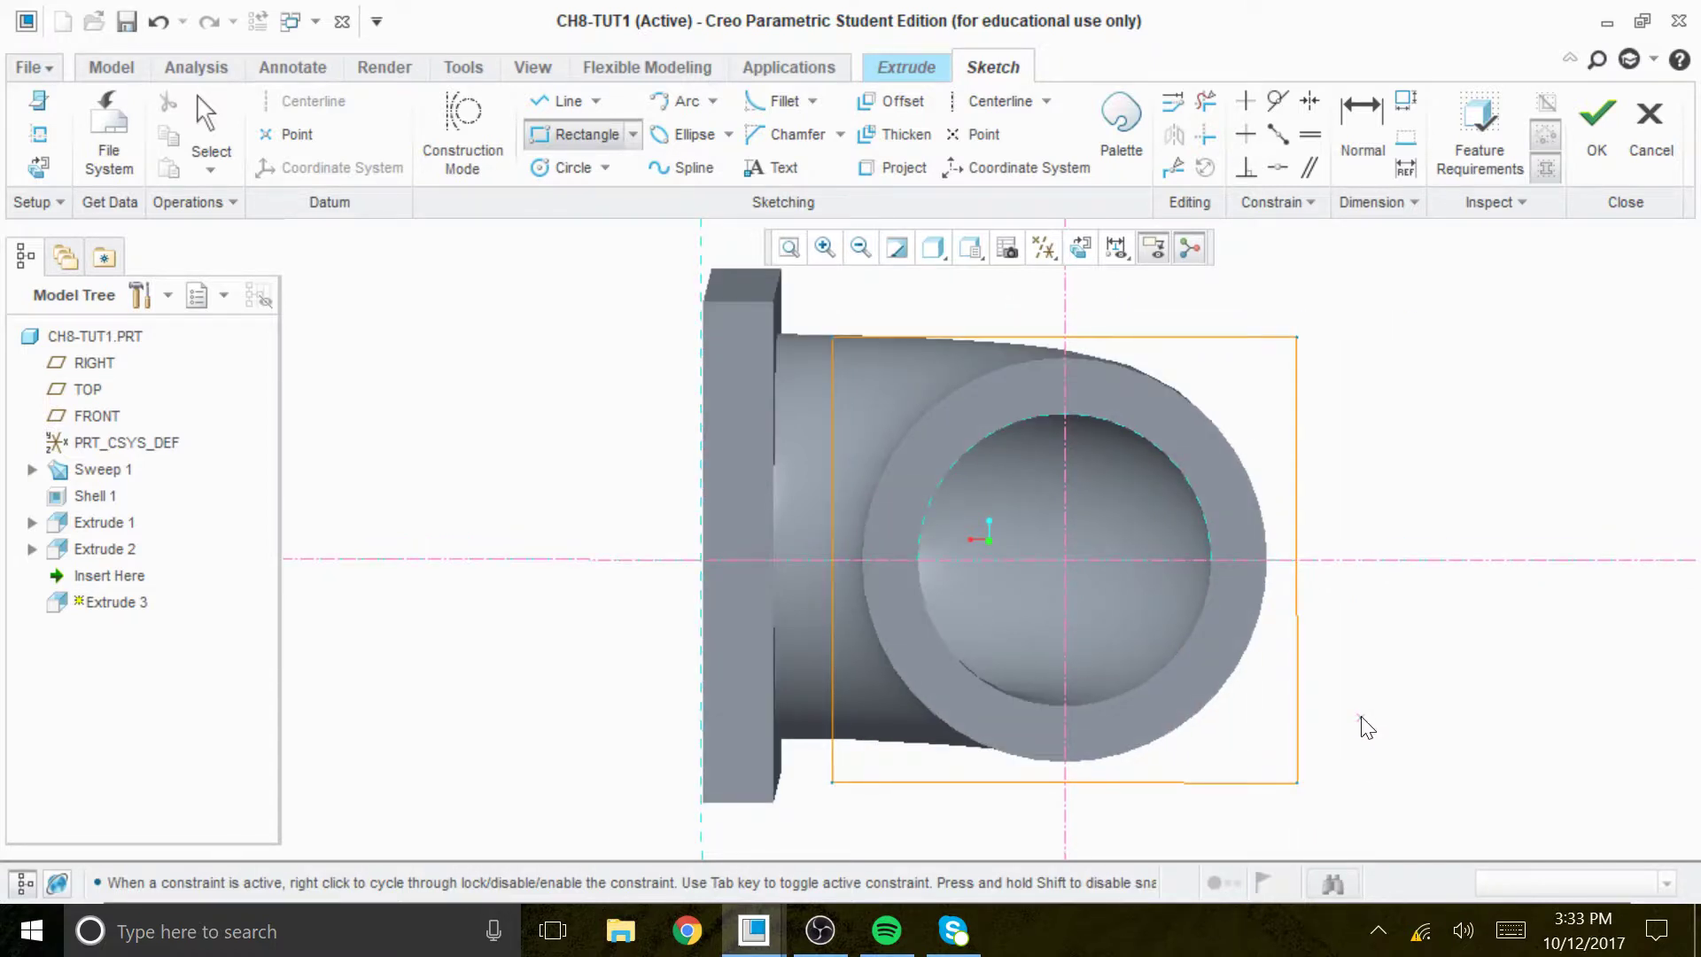
{"action": "middle_click", "coordinate": [1367, 727]}
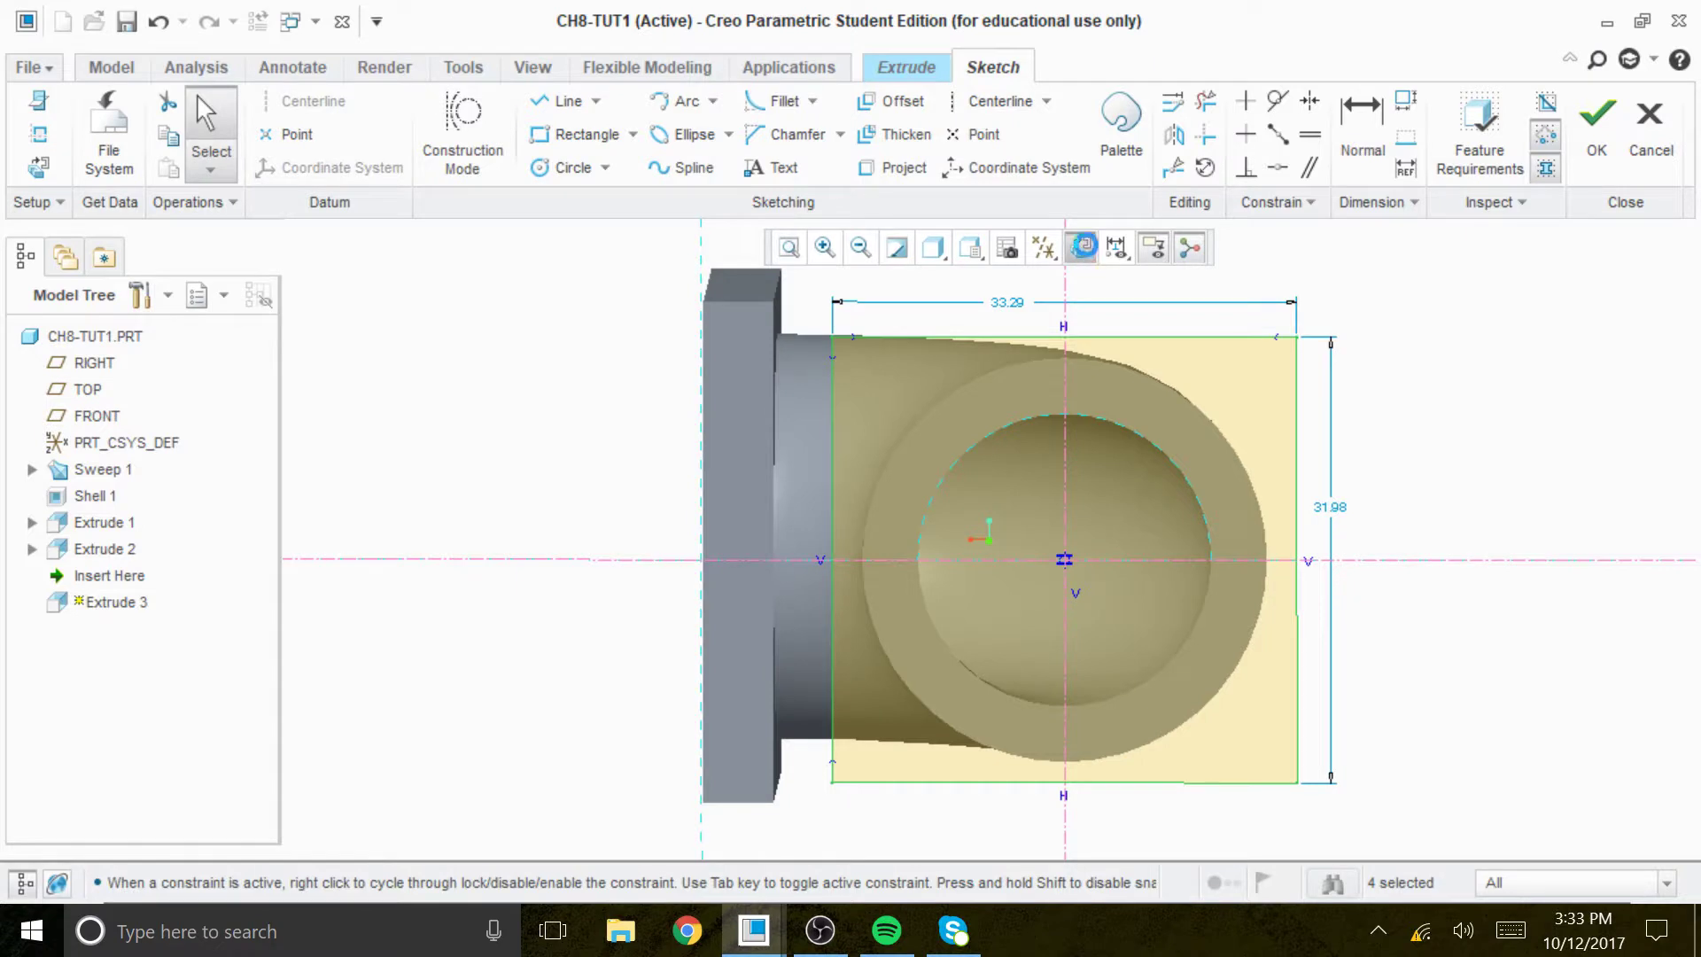
{"action": "left_click", "coordinate": [1080, 248]}
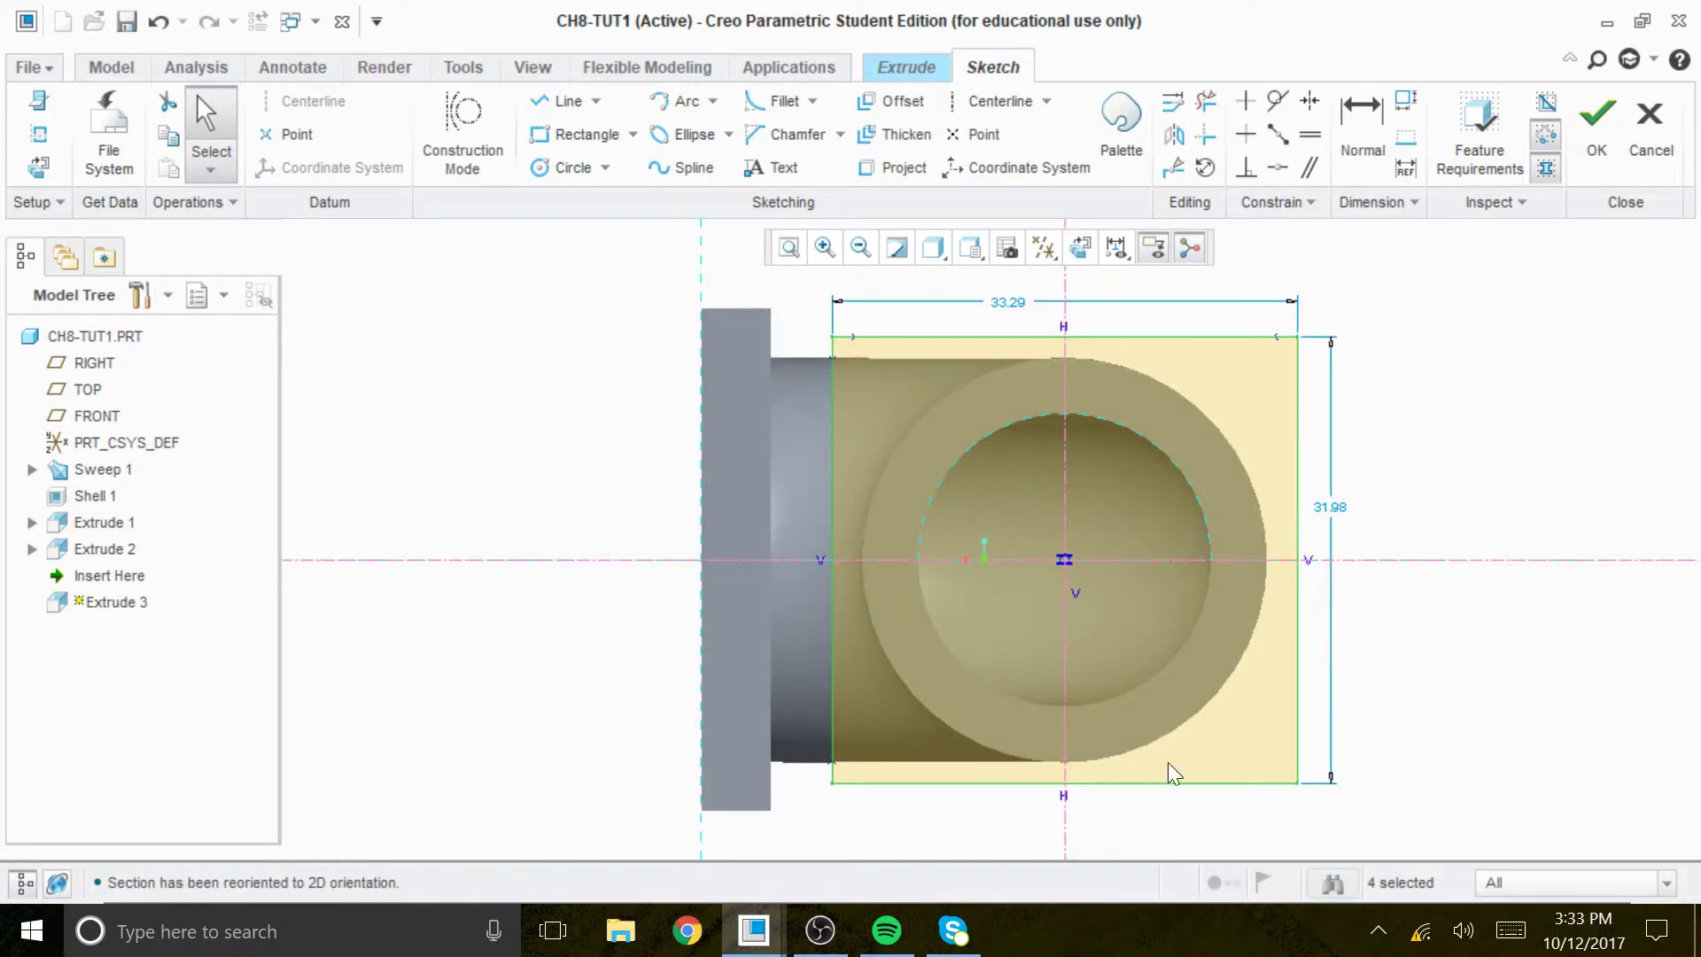
Set the rectangle's width and height dimensions both to 36
{"action": "left_click", "coordinate": [1014, 314]}
{"action": "double_click", "coordinate": [1014, 315]}
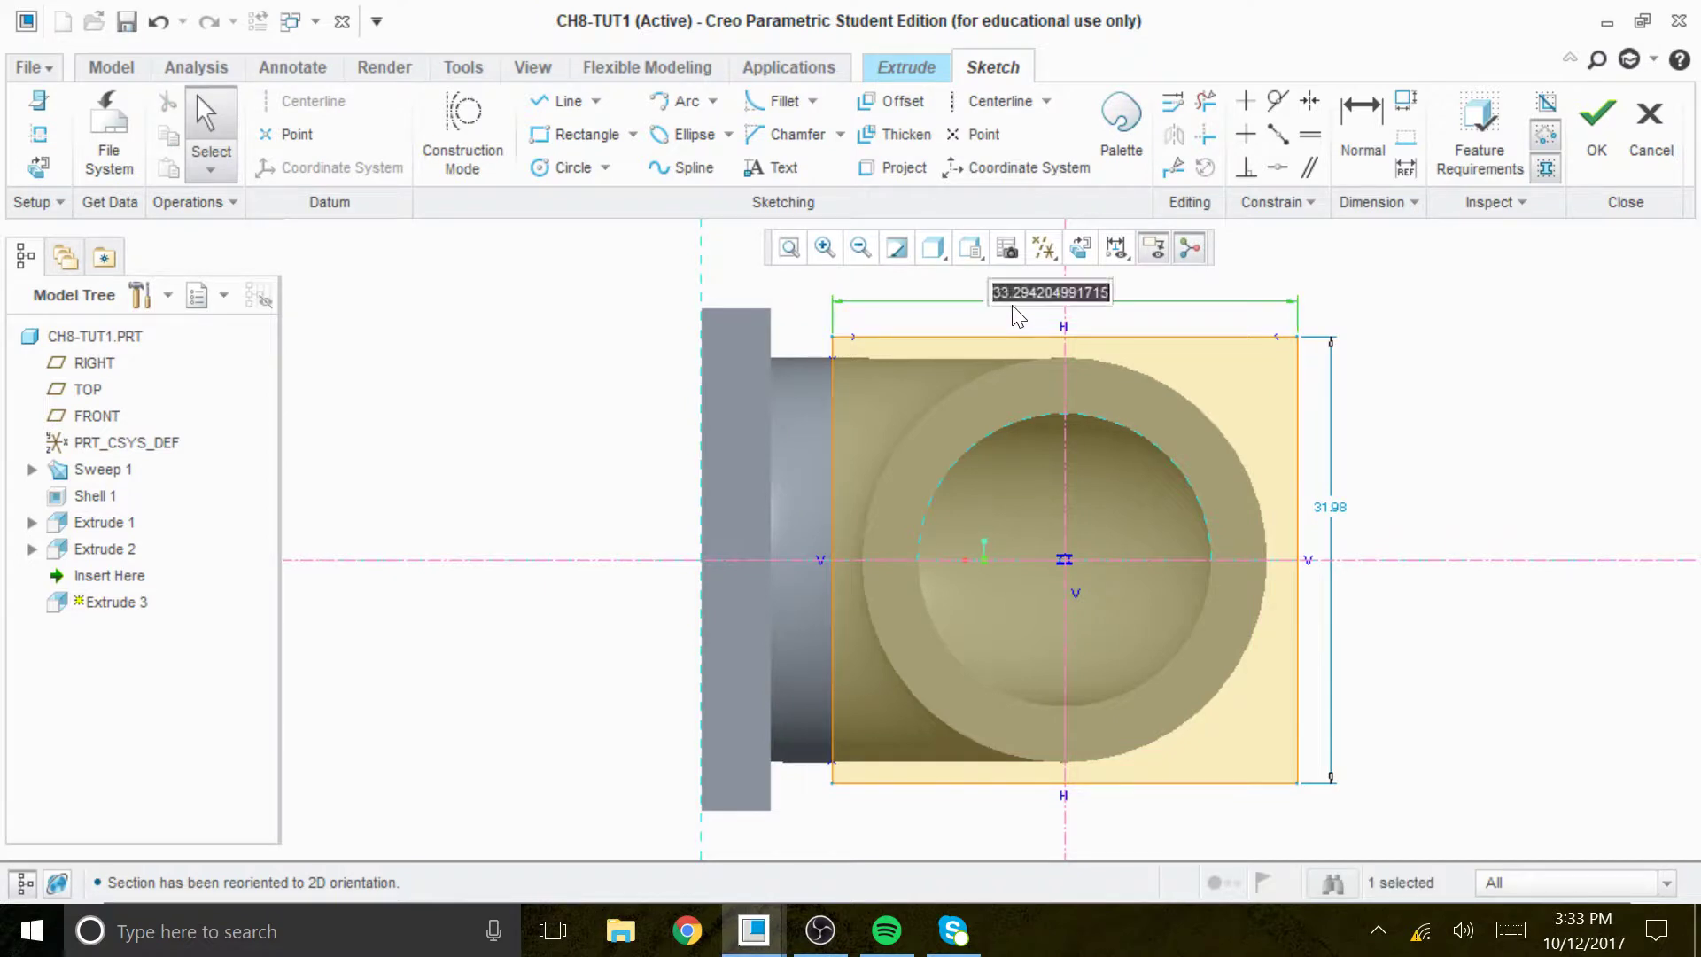
{"action": "type", "text": "36"}
{"action": "key", "text": "Return"}
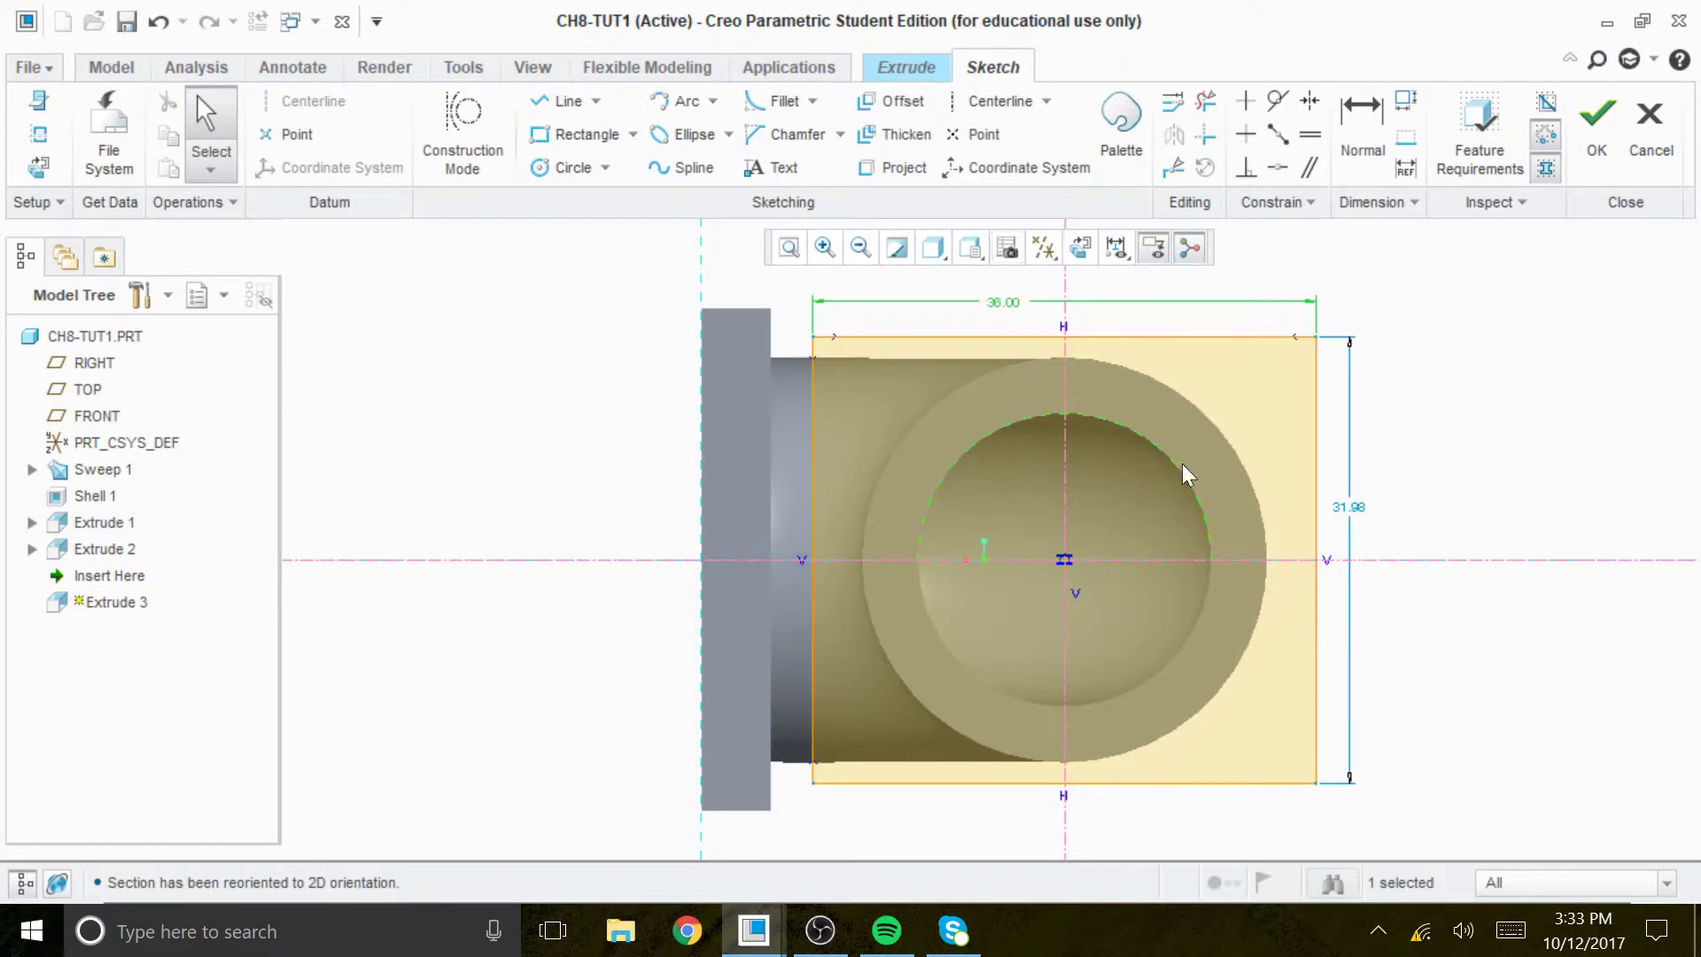
{"action": "double_click", "coordinate": [1360, 509]}
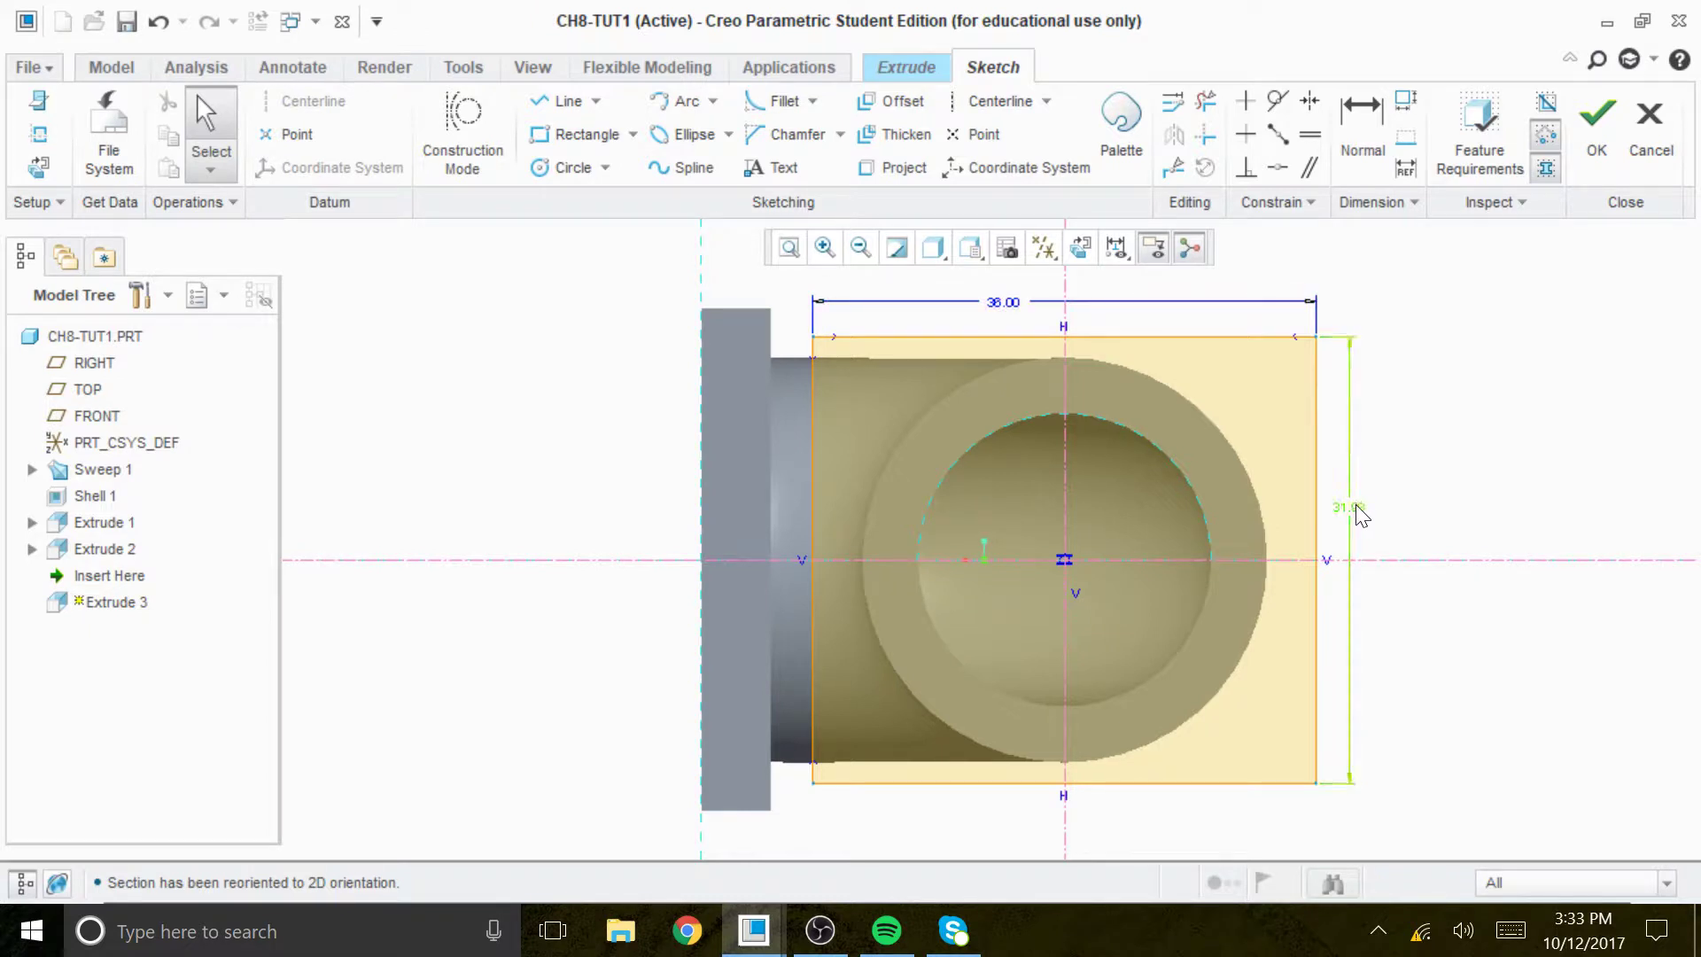
{"action": "type", "text": "36"}
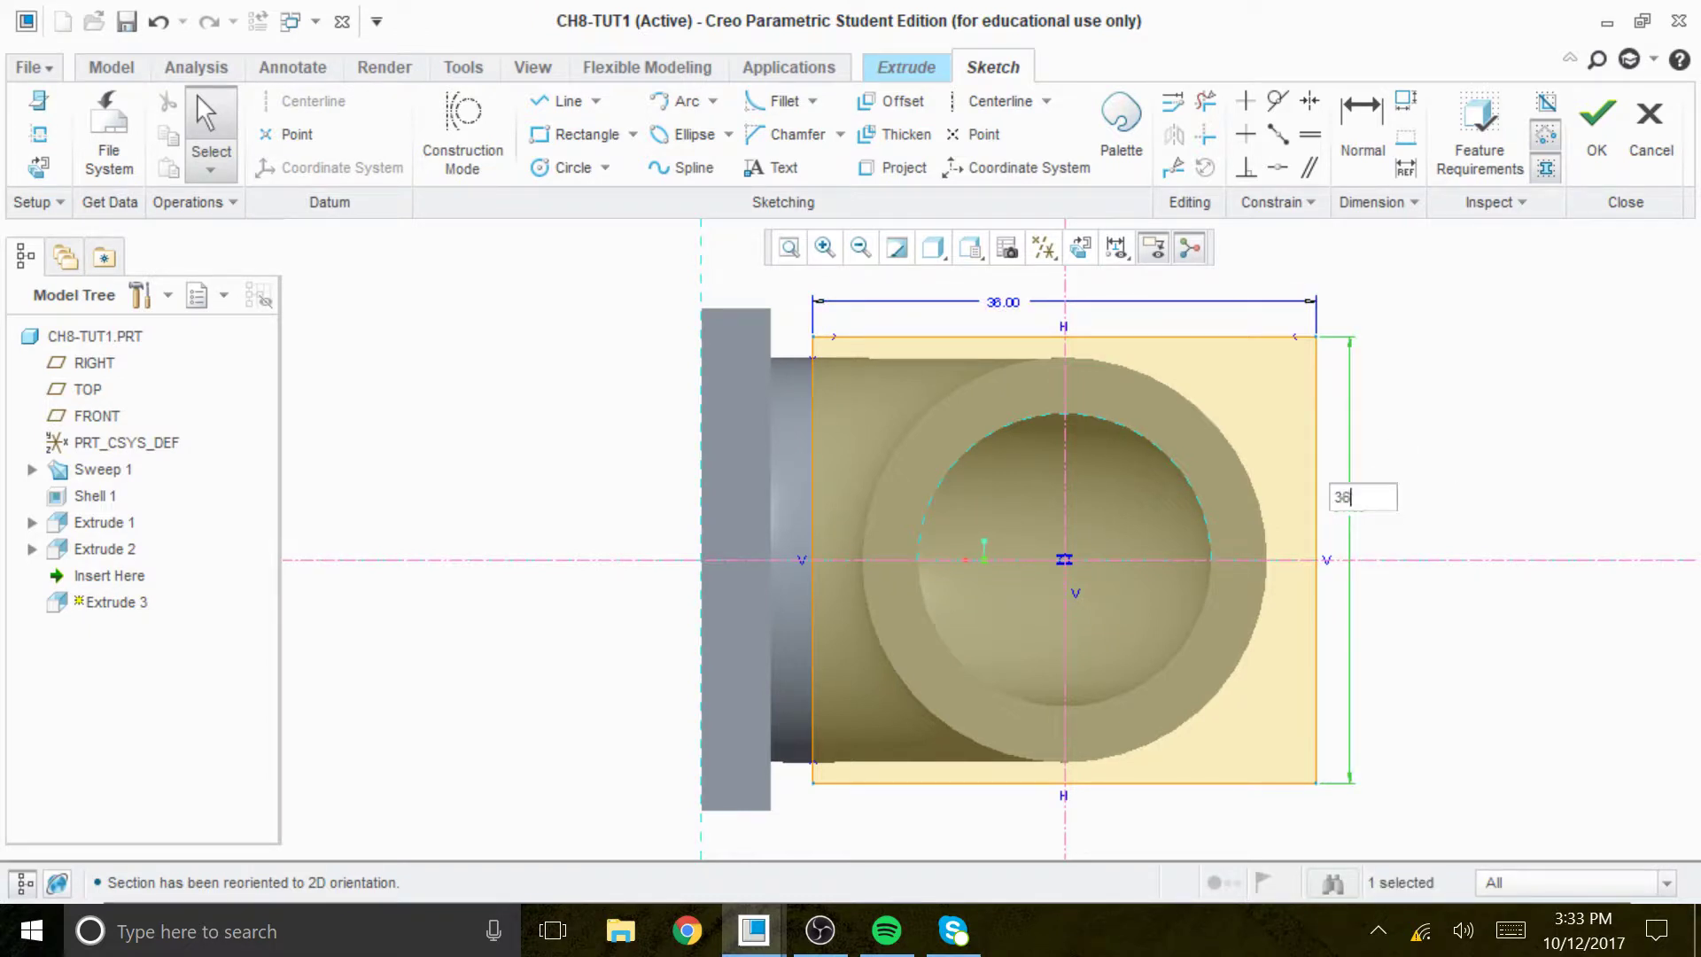
{"action": "key", "text": "Return"}
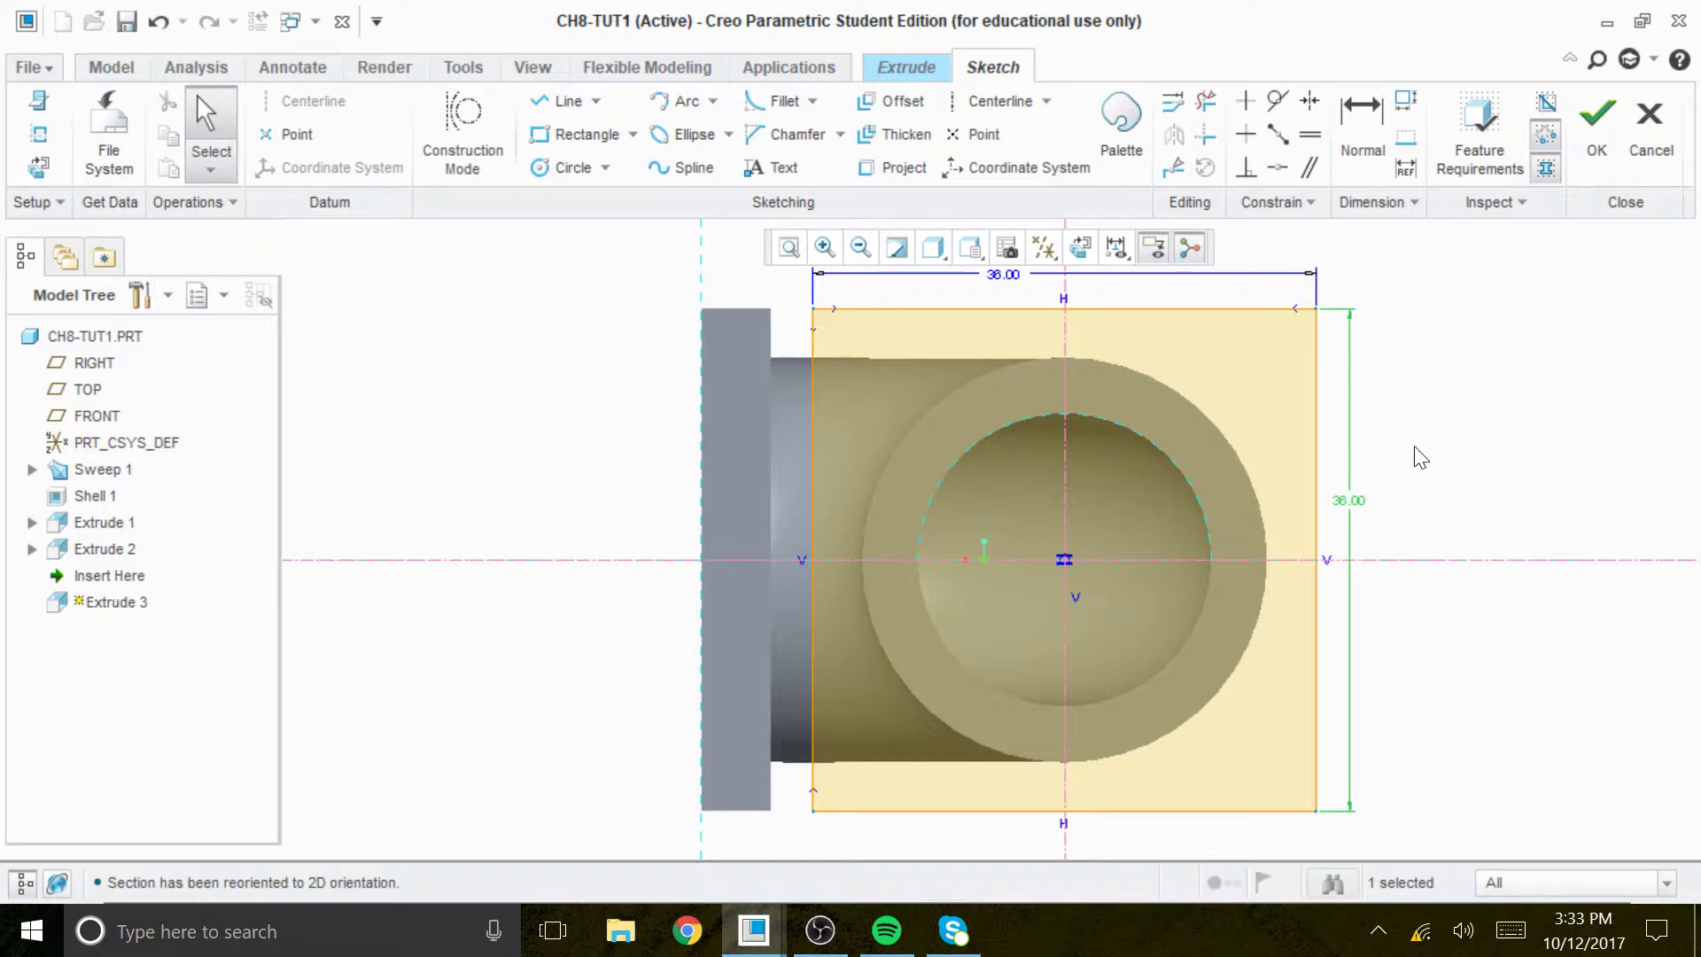
{"action": "scroll", "coordinate": [1368, 610], "scroll_direction": "down", "scroll_amount": 2}
Exit the sketch and extrude the square 5.00 deep with the direction flipped
{"action": "mouse_move", "coordinate": [1371, 748]}
{"action": "middle_mouse_down"}
{"action": "mouse_move", "coordinate": [1367, 653]}
{"action": "mouse_move", "coordinate": [1338, 666]}
{"action": "mouse_move", "coordinate": [1355, 682]}
{"action": "middle_mouse_up"}
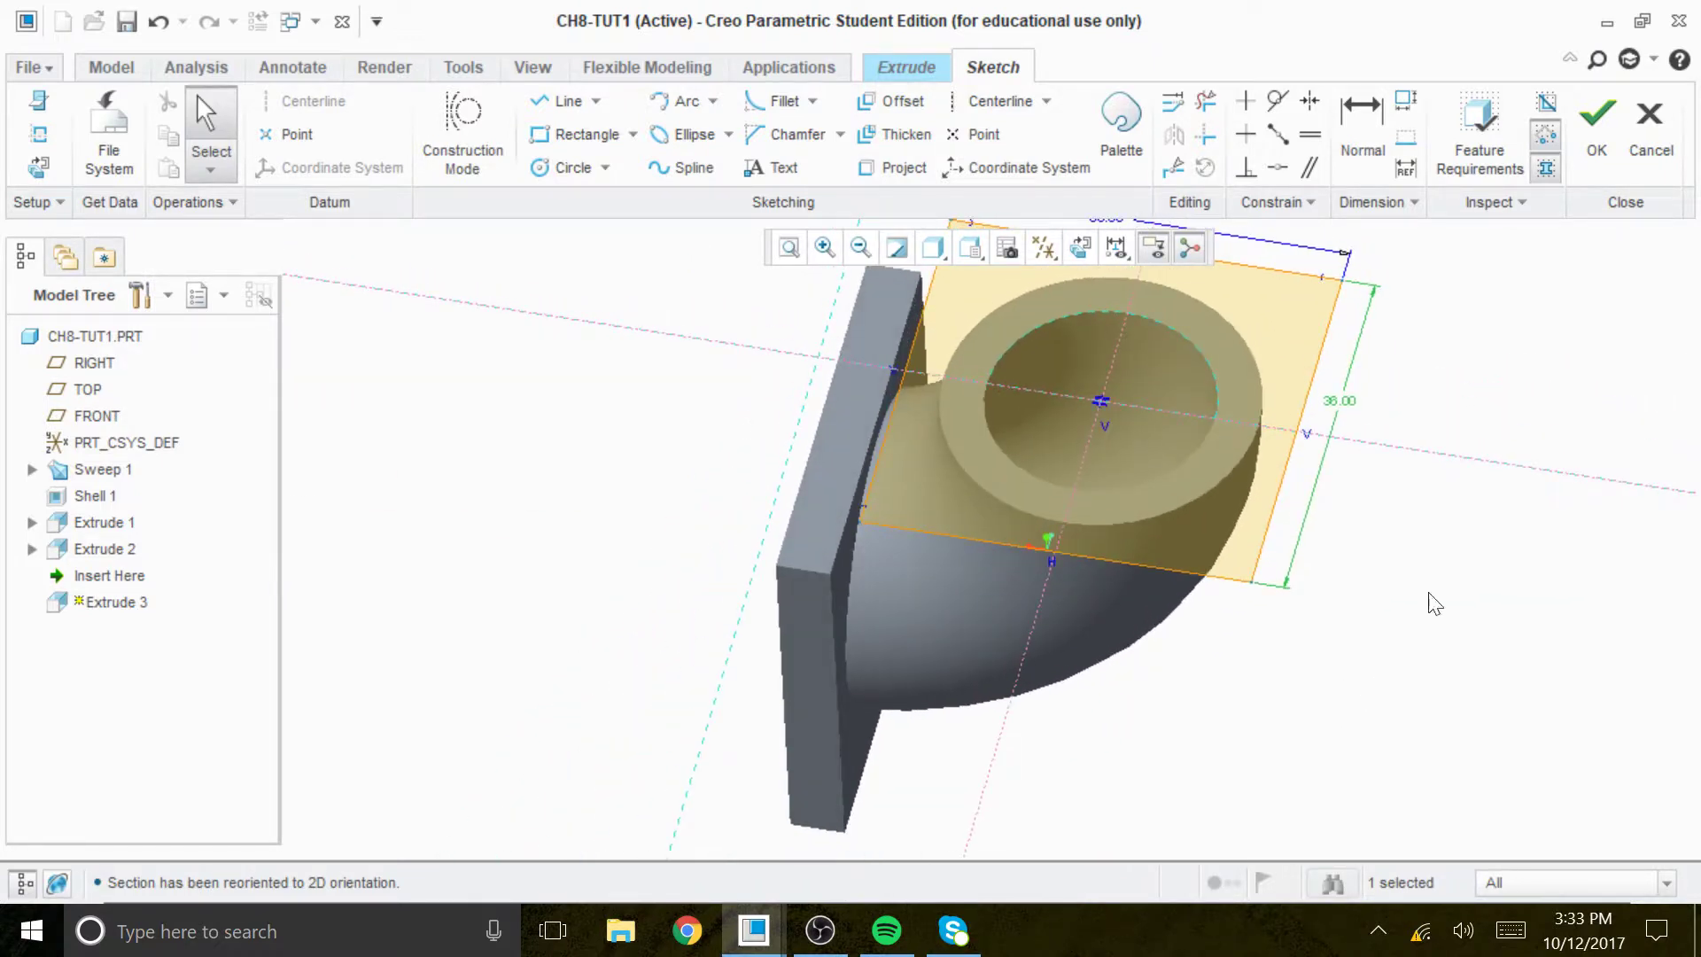
{"action": "left_click", "coordinate": [1597, 120]}
{"action": "left_click", "coordinate": [217, 134]}
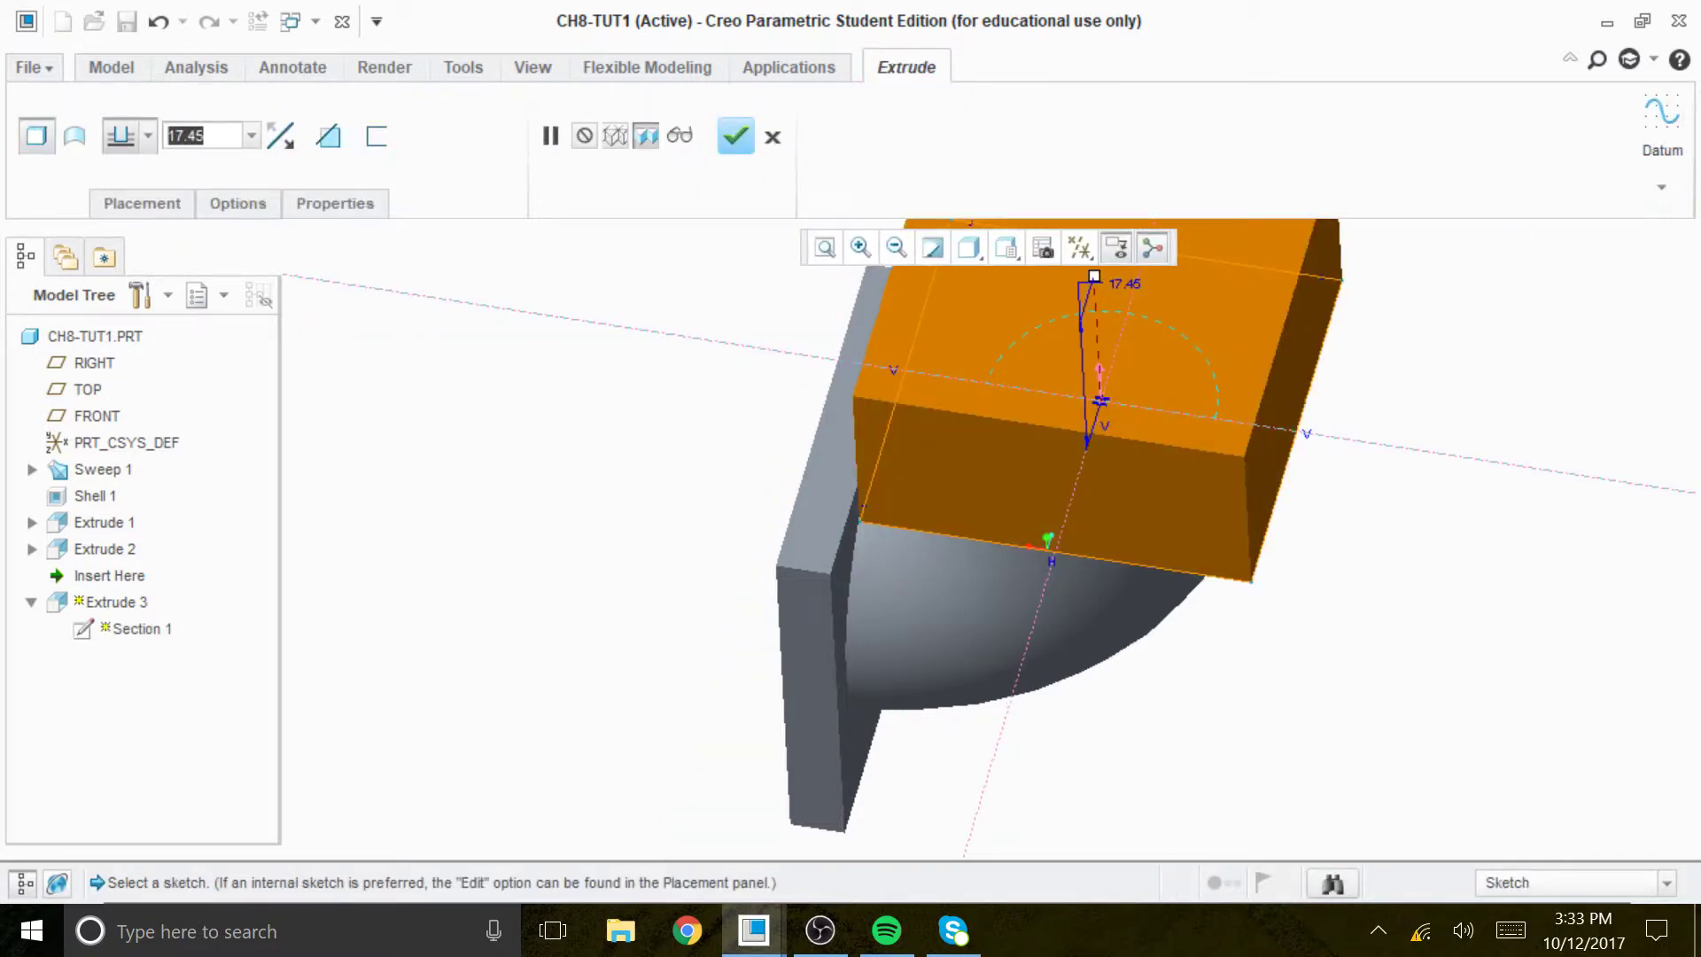
{"action": "type", "text": "5"}
{"action": "key", "text": "Return"}
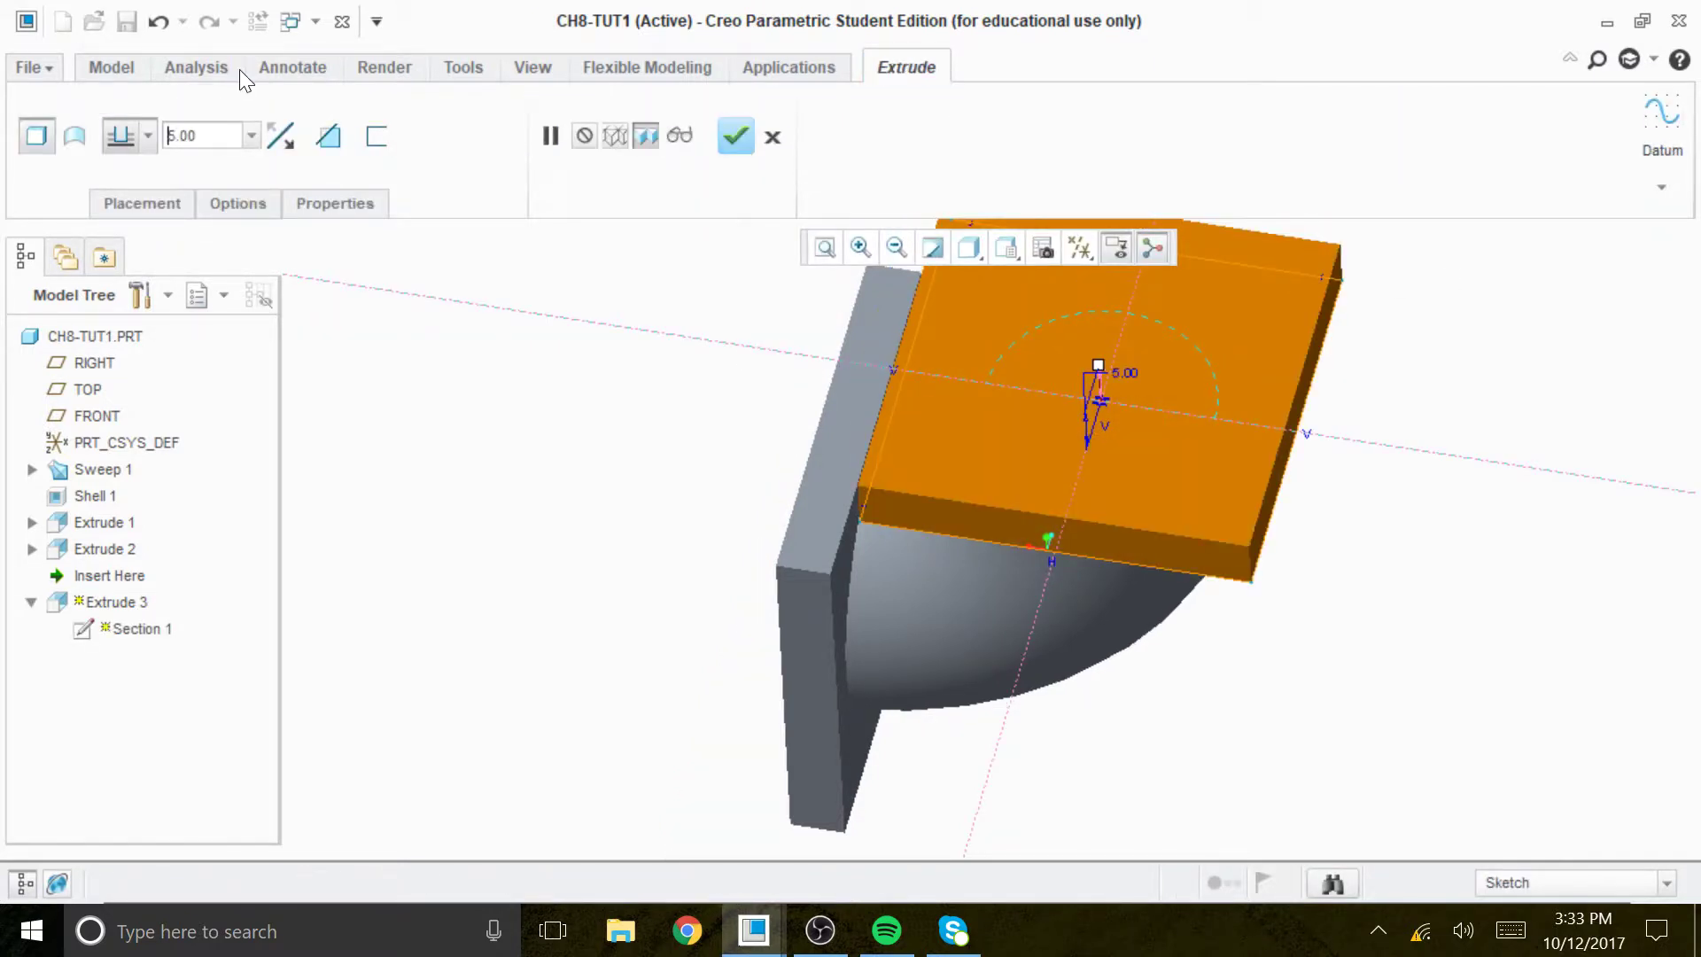
{"action": "left_click", "coordinate": [284, 140]}
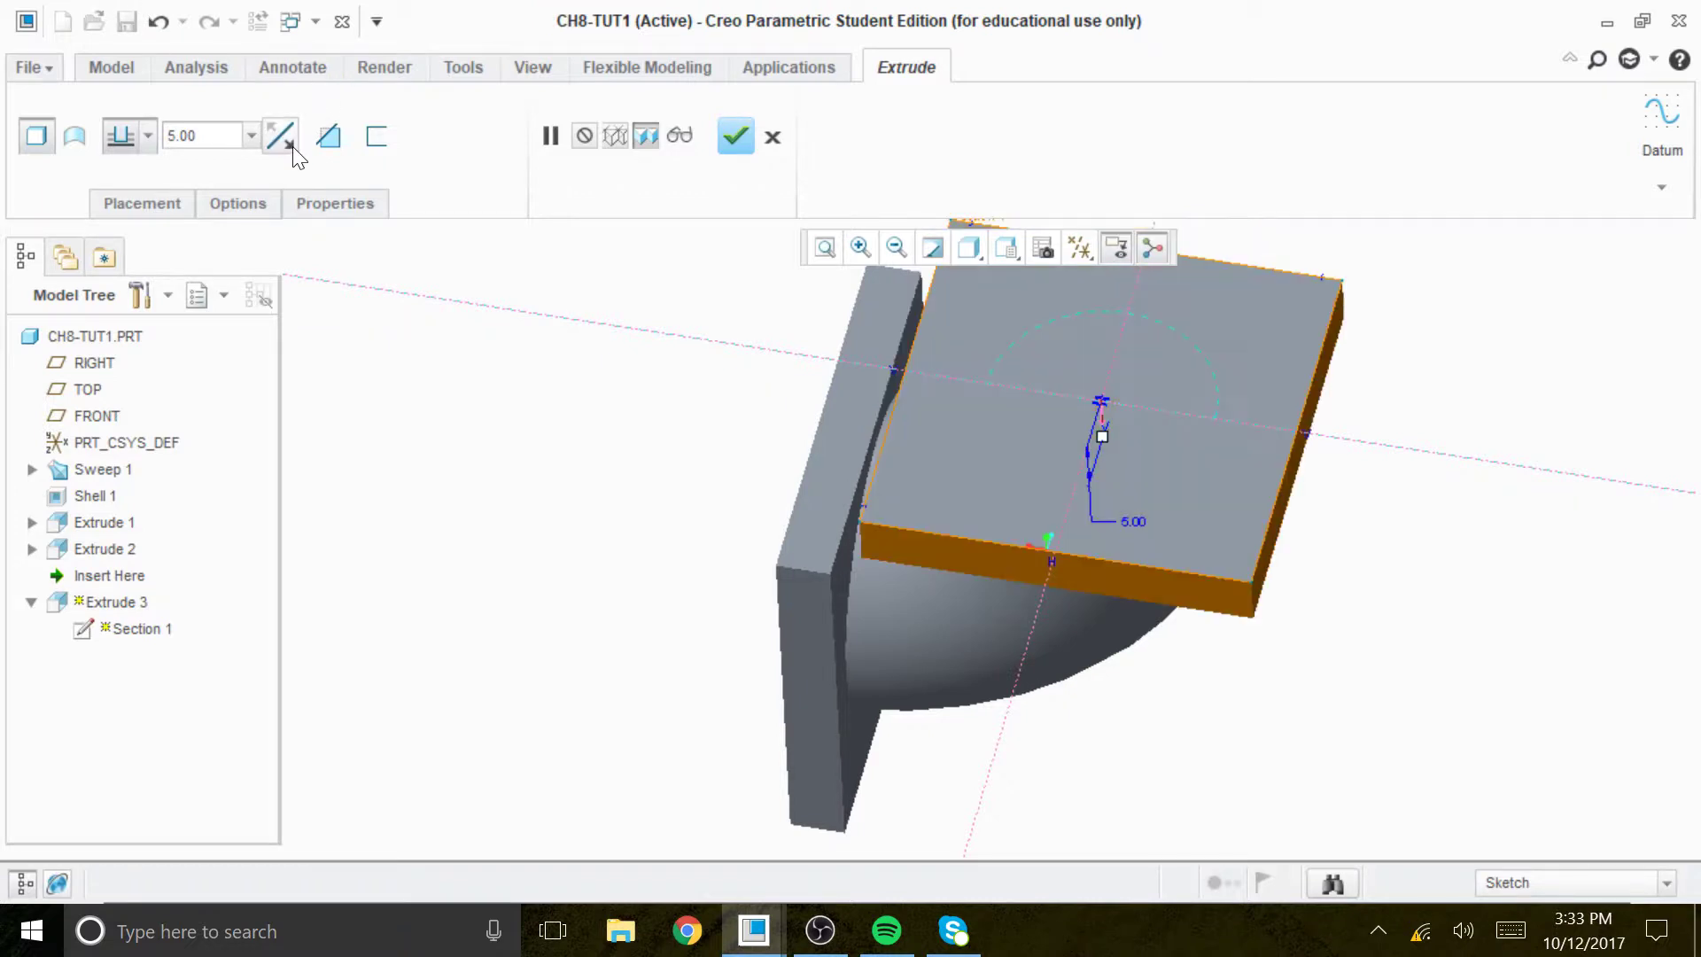
{"action": "left_click", "coordinate": [735, 136]}
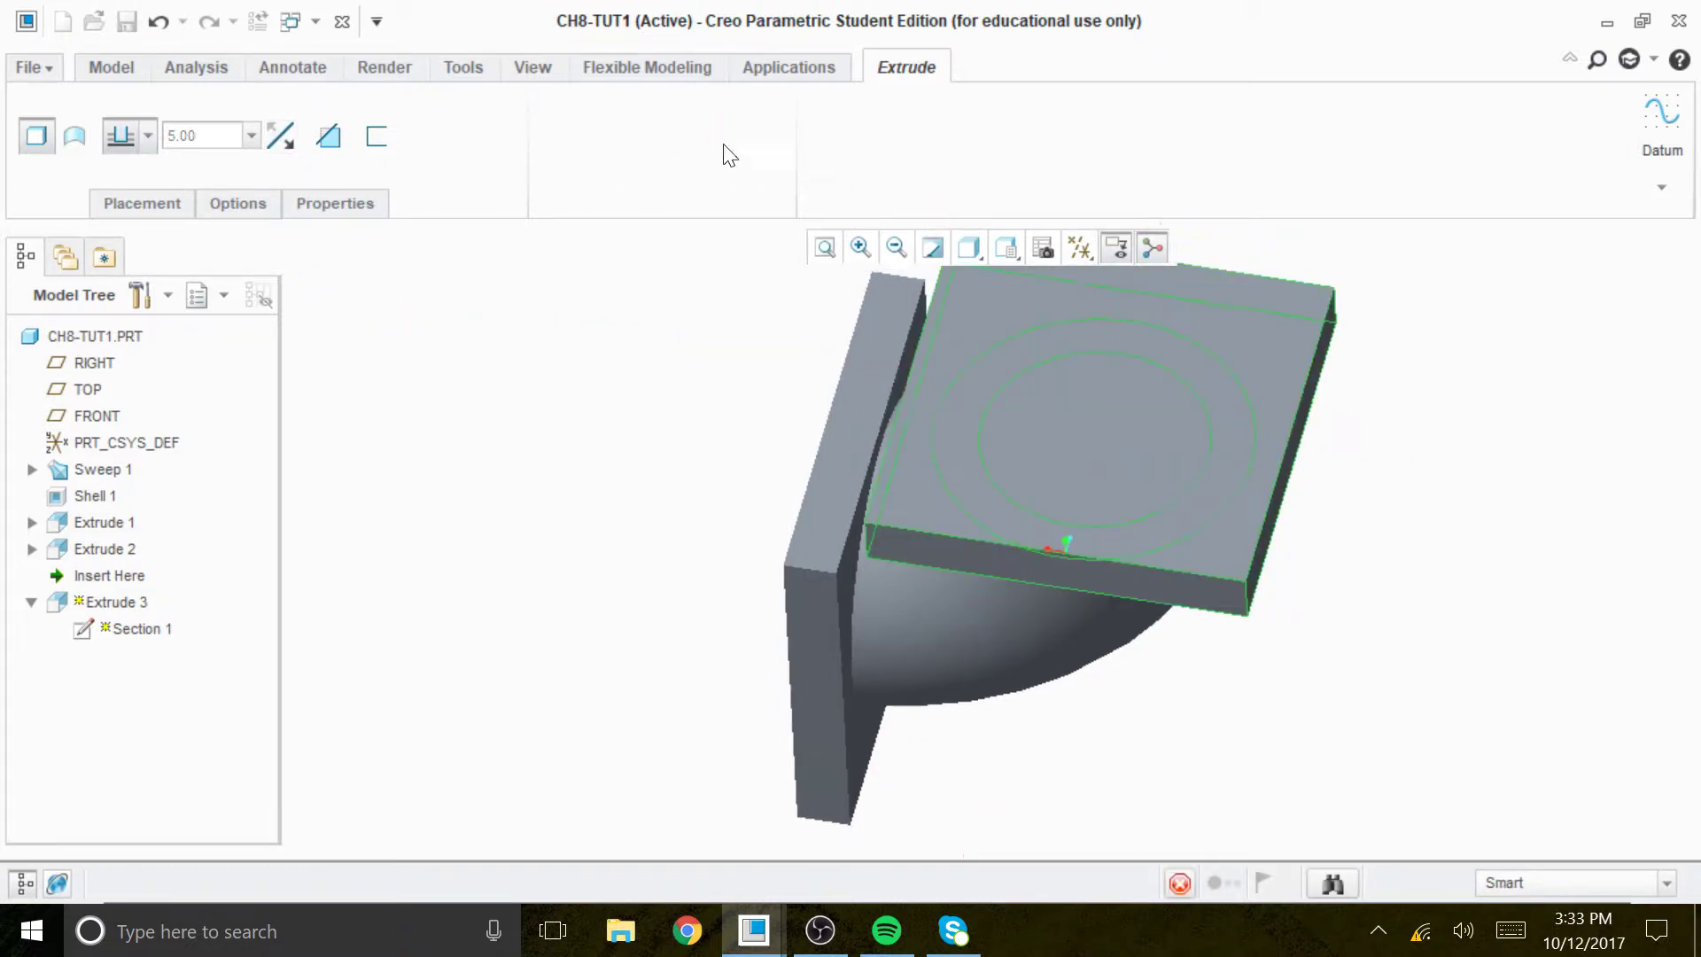
{"action": "middle_click_drag", "start_coordinate": [1043, 615], "coordinate": [1116, 676]}
{"action": "middle_click_drag", "start_coordinate": [1138, 729], "coordinate": [1121, 565]}
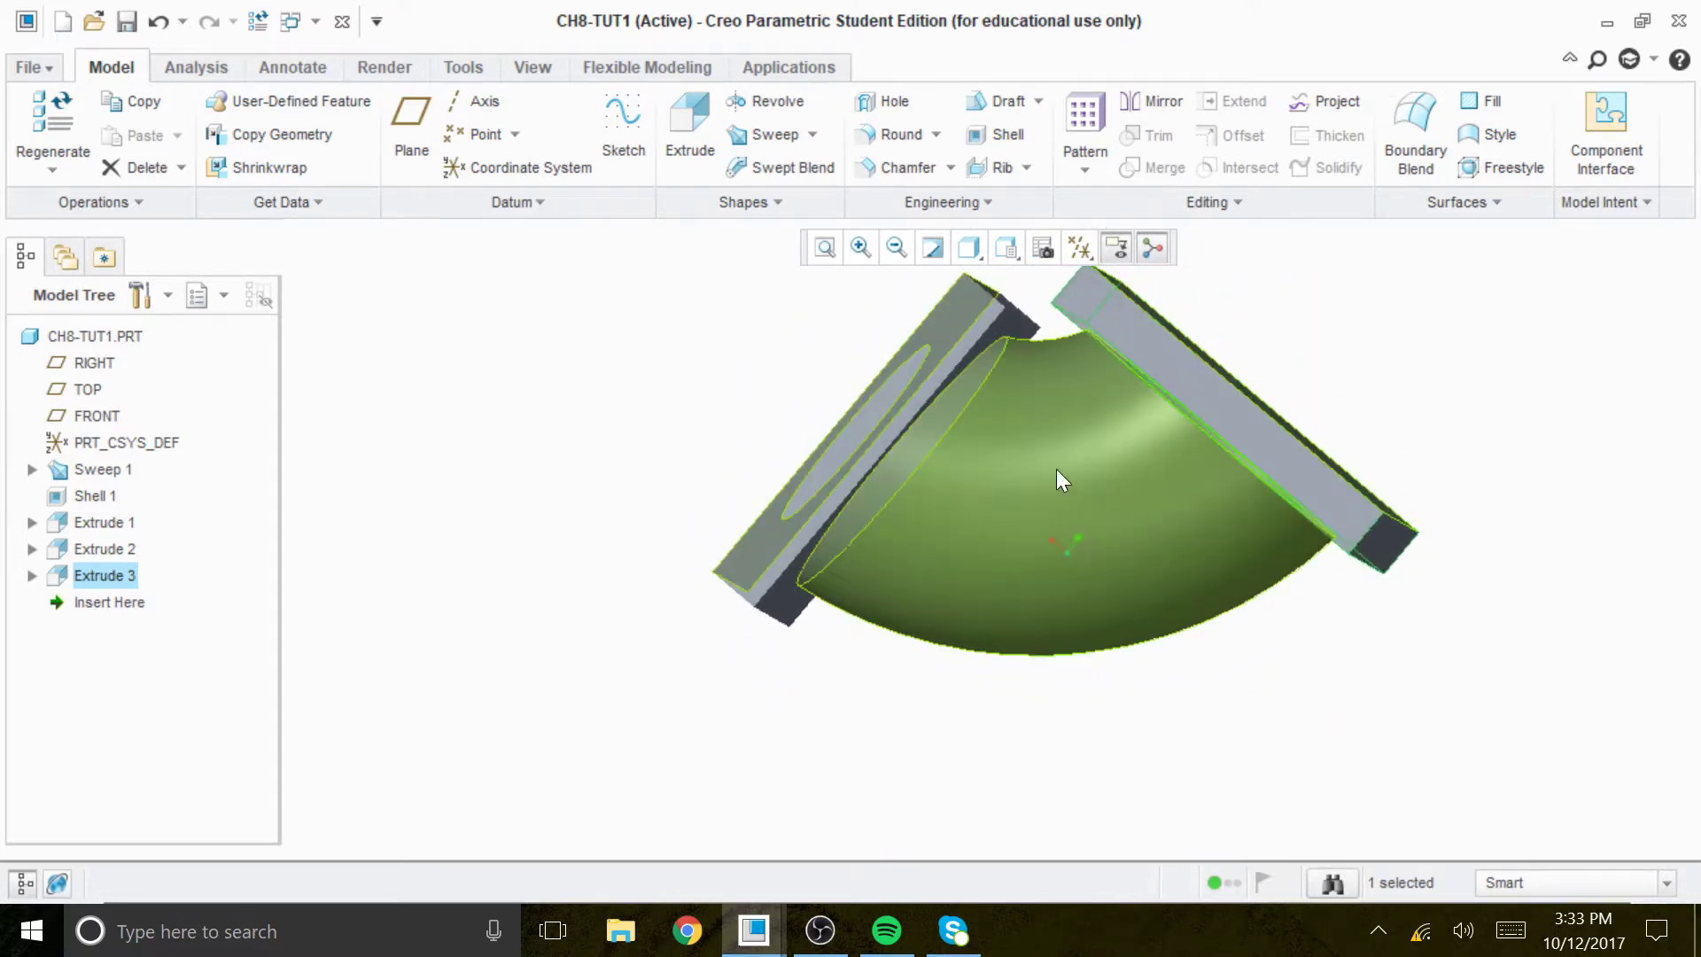
{"action": "mouse_move", "coordinate": [1187, 494]}
{"action": "middle_mouse_down"}
{"action": "mouse_move", "coordinate": [1358, 560]}
{"action": "mouse_move", "coordinate": [1205, 639]}
{"action": "mouse_move", "coordinate": [1188, 802]}
{"action": "mouse_move", "coordinate": [1225, 620]}
{"action": "mouse_move", "coordinate": [1286, 699]}
{"action": "mouse_move", "coordinate": [1268, 571]}
{"action": "mouse_move", "coordinate": [1264, 610]}
{"action": "middle_mouse_up"}
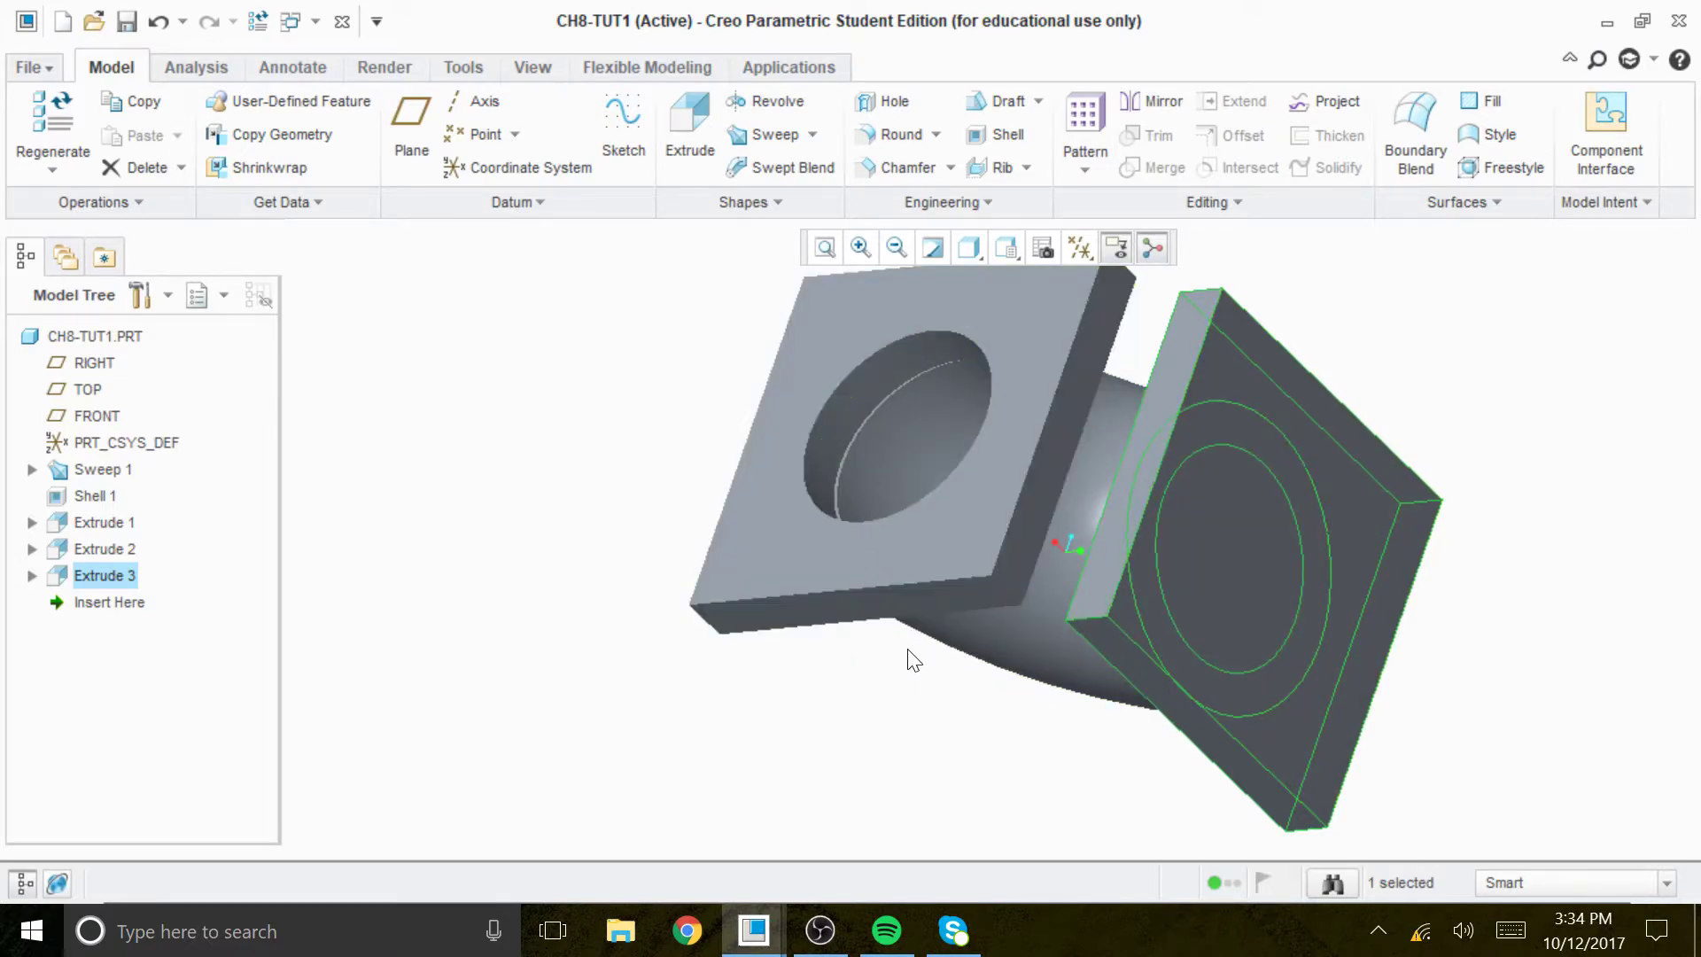
{"action": "mouse_move", "coordinate": [919, 683]}
{"action": "middle_mouse_down"}
{"action": "mouse_move", "coordinate": [881, 665]}
{"action": "mouse_move", "coordinate": [916, 691]}
{"action": "mouse_move", "coordinate": [797, 520]}
{"action": "middle_mouse_up"}
{"action": "left_click", "coordinate": [690, 133]}
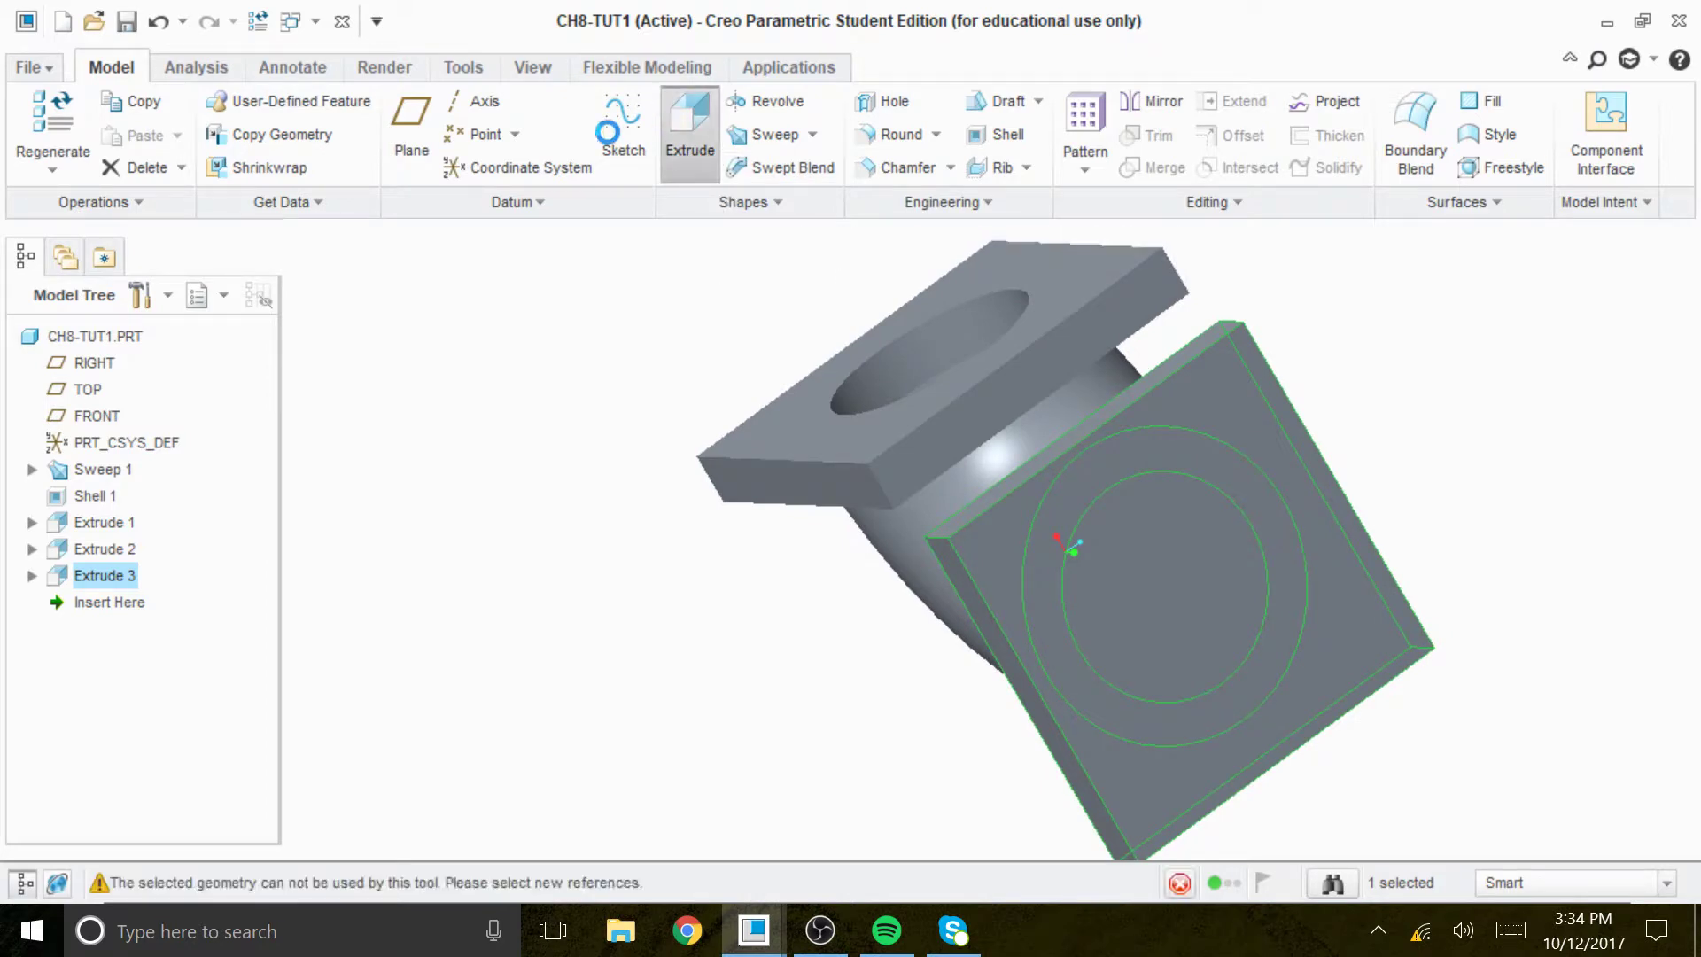
Place Extrude 4's sketch on the square flange face, referencing its circular edges
{"action": "left_click", "coordinate": [146, 203]}
{"action": "left_click", "coordinate": [416, 295]}
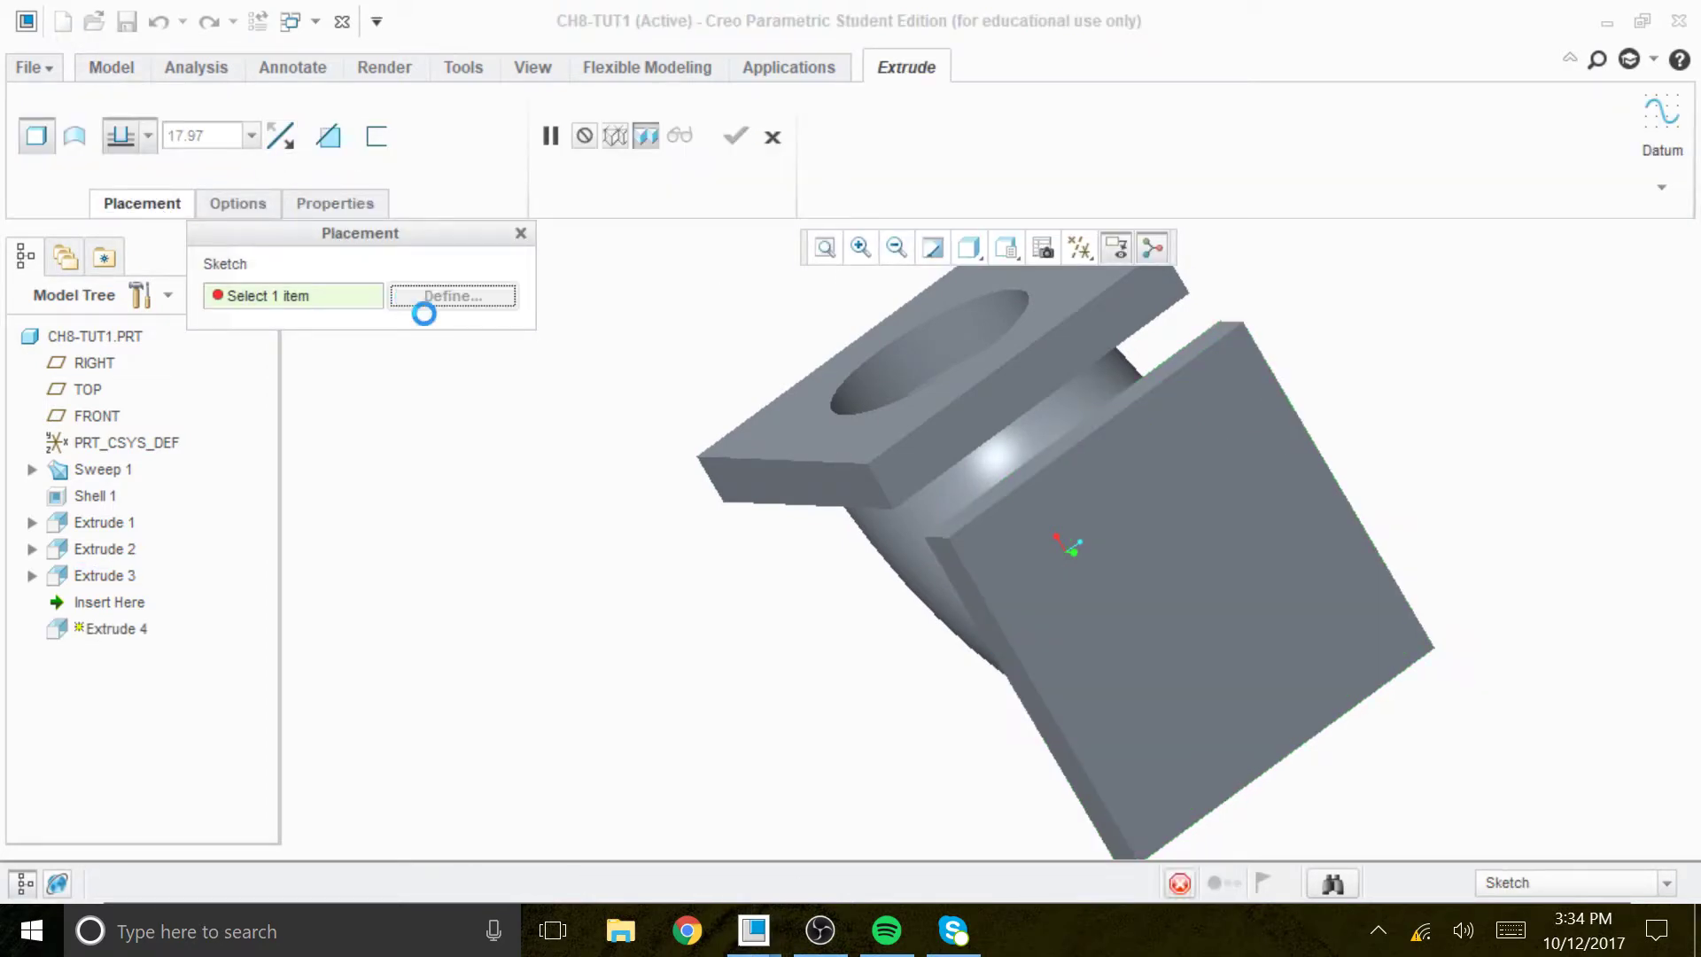
{"action": "left_click", "coordinate": [1151, 556]}
{"action": "left_click", "coordinate": [1554, 585]}
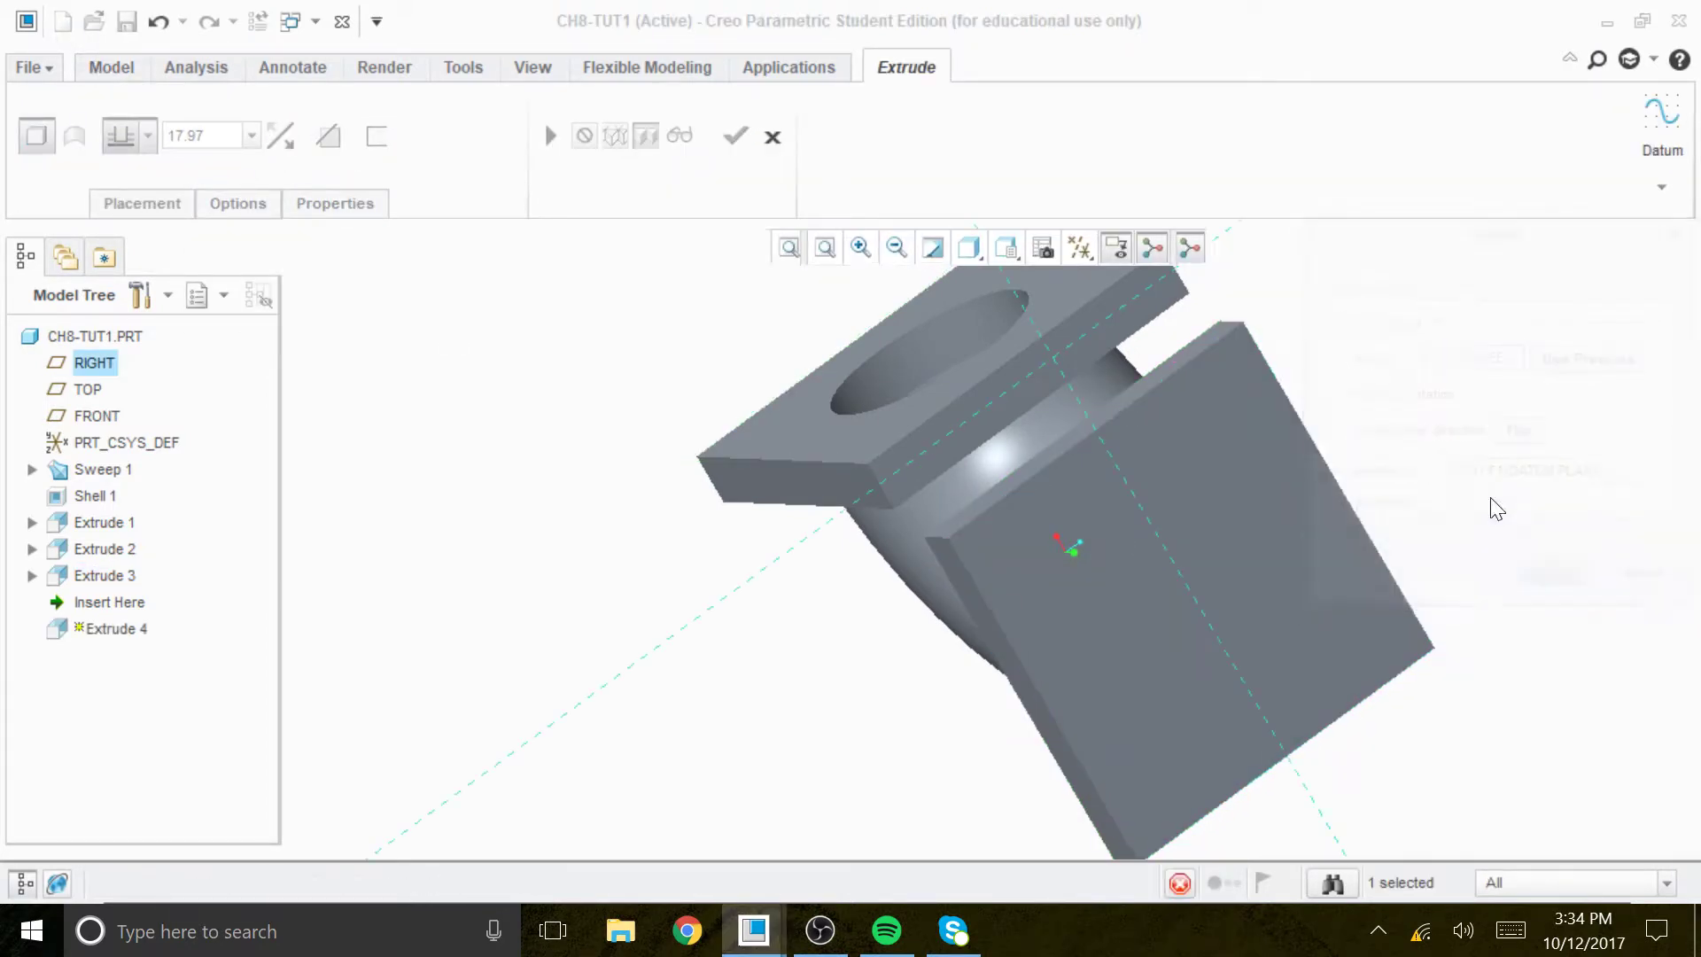
{"action": "left_click", "coordinate": [1079, 253]}
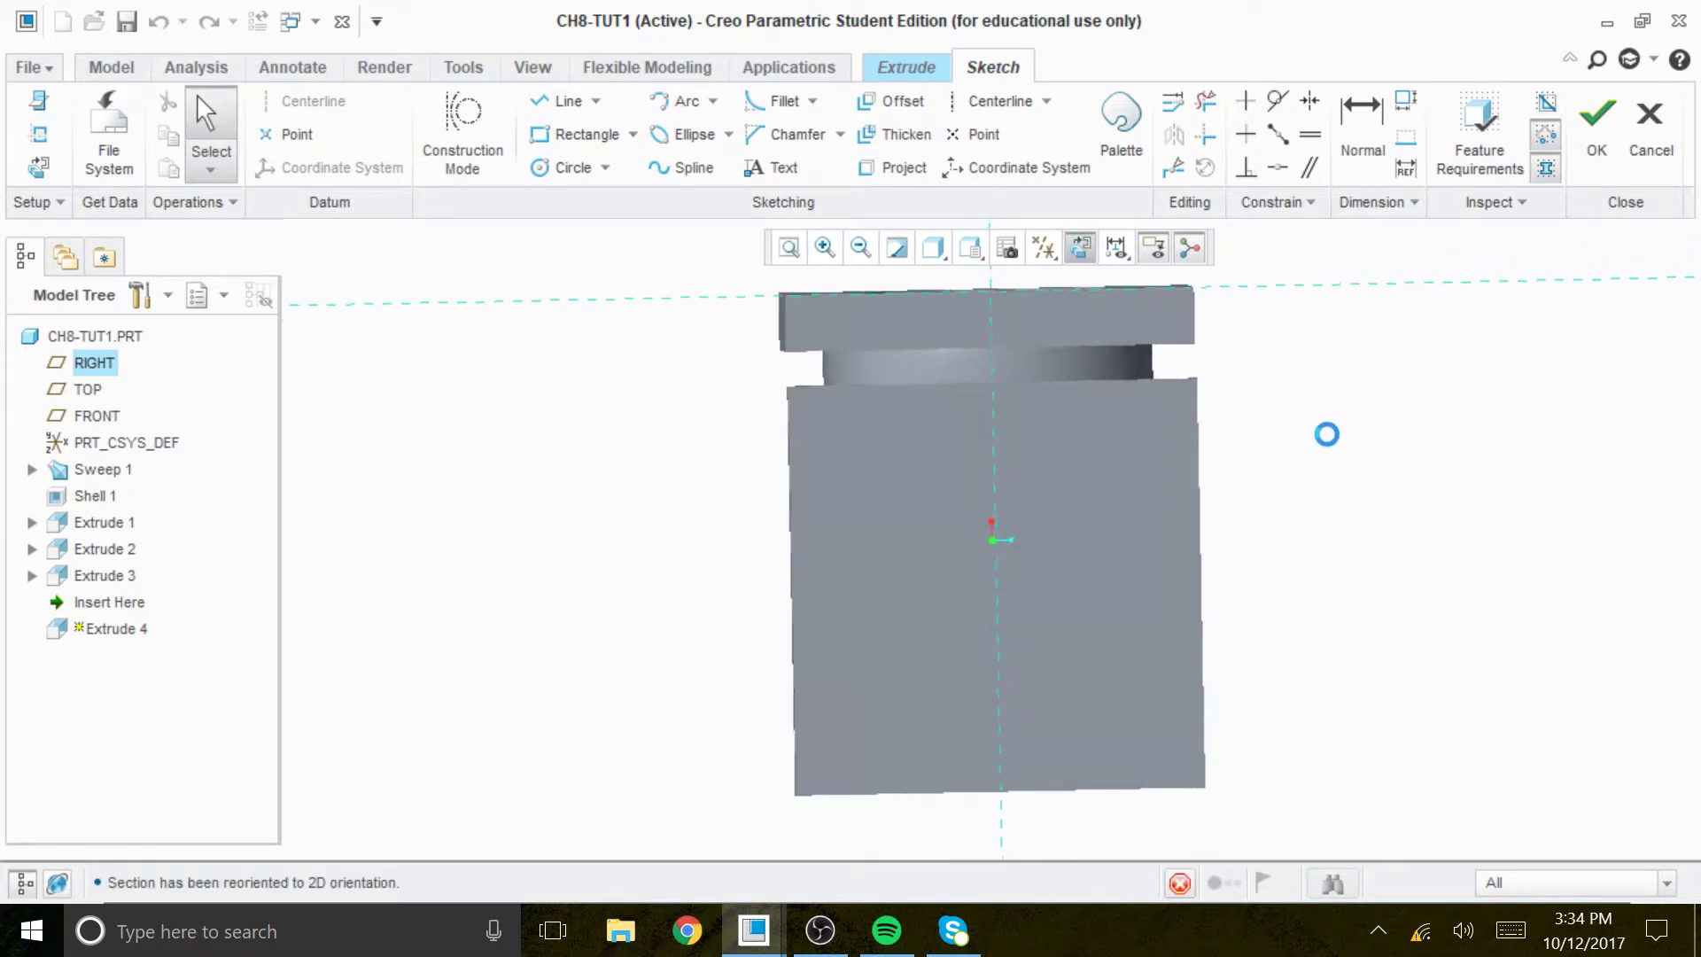
{"action": "right_click", "coordinate": [1339, 462]}
{"action": "left_click", "coordinate": [1187, 504]}
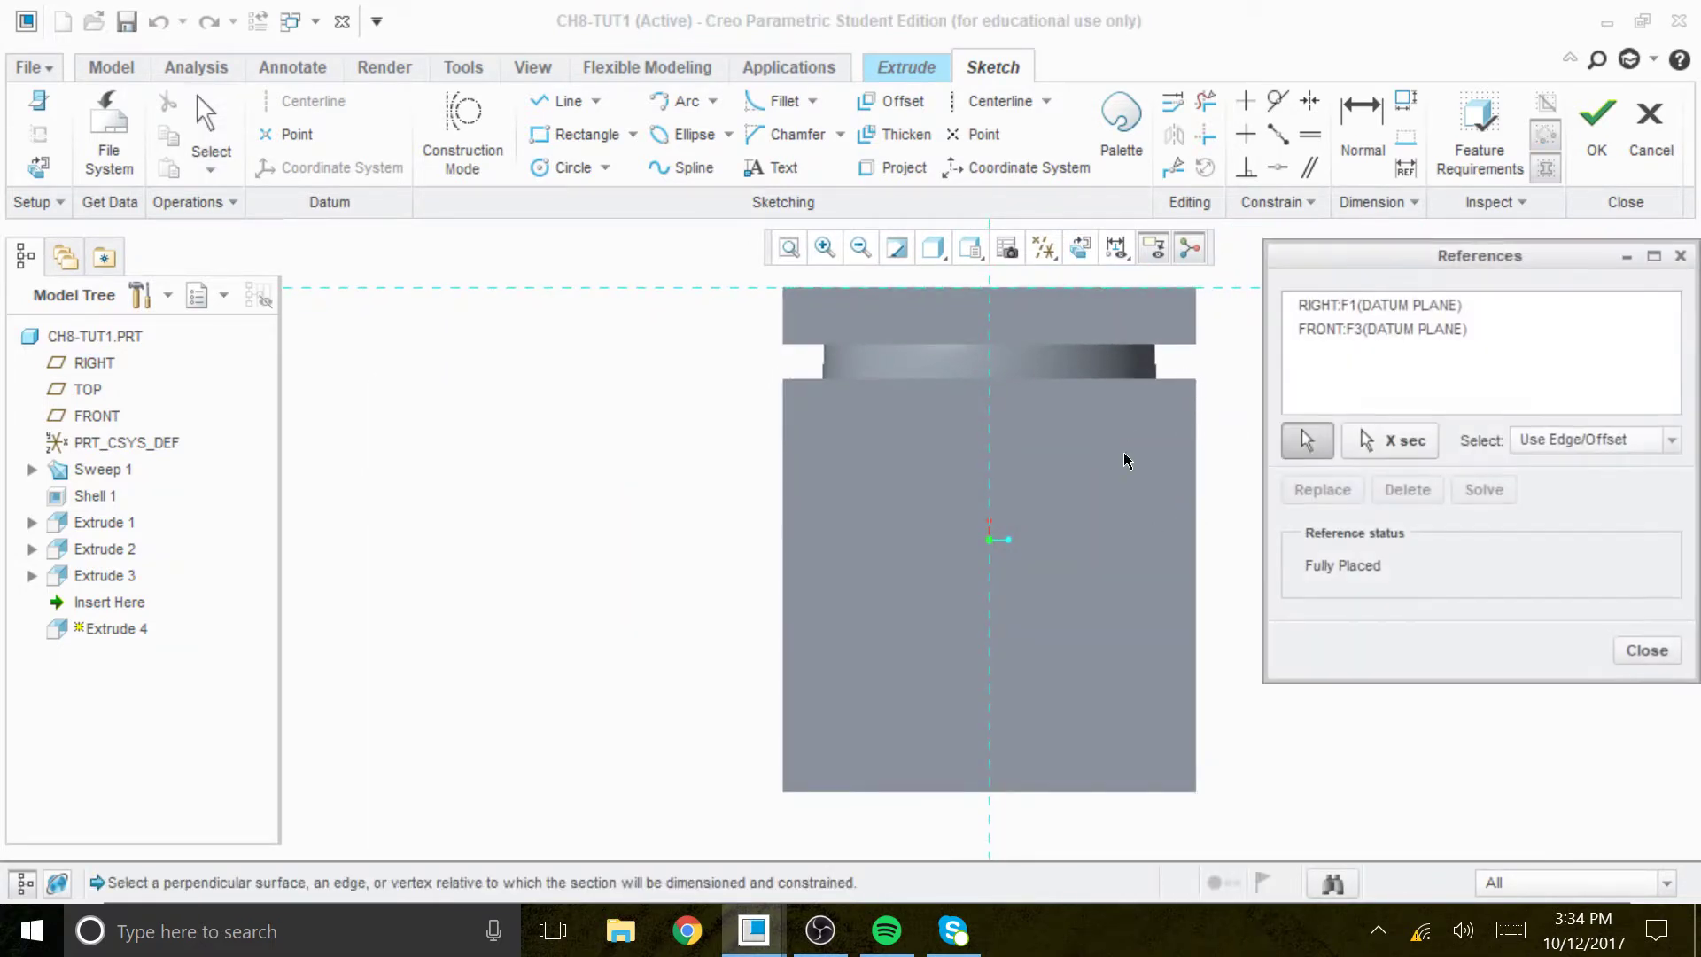
{"action": "left_click", "coordinate": [1025, 467]}
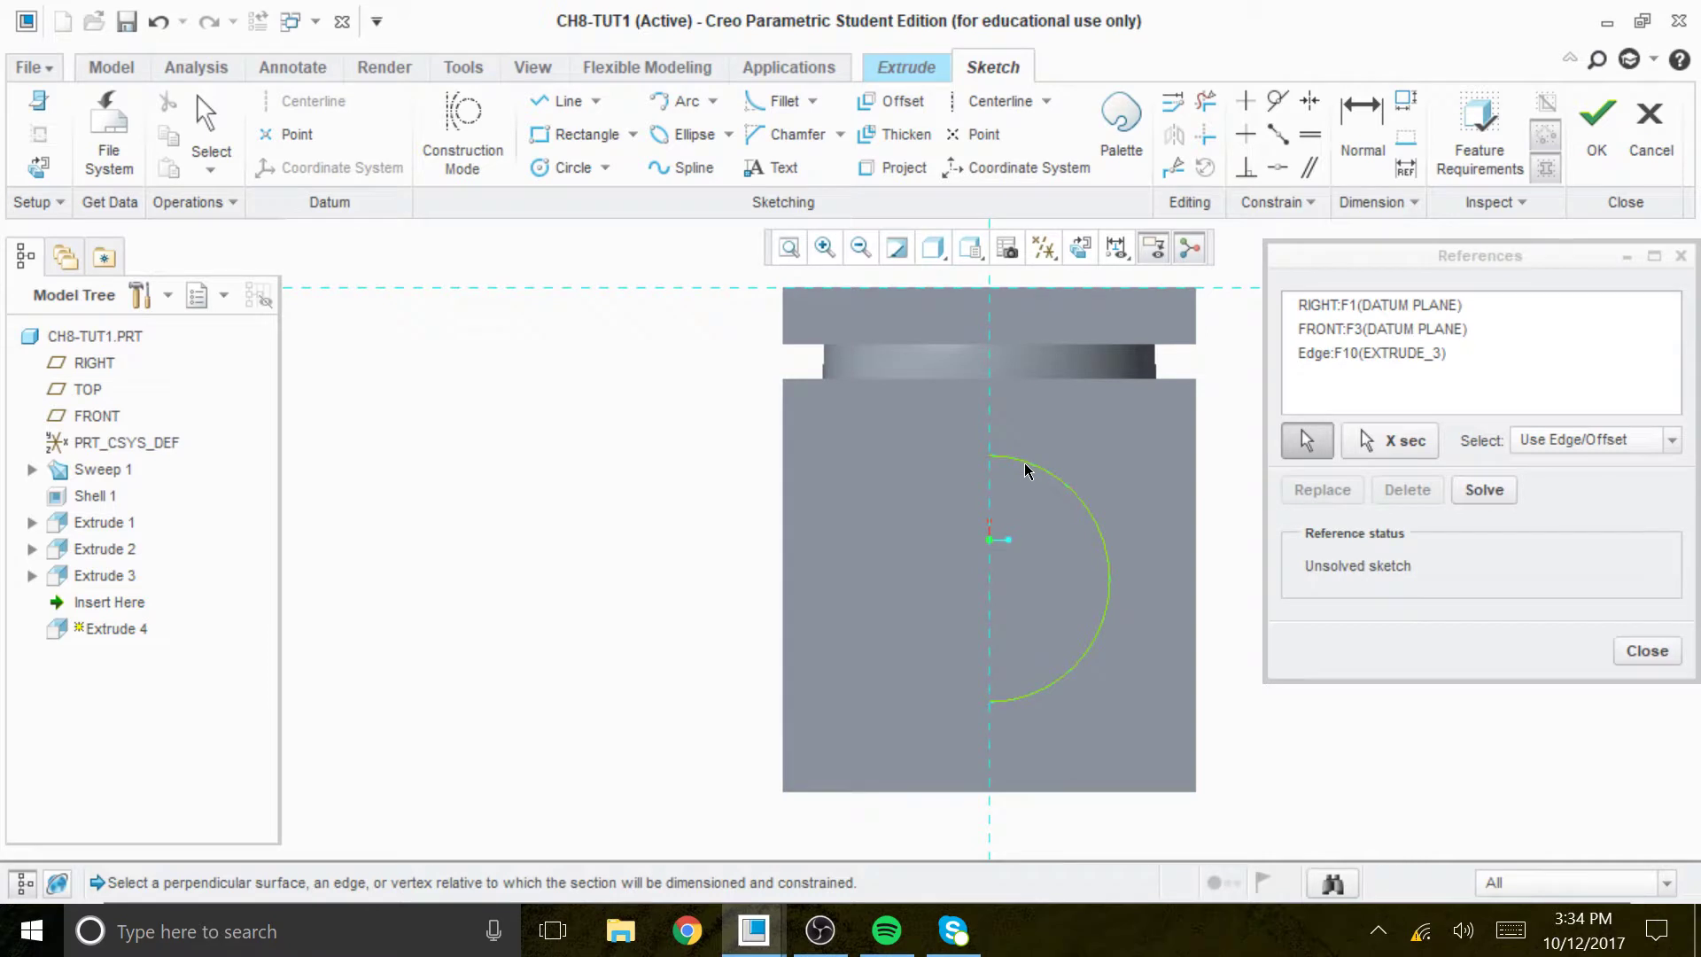
{"action": "left_click", "coordinate": [913, 501]}
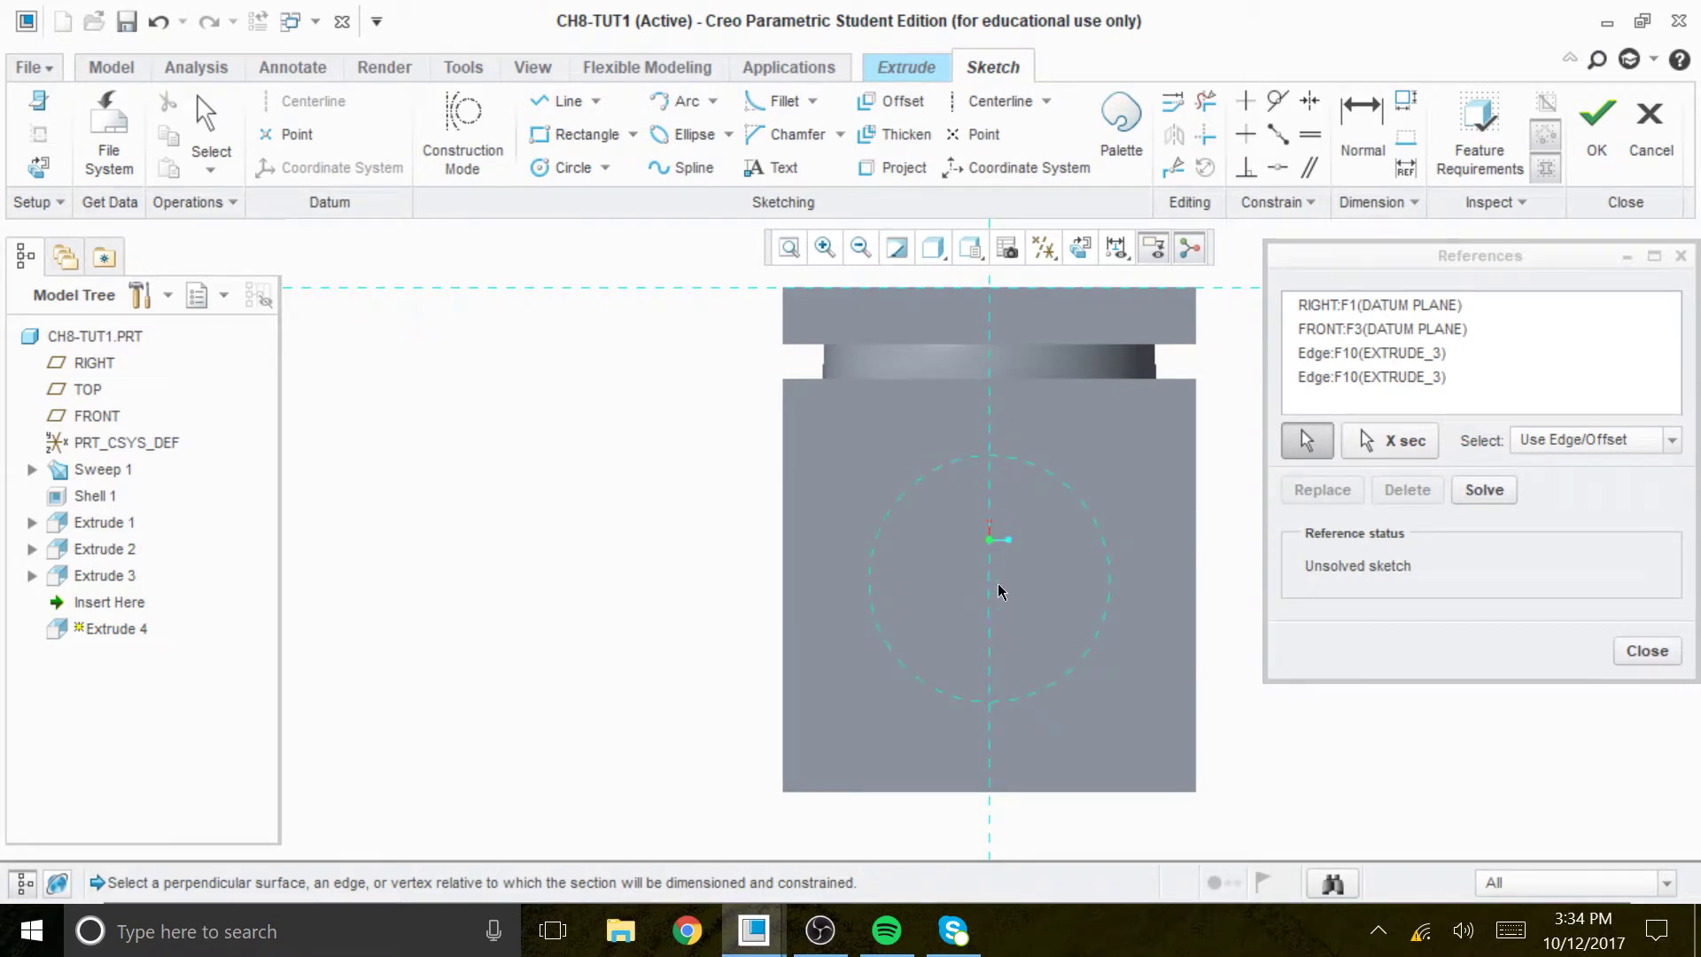
{"action": "left_click", "coordinate": [1484, 490]}
{"action": "left_click", "coordinate": [1647, 650]}
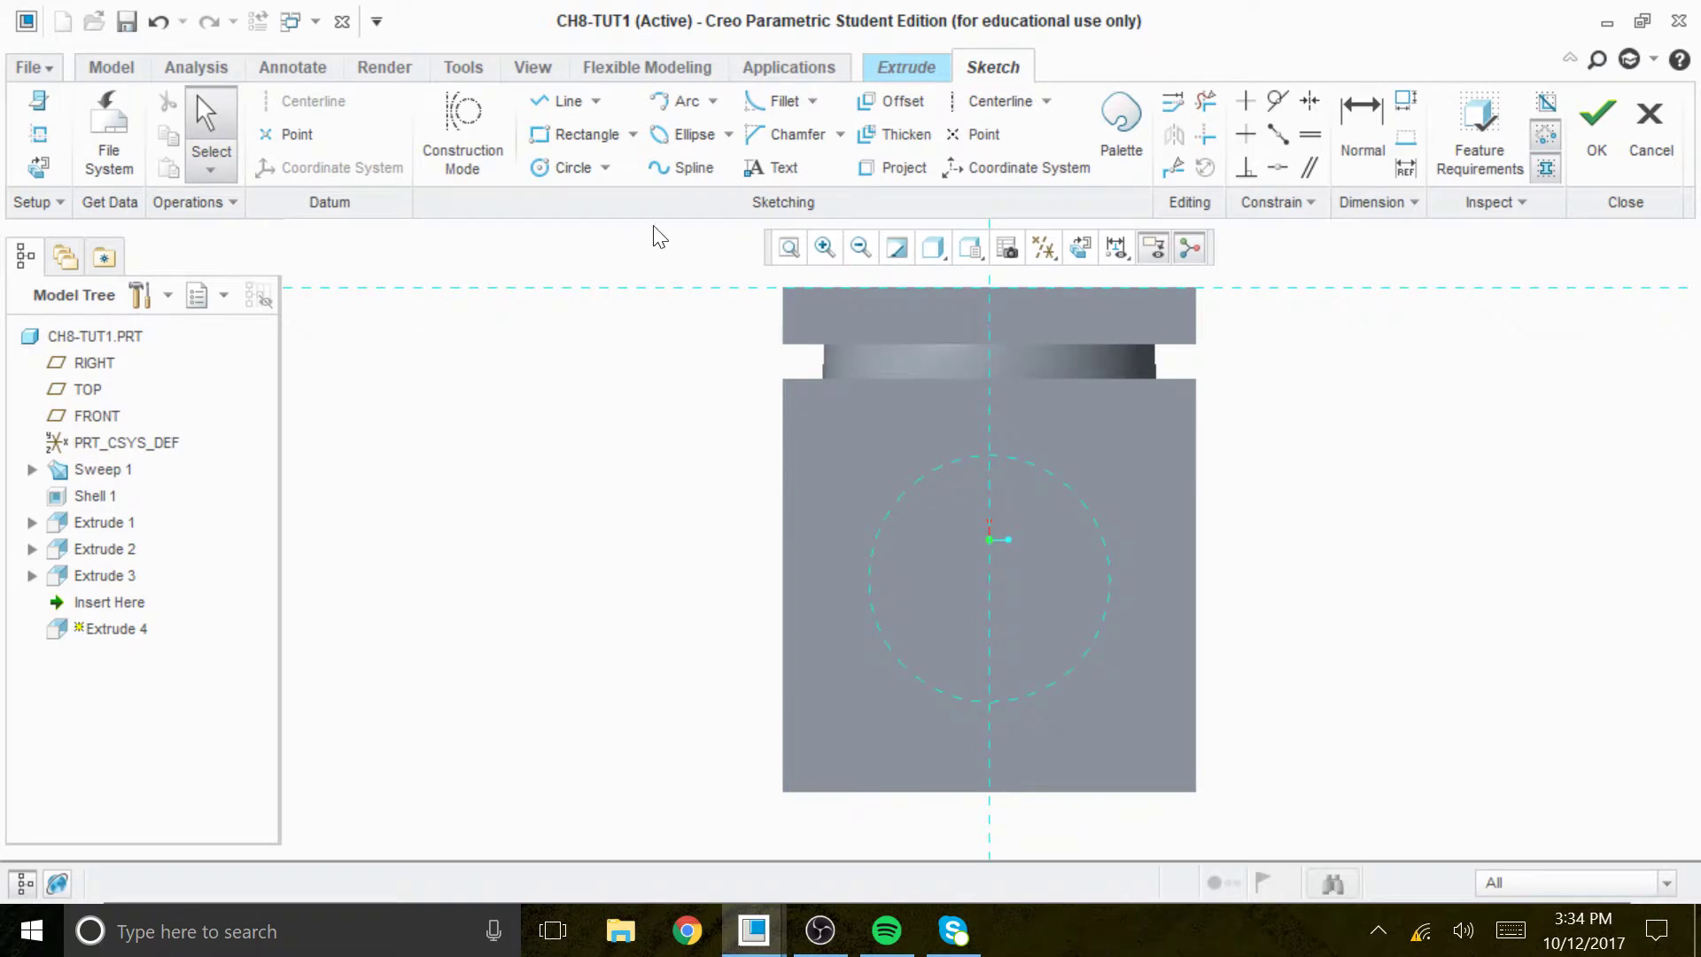
Project the flange's top and left edges into the sketch
{"action": "left_click", "coordinate": [902, 180]}
{"action": "left_click", "coordinate": [1066, 380]}
{"action": "left_click", "coordinate": [787, 540]}
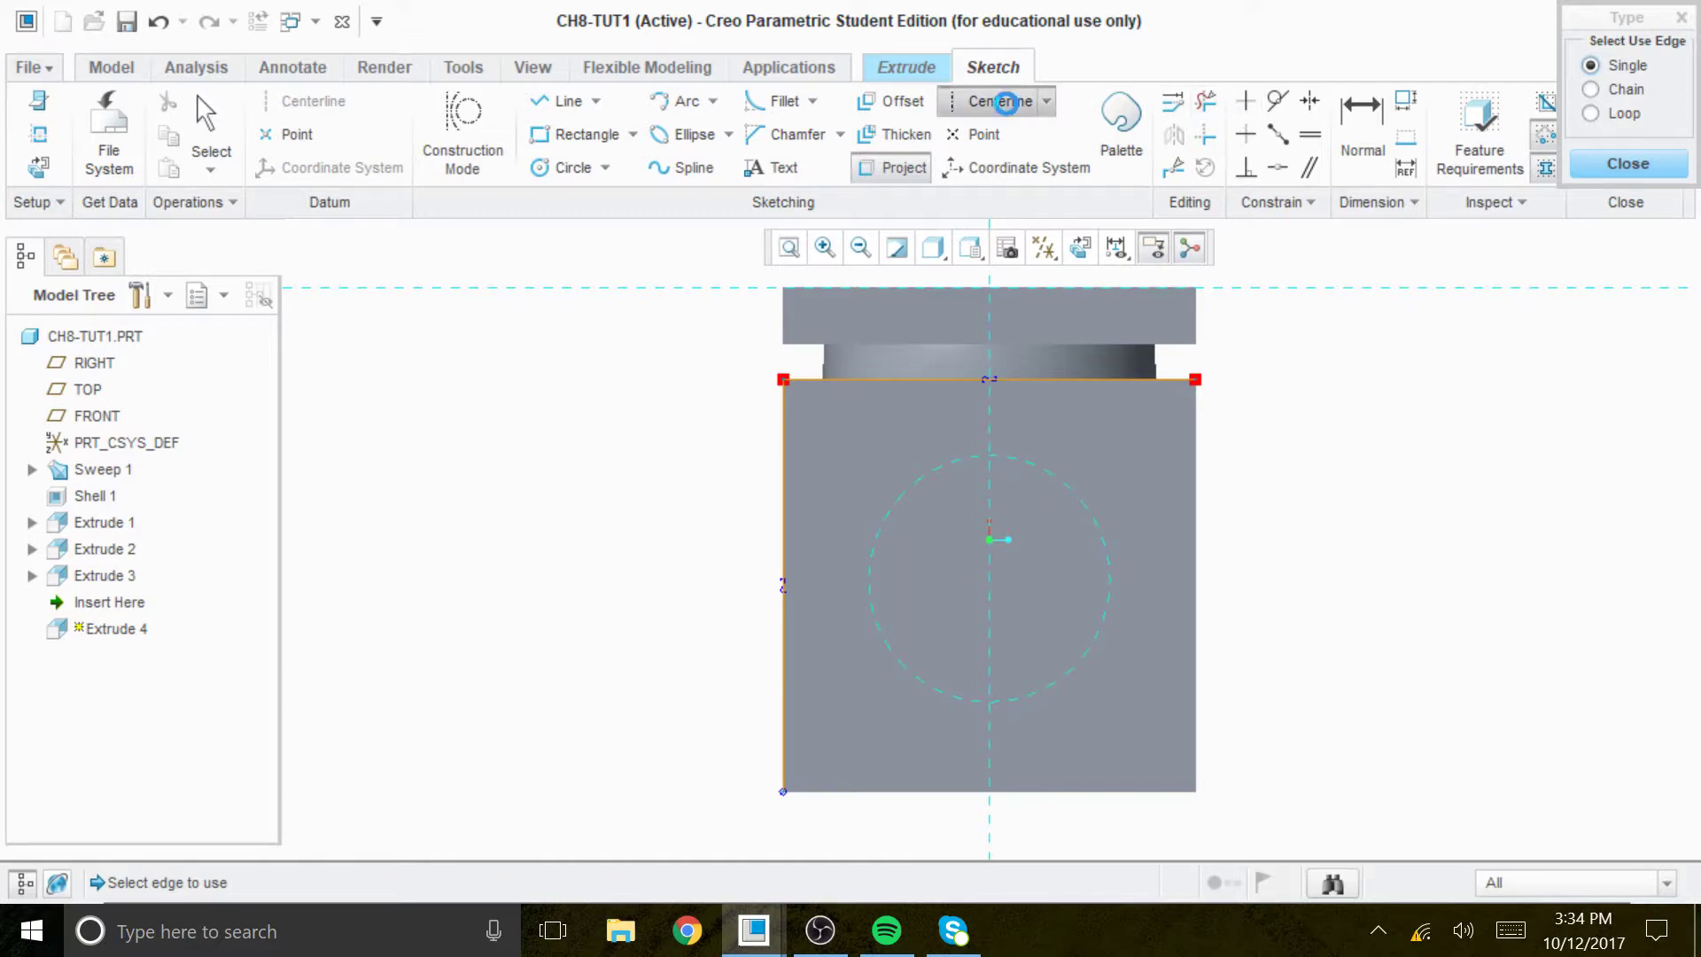
Draw a vertical centerline through the top-edge midpoint and a horizontal centerline across the flange
{"action": "left_click", "coordinate": [997, 102]}
{"action": "left_click", "coordinate": [994, 454]}
{"action": "middle_click", "coordinate": [994, 454]}
{"action": "left_click", "coordinate": [784, 582]}
{"action": "left_click", "coordinate": [940, 594]}
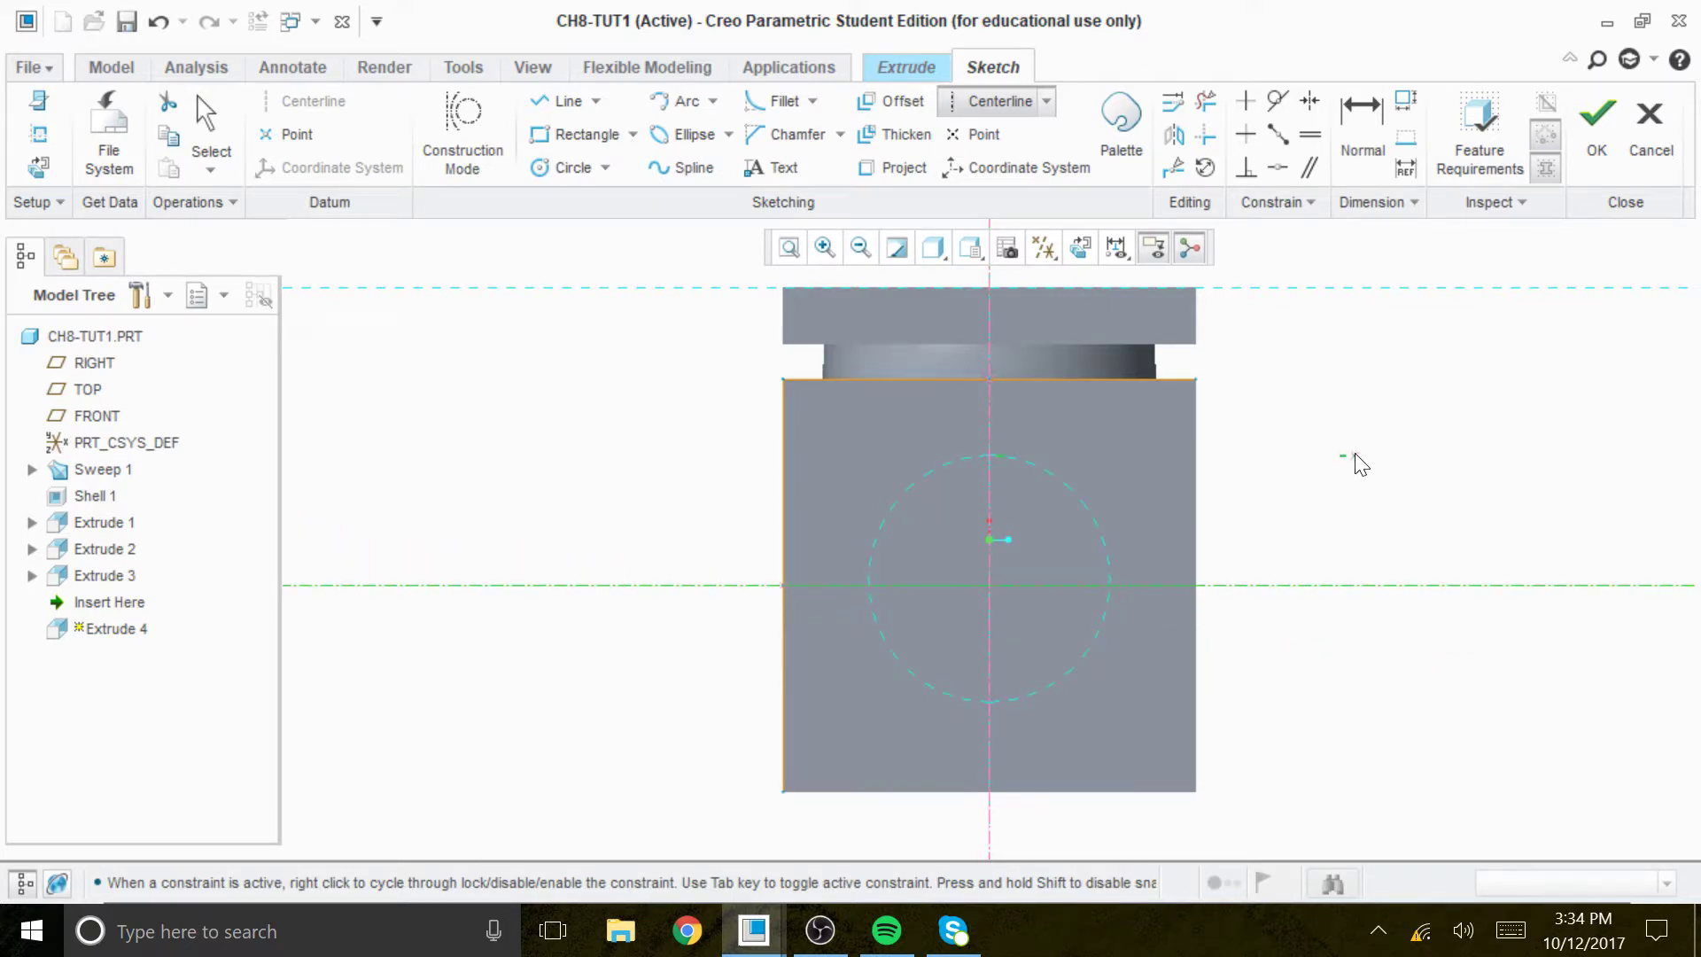
{"action": "middle_click", "coordinate": [1356, 460]}
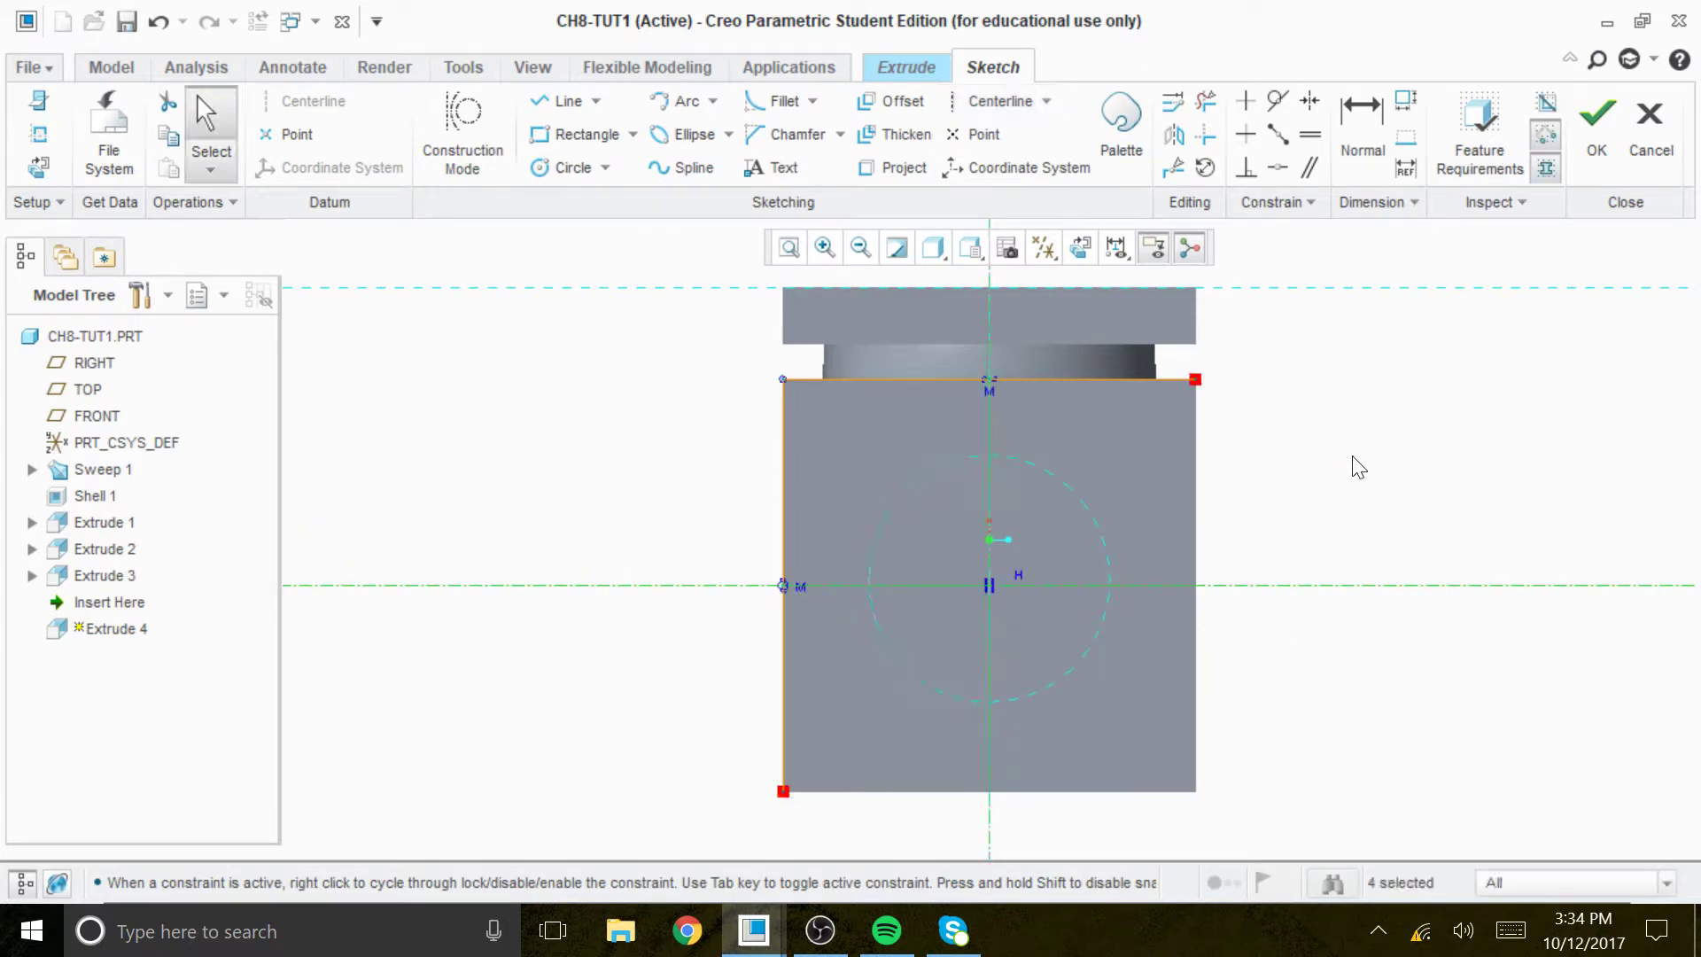
Draw a circle at the centerlines' intersection and set its diameter to 21.00
{"action": "left_click", "coordinate": [595, 168]}
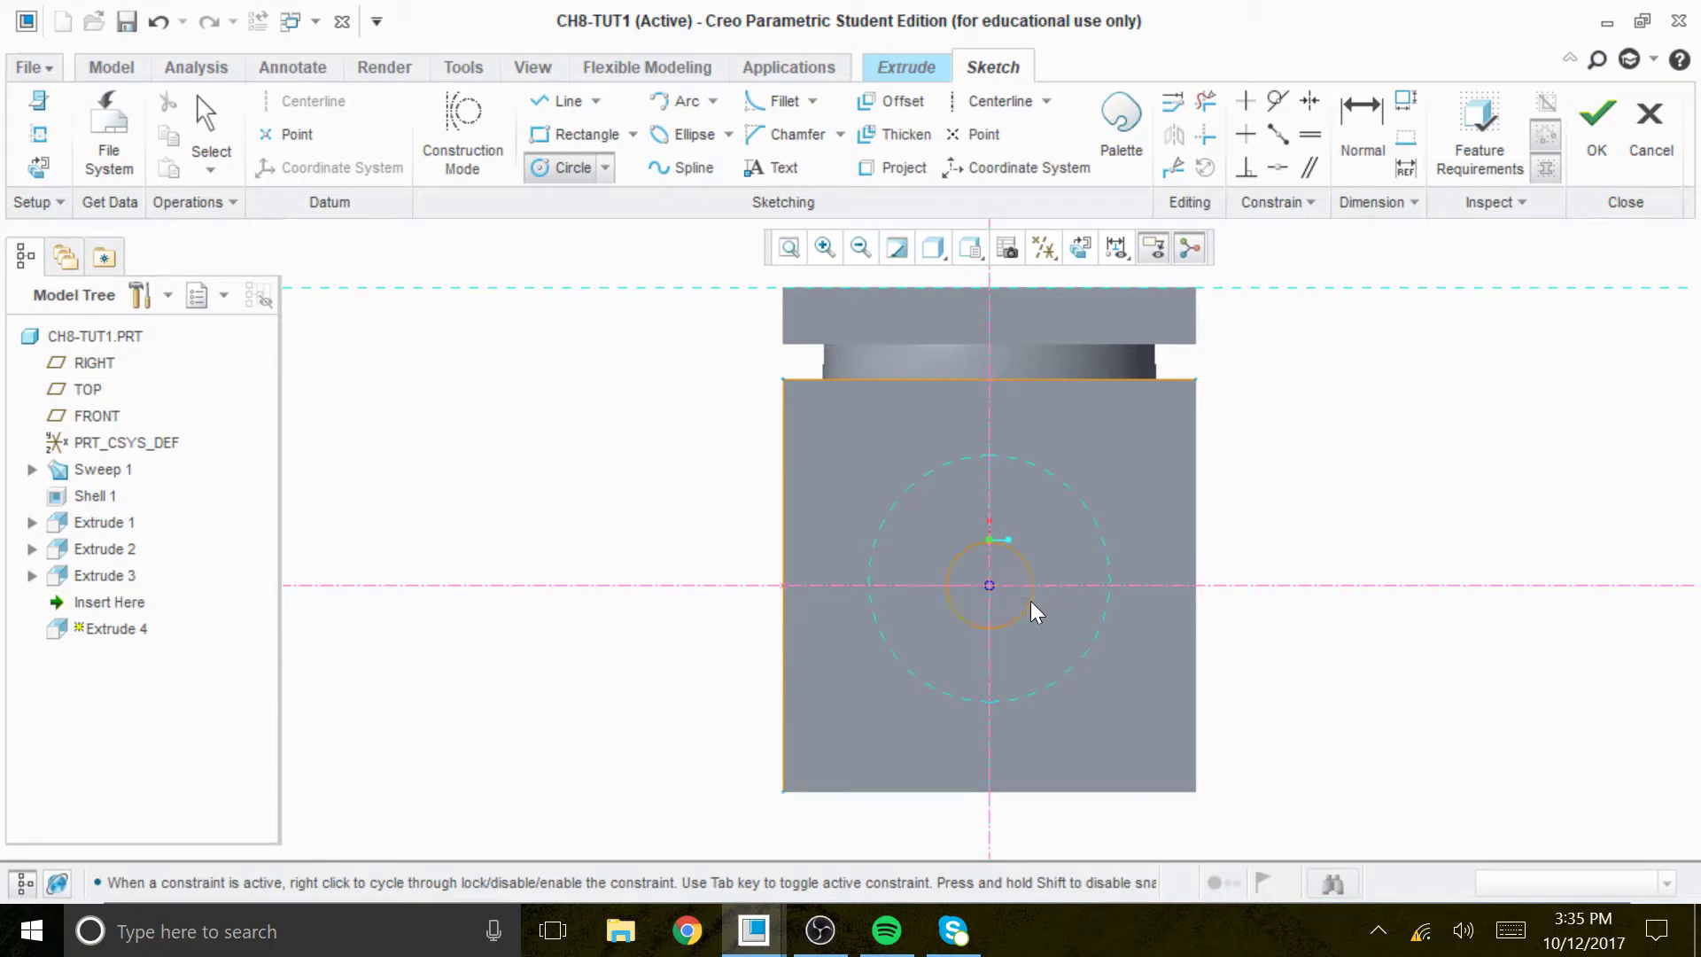
{"action": "left_click", "coordinate": [1033, 604]}
{"action": "middle_click", "coordinate": [1352, 462]}
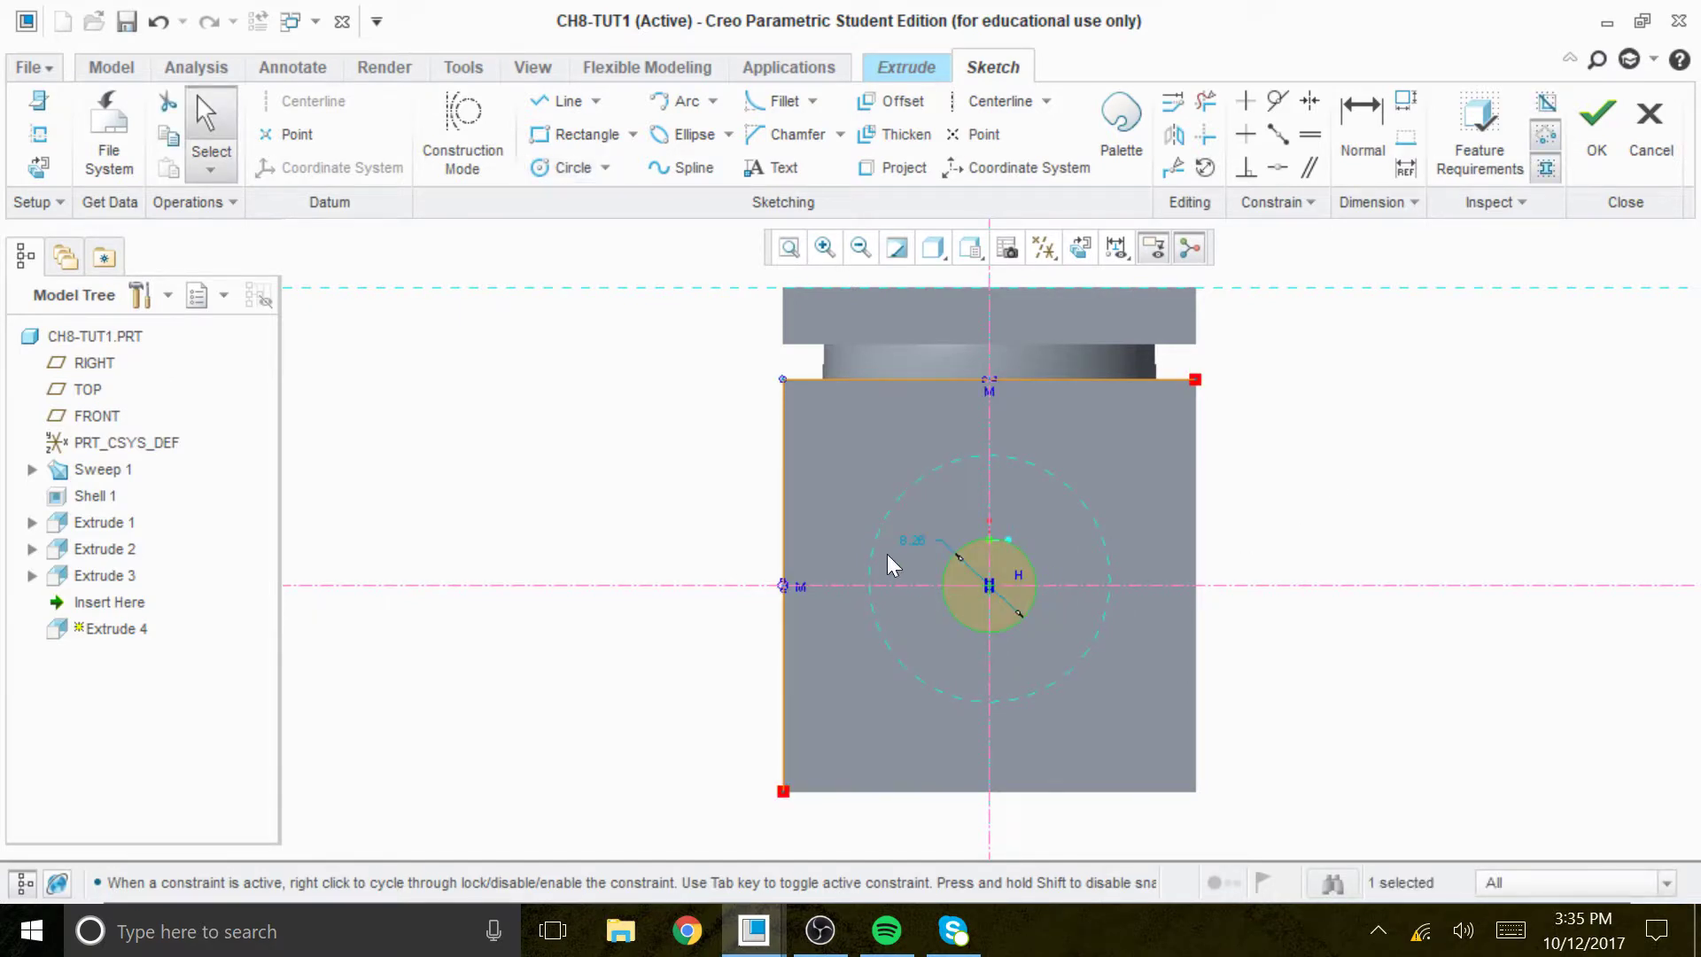
{"action": "double_click", "coordinate": [915, 540]}
{"action": "type", "text": "21"}
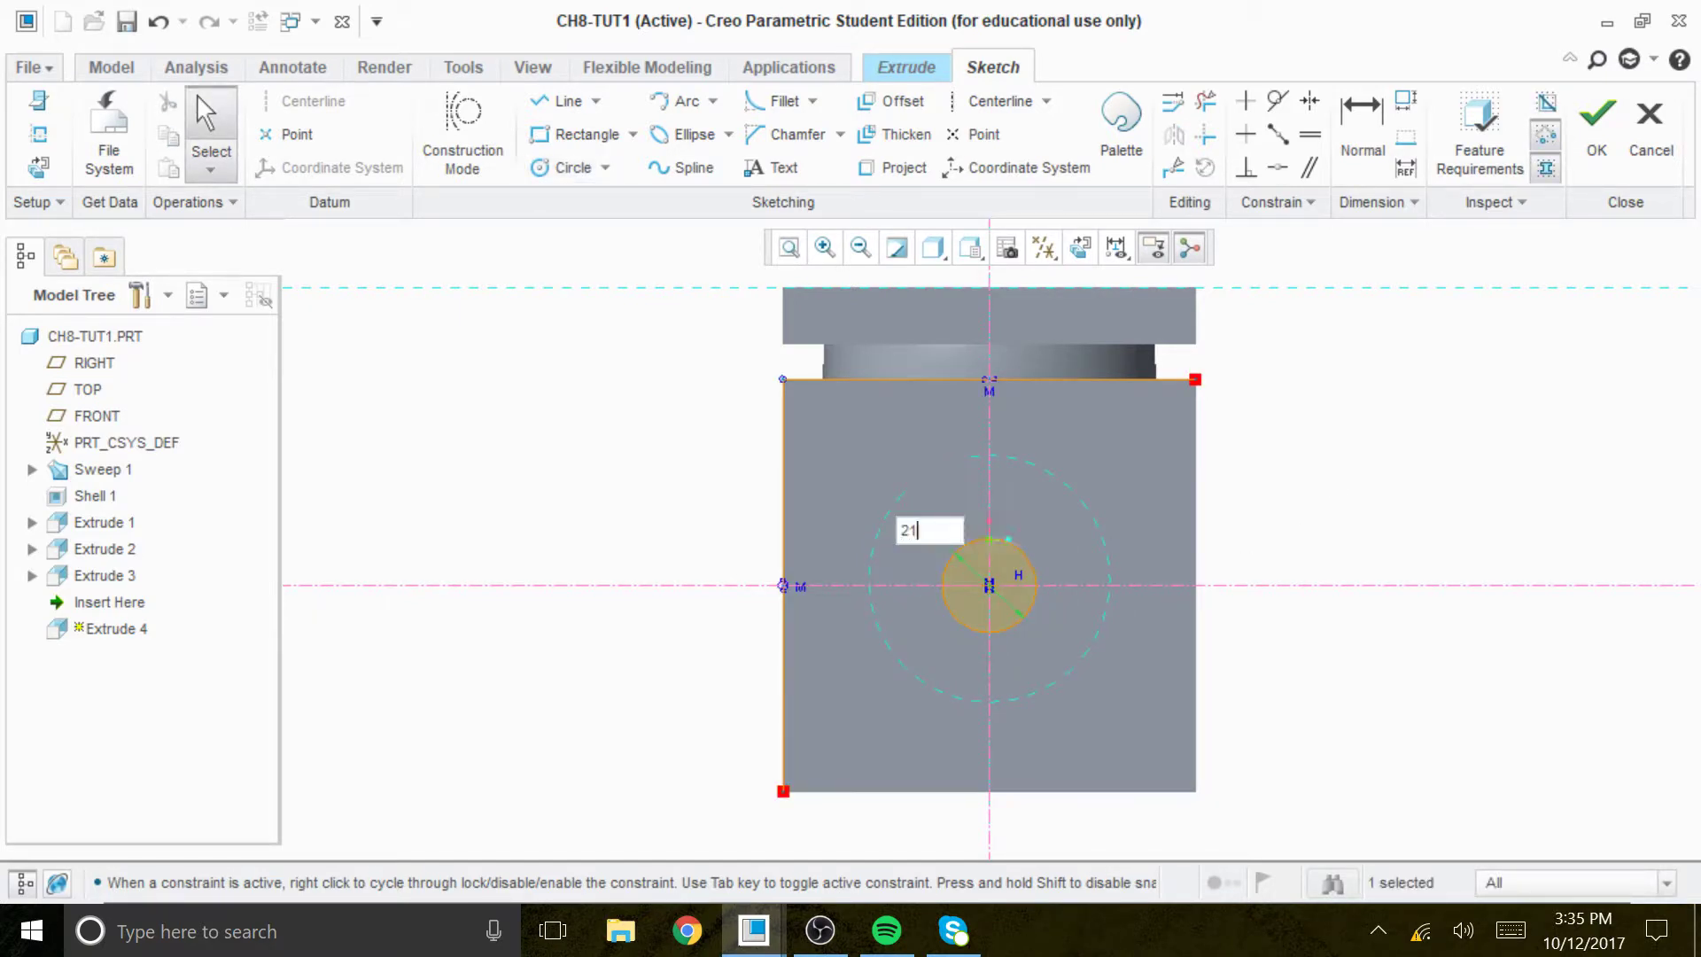
{"action": "key", "text": "Return"}
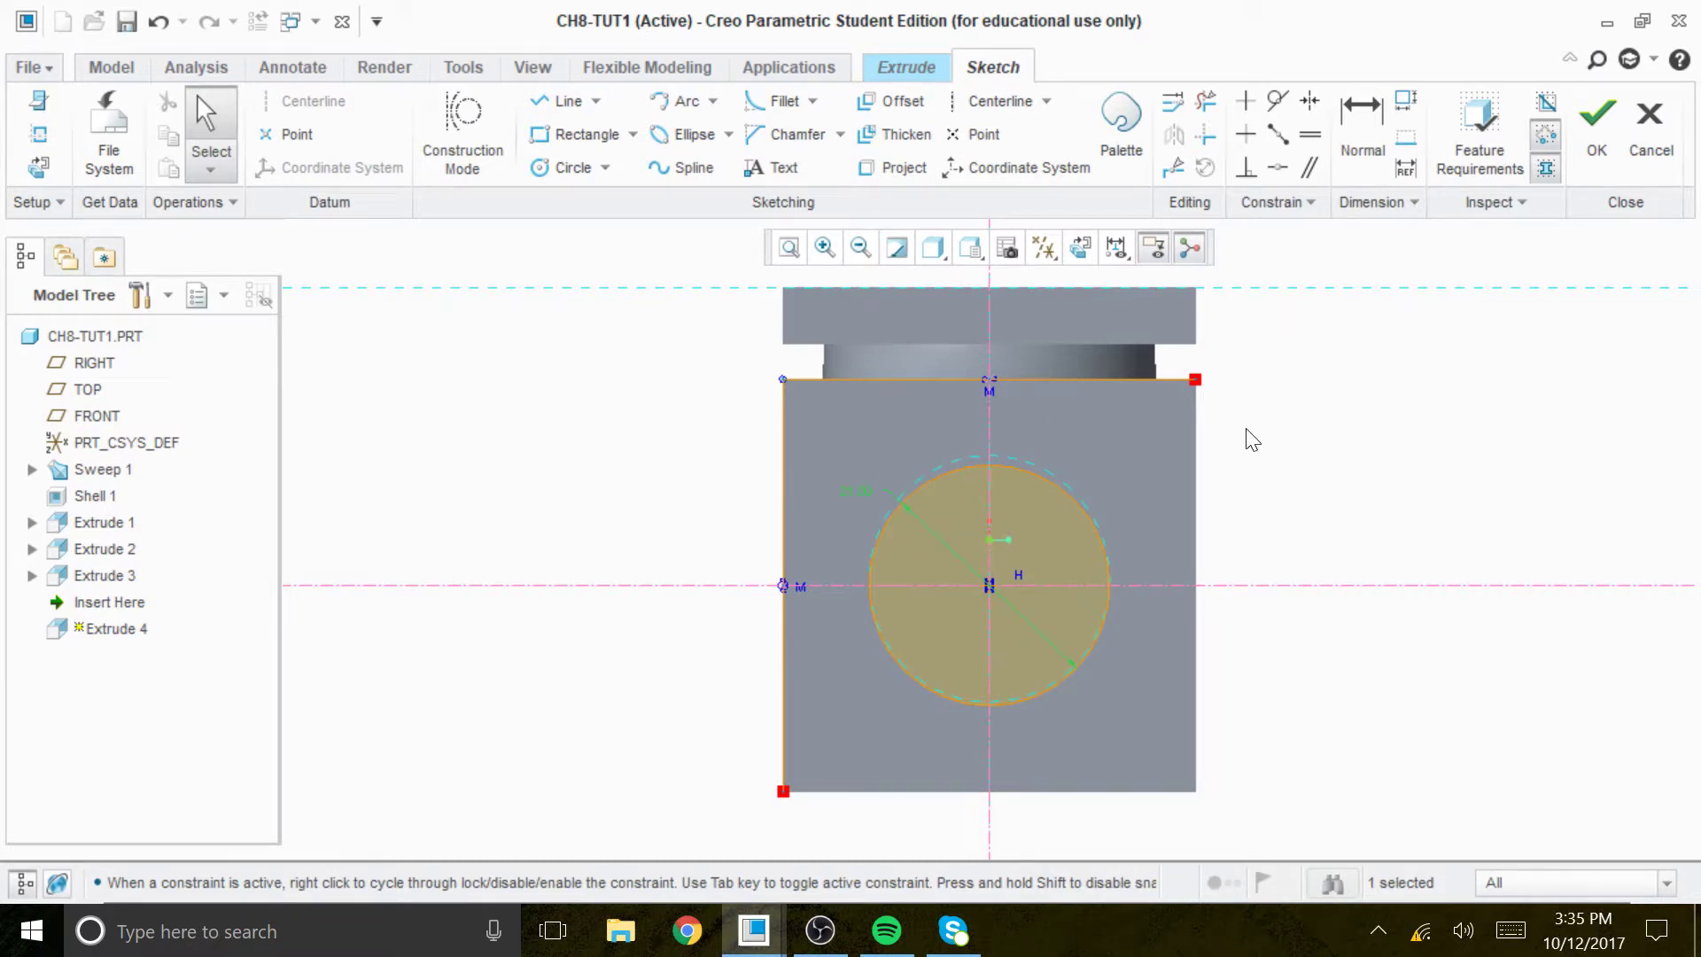
{"action": "scroll", "coordinate": [997, 549], "scroll_direction": "up", "scroll_amount": 2}
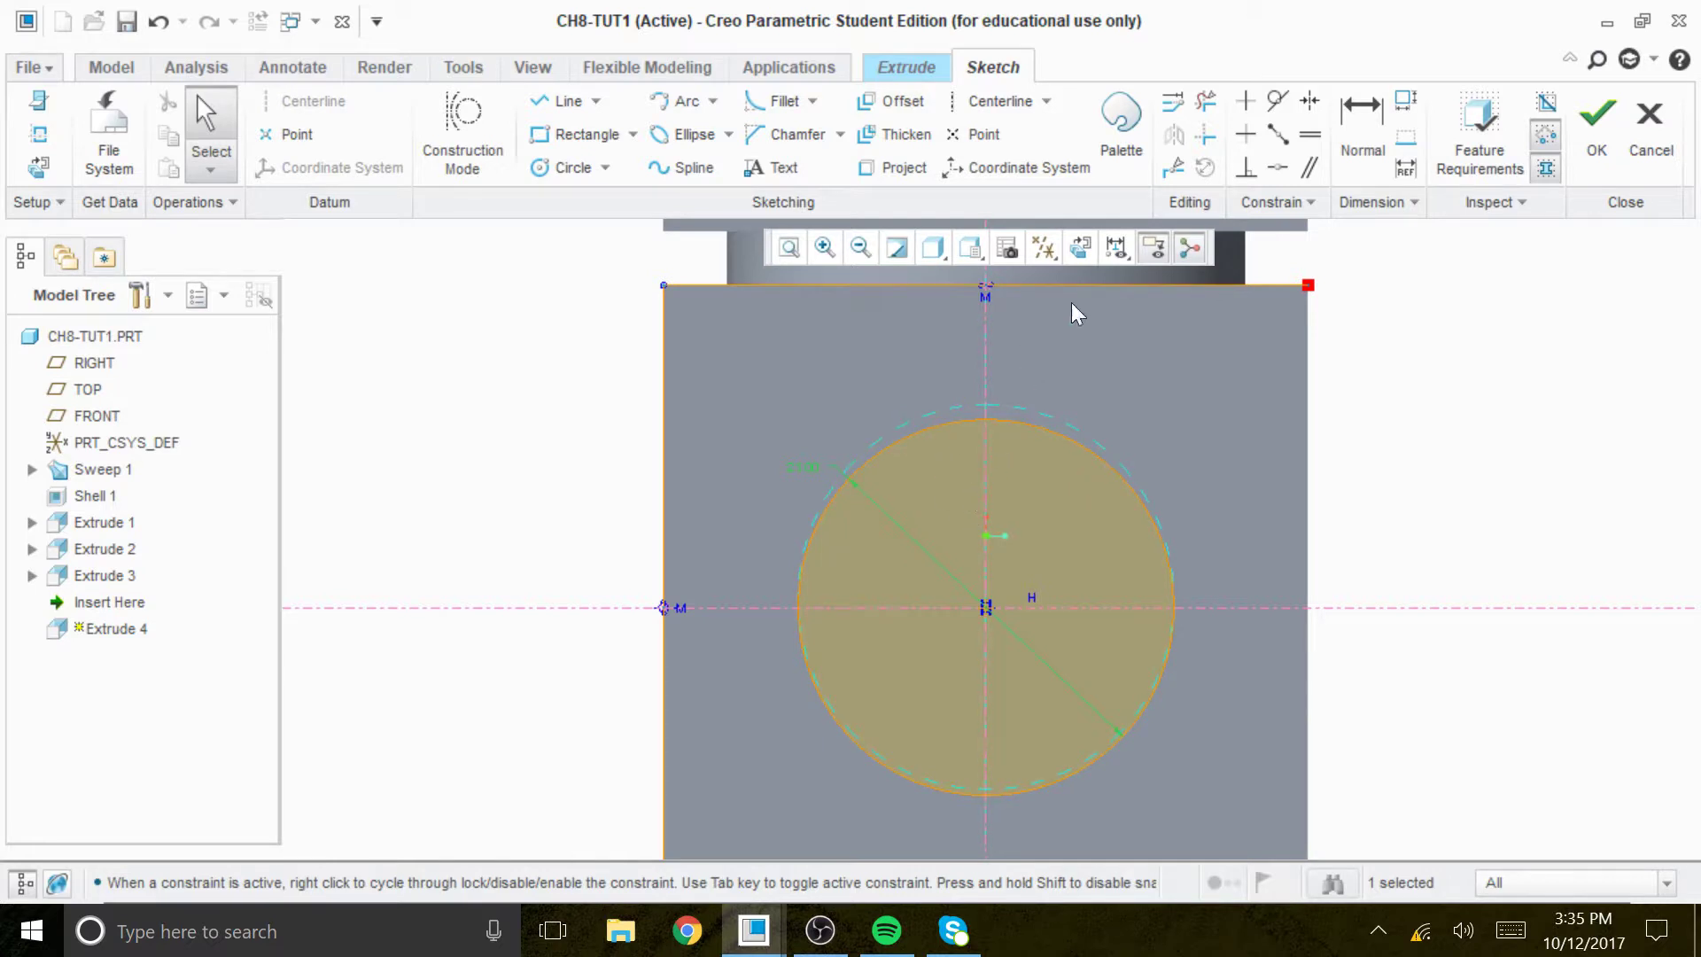
Trim away the right and left parts of the projected top edge
{"action": "left_click", "coordinate": [1068, 254]}
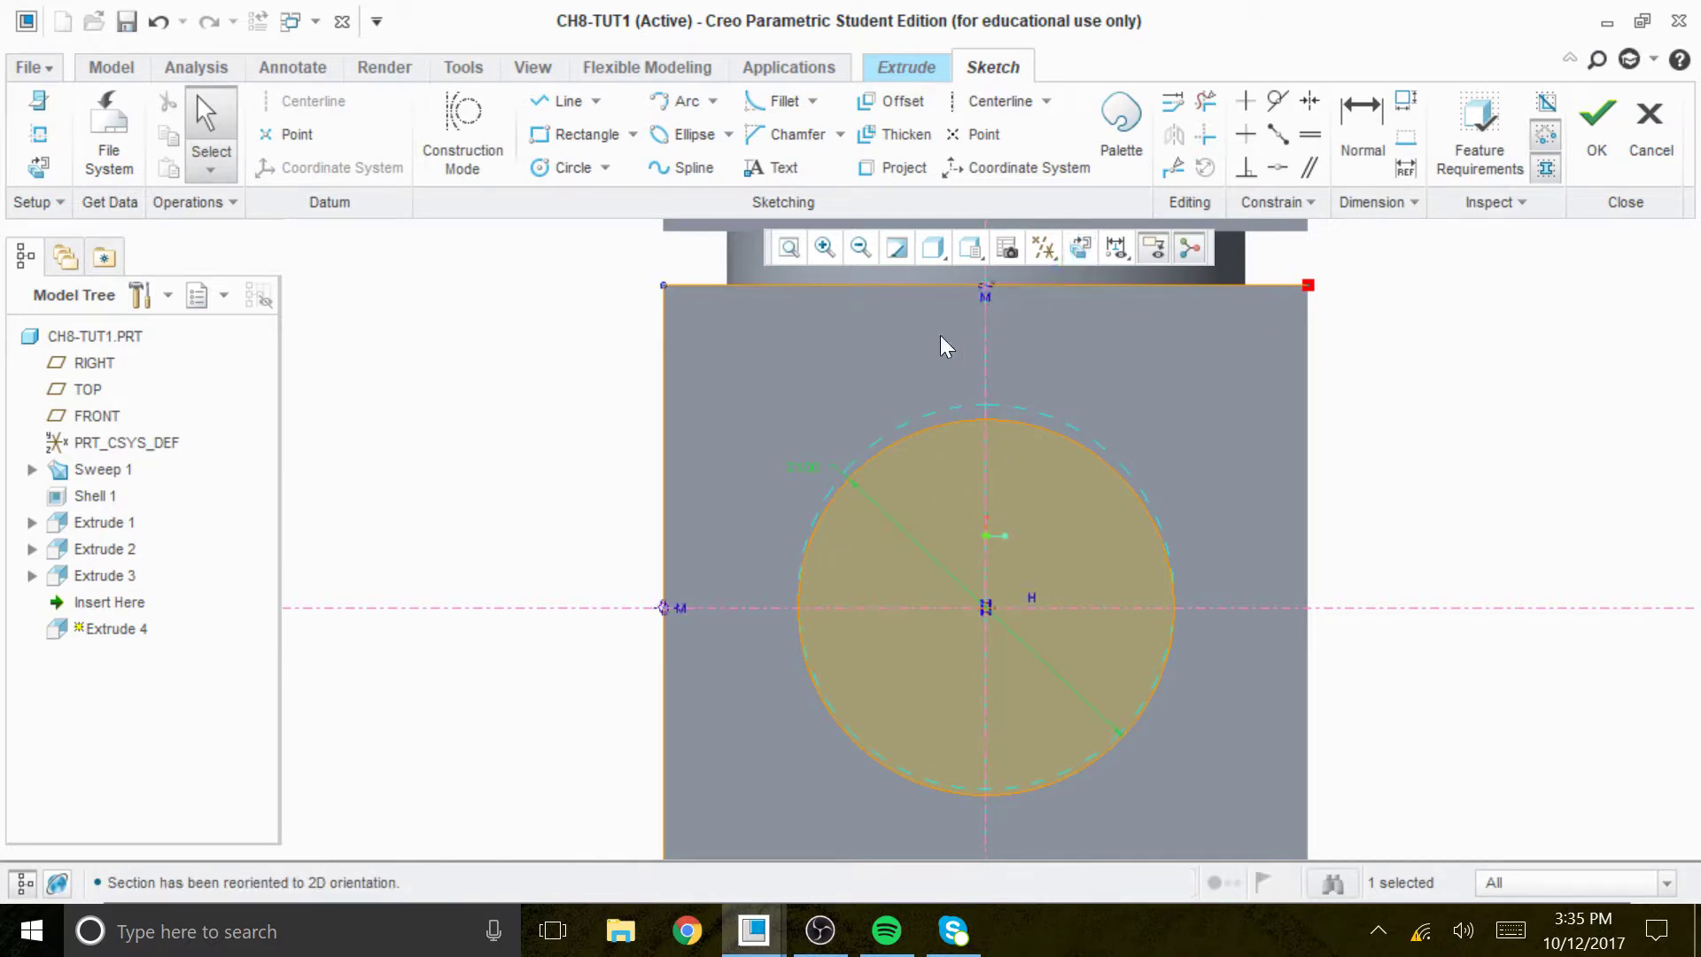
{"action": "left_click", "coordinate": [1203, 103]}
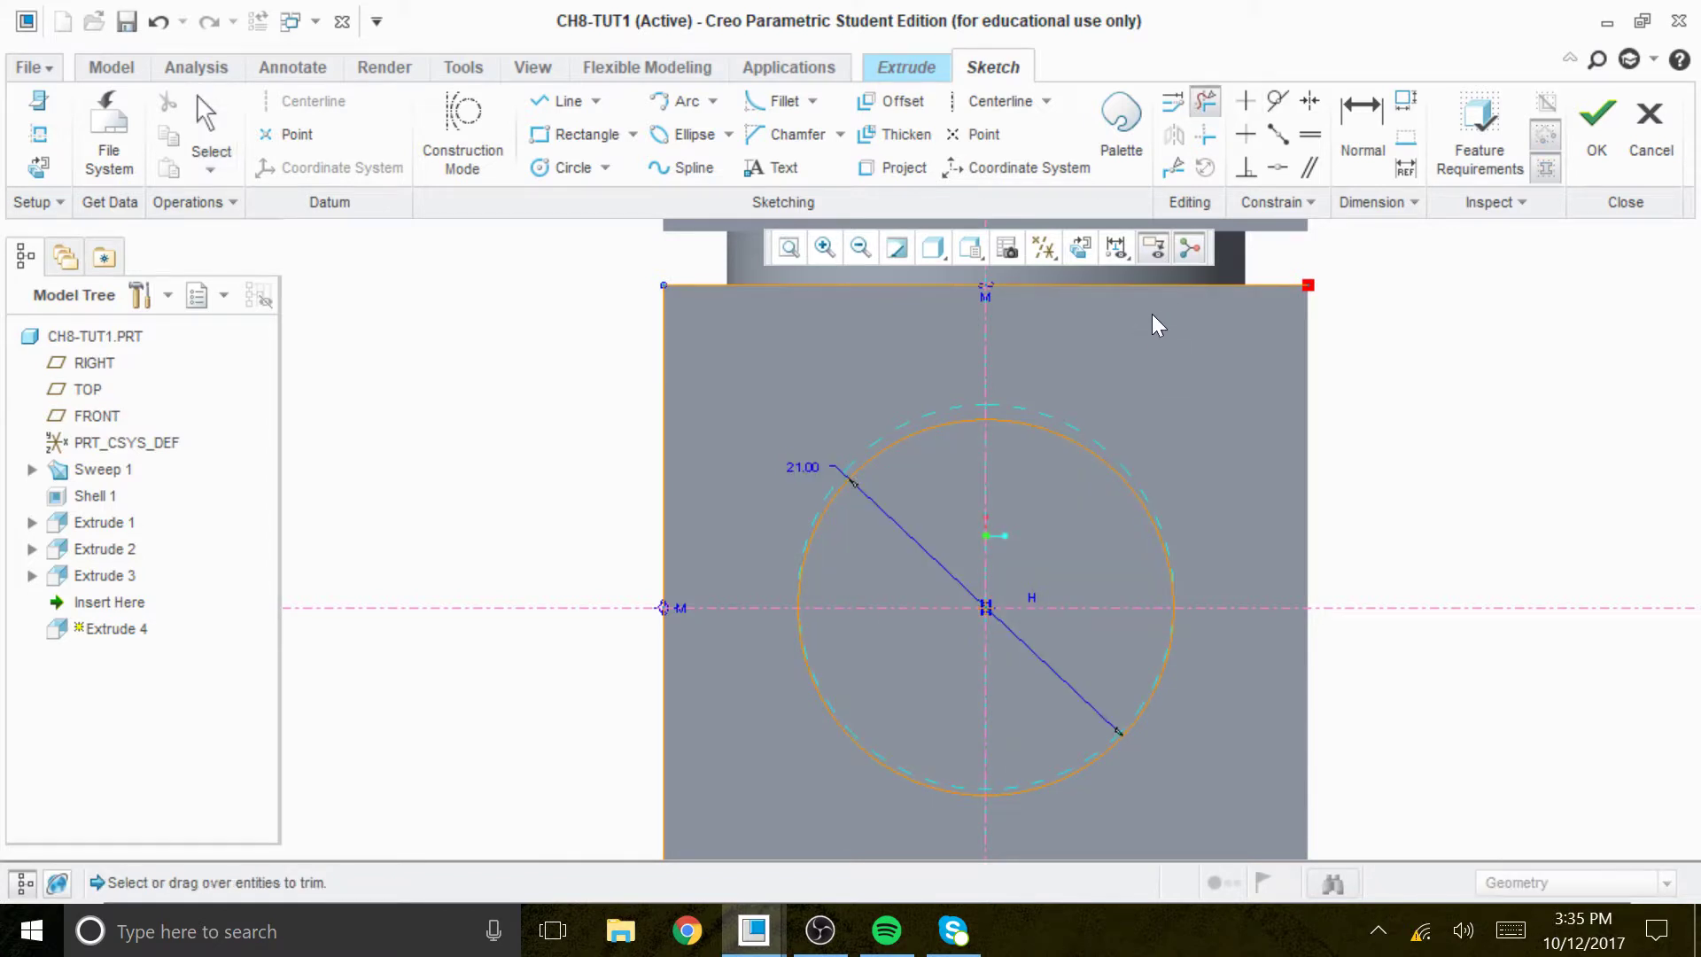
{"action": "left_click", "coordinate": [1159, 281]}
{"action": "left_click_drag", "start_coordinate": [815, 301], "coordinate": [802, 315]}
Extrude the 21.00 circle as a 5.00-deep flipped cut into the second flange
{"action": "left_click", "coordinate": [1595, 117]}
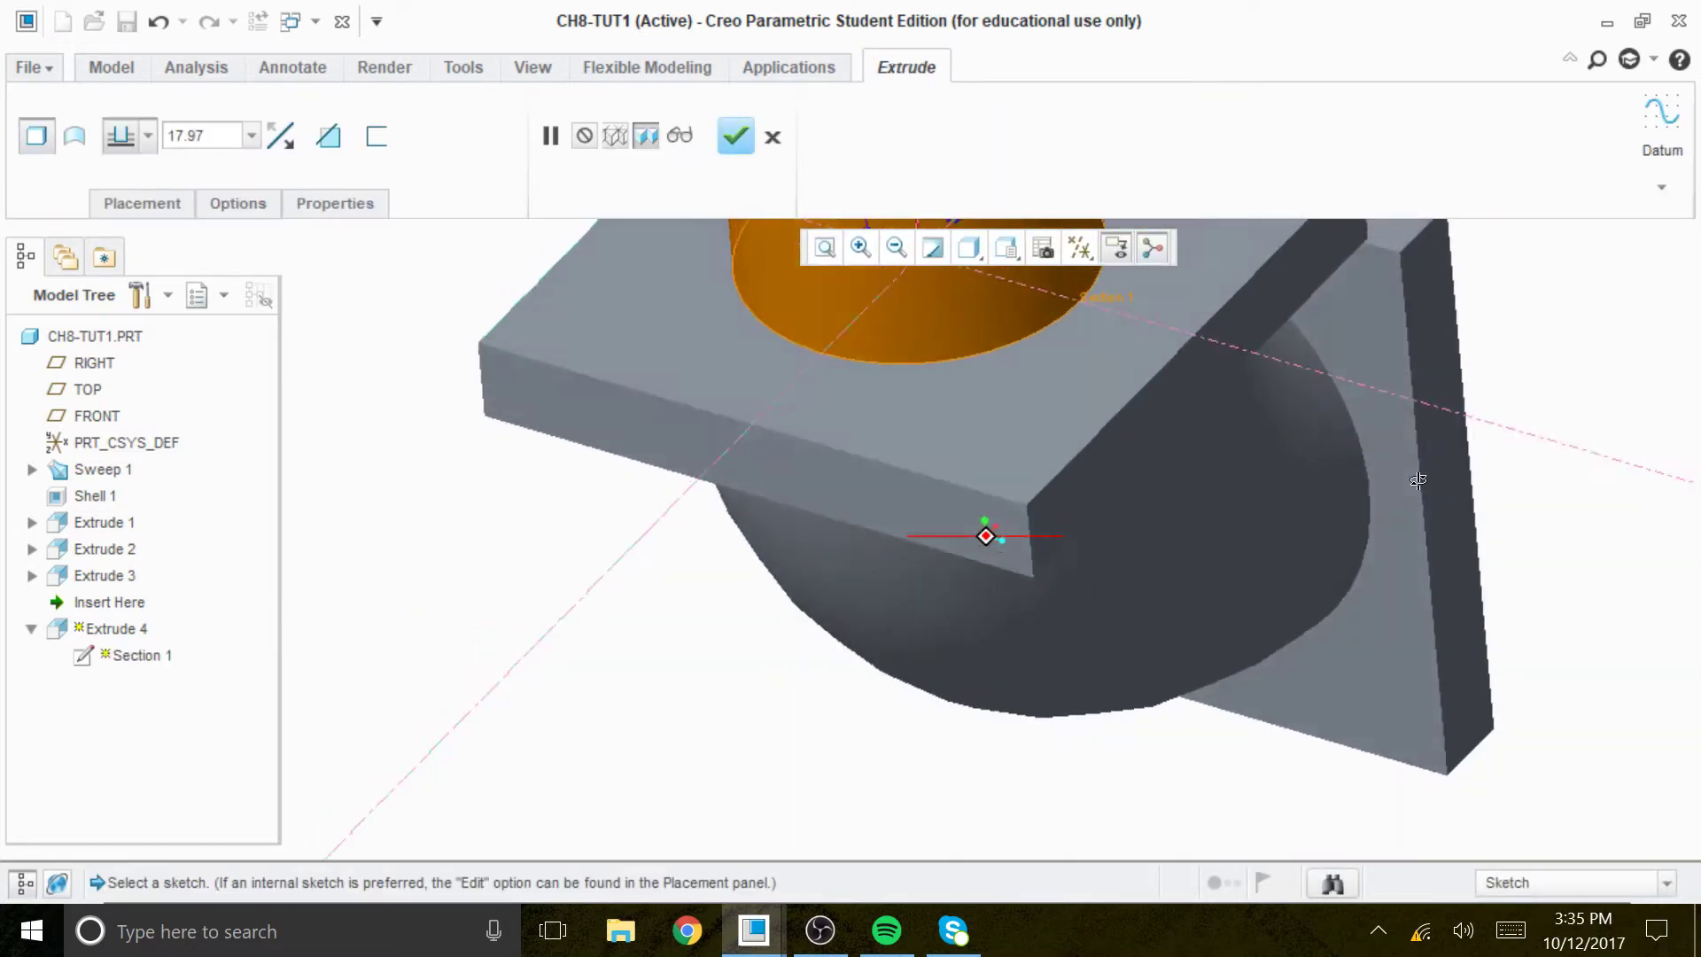
{"action": "scroll", "coordinate": [1353, 374], "scroll_direction": "down", "scroll_amount": 5}
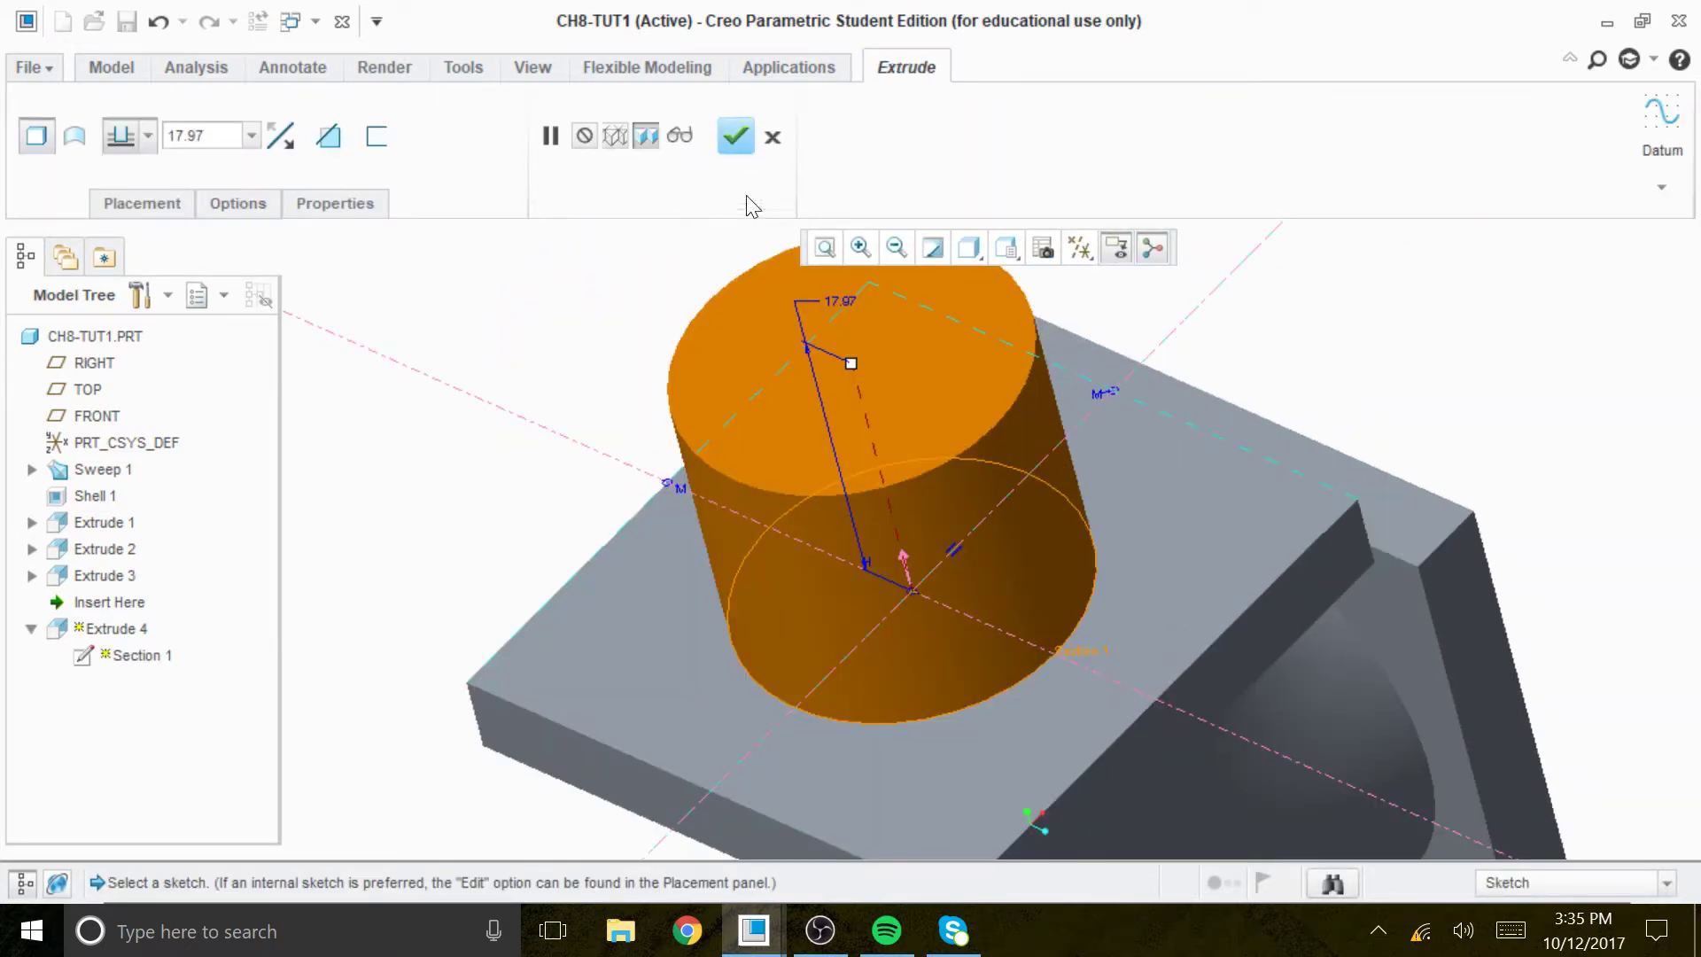
{"action": "double_click", "coordinate": [186, 136]}
{"action": "type", "text": "5"}
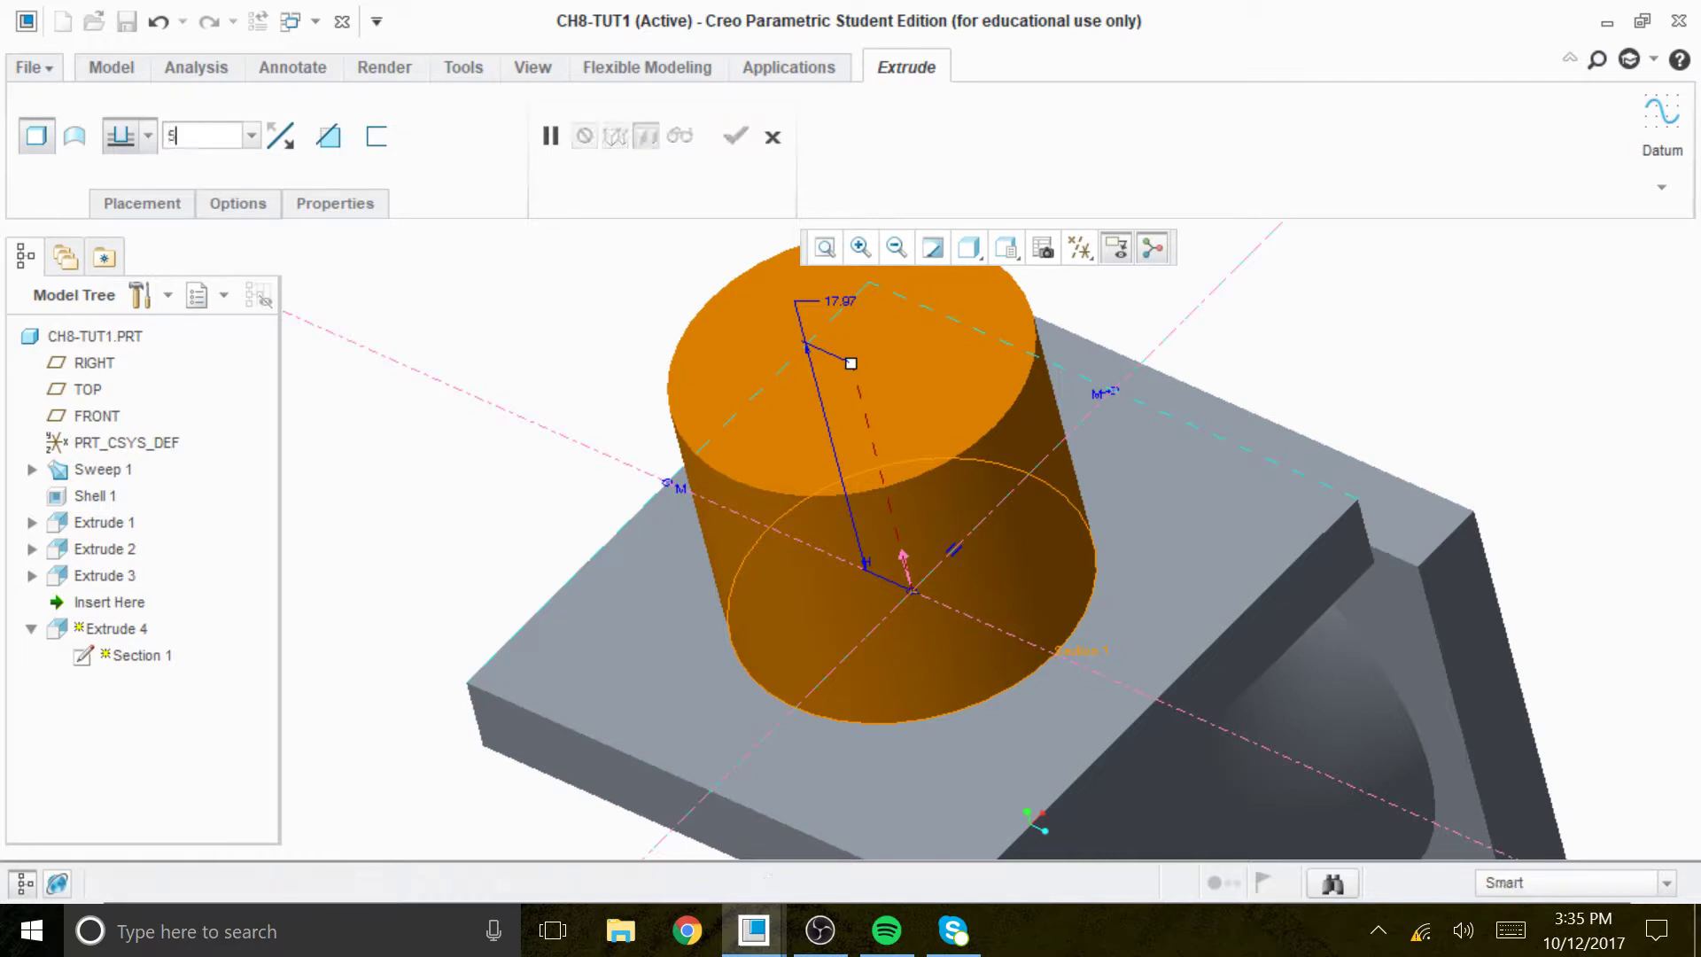
{"action": "key", "text": "Return"}
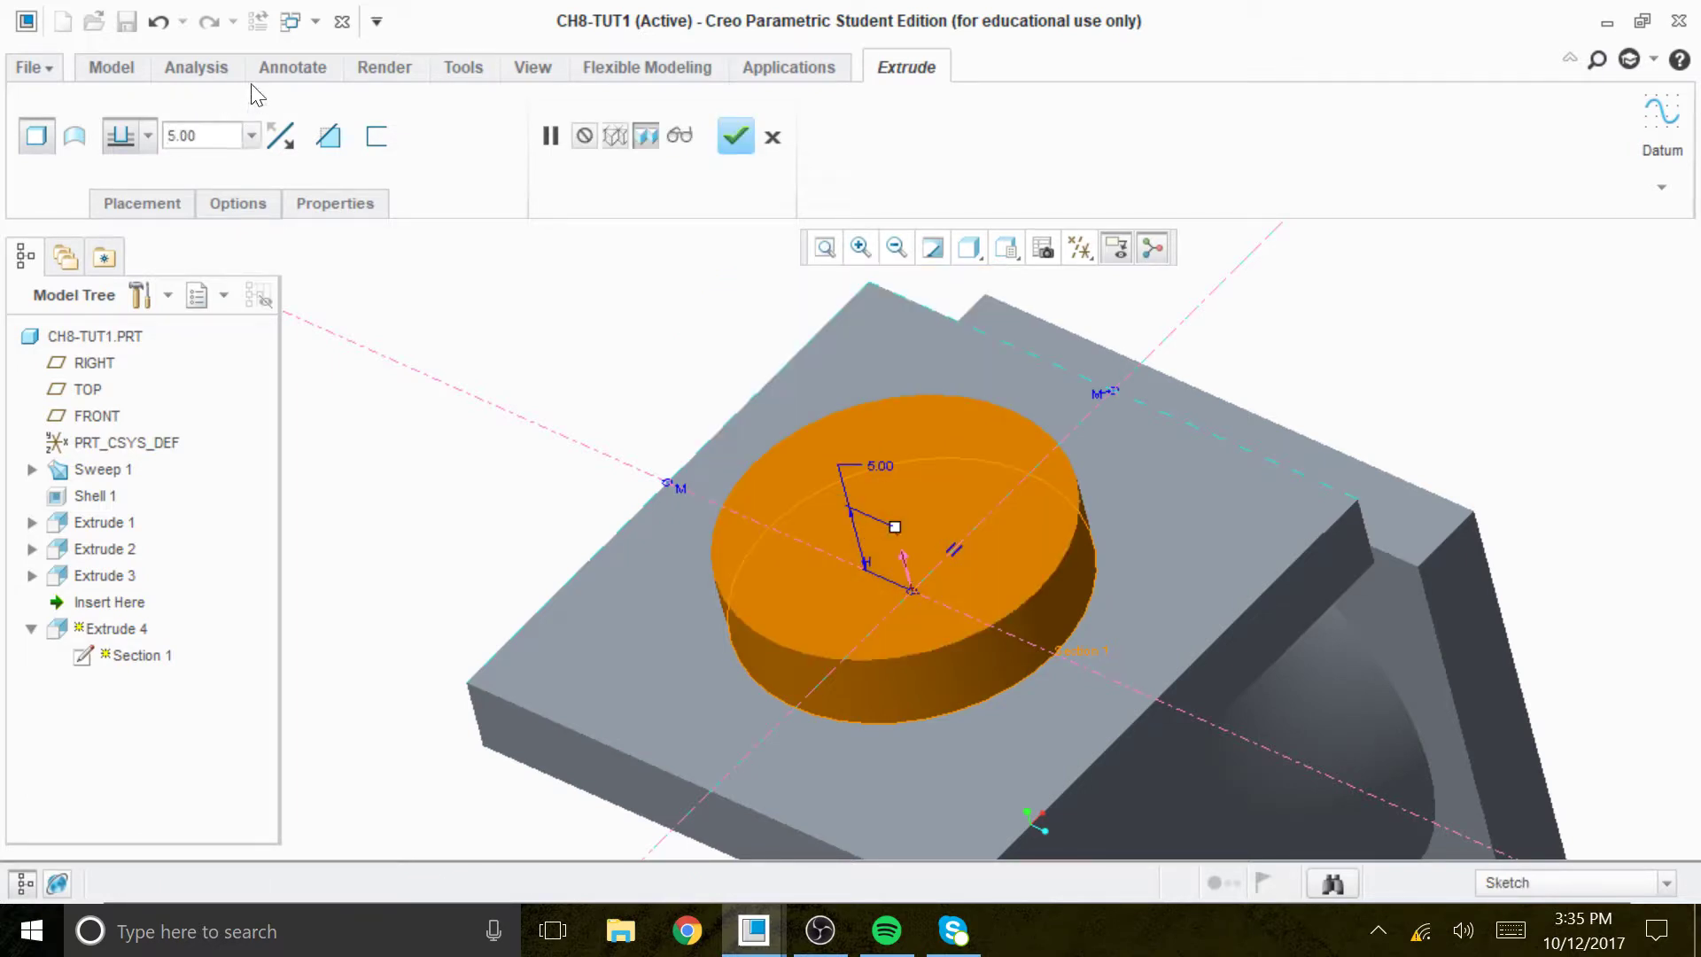
{"action": "left_click", "coordinate": [284, 140]}
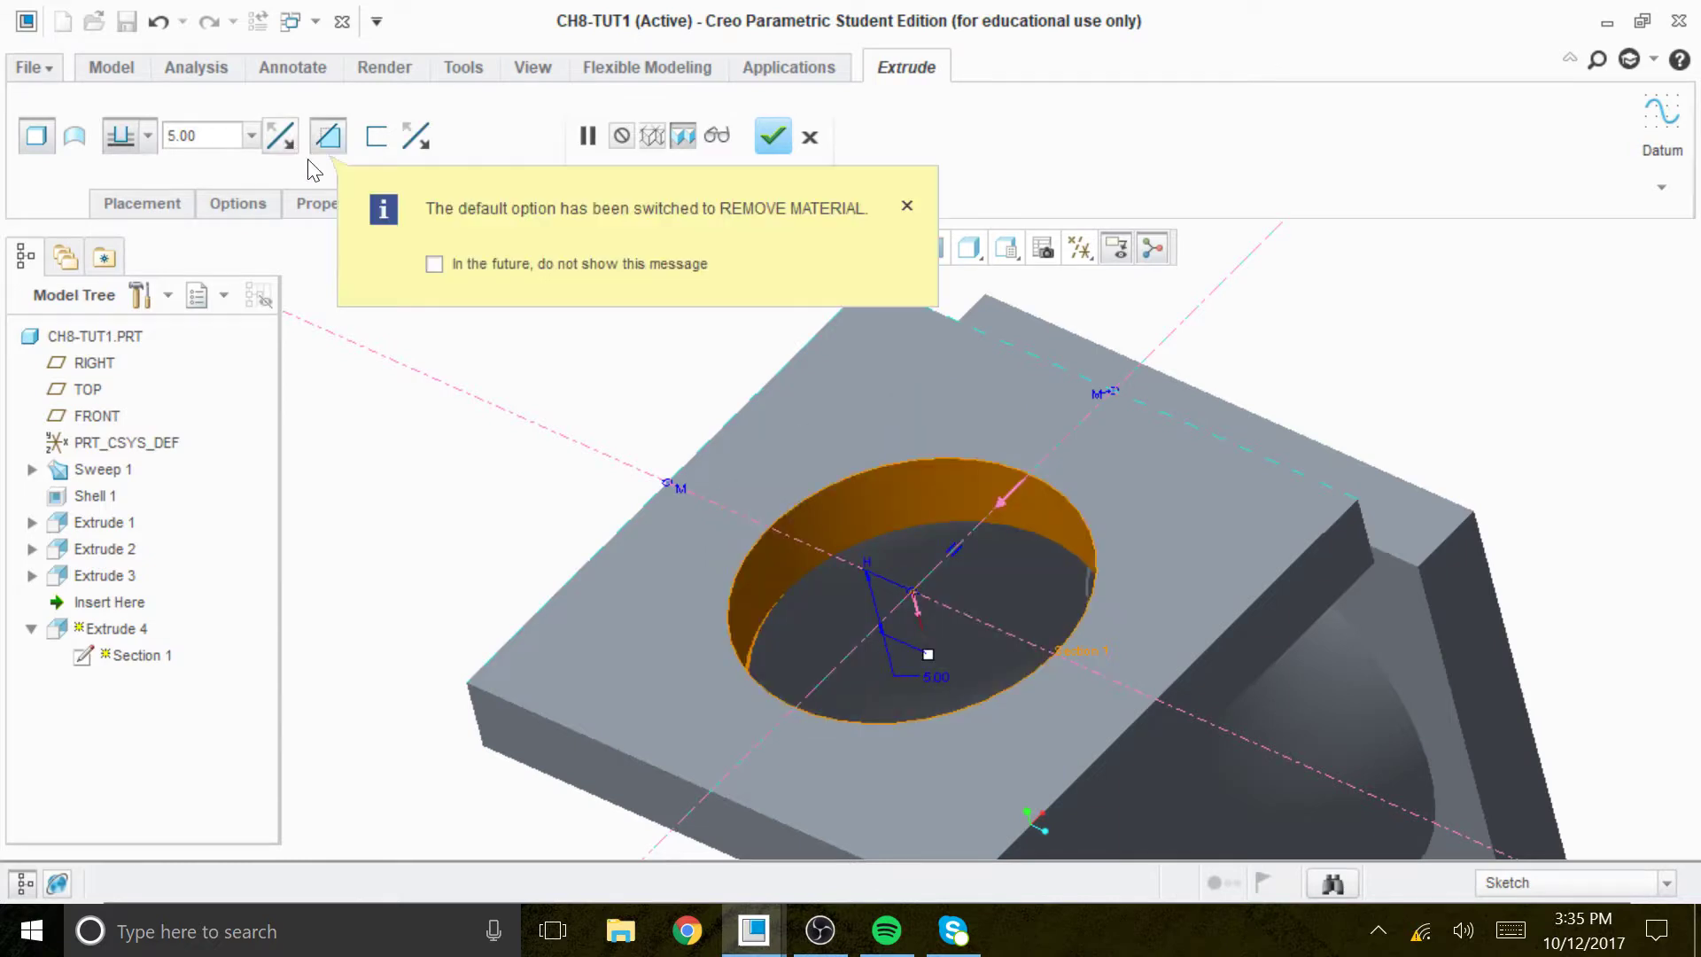
{"action": "left_click", "coordinate": [908, 207]}
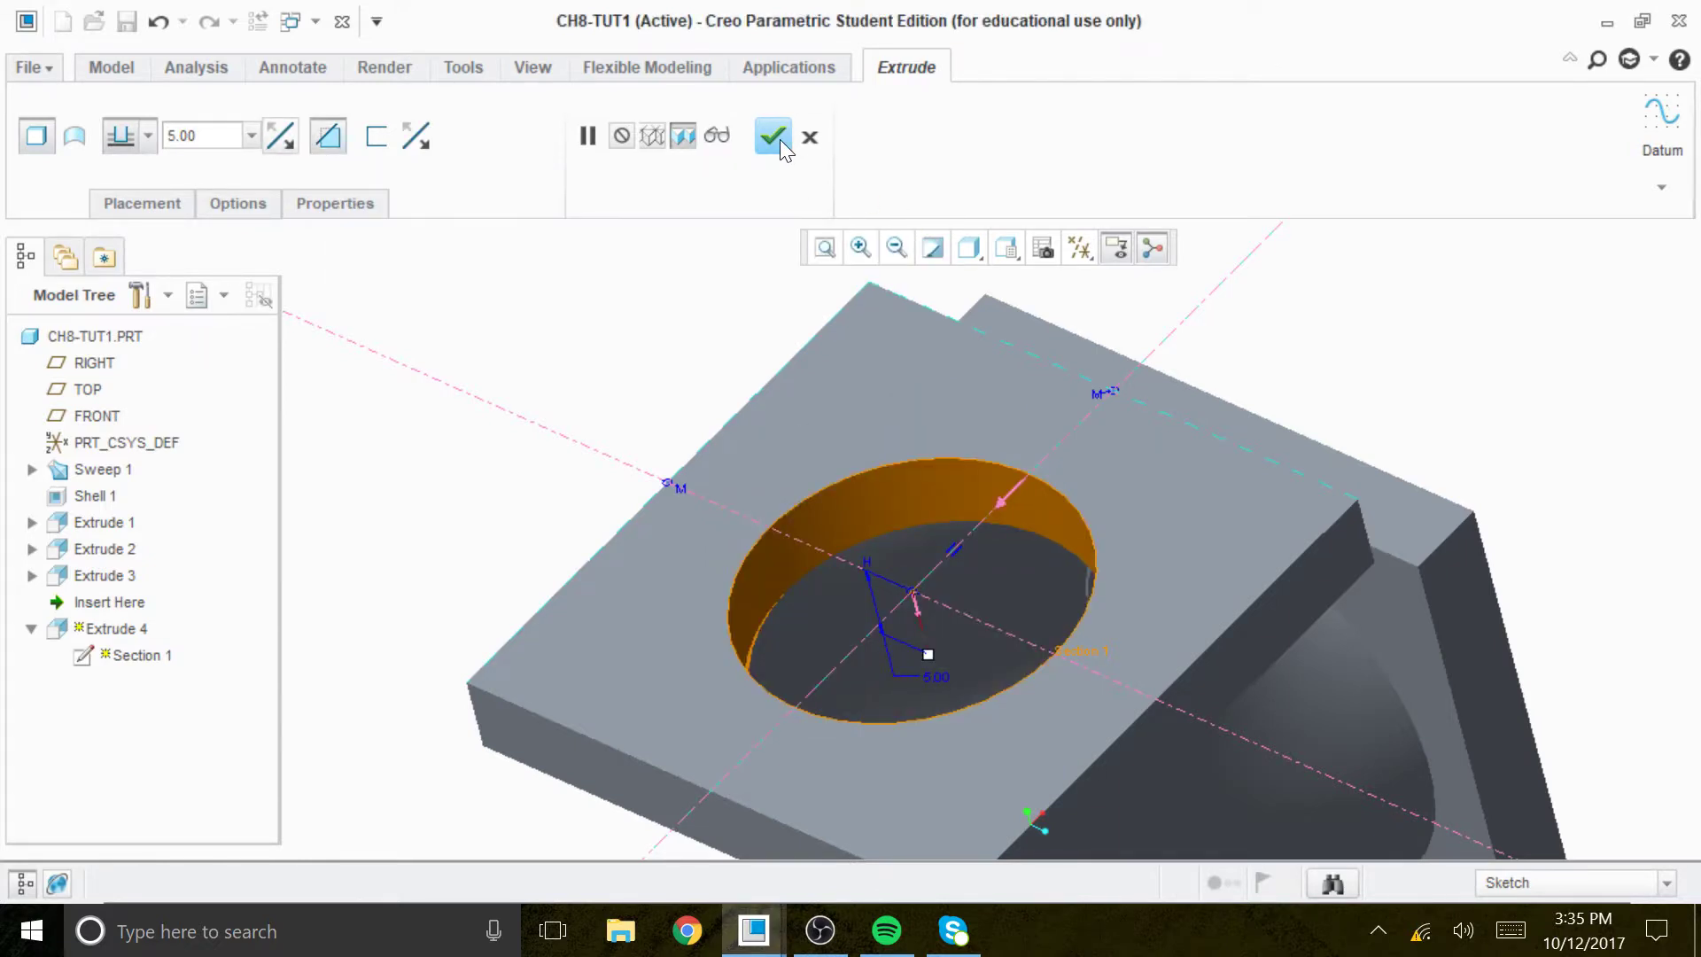
{"action": "left_click", "coordinate": [775, 137]}
{"action": "middle_click_drag", "start_coordinate": [908, 348], "coordinate": [1072, 120]}
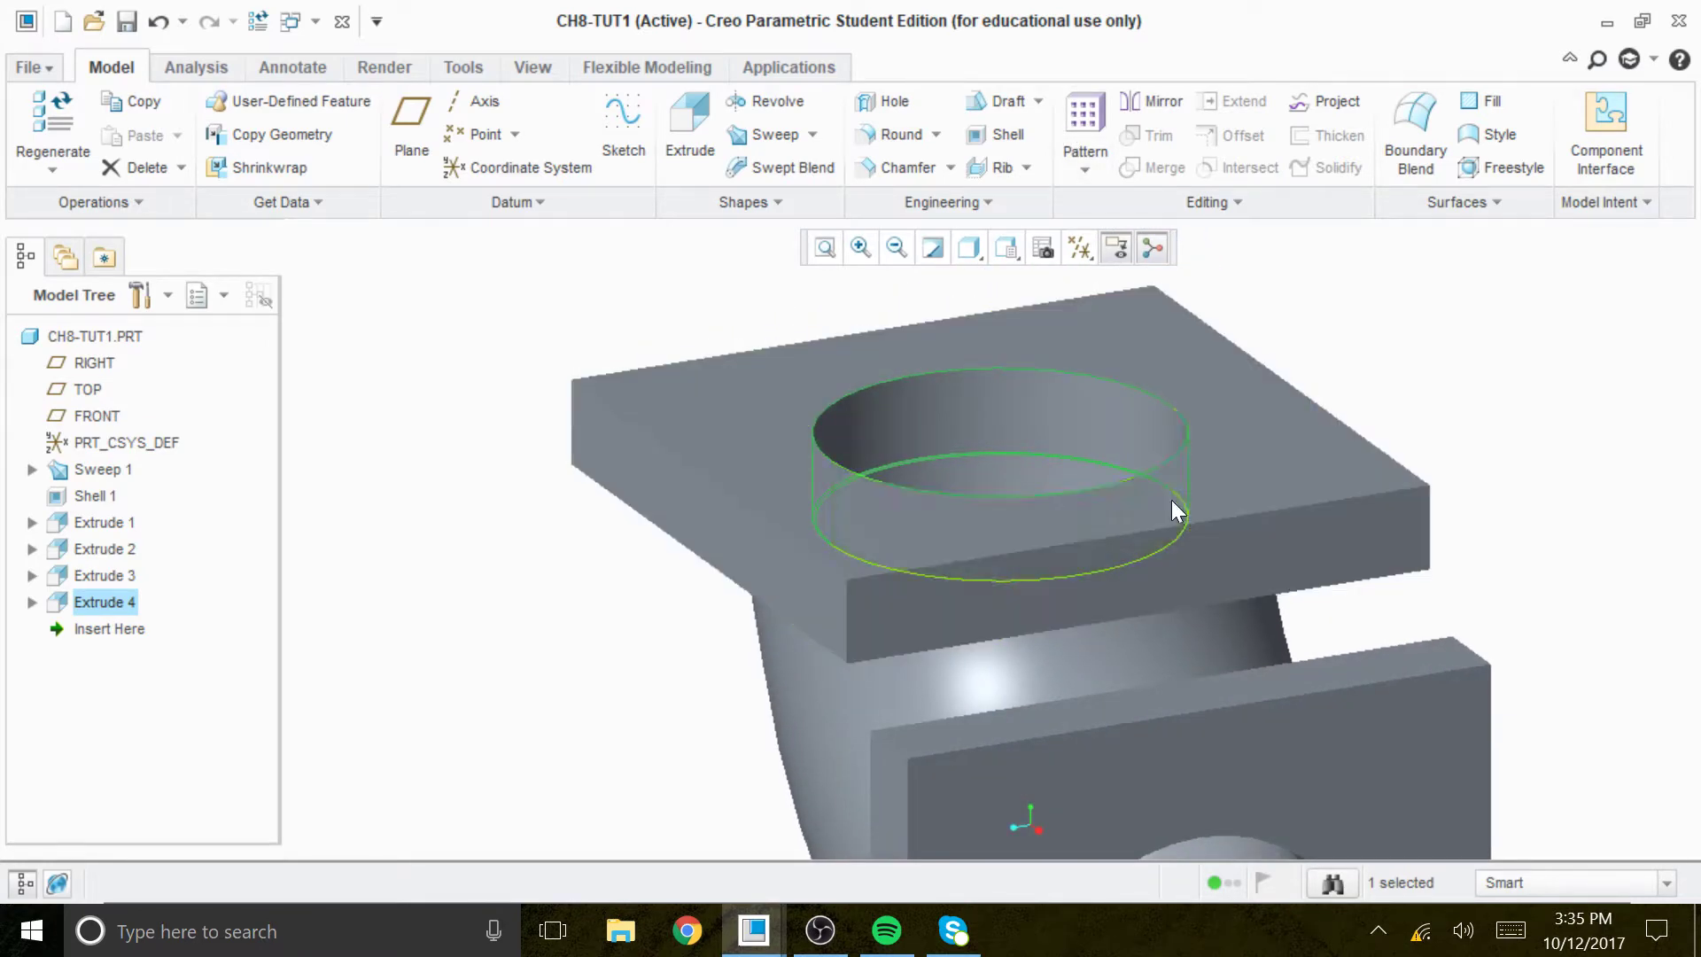
Start a hole feature placed on the other flange's face
{"action": "middle_click_drag", "start_coordinate": [1171, 615], "coordinate": [1189, 449]}
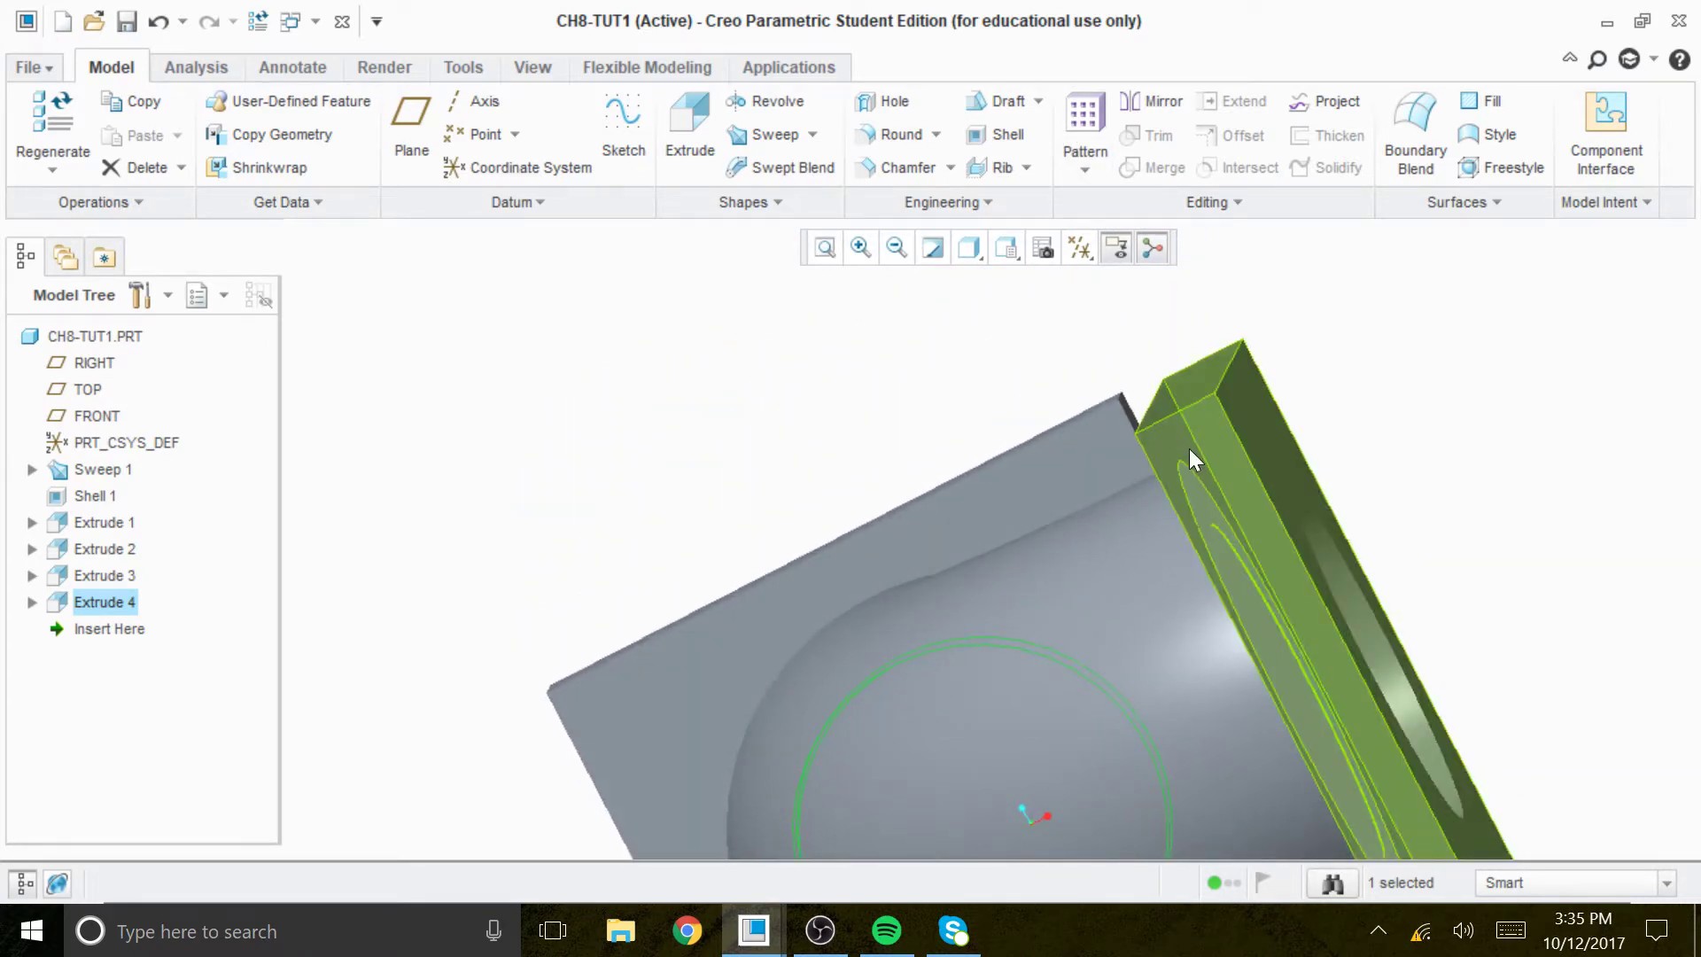
{"action": "left_click", "coordinate": [690, 126]}
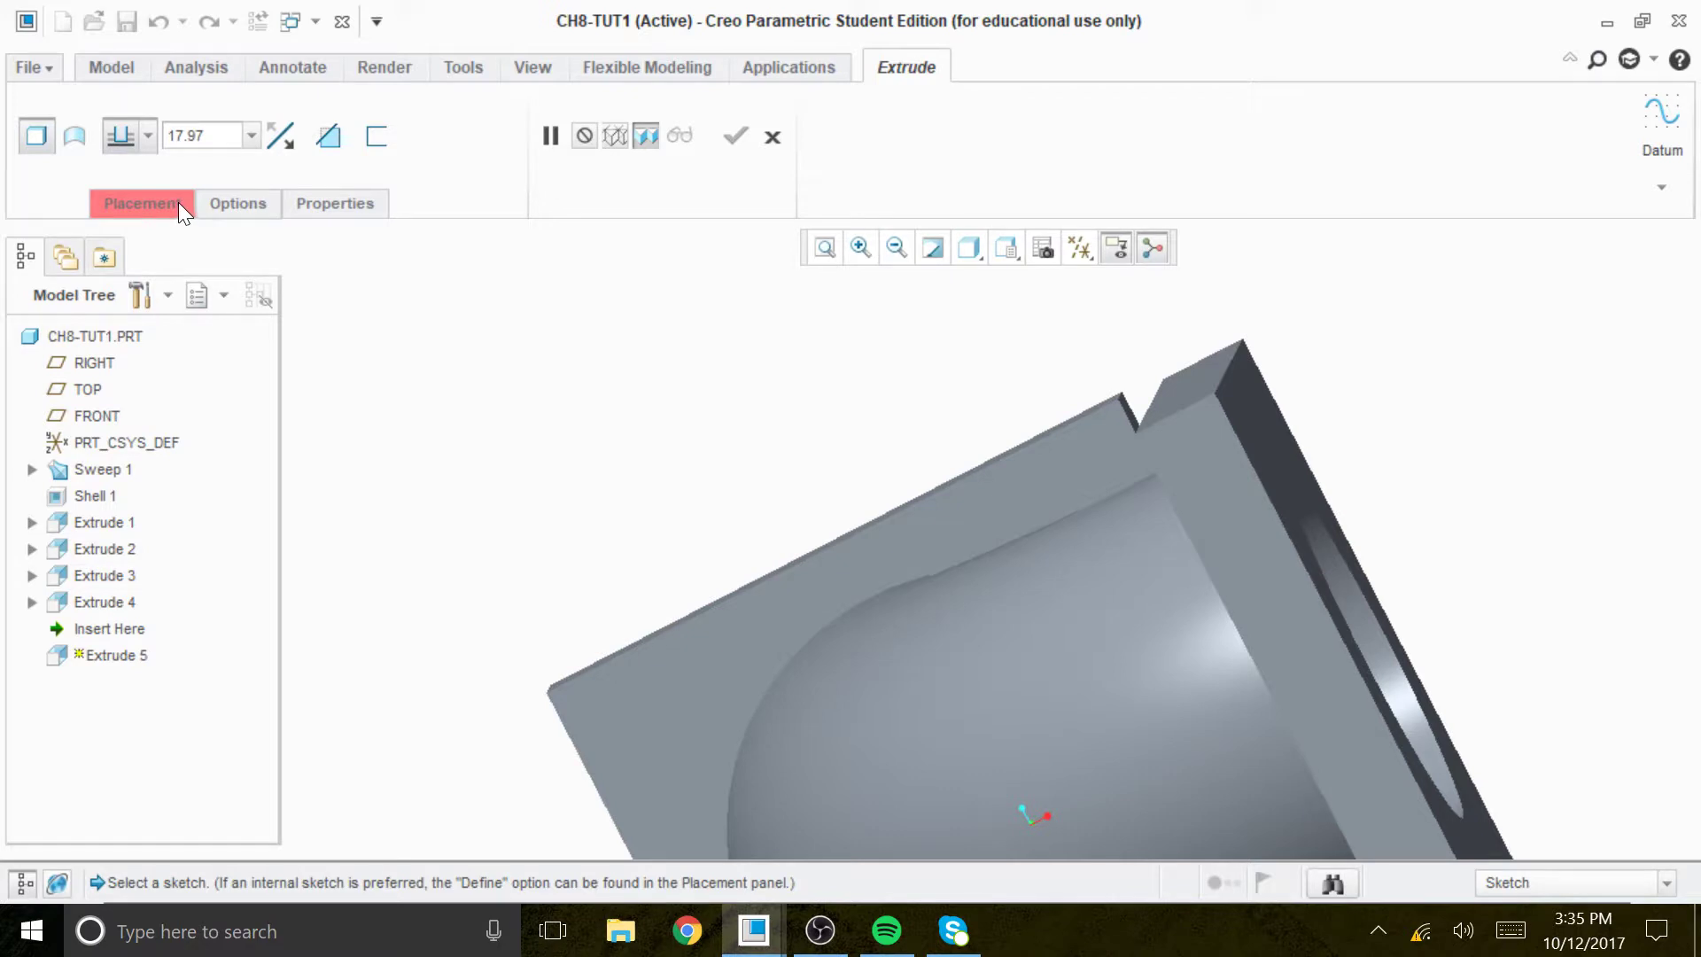
{"action": "left_click", "coordinate": [771, 136]}
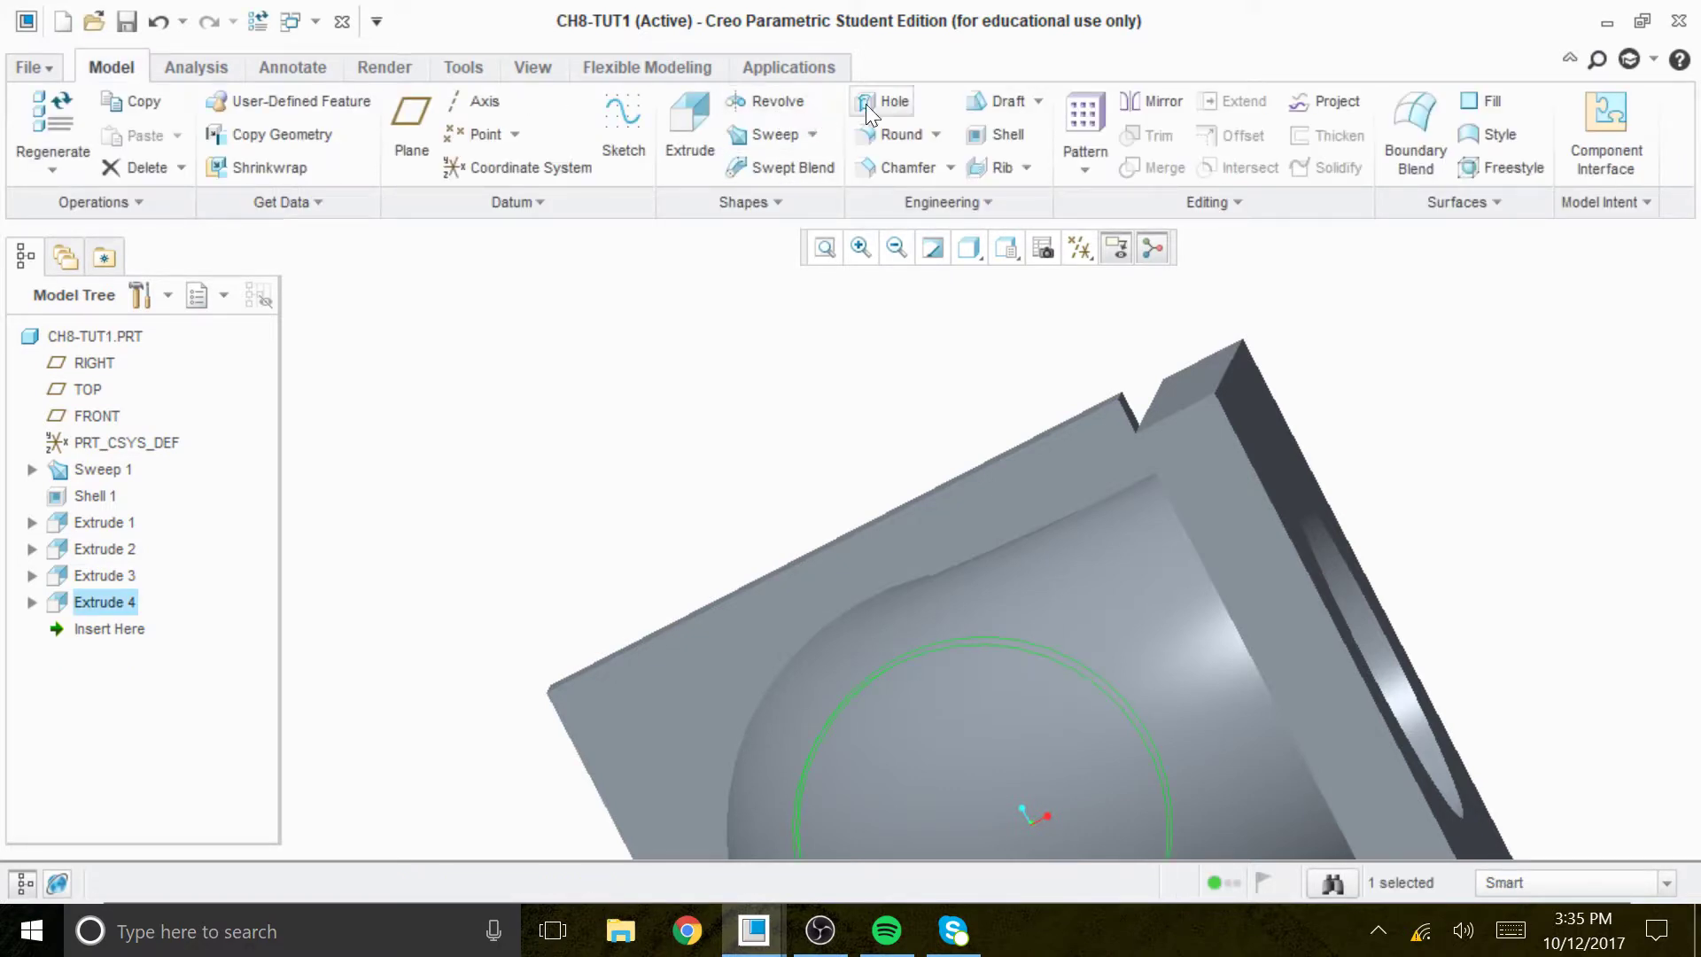
{"action": "left_click", "coordinate": [933, 315]}
{"action": "left_click", "coordinate": [898, 101]}
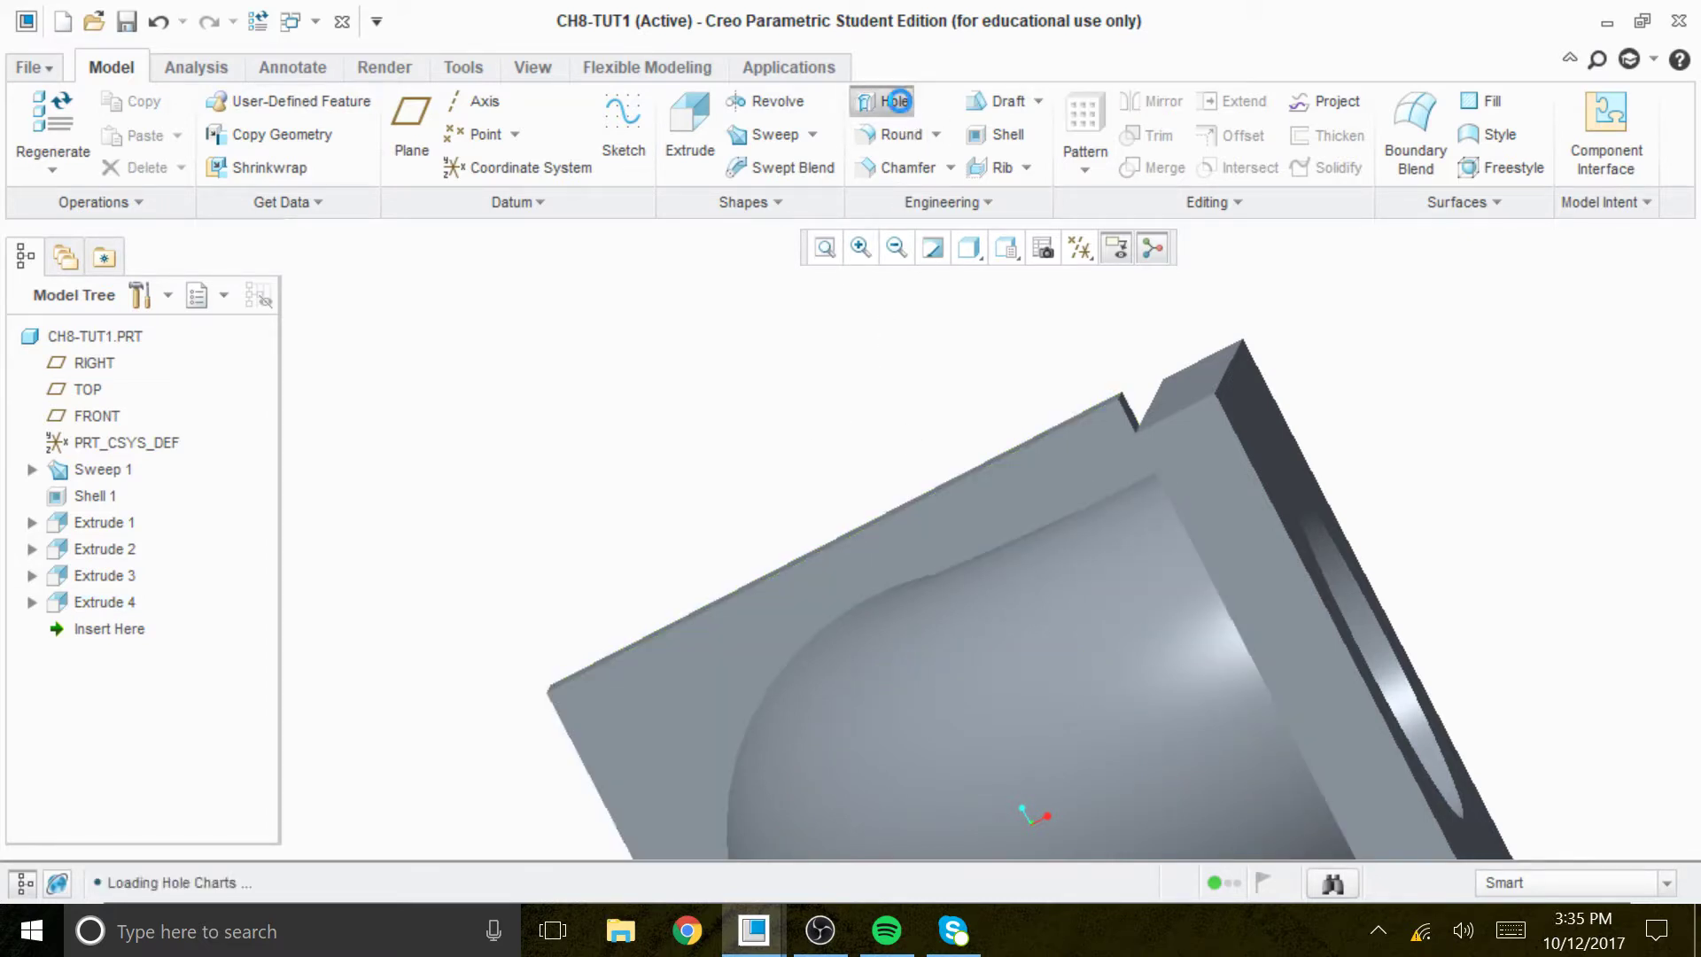
{"action": "left_click", "coordinate": [653, 710]}
{"action": "scroll", "coordinate": [850, 549], "scroll_direction": "down", "scroll_amount": 2}
{"action": "scroll", "coordinate": [664, 775], "scroll_direction": "up", "scroll_amount": 6}
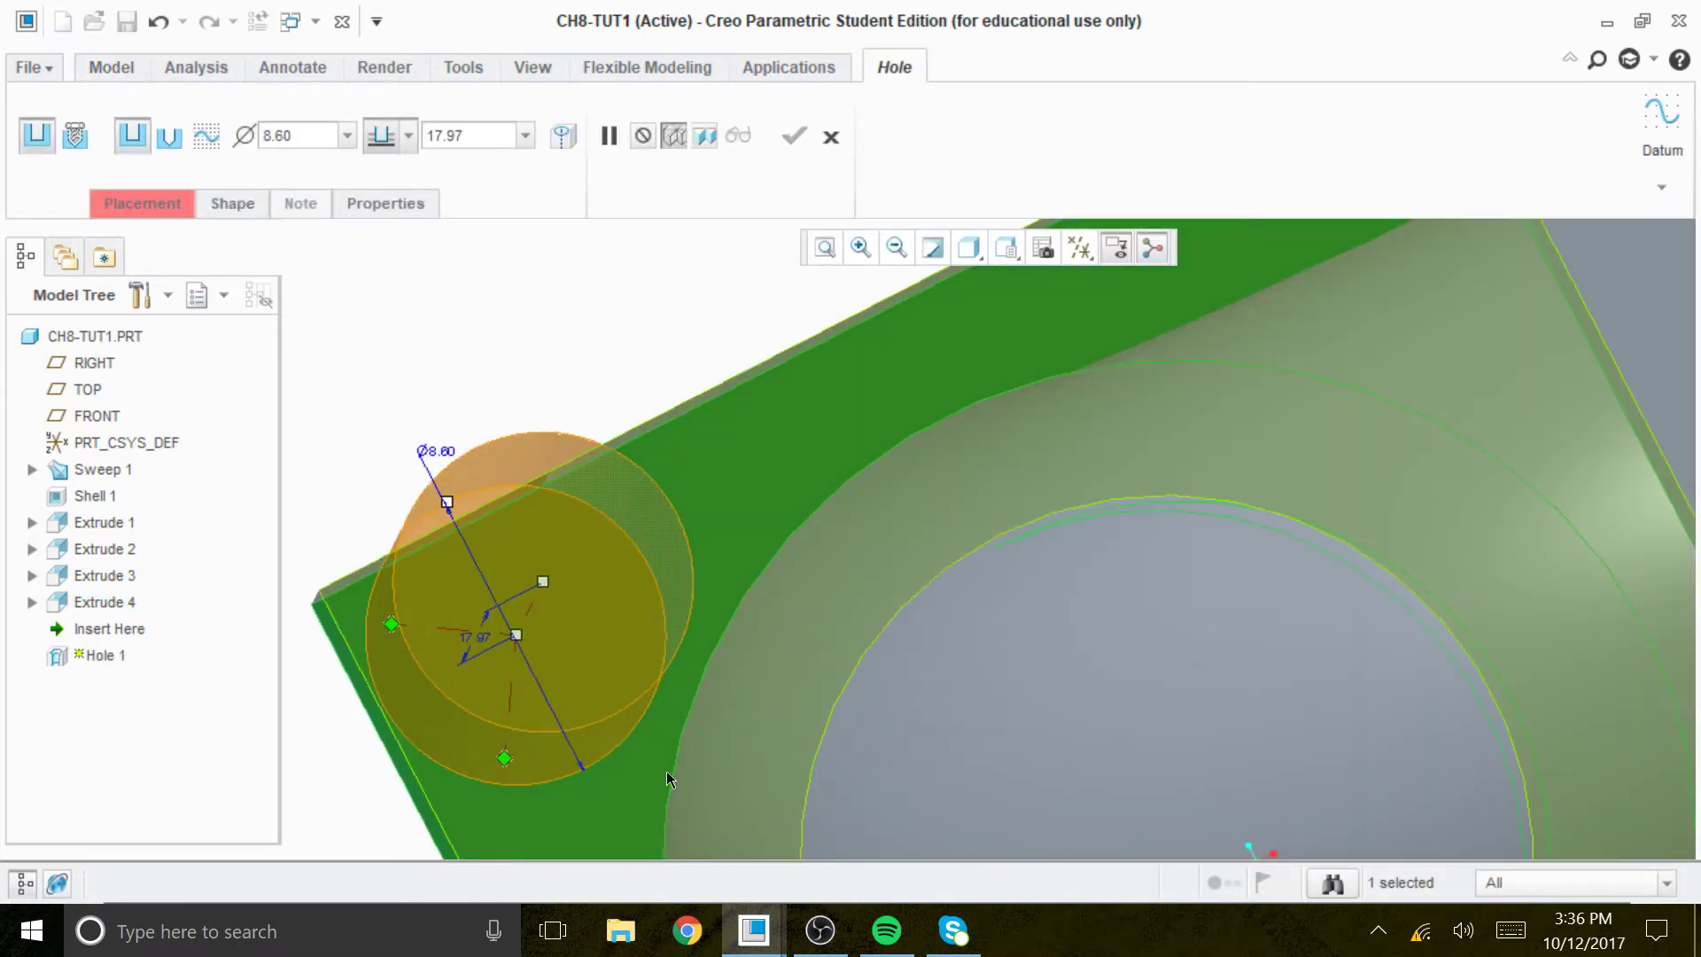
{"action": "scroll", "coordinate": [736, 695], "scroll_direction": "down", "scroll_amount": 6}
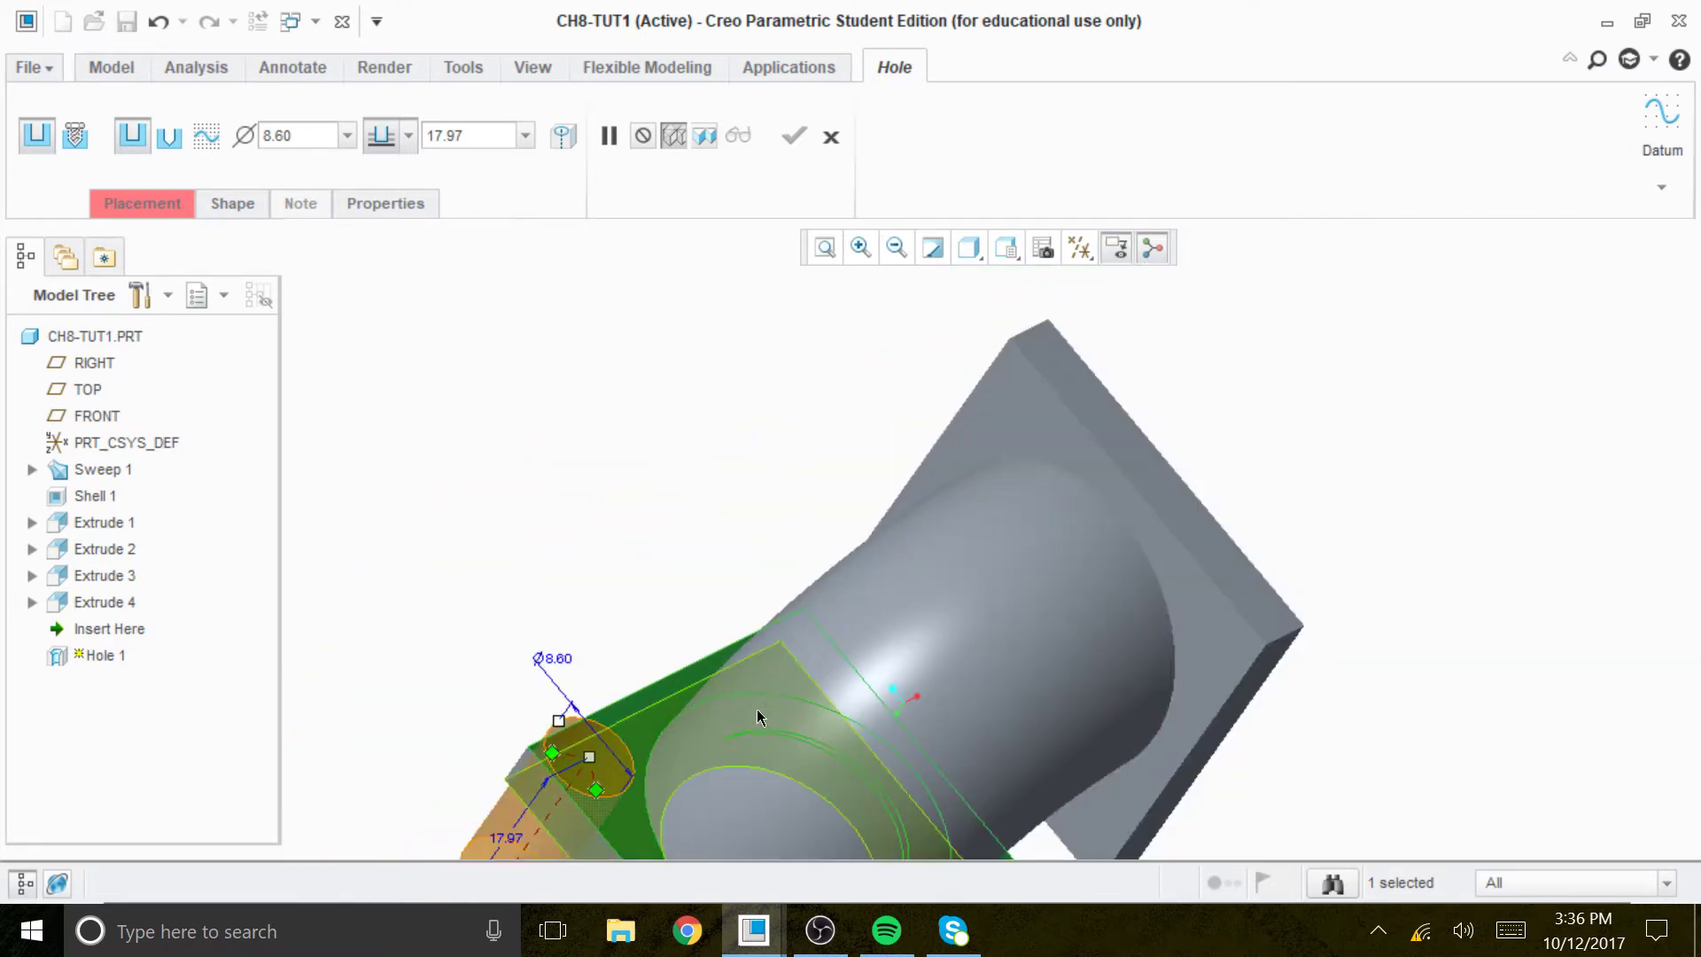
Reference the hole to two flange edges and set both offsets to 5.00
{"action": "left_click_drag", "start_coordinate": [670, 719], "coordinate": [674, 755]}
{"action": "middle_click_drag", "start_coordinate": [661, 774], "coordinate": [632, 803]}
{"action": "scroll", "coordinate": [676, 724], "scroll_direction": "down", "scroll_amount": 8}
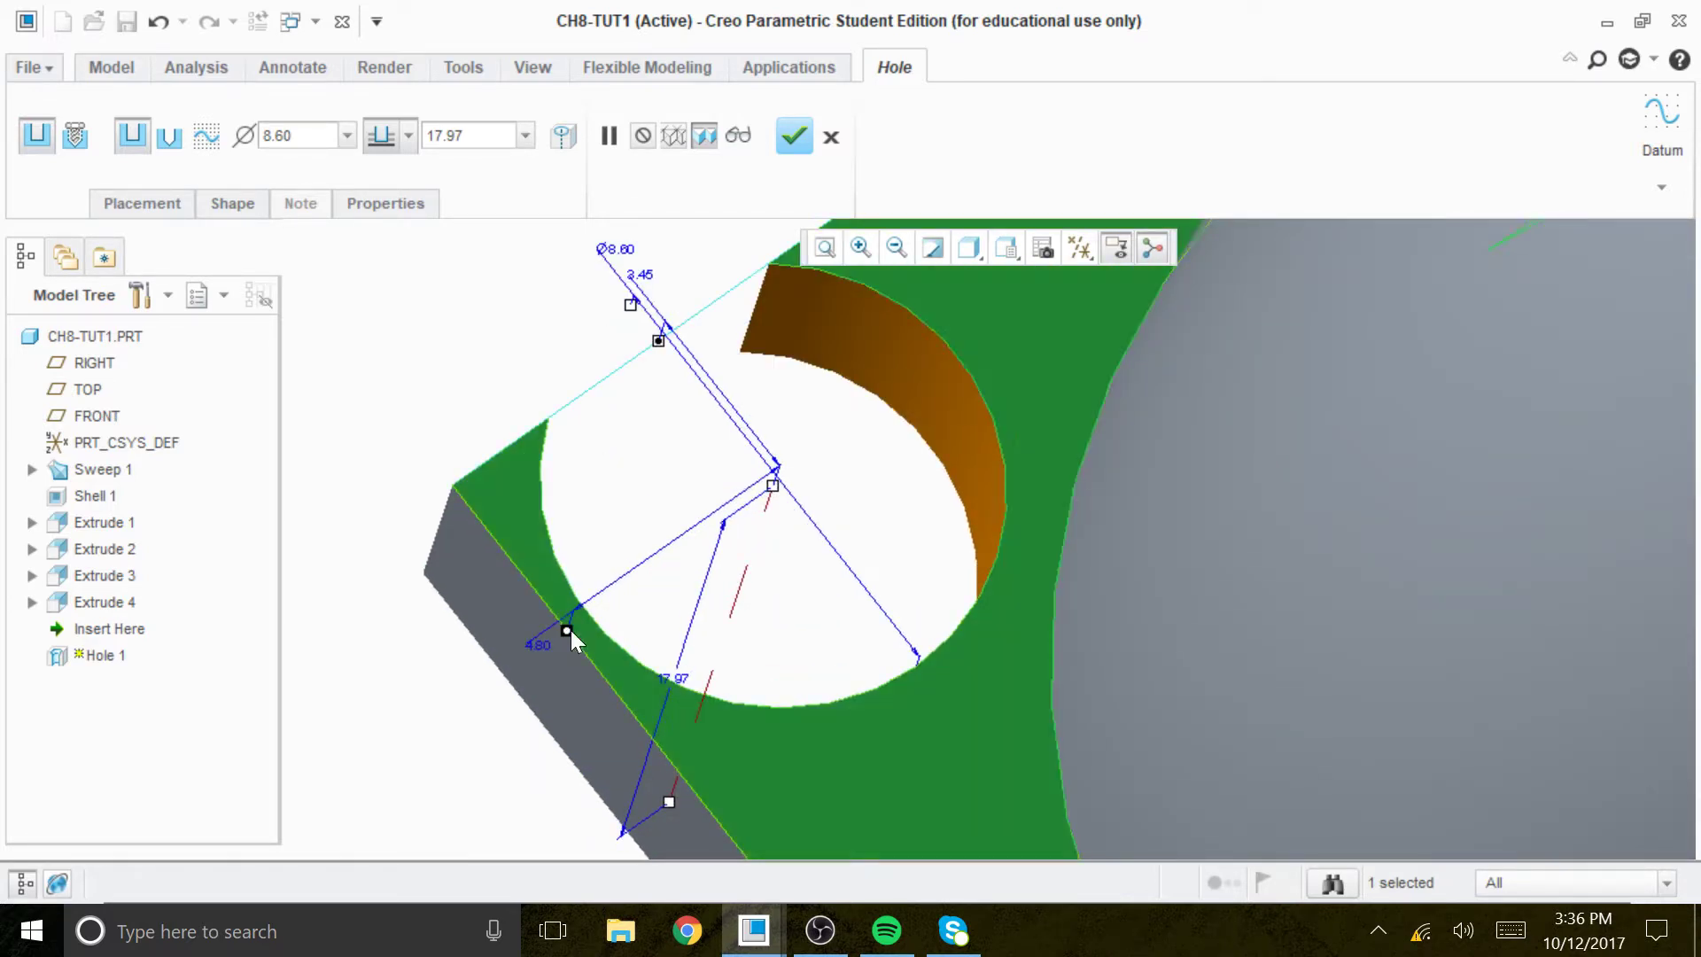
{"action": "double_click", "coordinate": [548, 645]}
{"action": "type", "text": "5"}
{"action": "key", "text": "Return"}
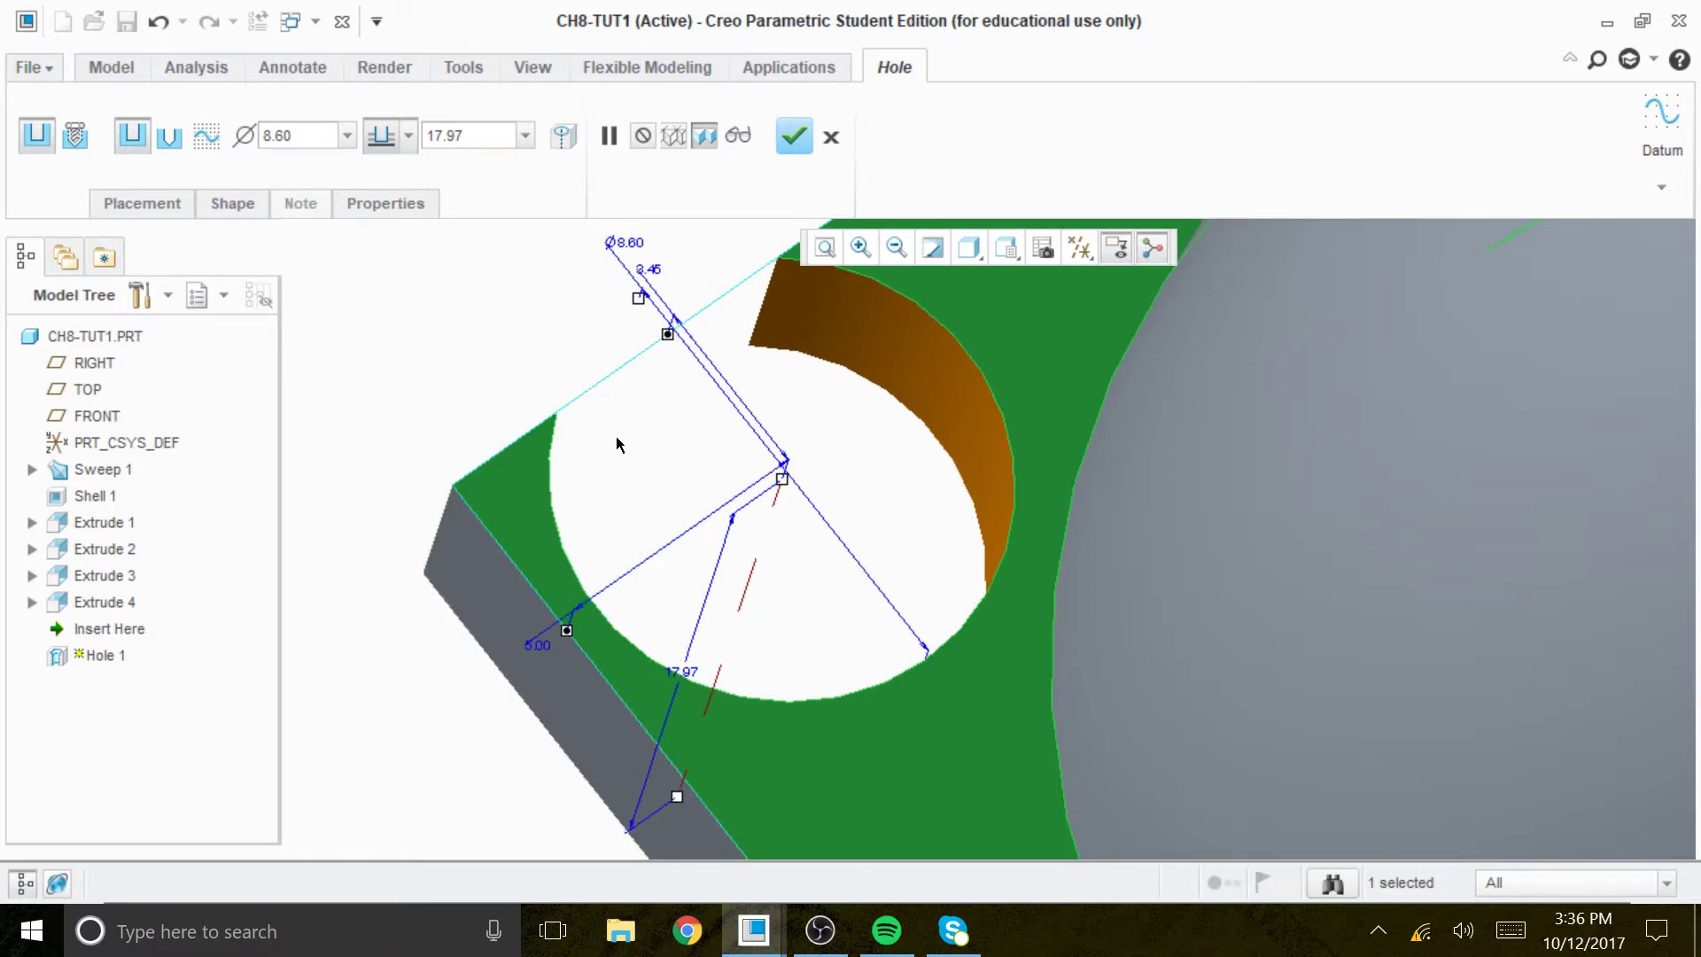
{"action": "double_click", "coordinate": [656, 272]}
{"action": "type", "text": "5"}
{"action": "key", "text": "Return"}
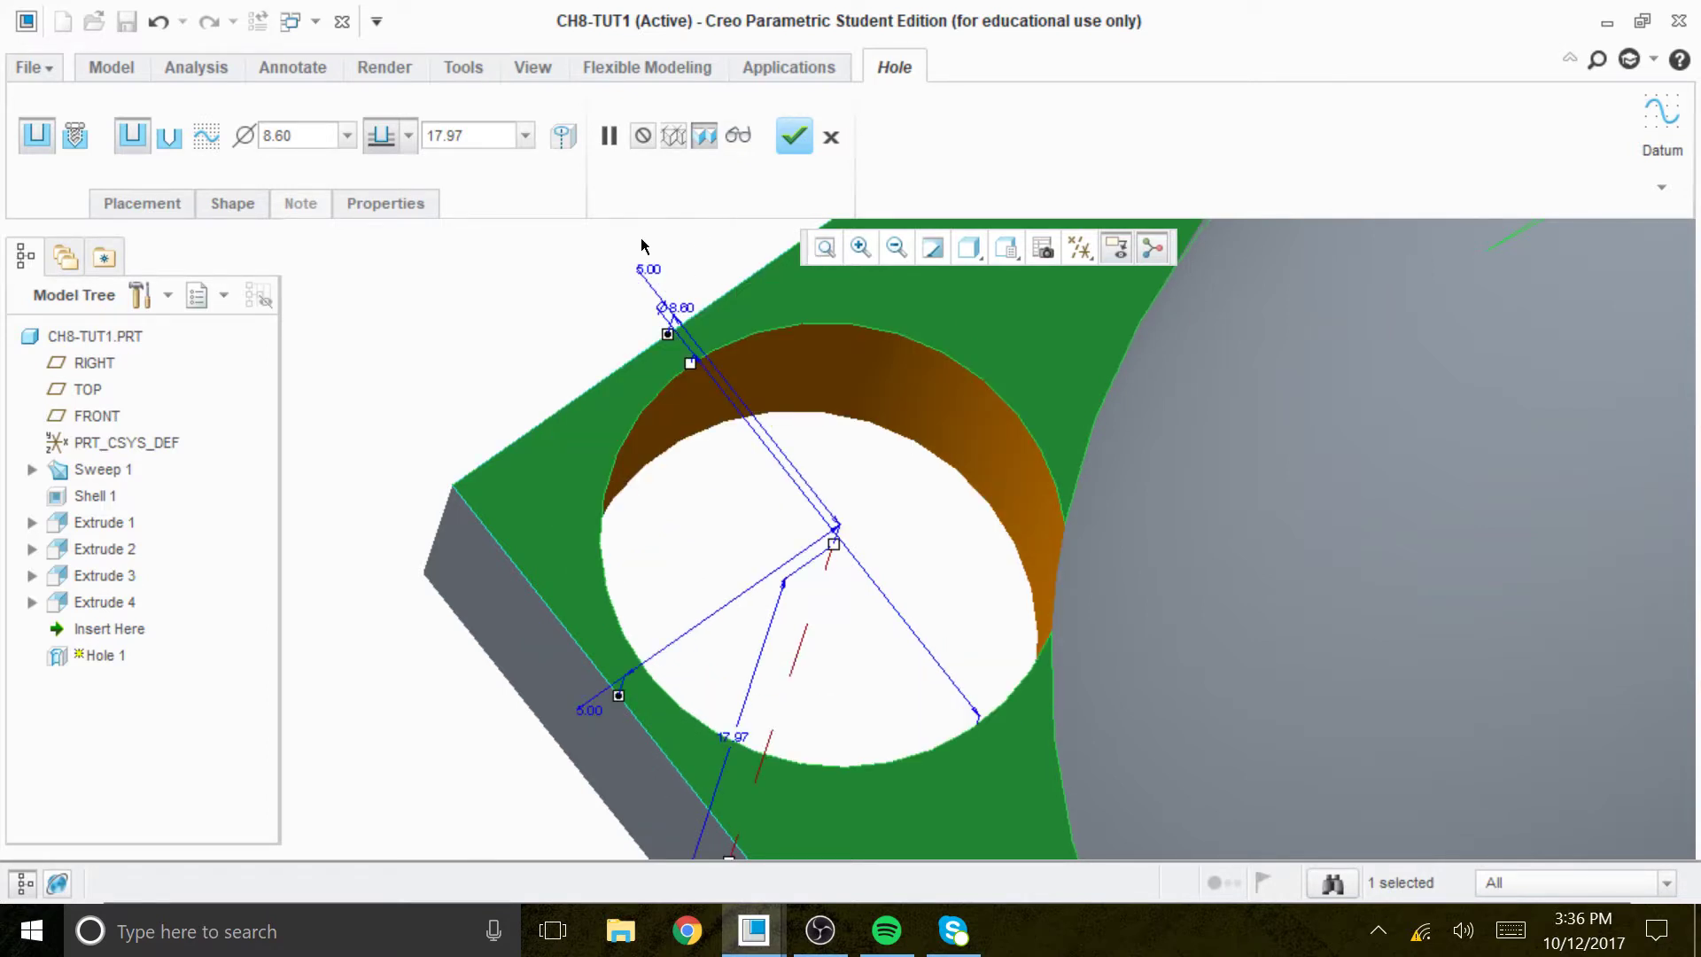
{"action": "left_click", "coordinate": [235, 202]}
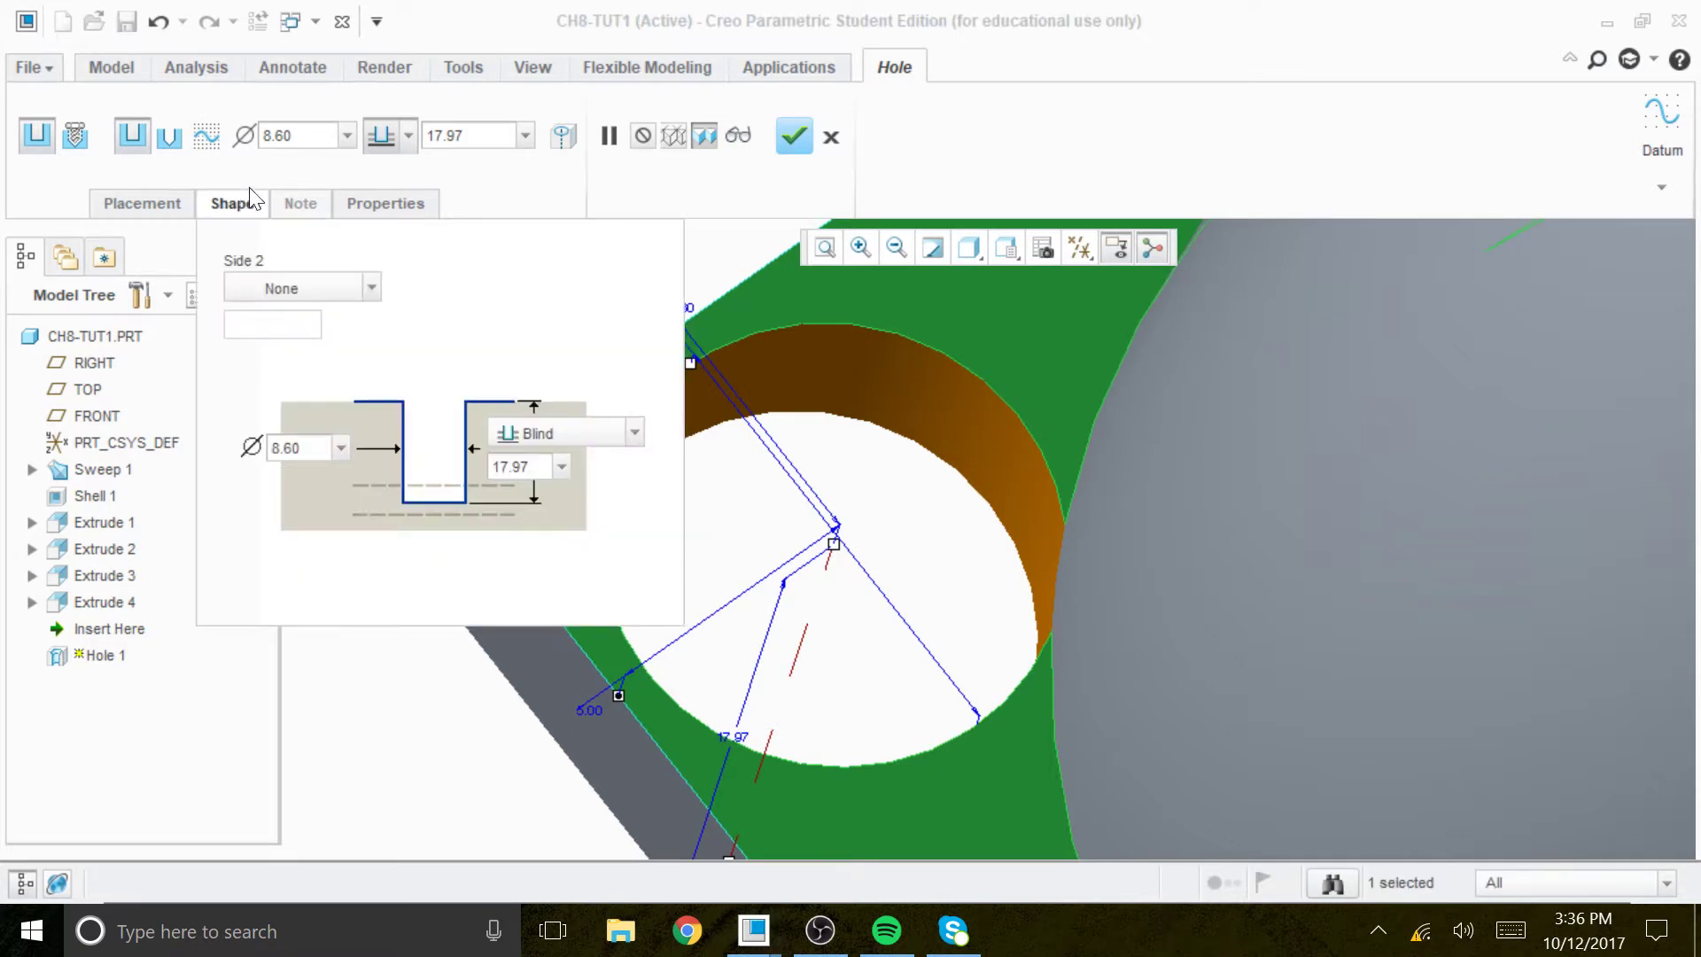
Switch to a standard hole profile and set the counterbore depth to 1.00
{"action": "left_click", "coordinate": [168, 139]}
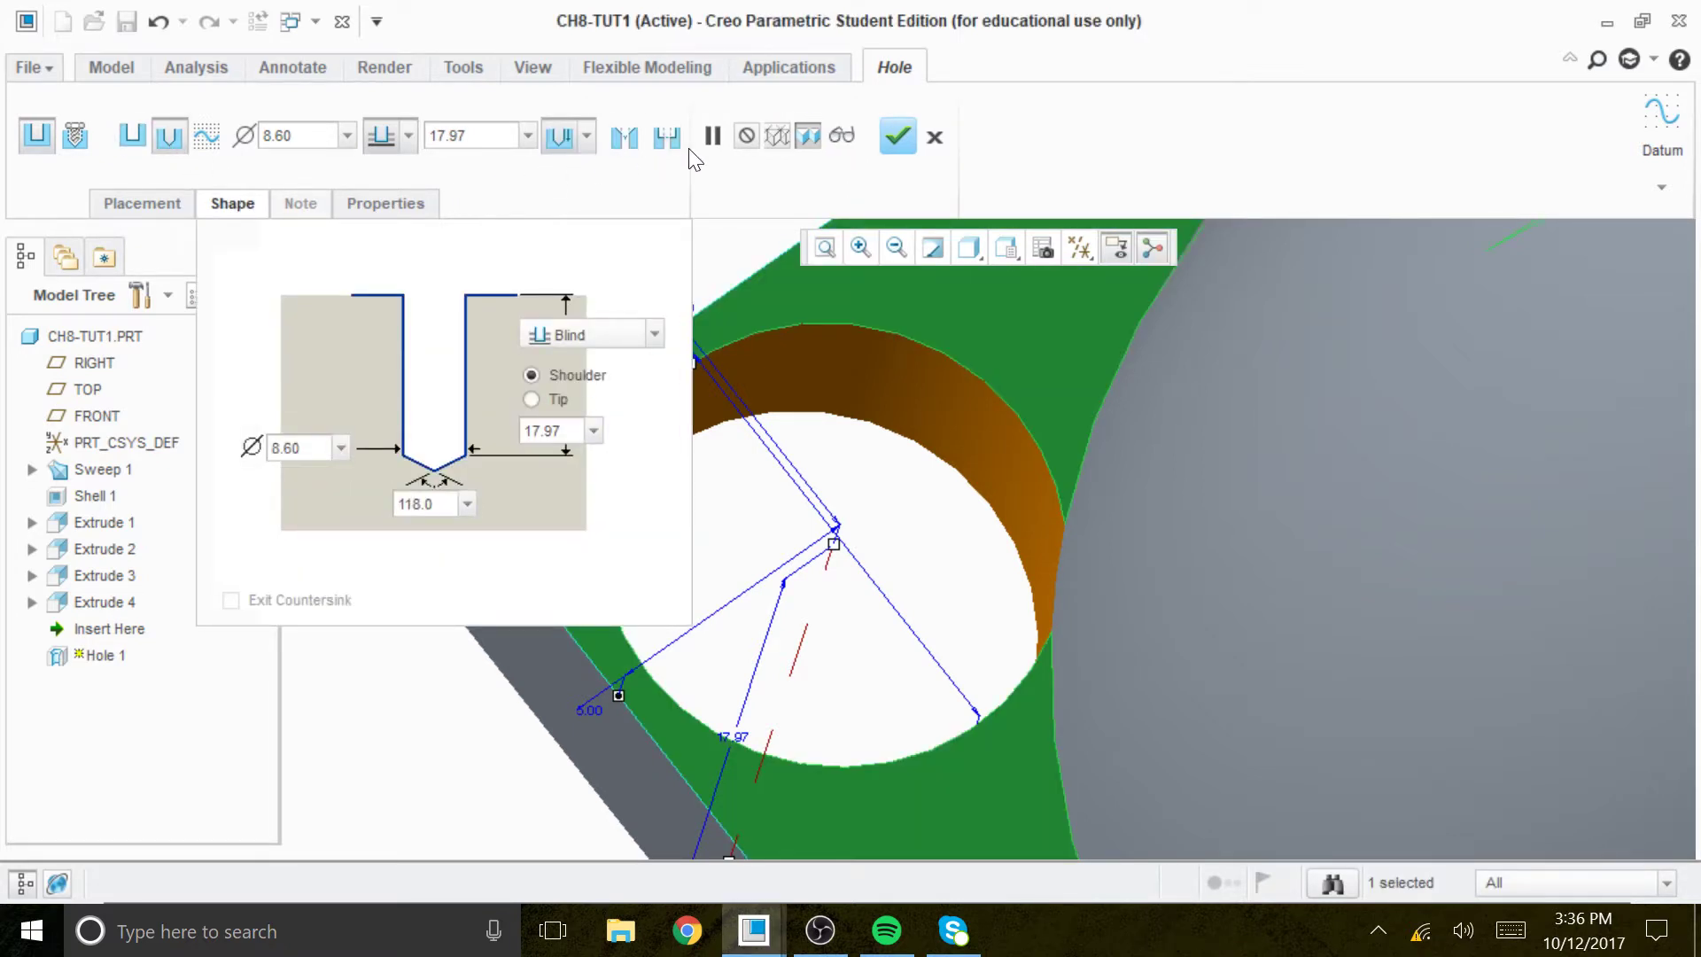
{"action": "left_click", "coordinate": [416, 277]}
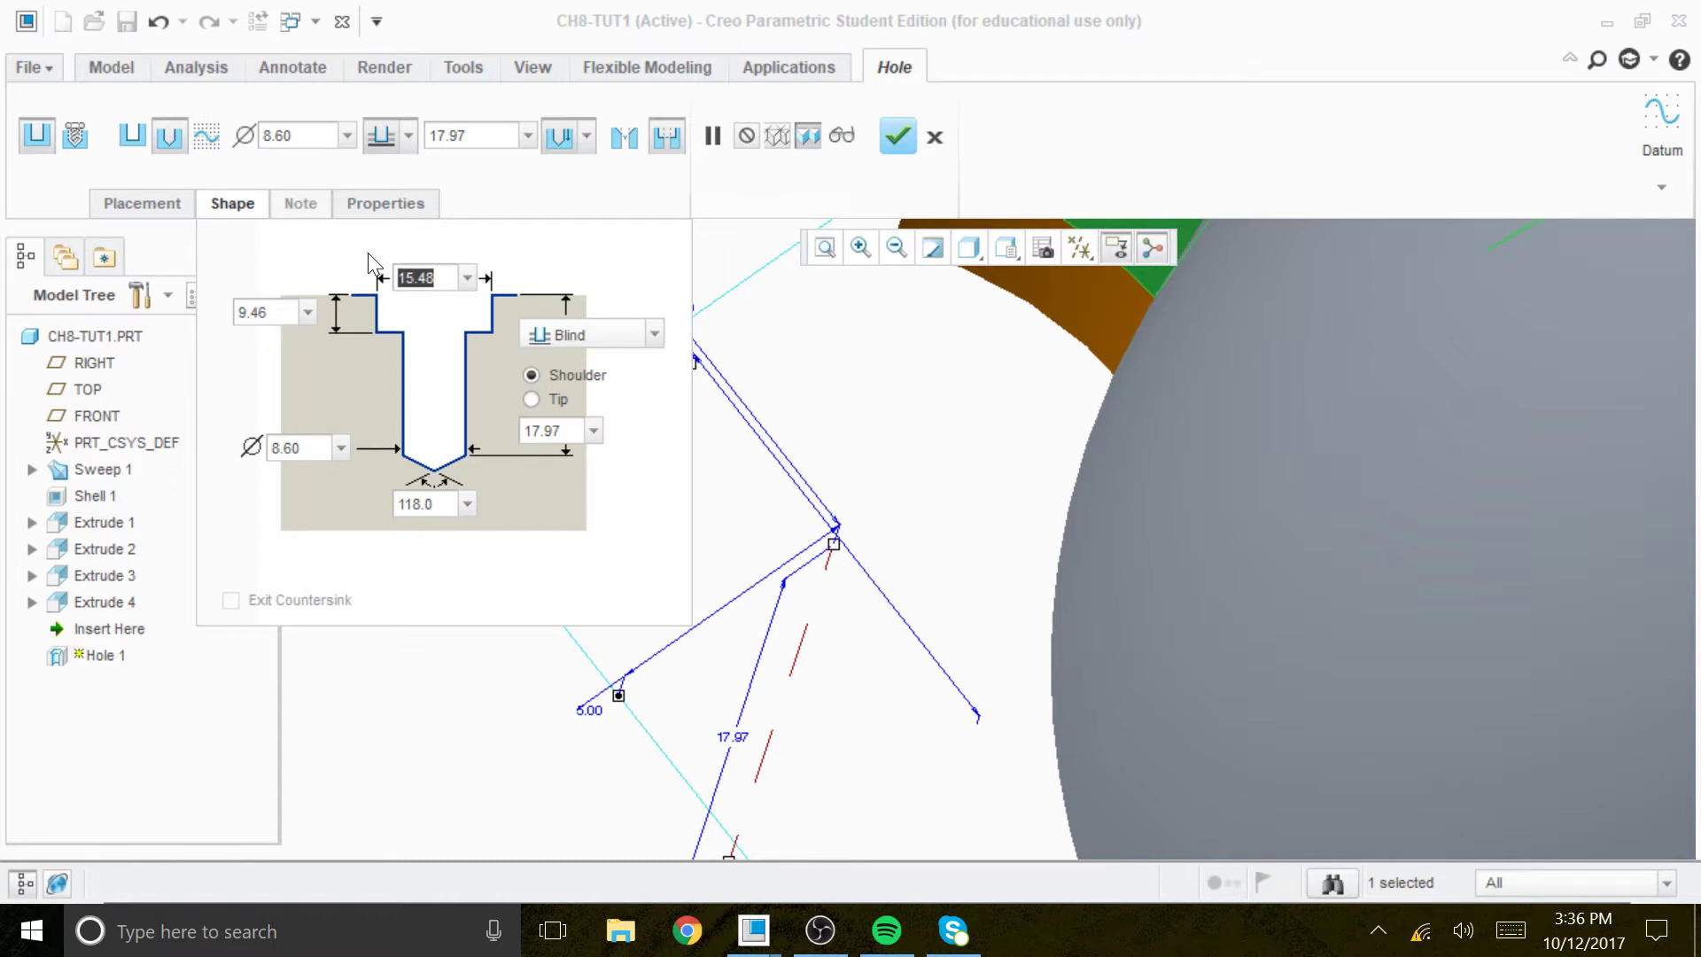
{"action": "type", "text": "6"}
{"action": "key", "text": "Return"}
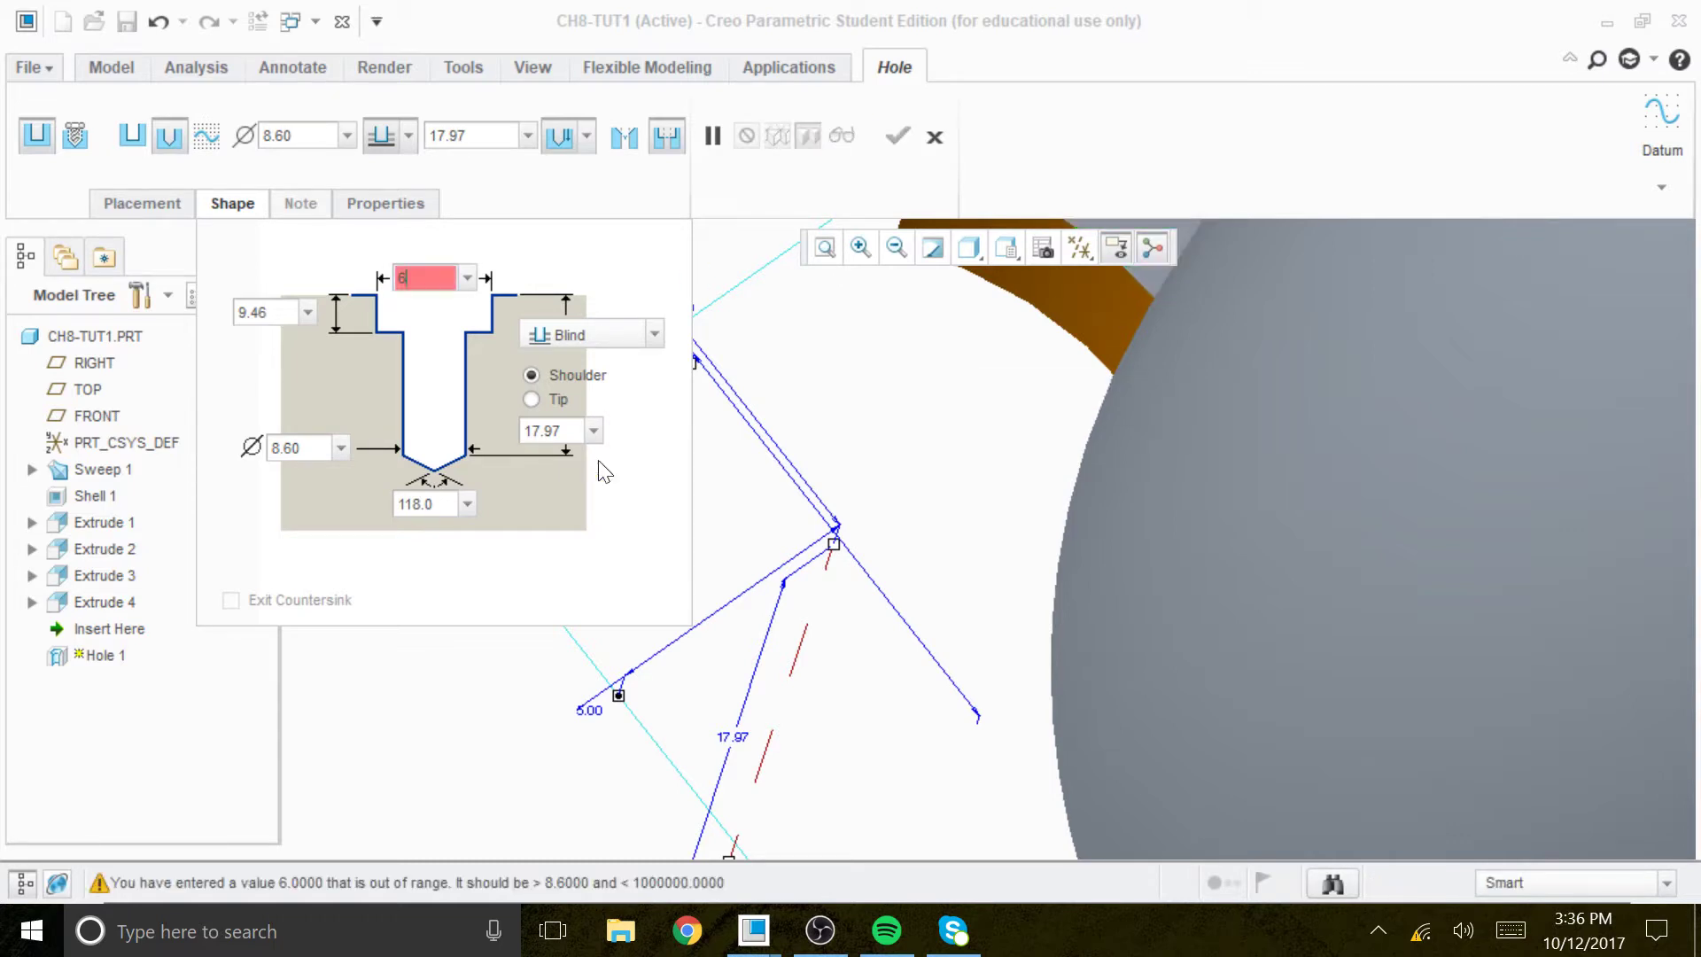
{"action": "left_click", "coordinate": [599, 461]}
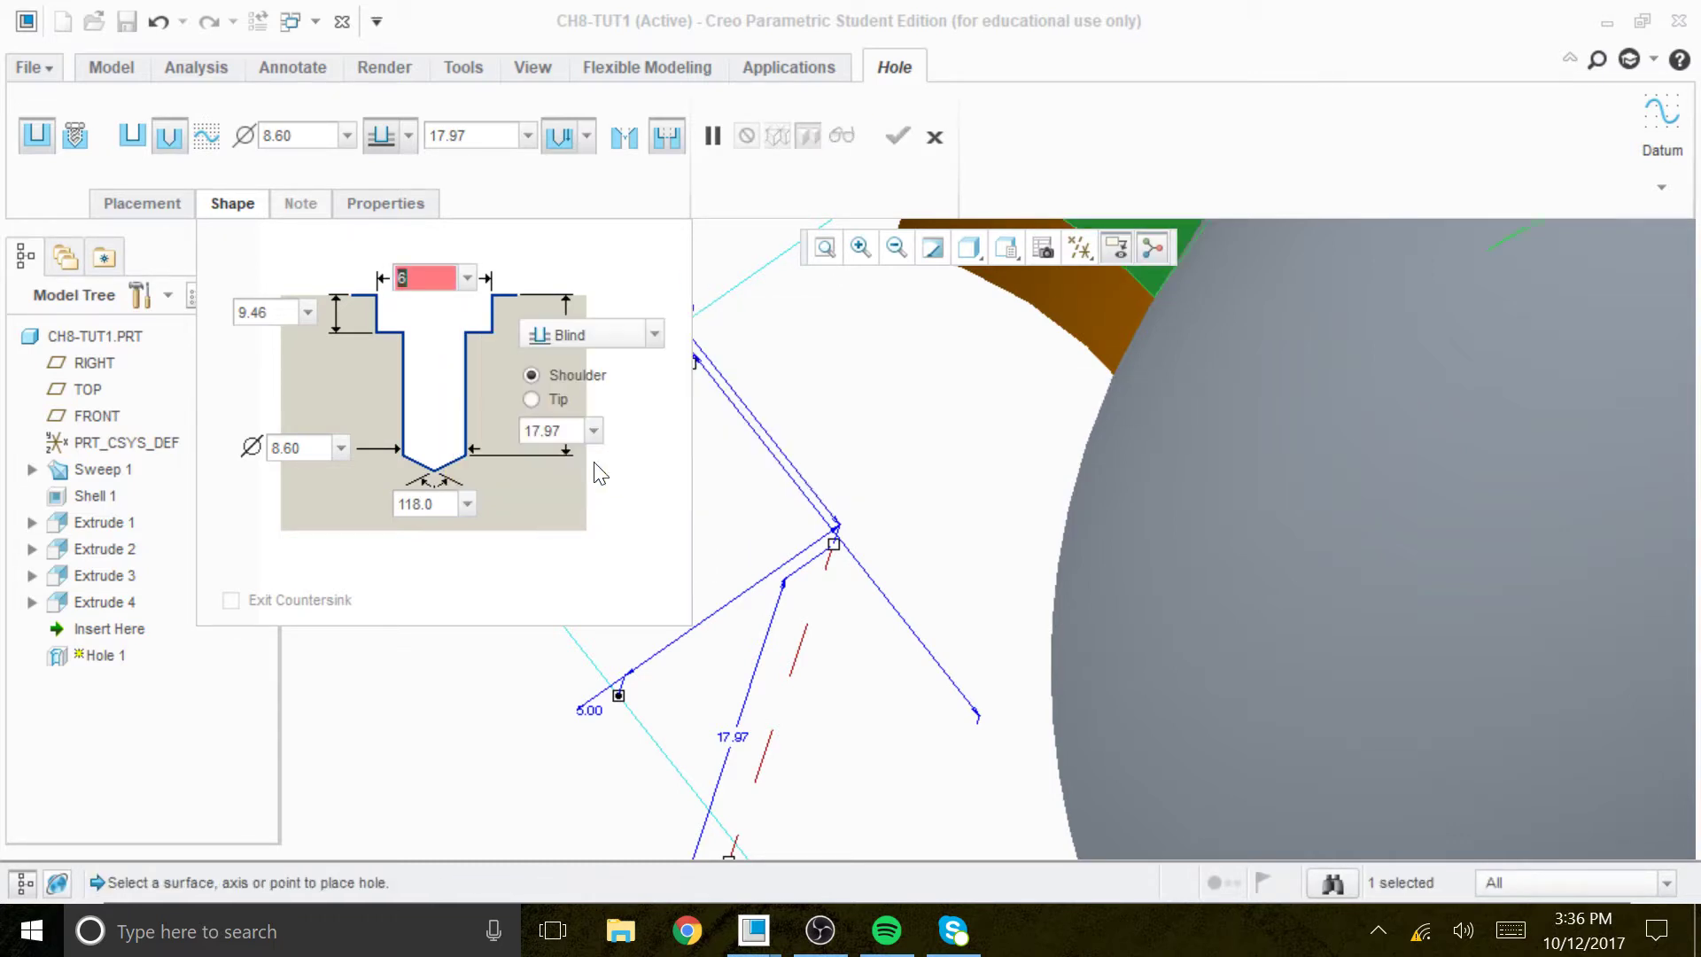
{"action": "left_click", "coordinate": [264, 311]}
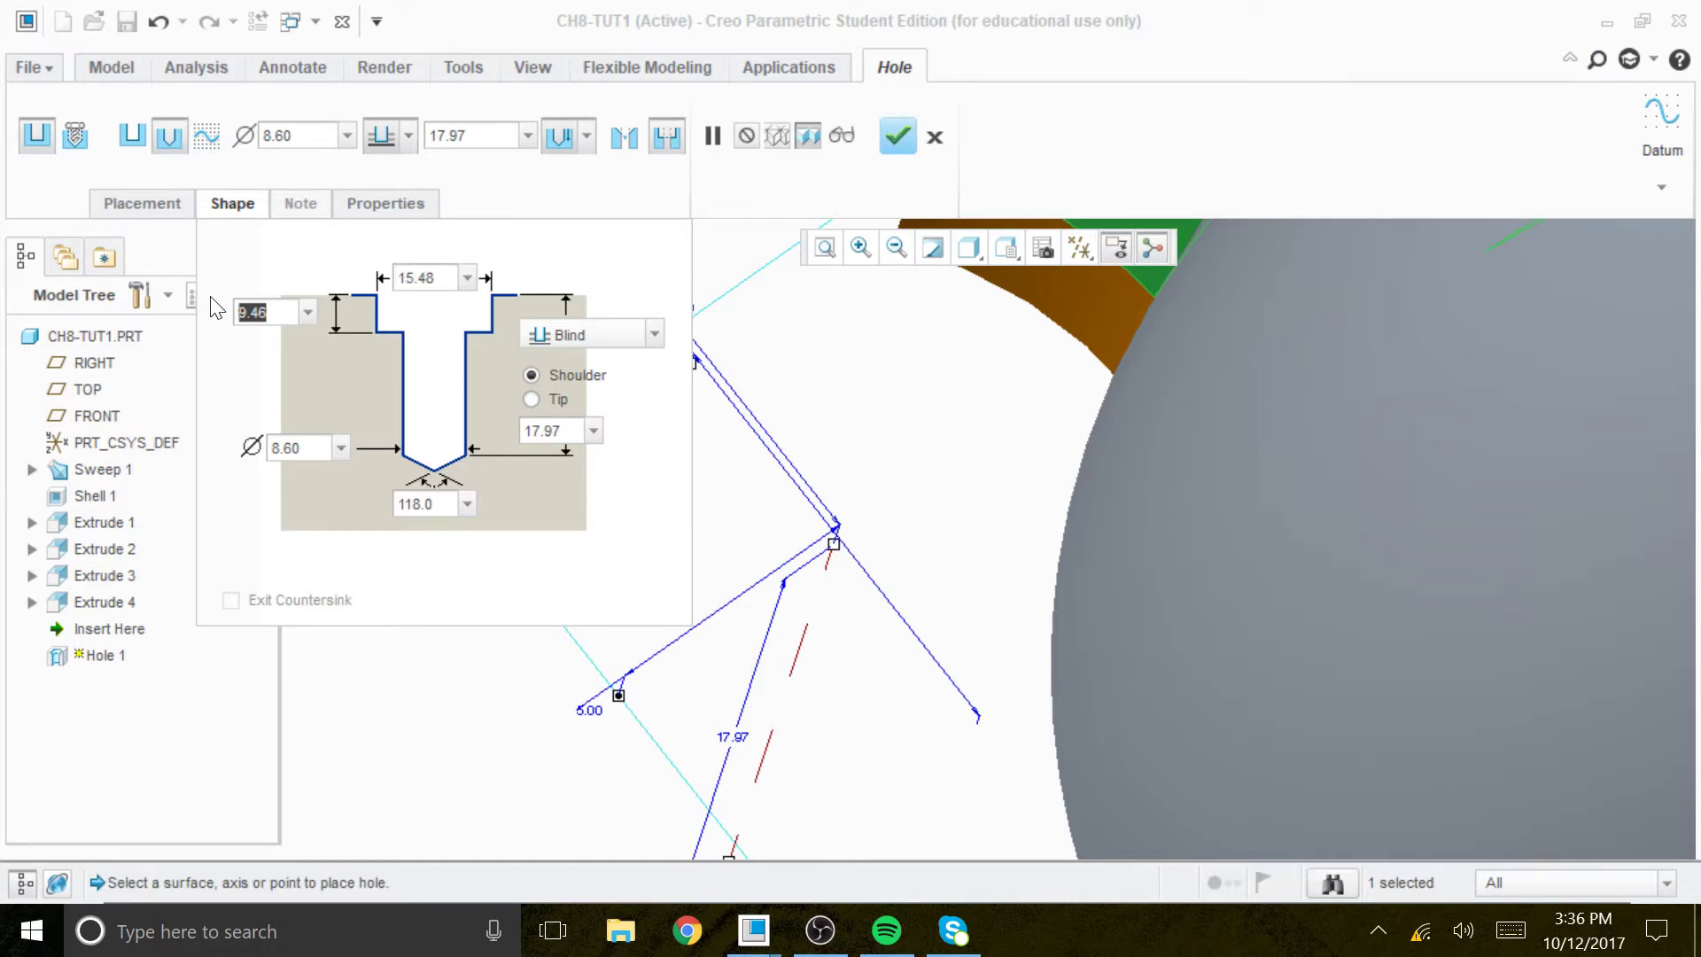
{"action": "type", "text": "1"}
{"action": "key", "text": "Return"}
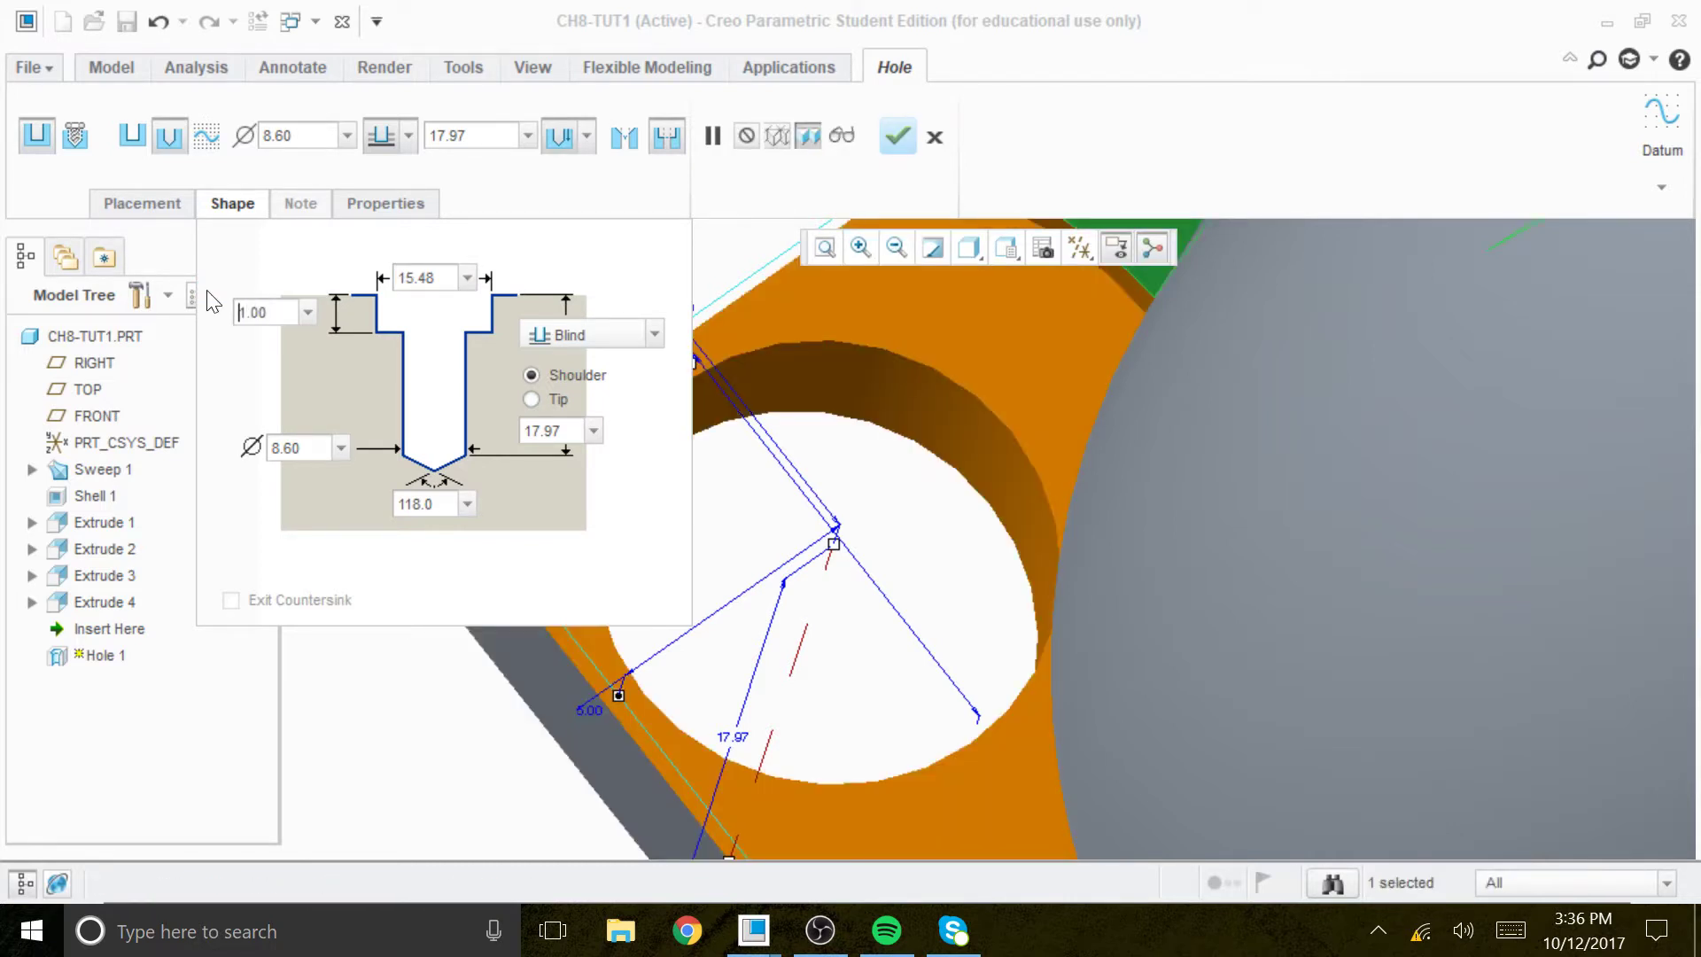
Set the hole diameter to 3.00 and the counterbore width to 6.00
{"action": "left_click", "coordinate": [421, 279]}
{"action": "type", "text": "6"}
{"action": "key", "text": "Return"}
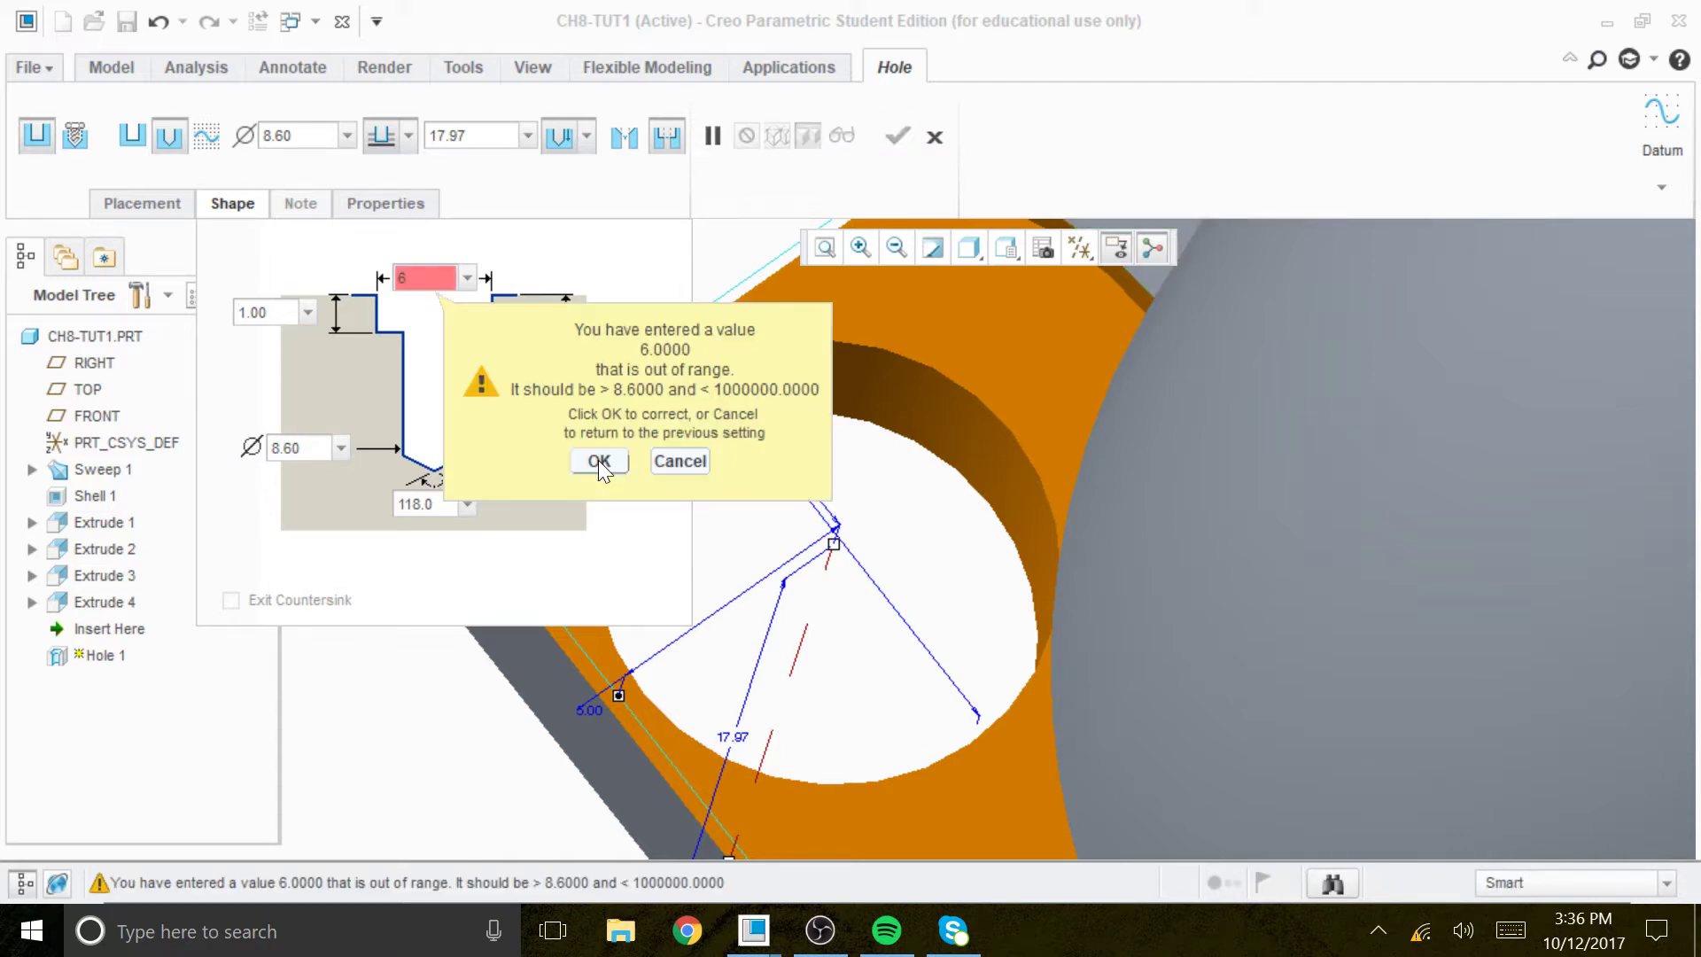
{"action": "left_click", "coordinate": [621, 461]}
{"action": "middle_click_drag", "start_coordinate": [1342, 700], "coordinate": [1226, 690]}
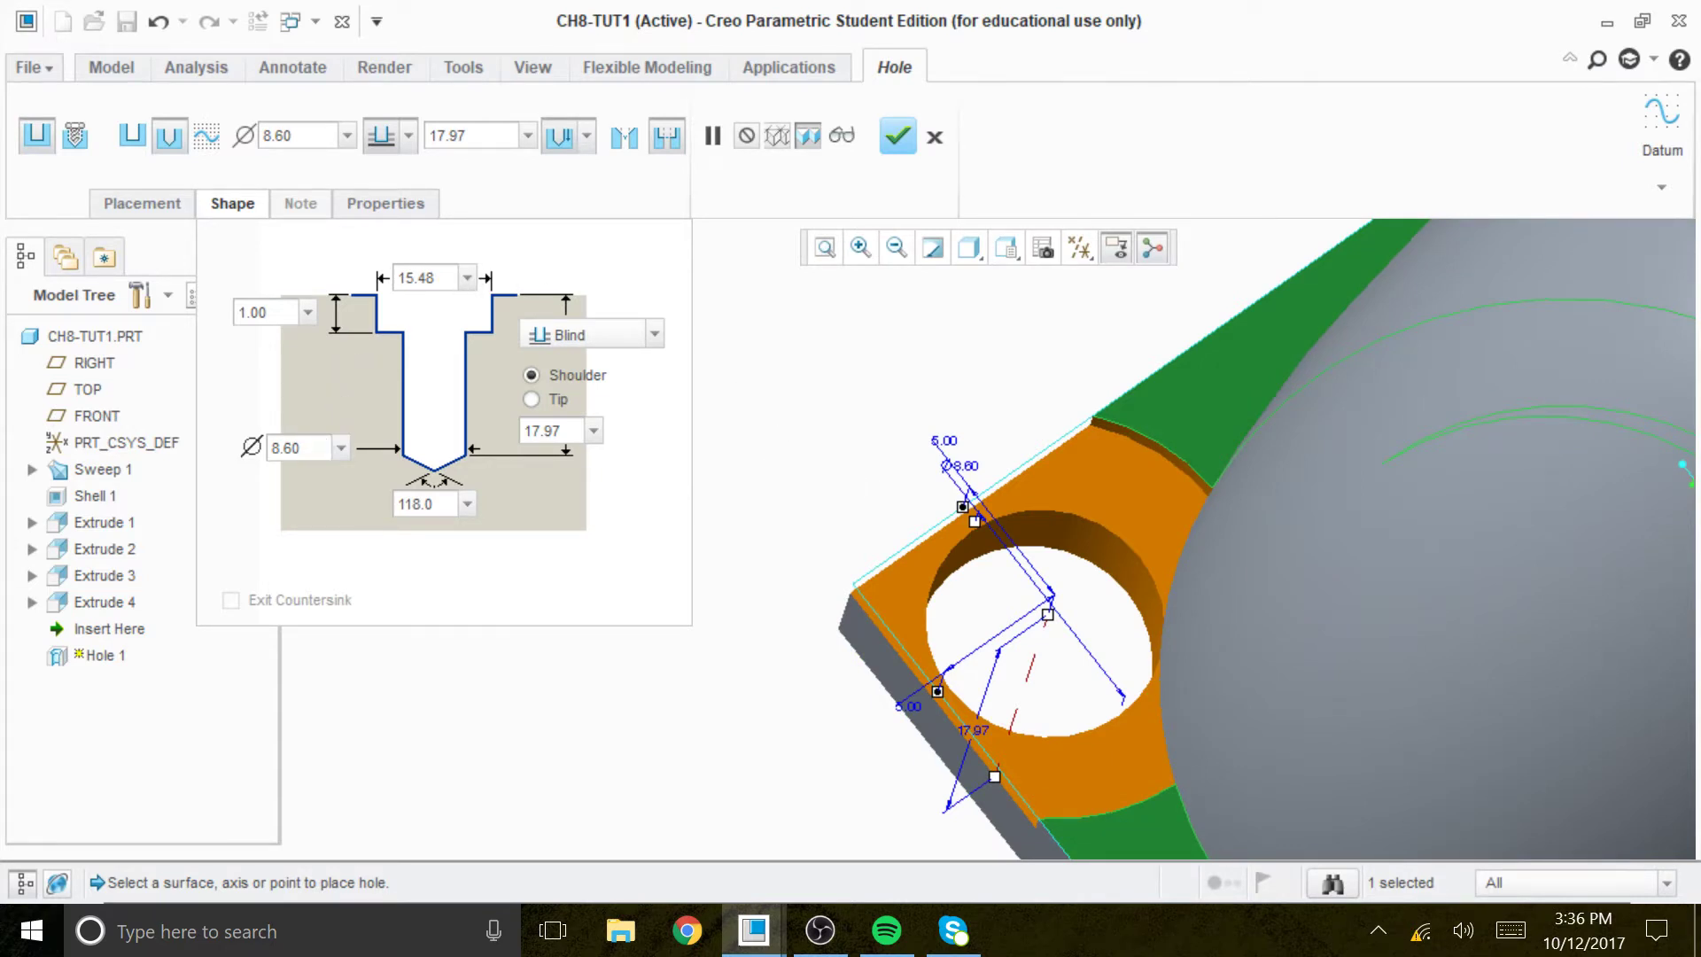
{"action": "left_click", "coordinate": [293, 448]}
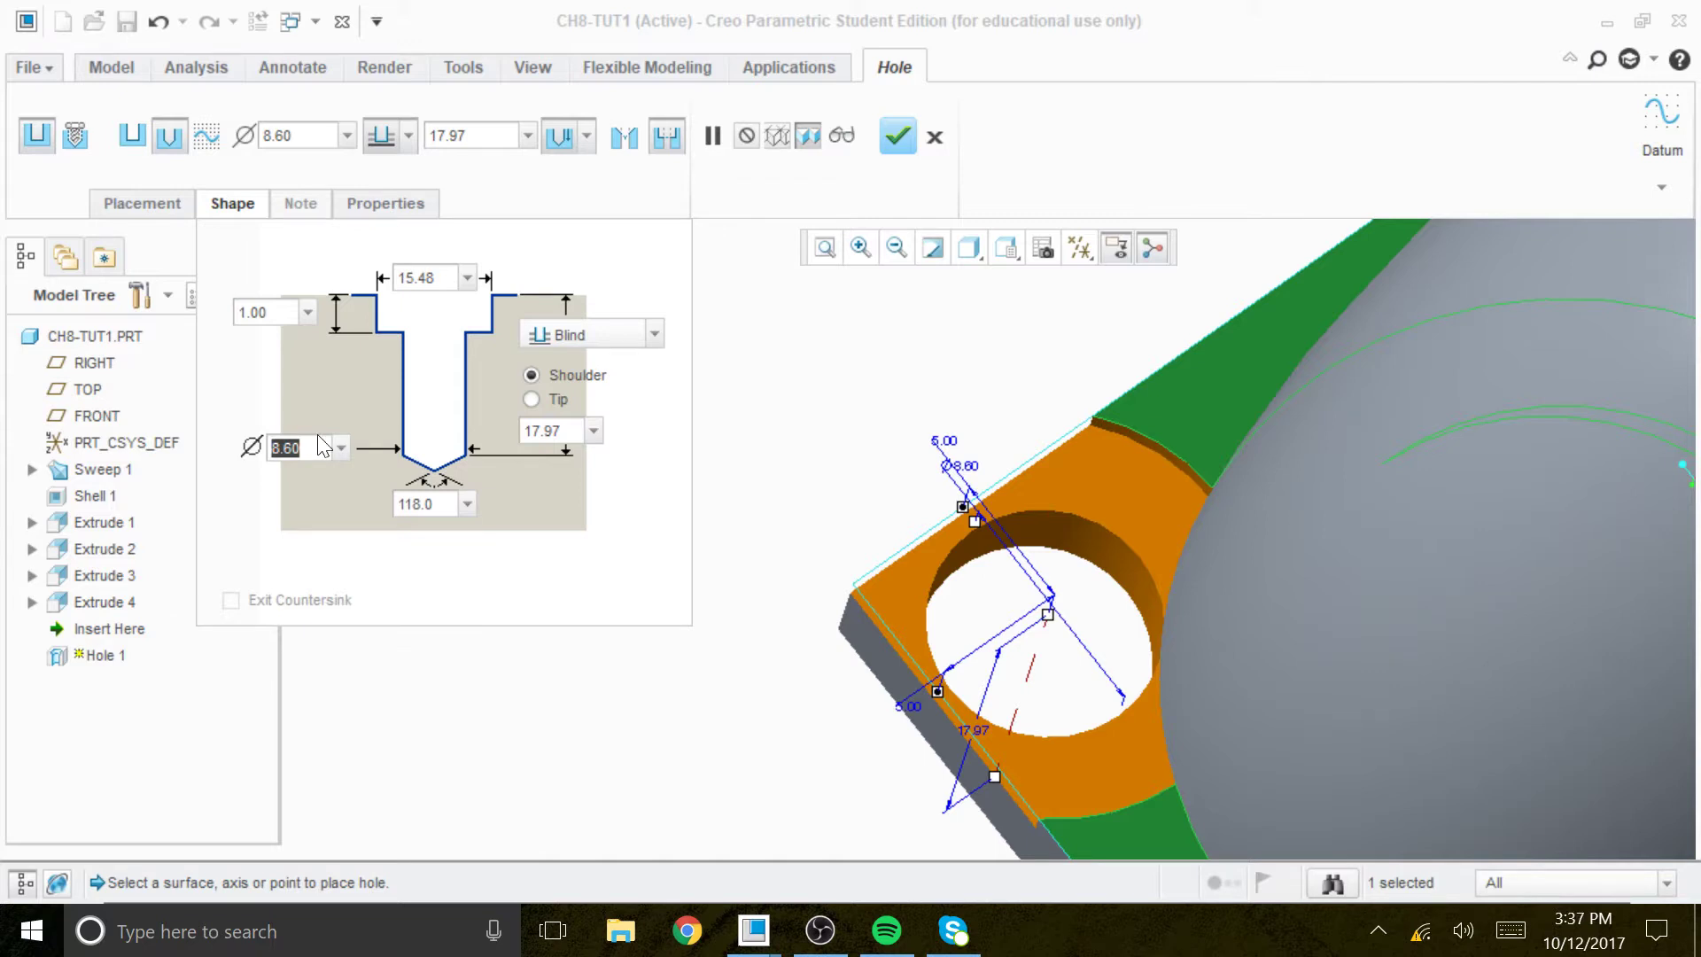
{"action": "type", "text": "3"}
{"action": "key", "text": "Return"}
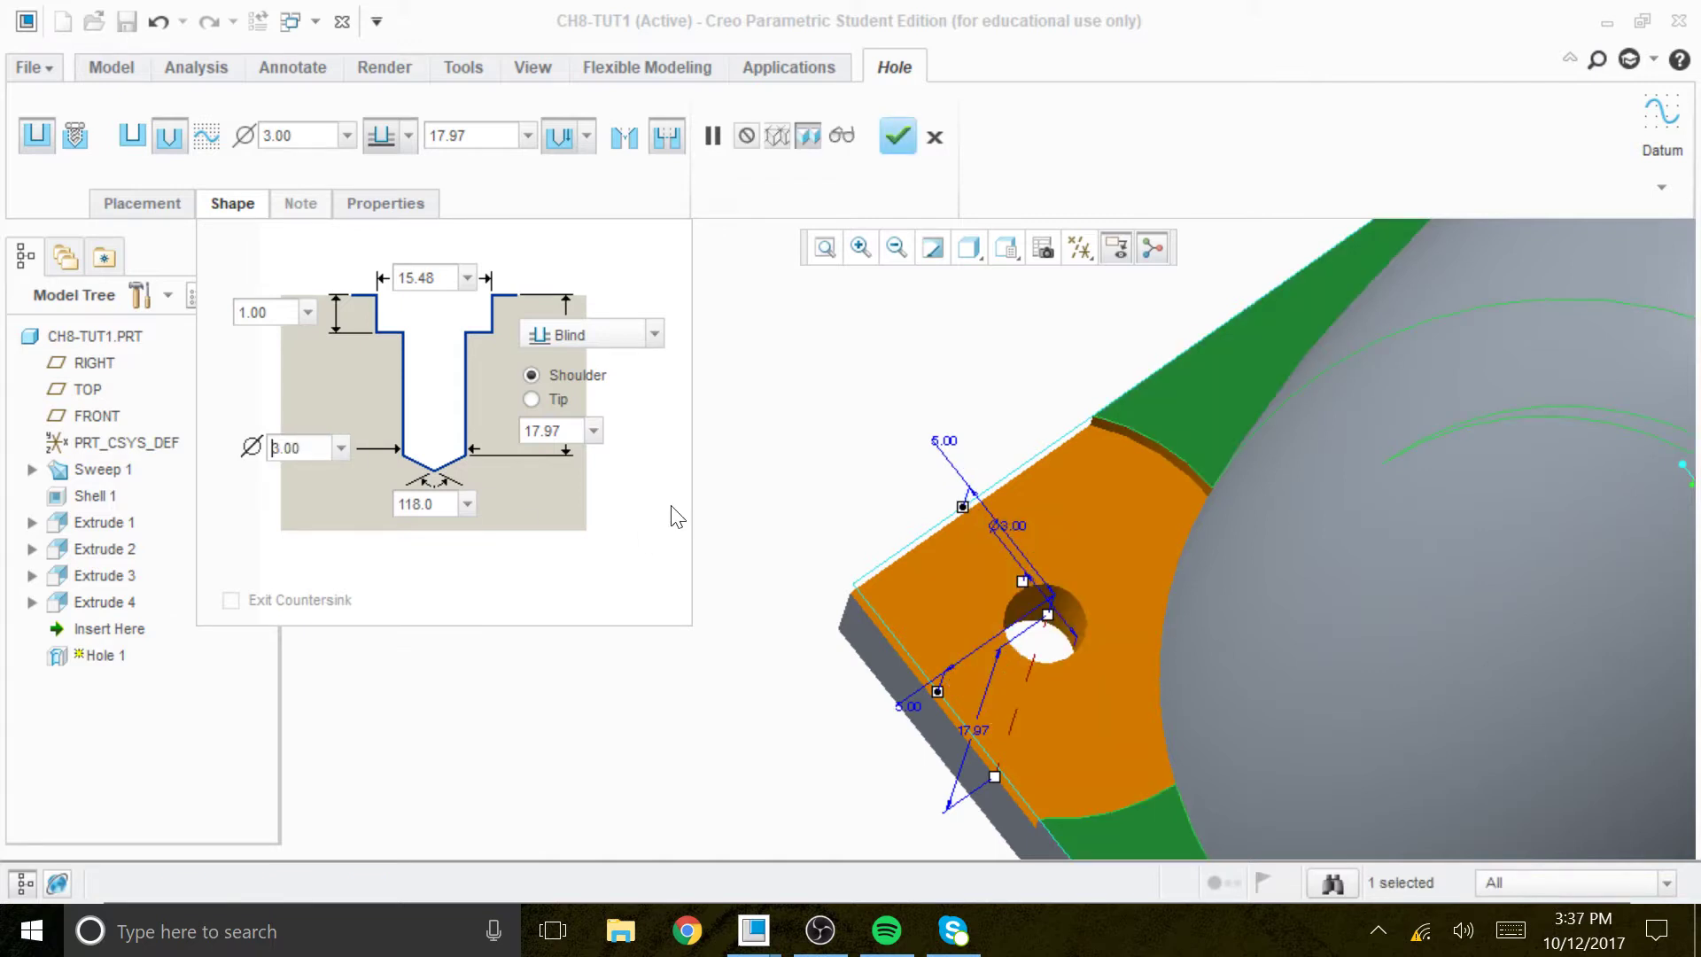
{"action": "left_click", "coordinate": [417, 278]}
{"action": "type", "text": "6"}
{"action": "key", "text": "Return"}
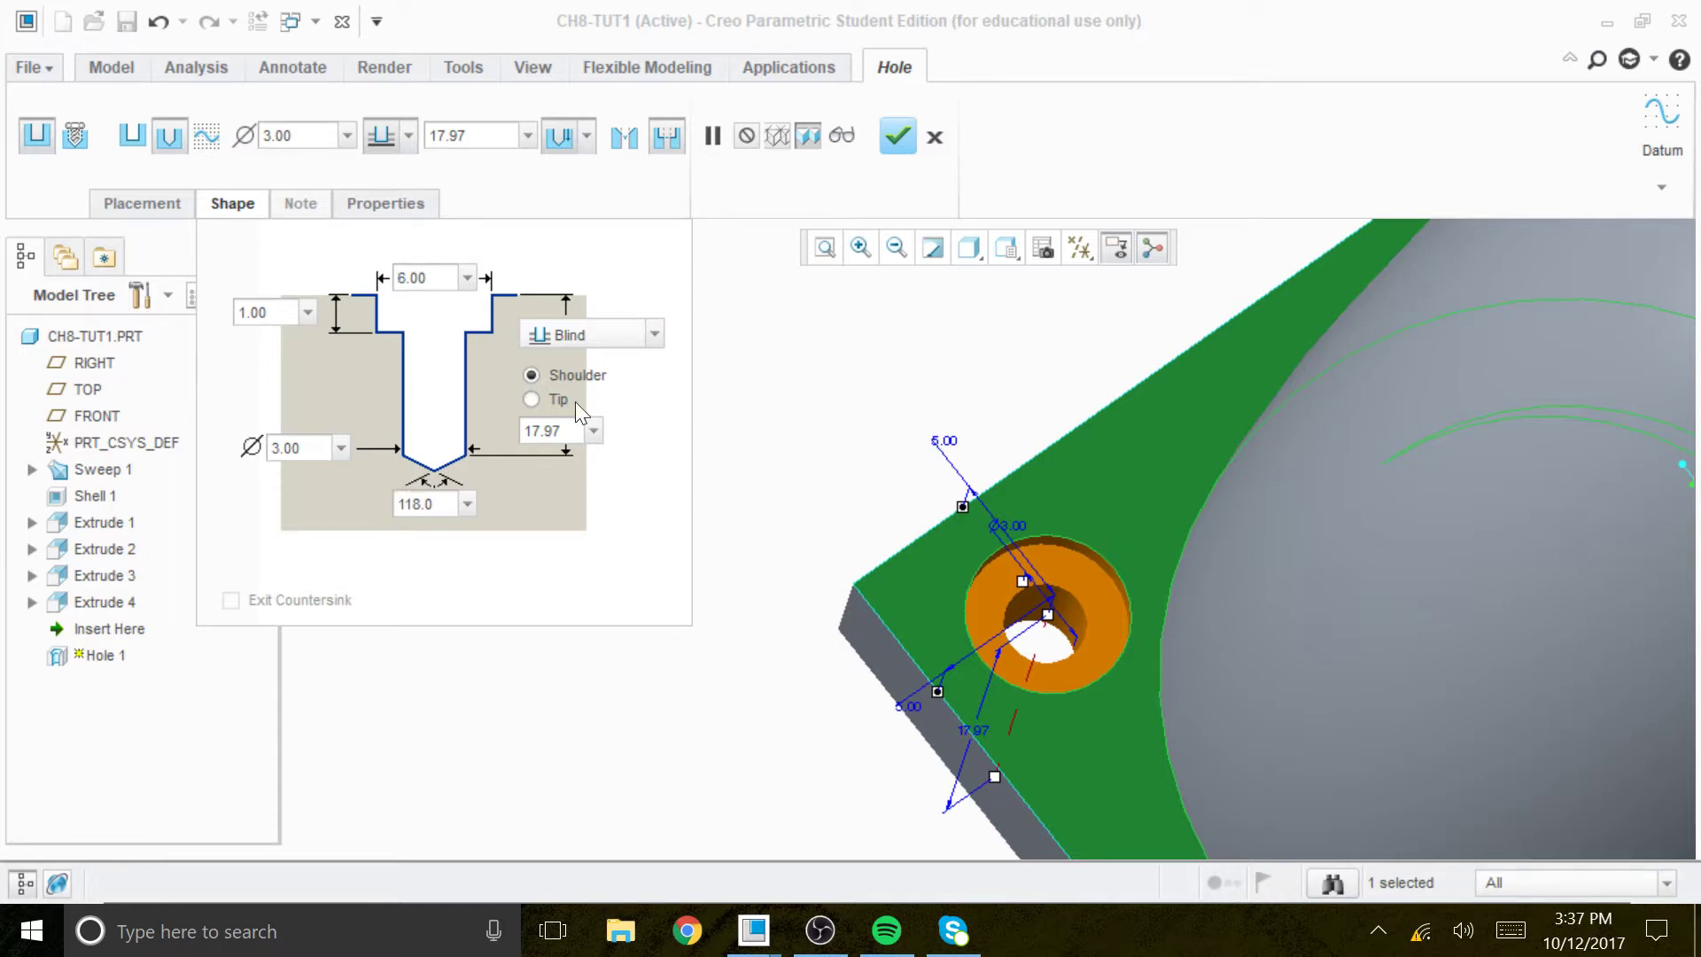
Cut the hole To Next surface and finish the feature
{"action": "left_click", "coordinate": [623, 353]}
{"action": "left_click", "coordinate": [592, 386]}
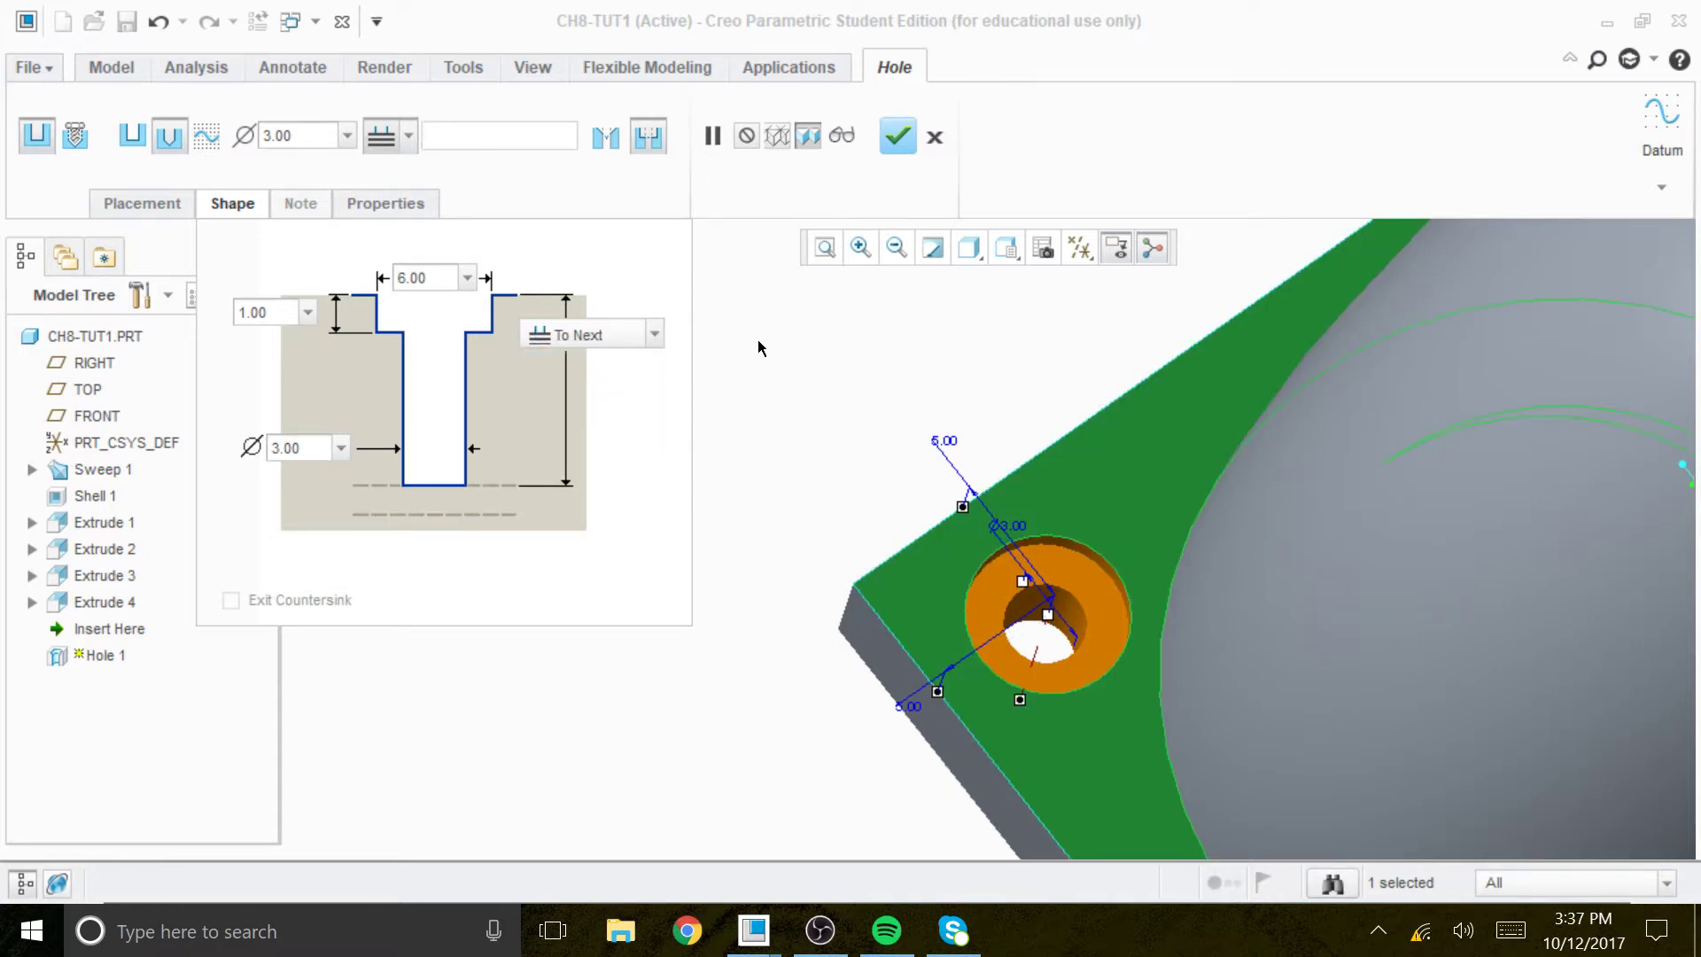
{"action": "left_click", "coordinate": [899, 139]}
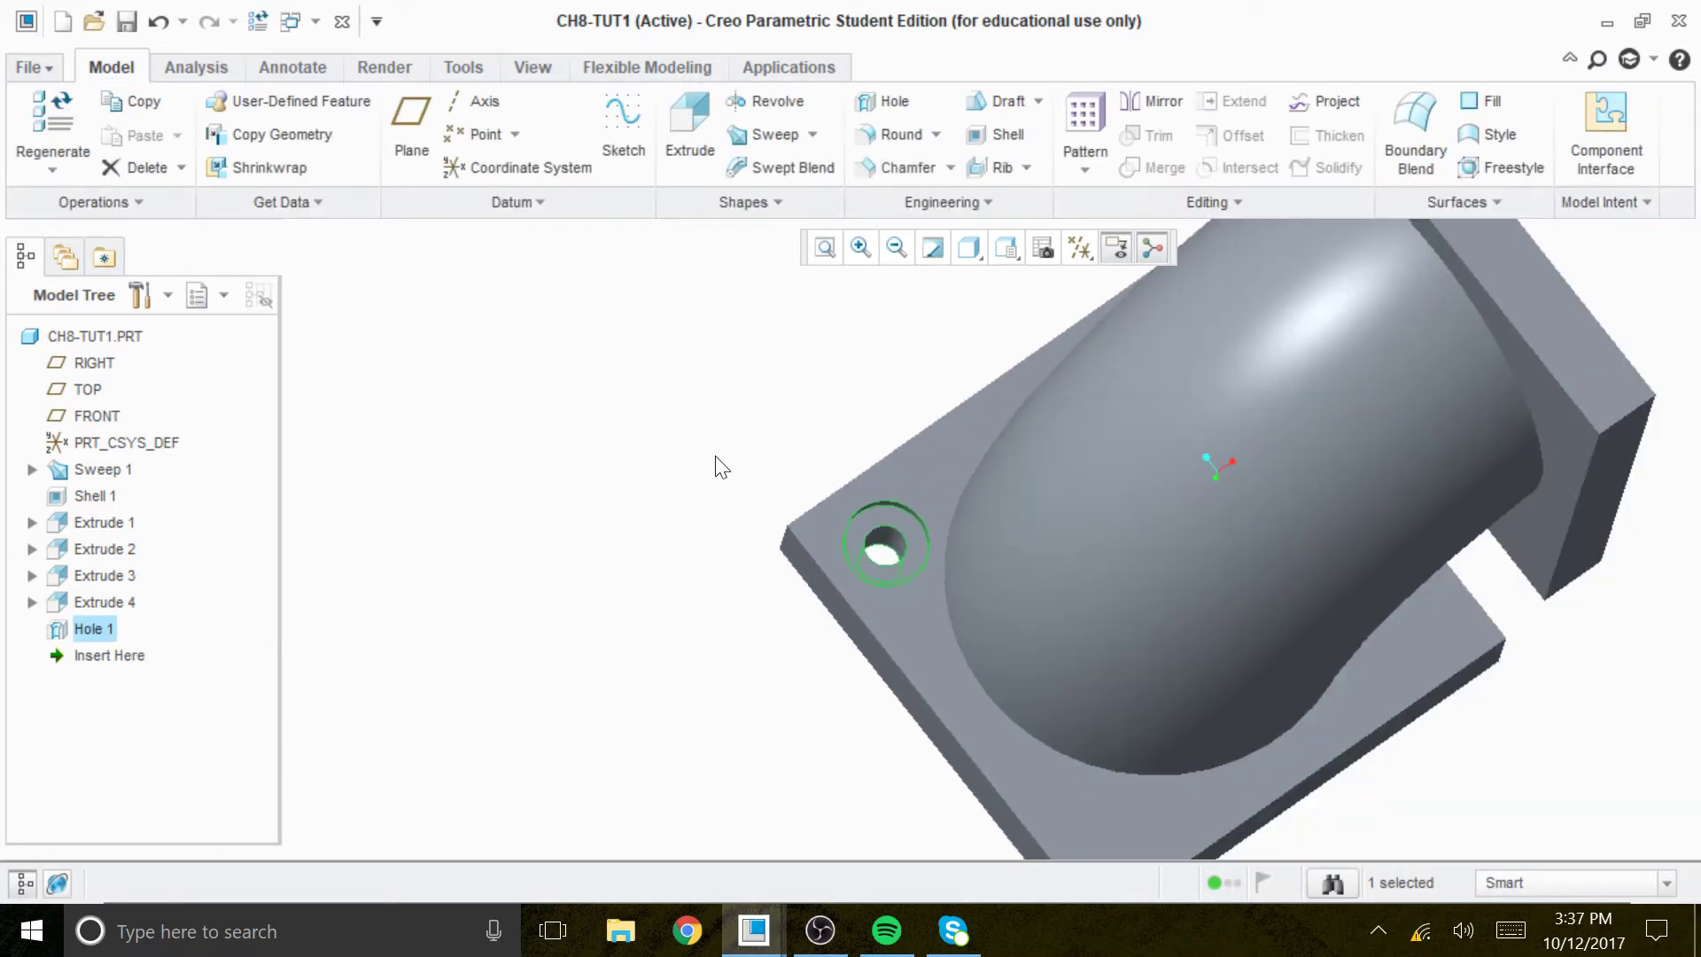
Pattern the hole along one 5.00 offset dimension with increment 2
{"action": "scroll", "coordinate": [717, 587], "scroll_direction": "up", "scroll_amount": 1}
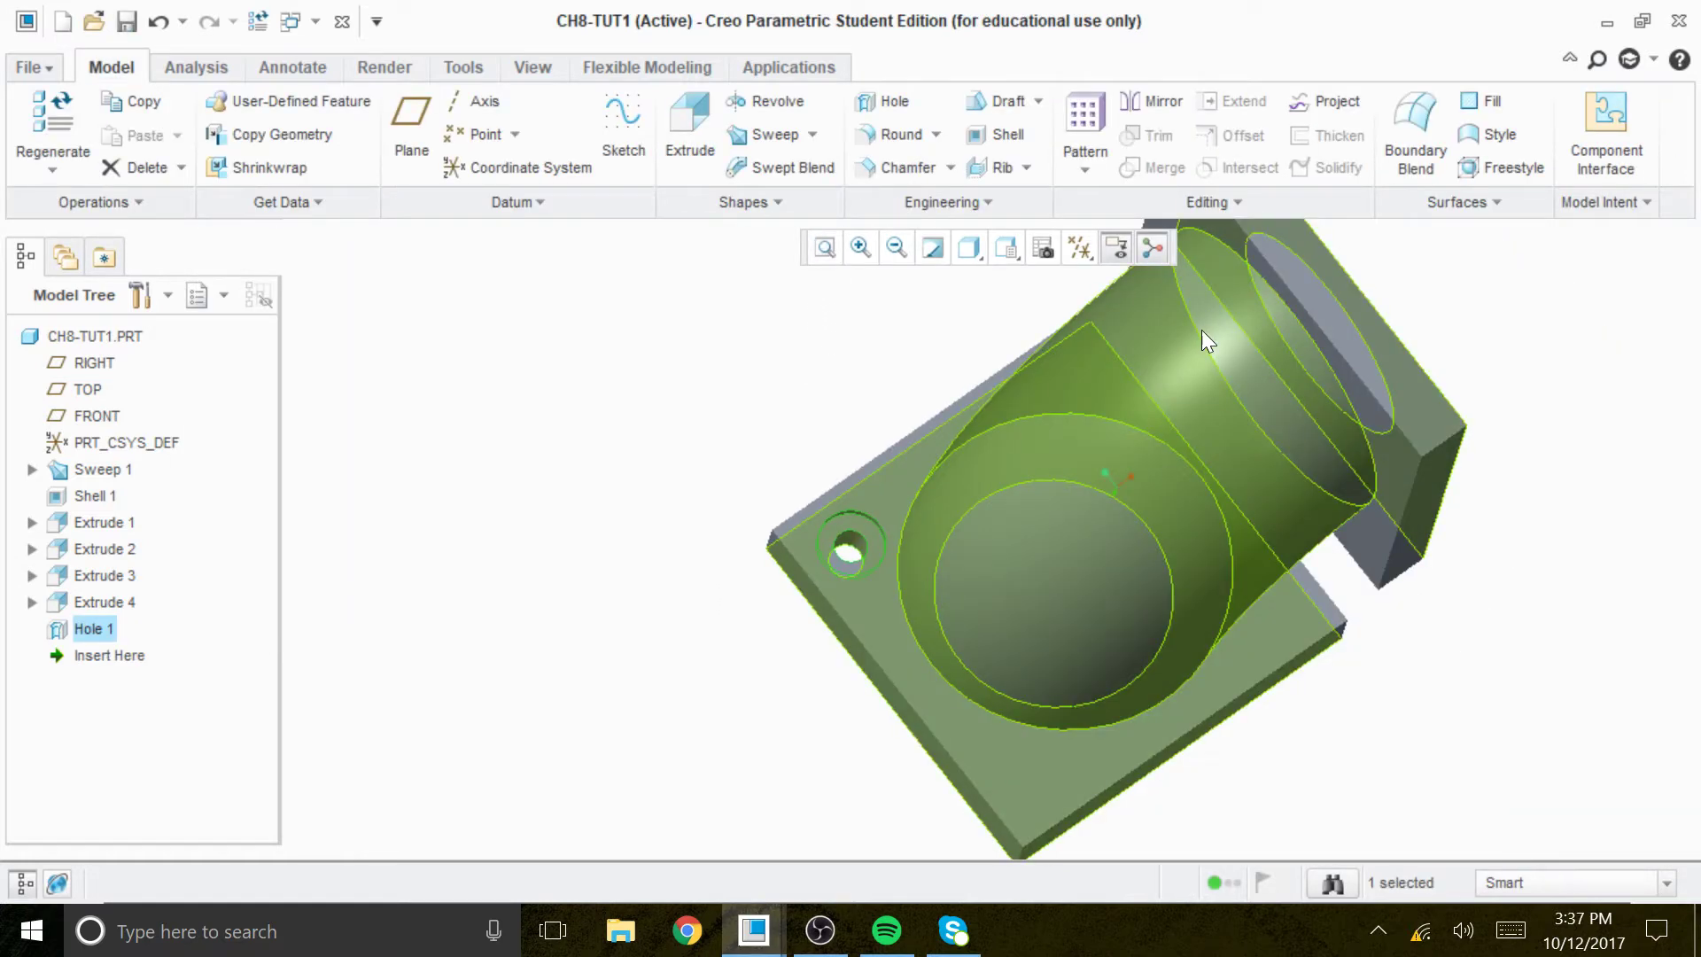
{"action": "left_click", "coordinate": [1082, 124]}
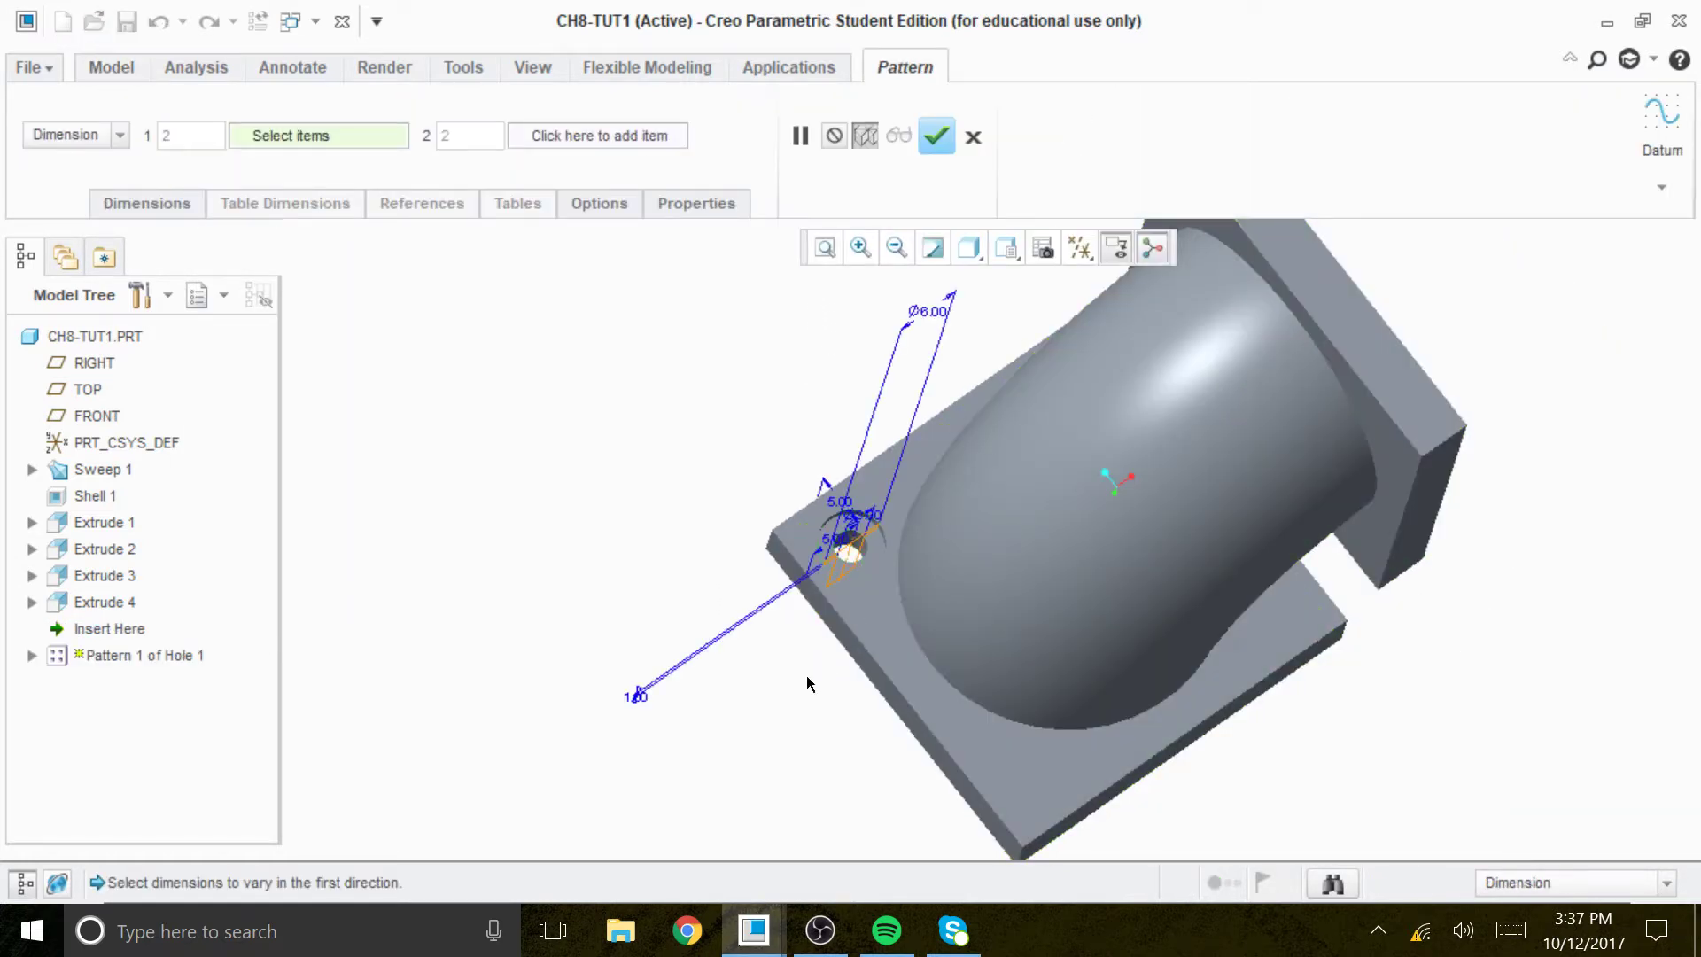
{"action": "mouse_move", "coordinate": [797, 683]}
{"action": "middle_mouse_down"}
{"action": "mouse_move", "coordinate": [841, 743]}
{"action": "mouse_move", "coordinate": [821, 682]}
{"action": "middle_mouse_up"}
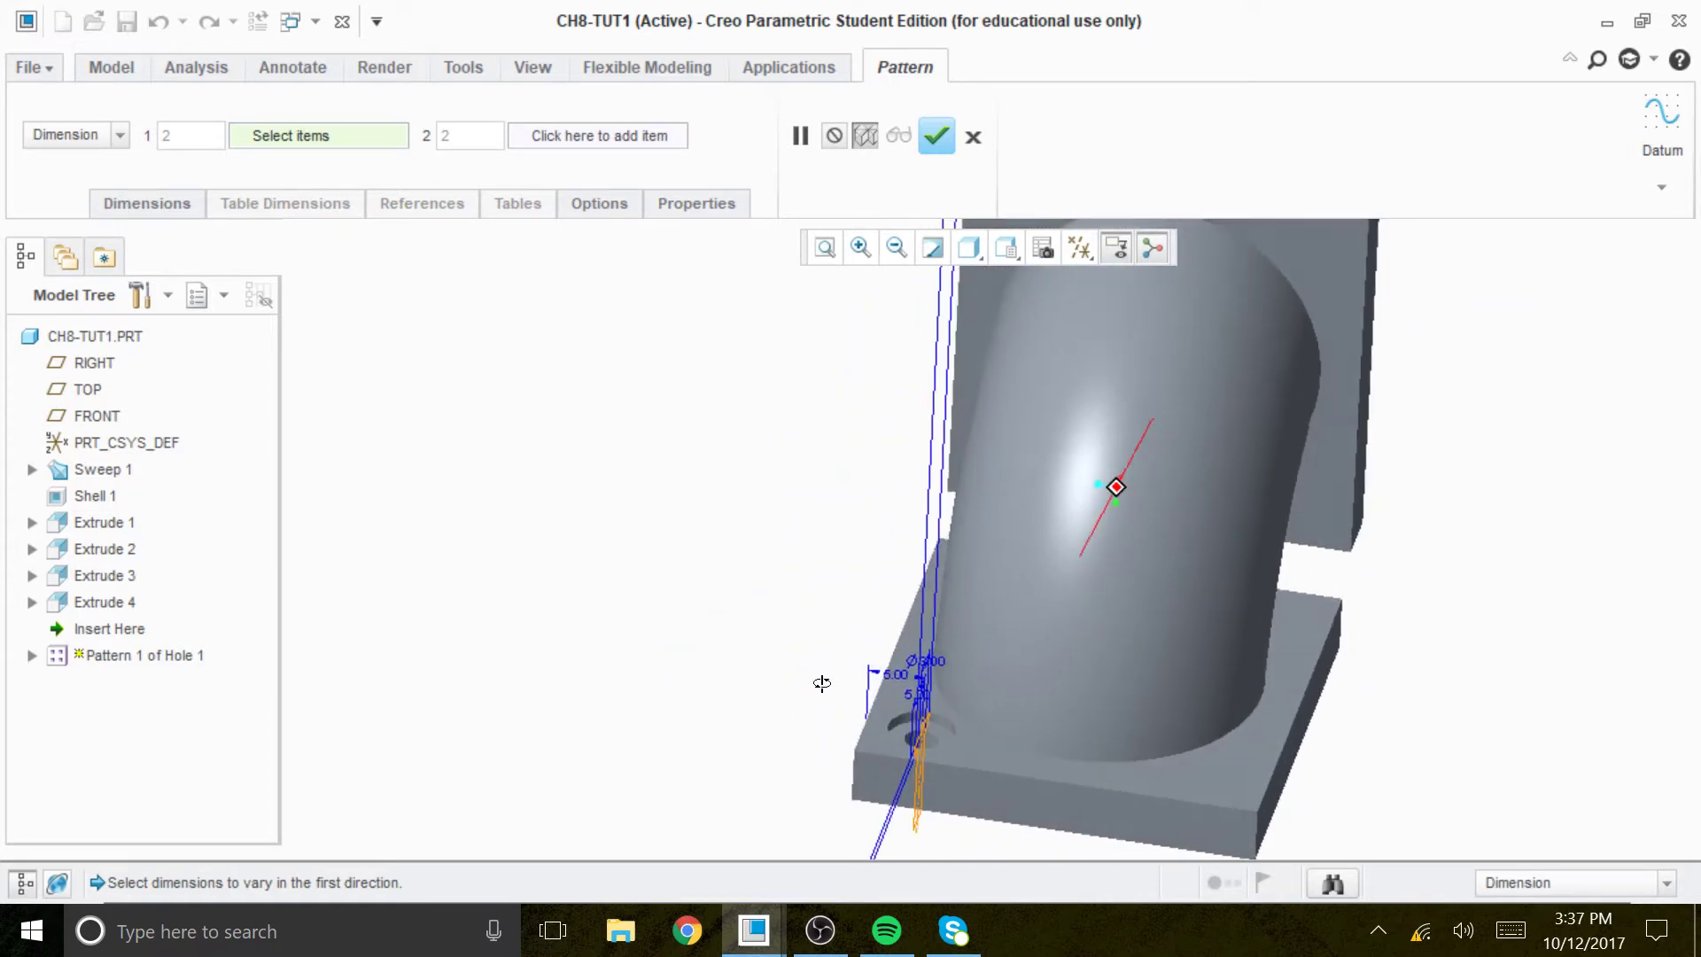
{"action": "left_click", "coordinate": [895, 675]}
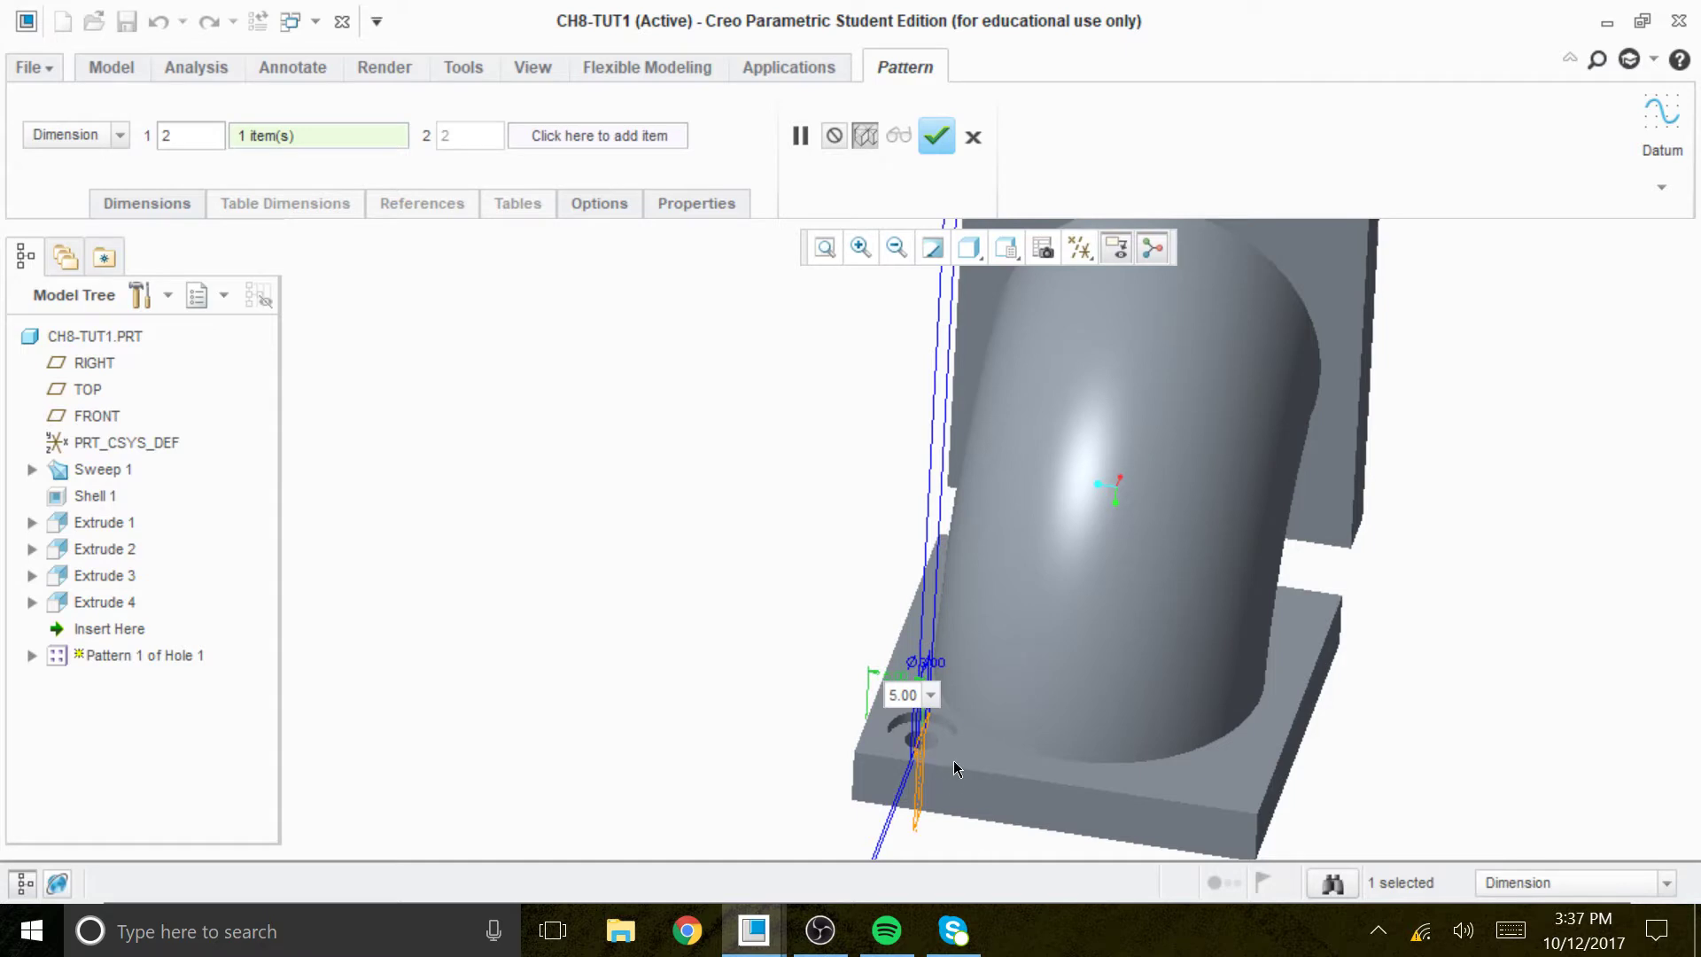
{"action": "left_click", "coordinate": [929, 696]}
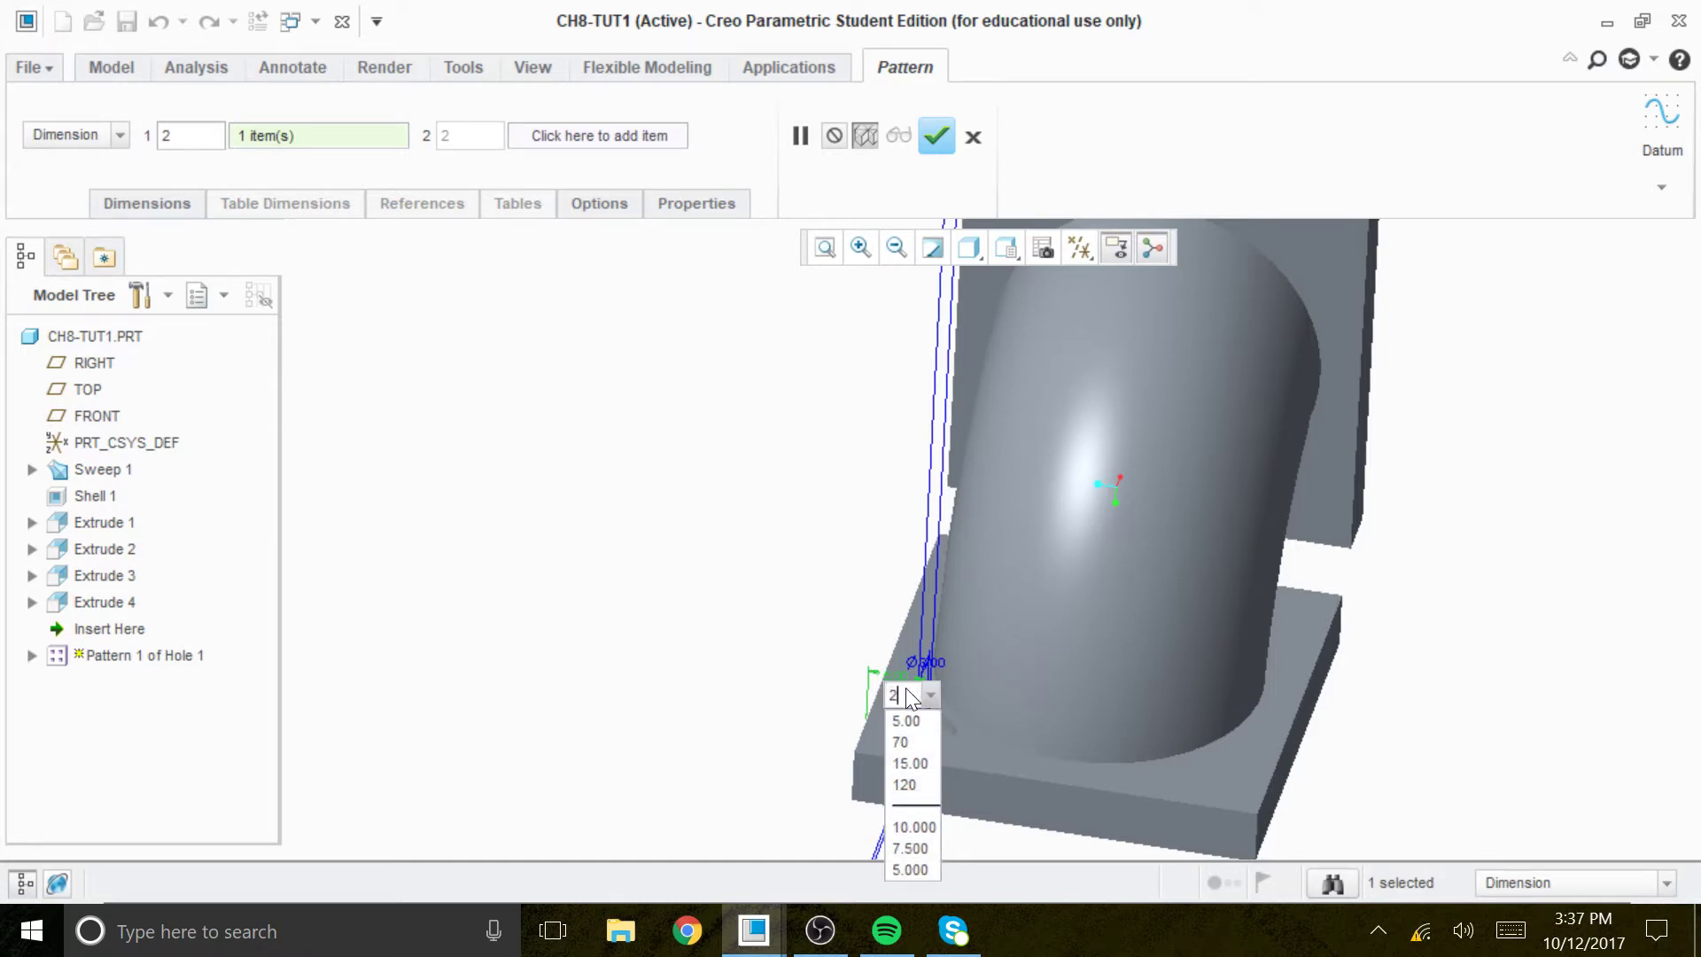
{"action": "type", "text": "2"}
{"action": "key", "text": "Return"}
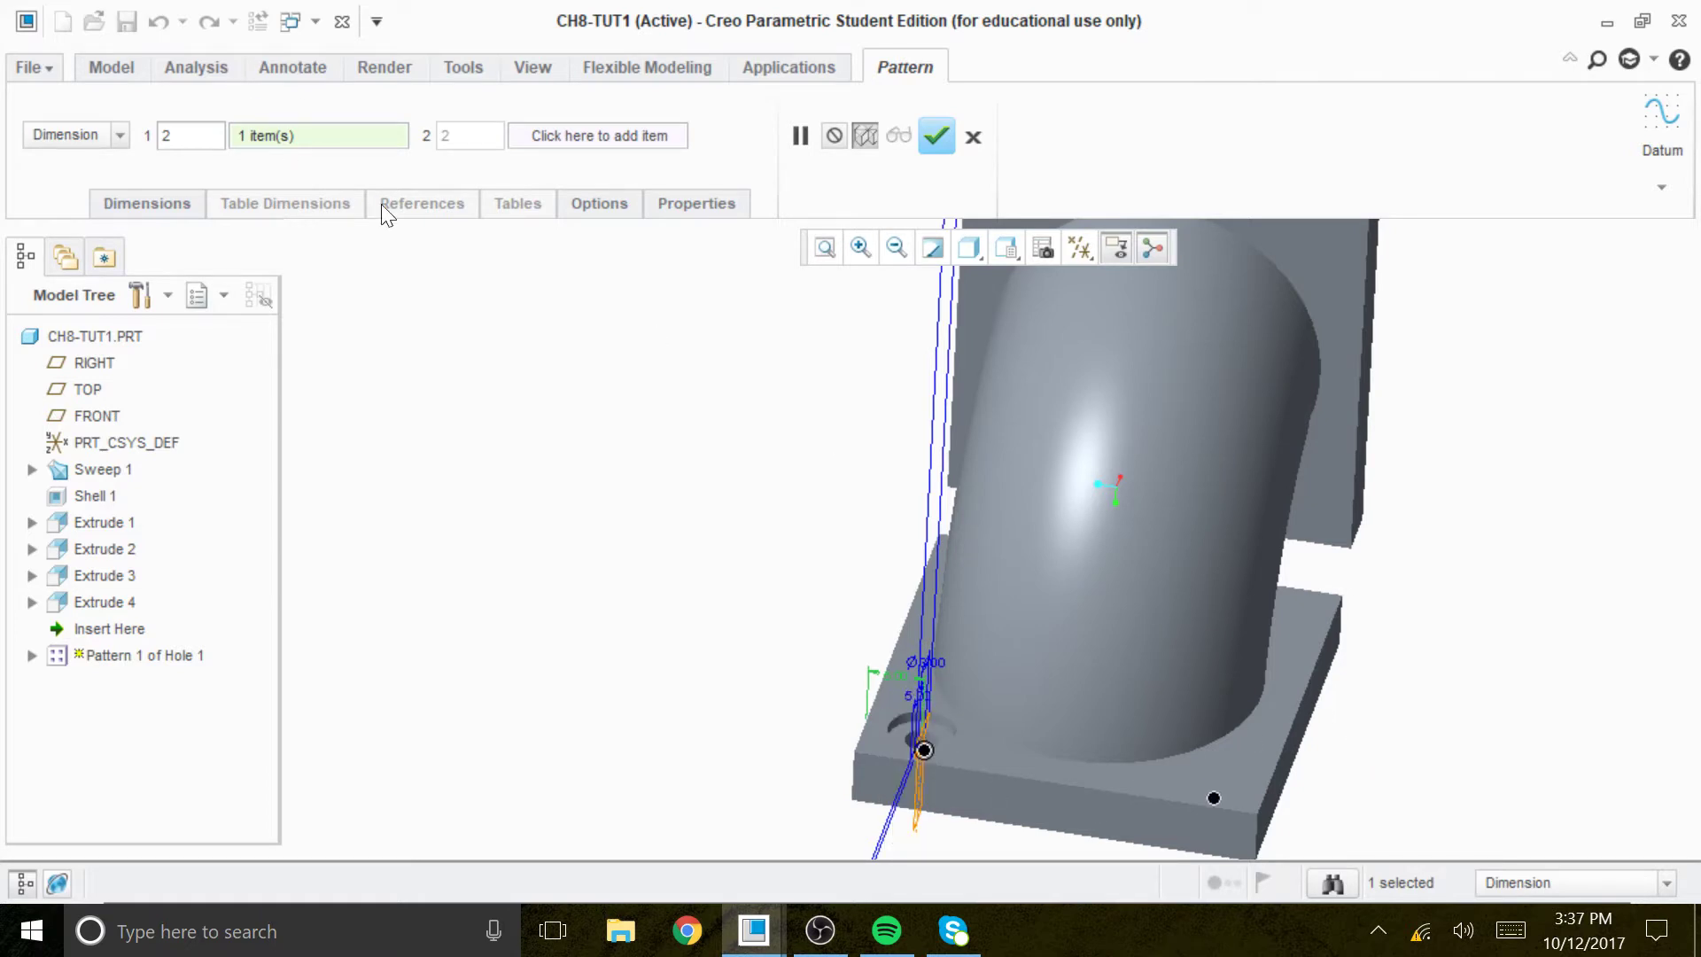
{"action": "left_click", "coordinate": [939, 130]}
Pattern the hole pattern along the other 5.00 offset with spacing 2, giving four holes
{"action": "left_click", "coordinate": [1083, 133]}
{"action": "middle_click_drag", "start_coordinate": [968, 767], "coordinate": [1079, 776]}
{"action": "left_click", "coordinate": [1085, 767]}
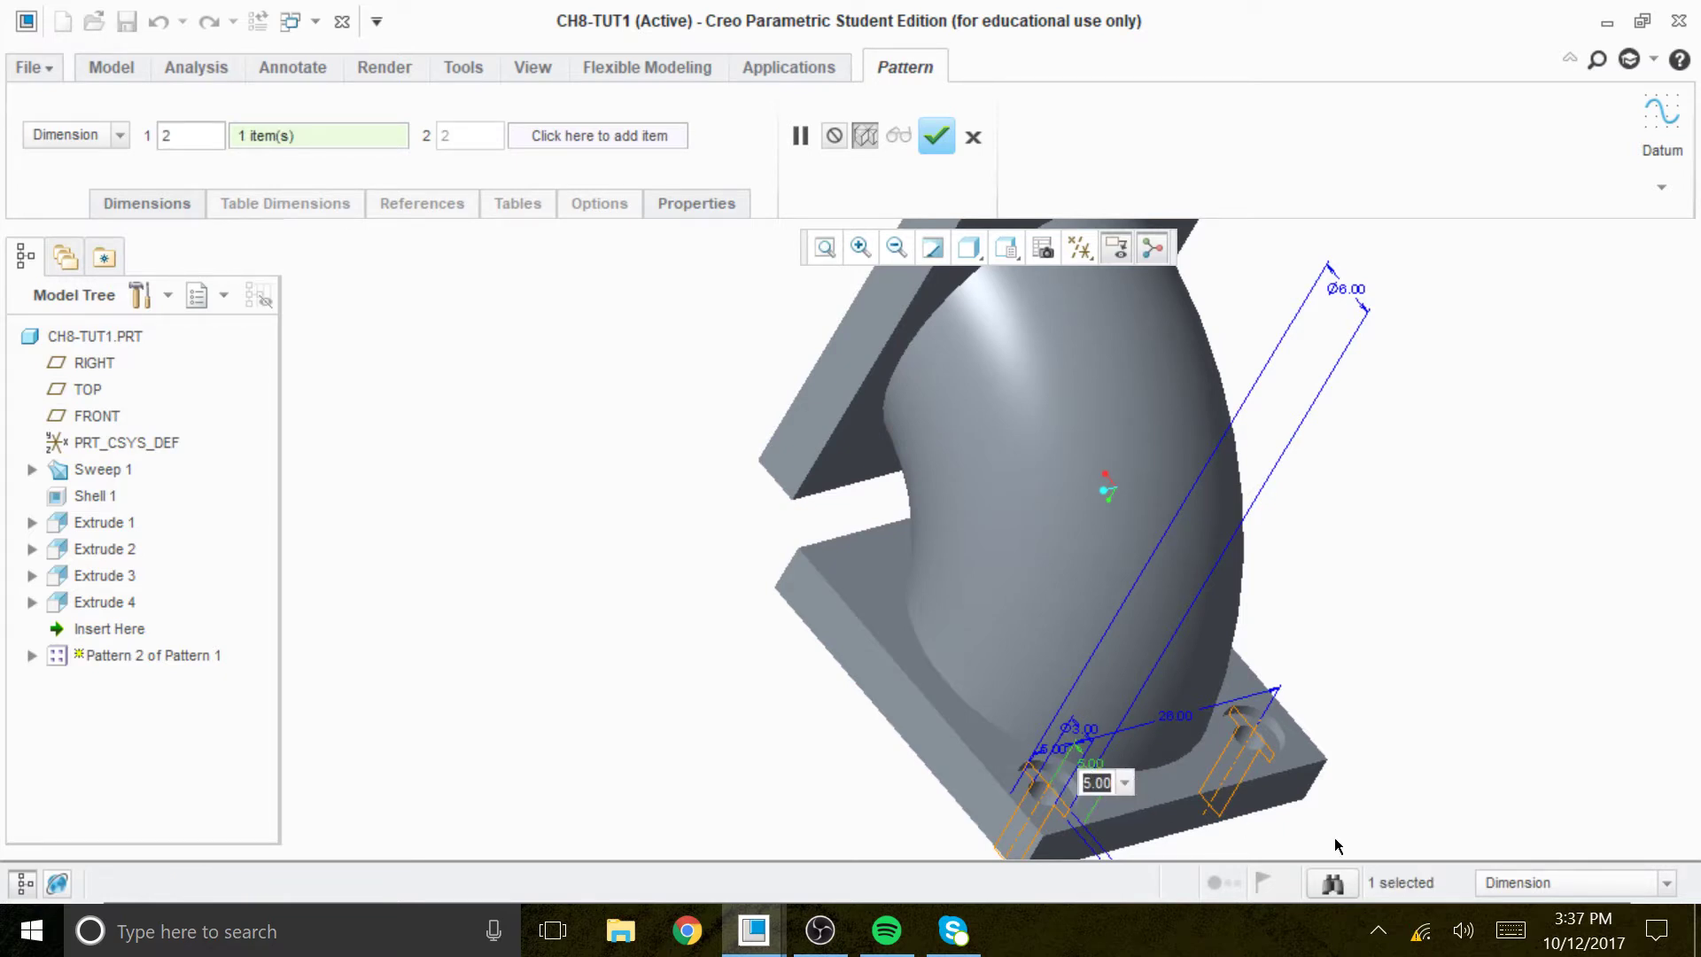
{"action": "type", "text": "26"}
{"action": "key", "text": "Return"}
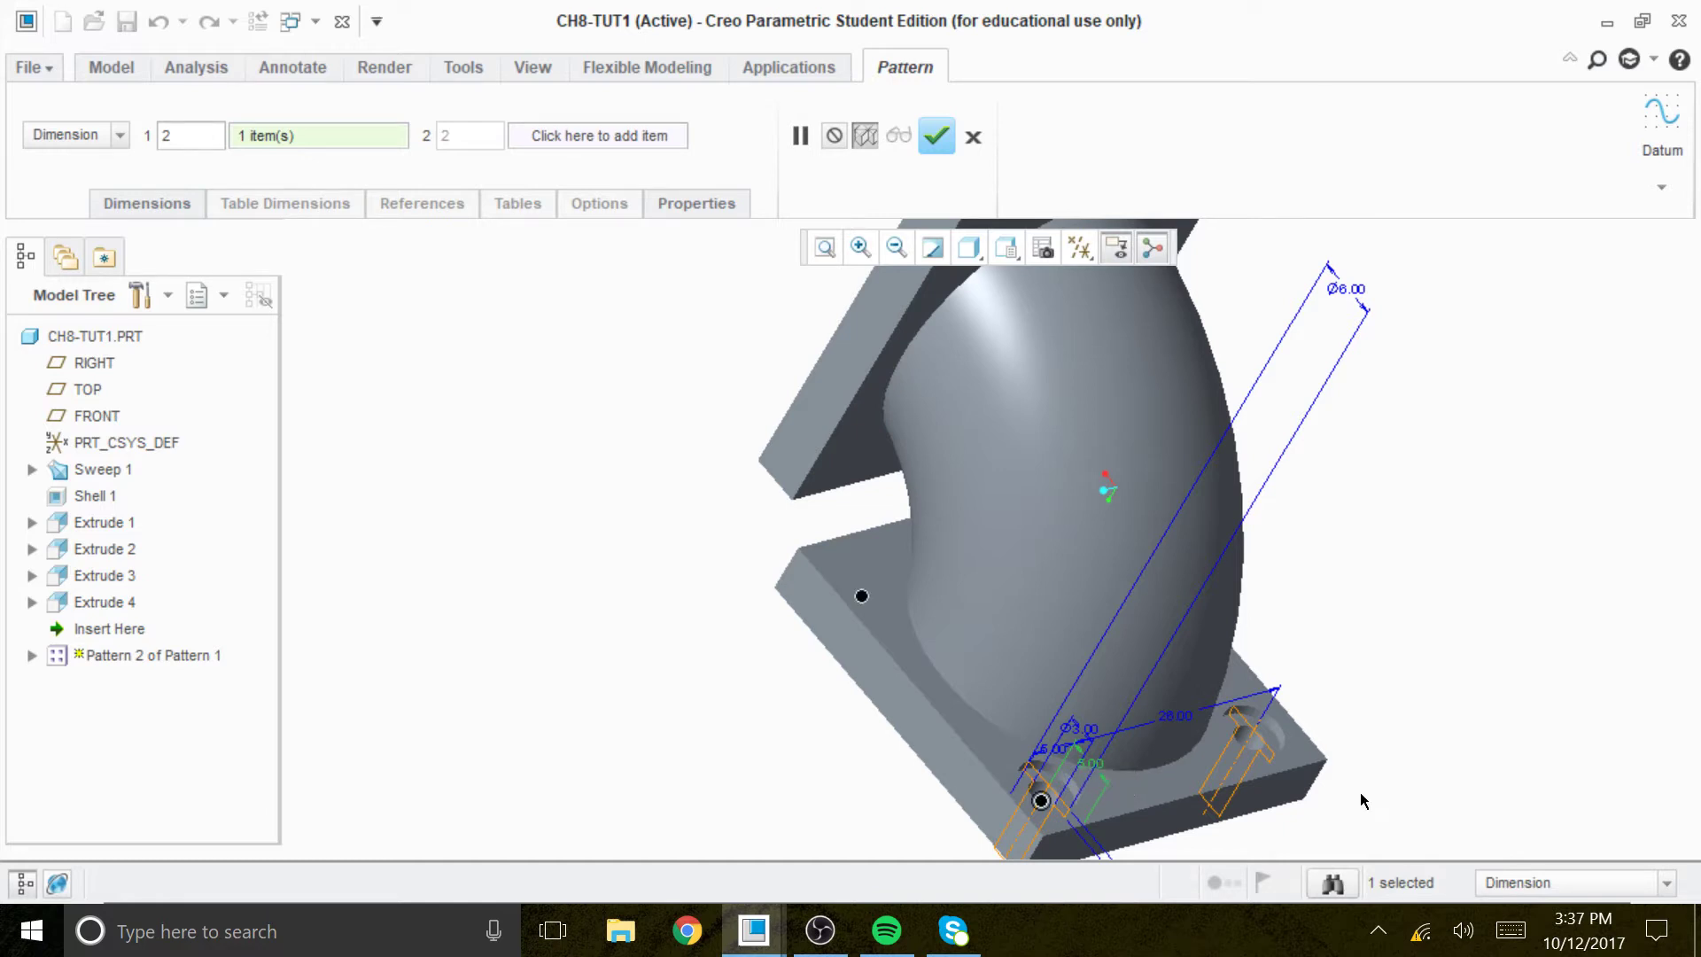
{"action": "left_click", "coordinate": [934, 137]}
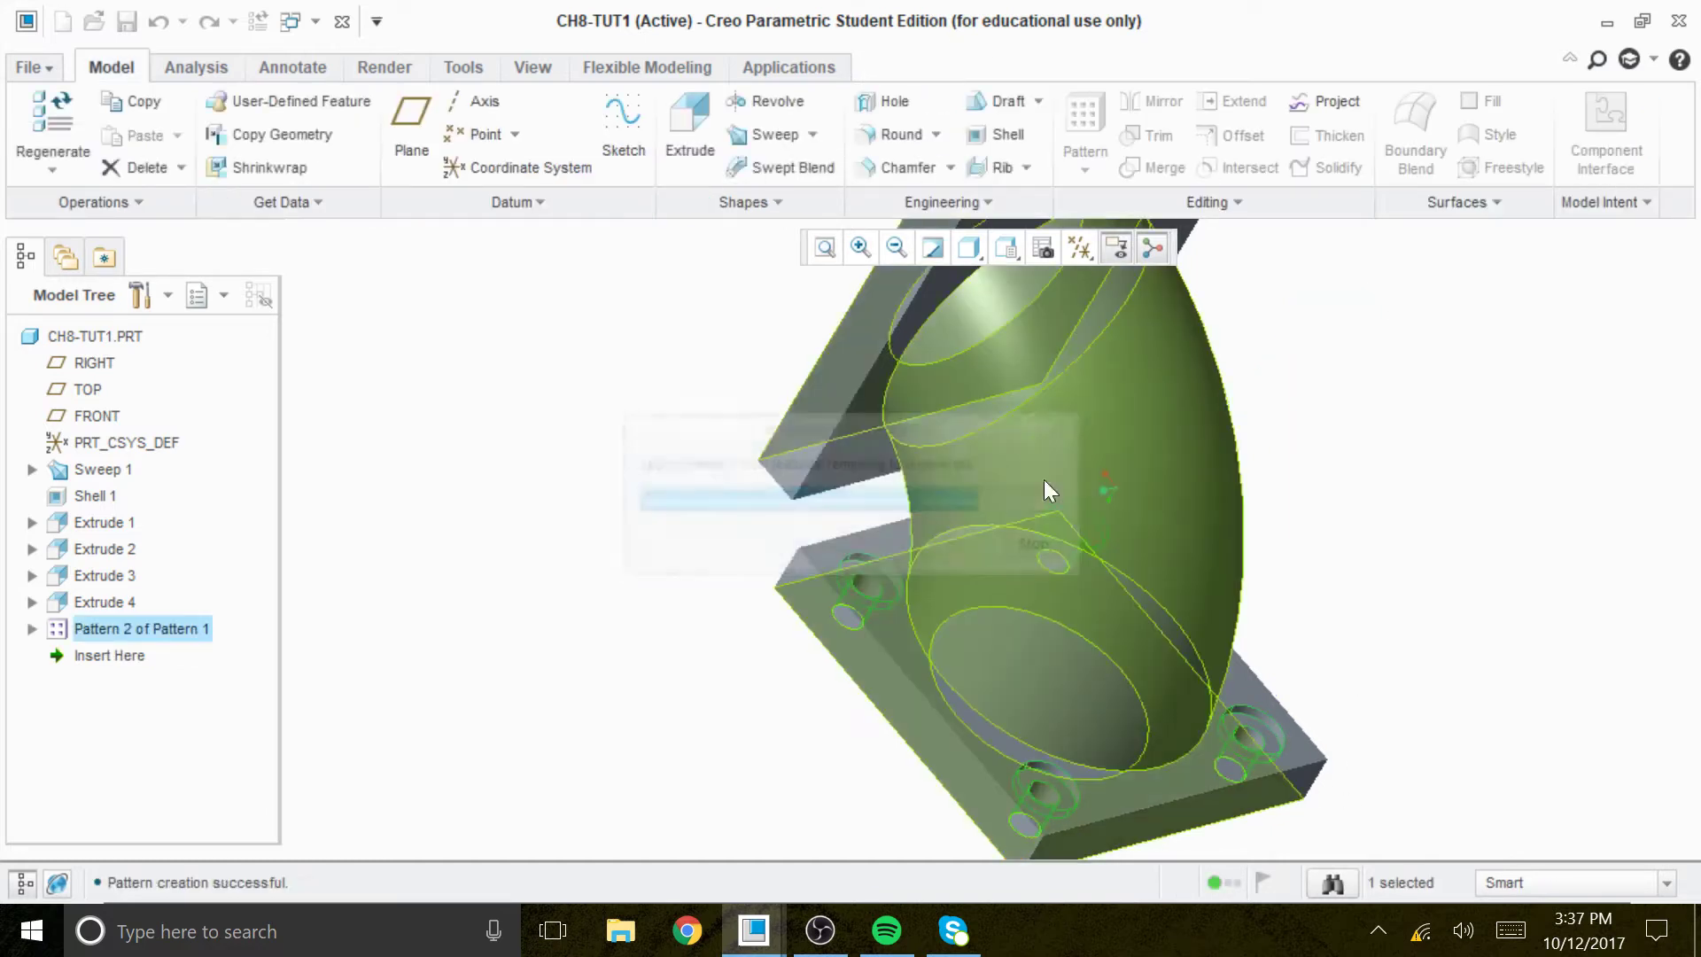
Start a standard counterbored hole on the second flange face
{"action": "middle_click_drag", "start_coordinate": [1340, 754], "coordinate": [1321, 410]}
{"action": "scroll", "coordinate": [1209, 486], "scroll_direction": "up", "scroll_amount": 3}
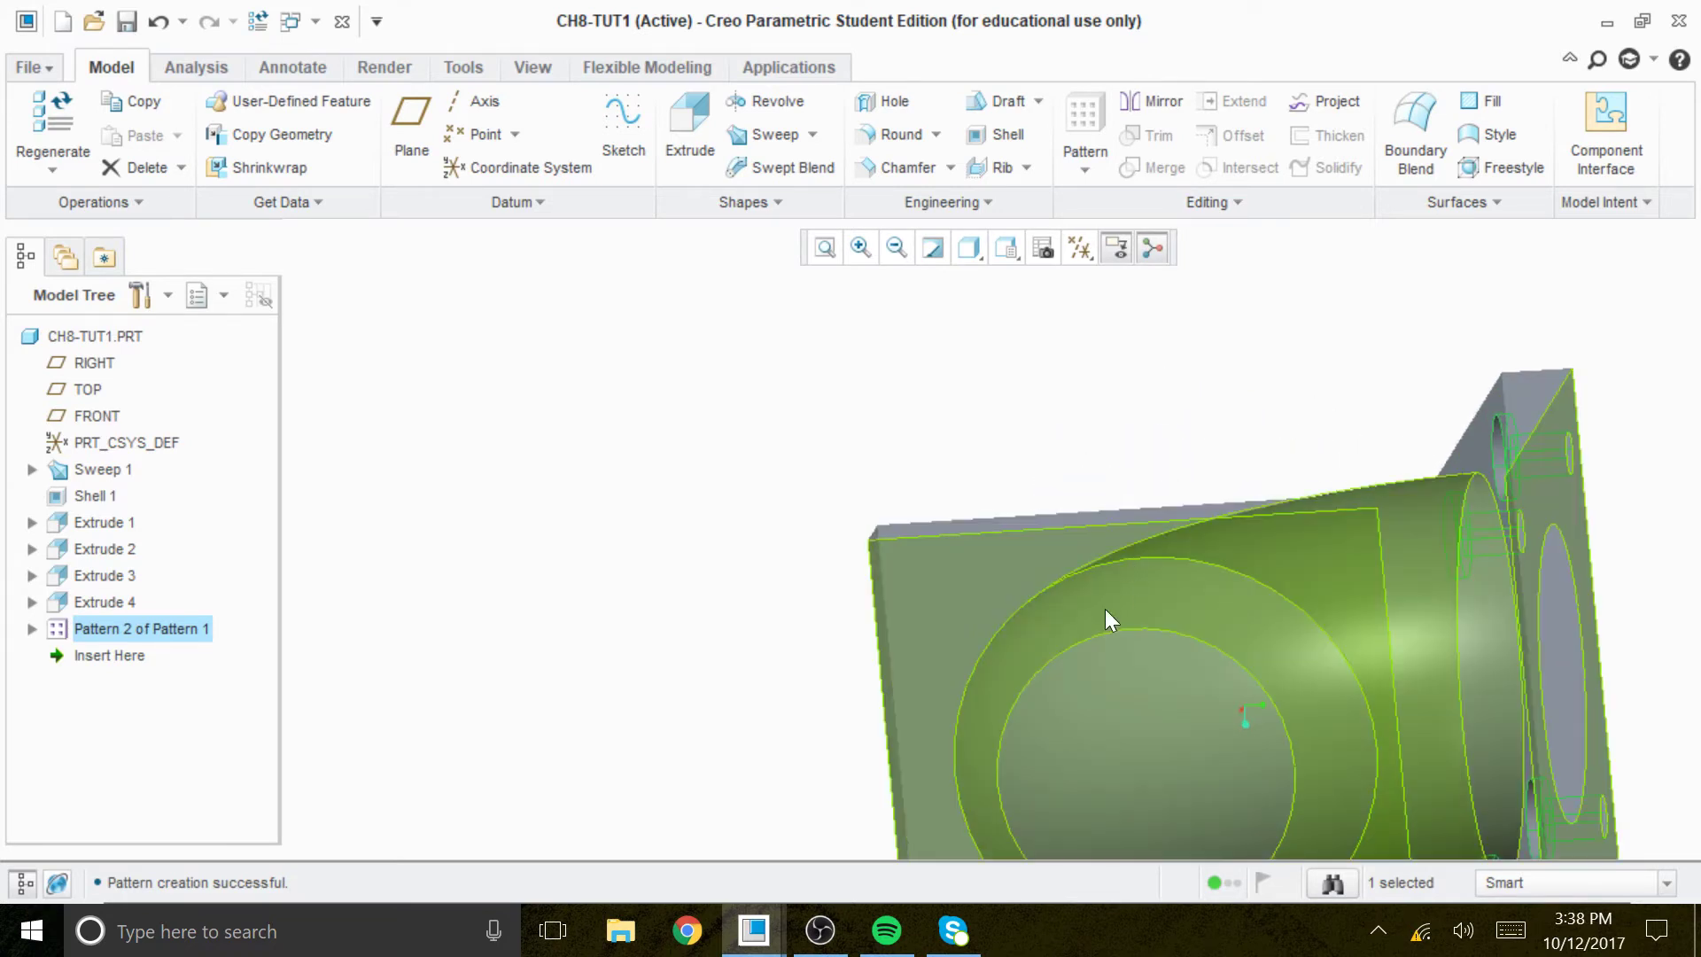
{"action": "left_click", "coordinate": [882, 100]}
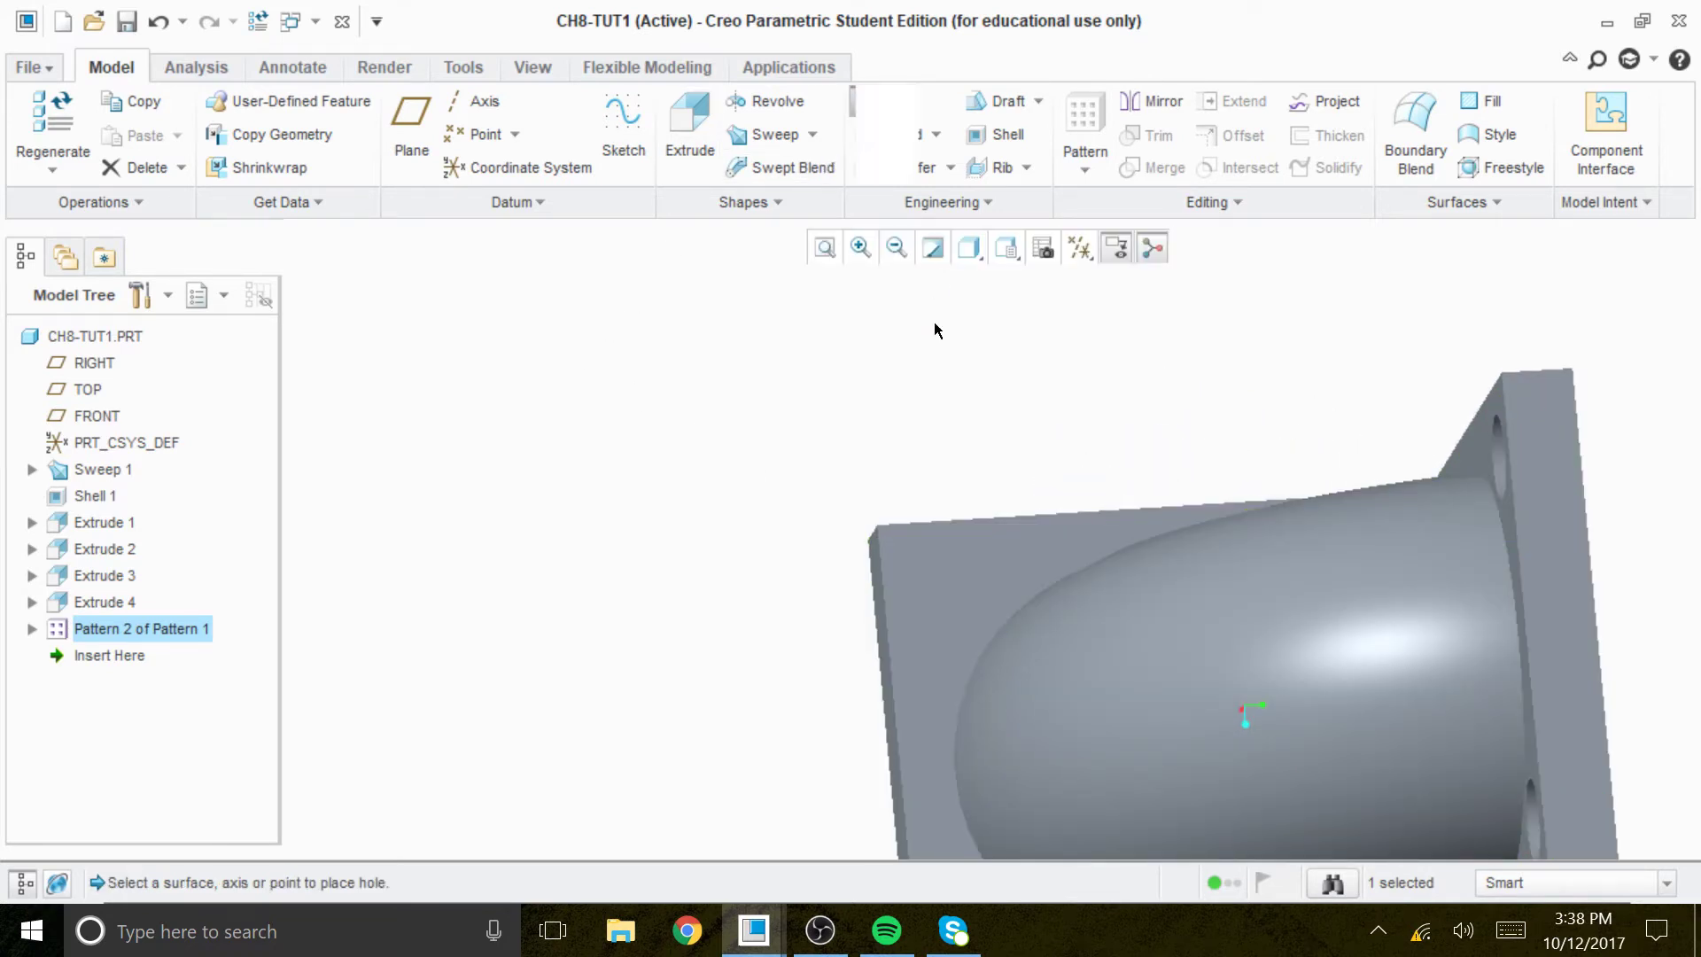
{"action": "left_click", "coordinate": [954, 578]}
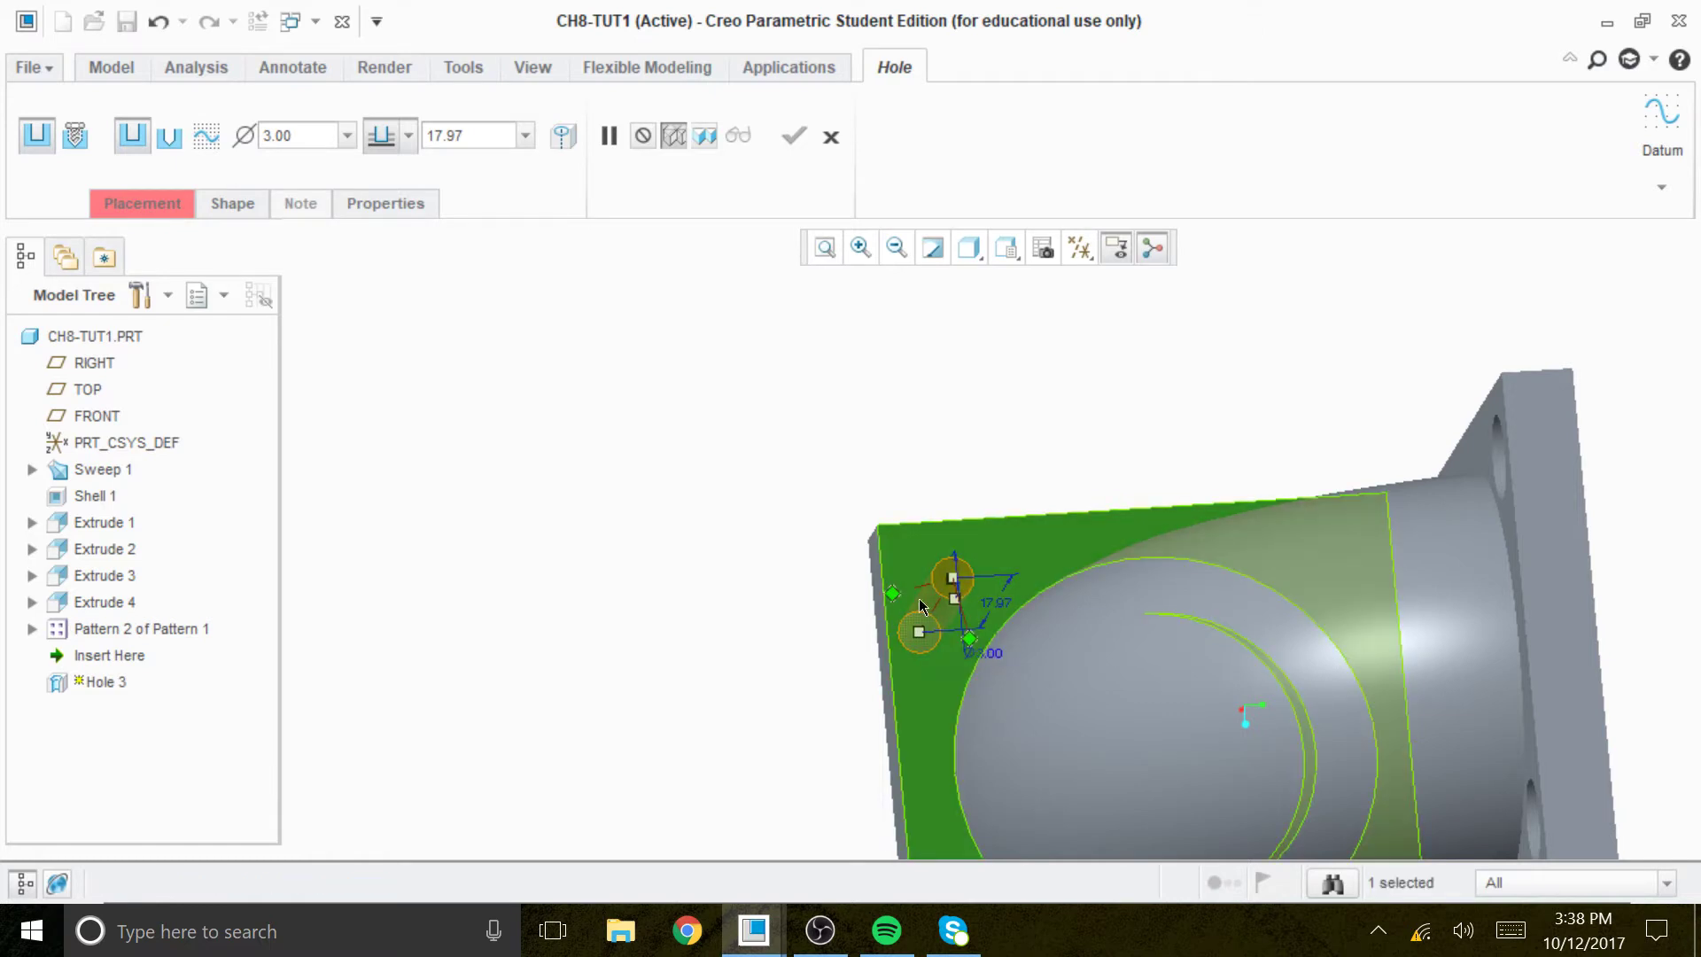
{"action": "left_click", "coordinate": [229, 205]}
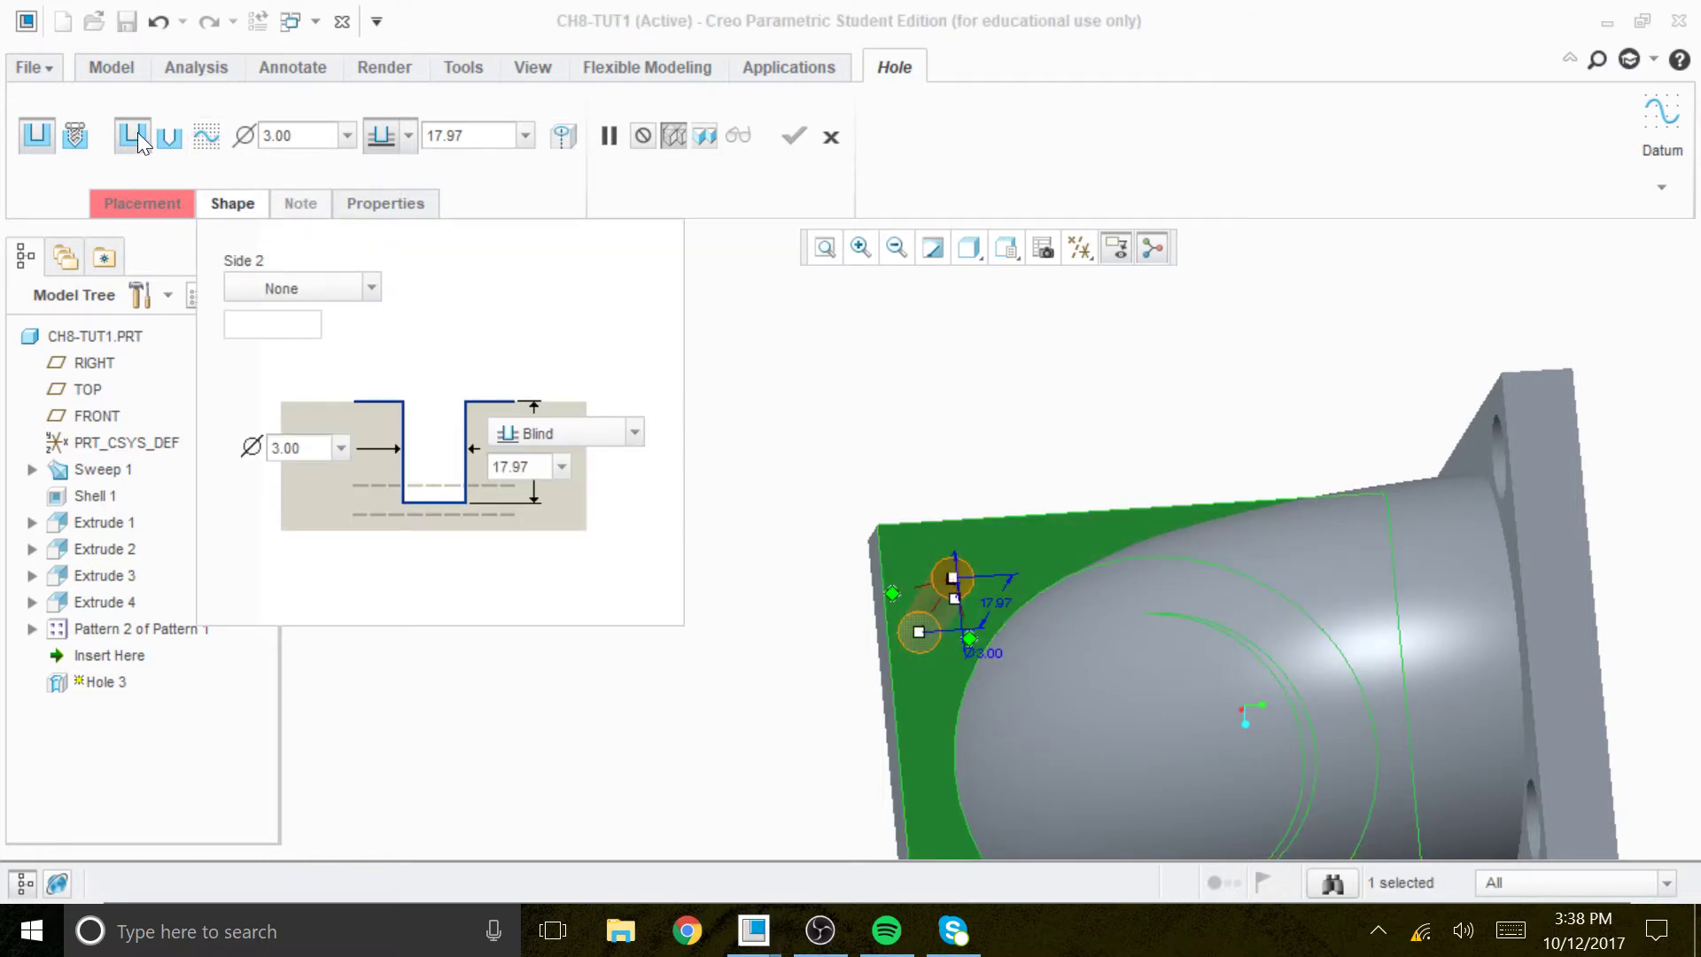
{"action": "left_click", "coordinate": [171, 137]}
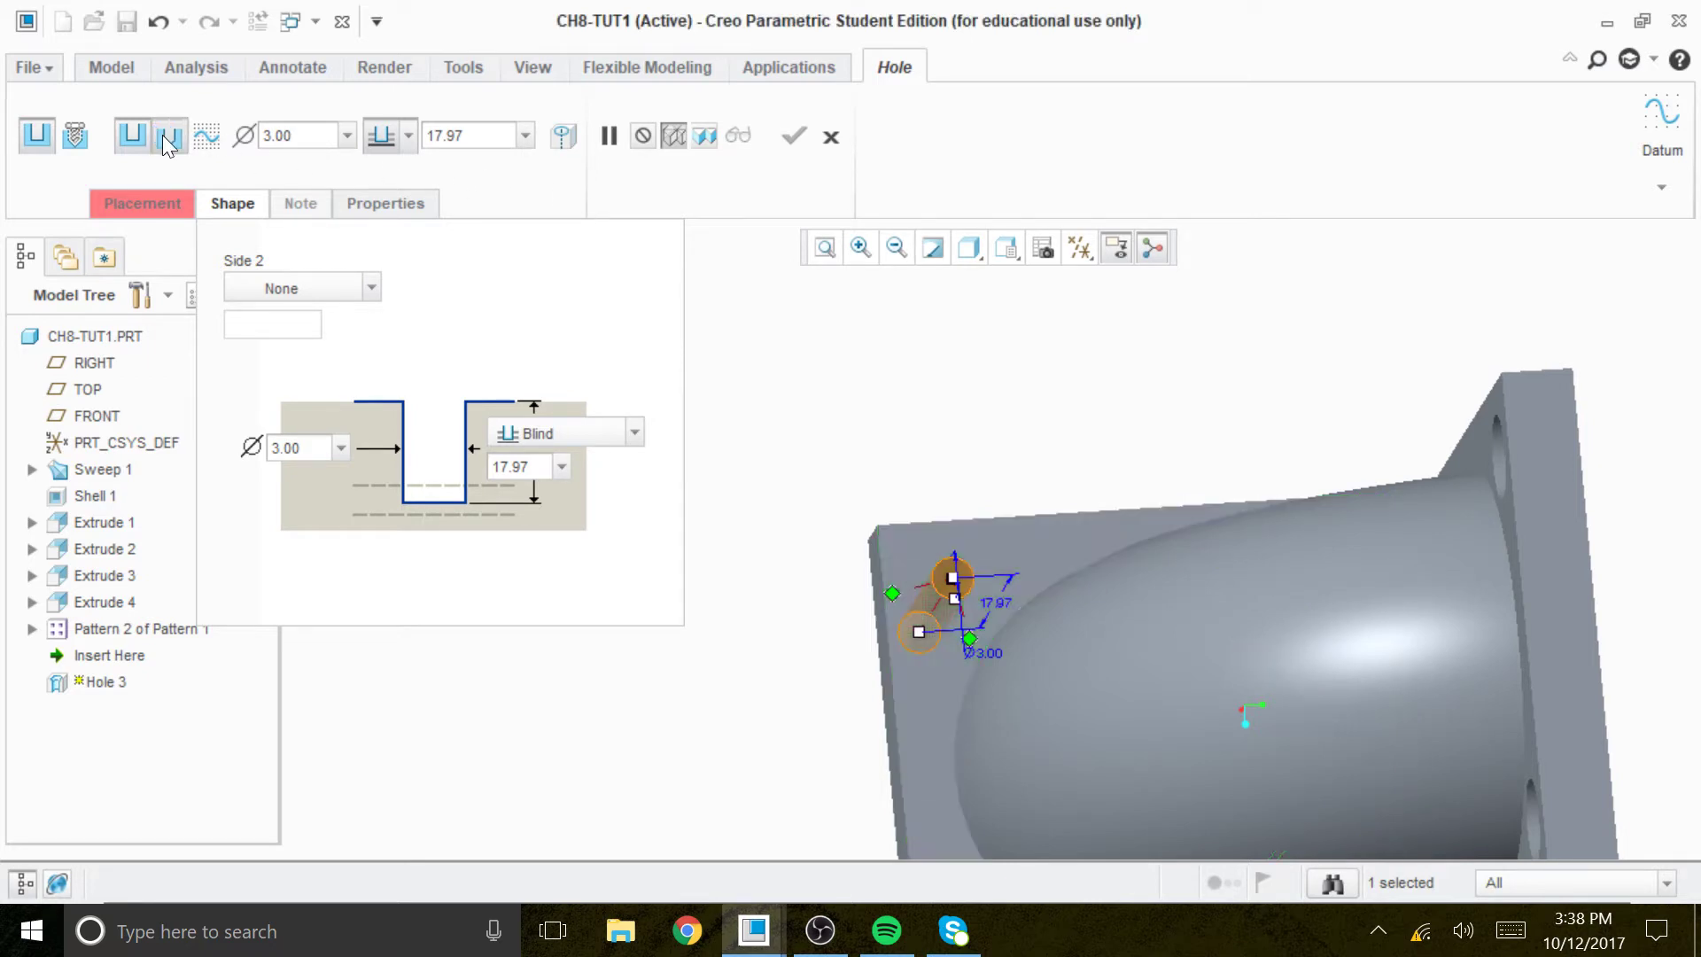
{"action": "left_click", "coordinate": [667, 140]}
Enter counterbore depth 1, leaving the hole named 6HOLE_3, then edit the counterbore diameter
{"action": "left_click", "coordinate": [293, 447]}
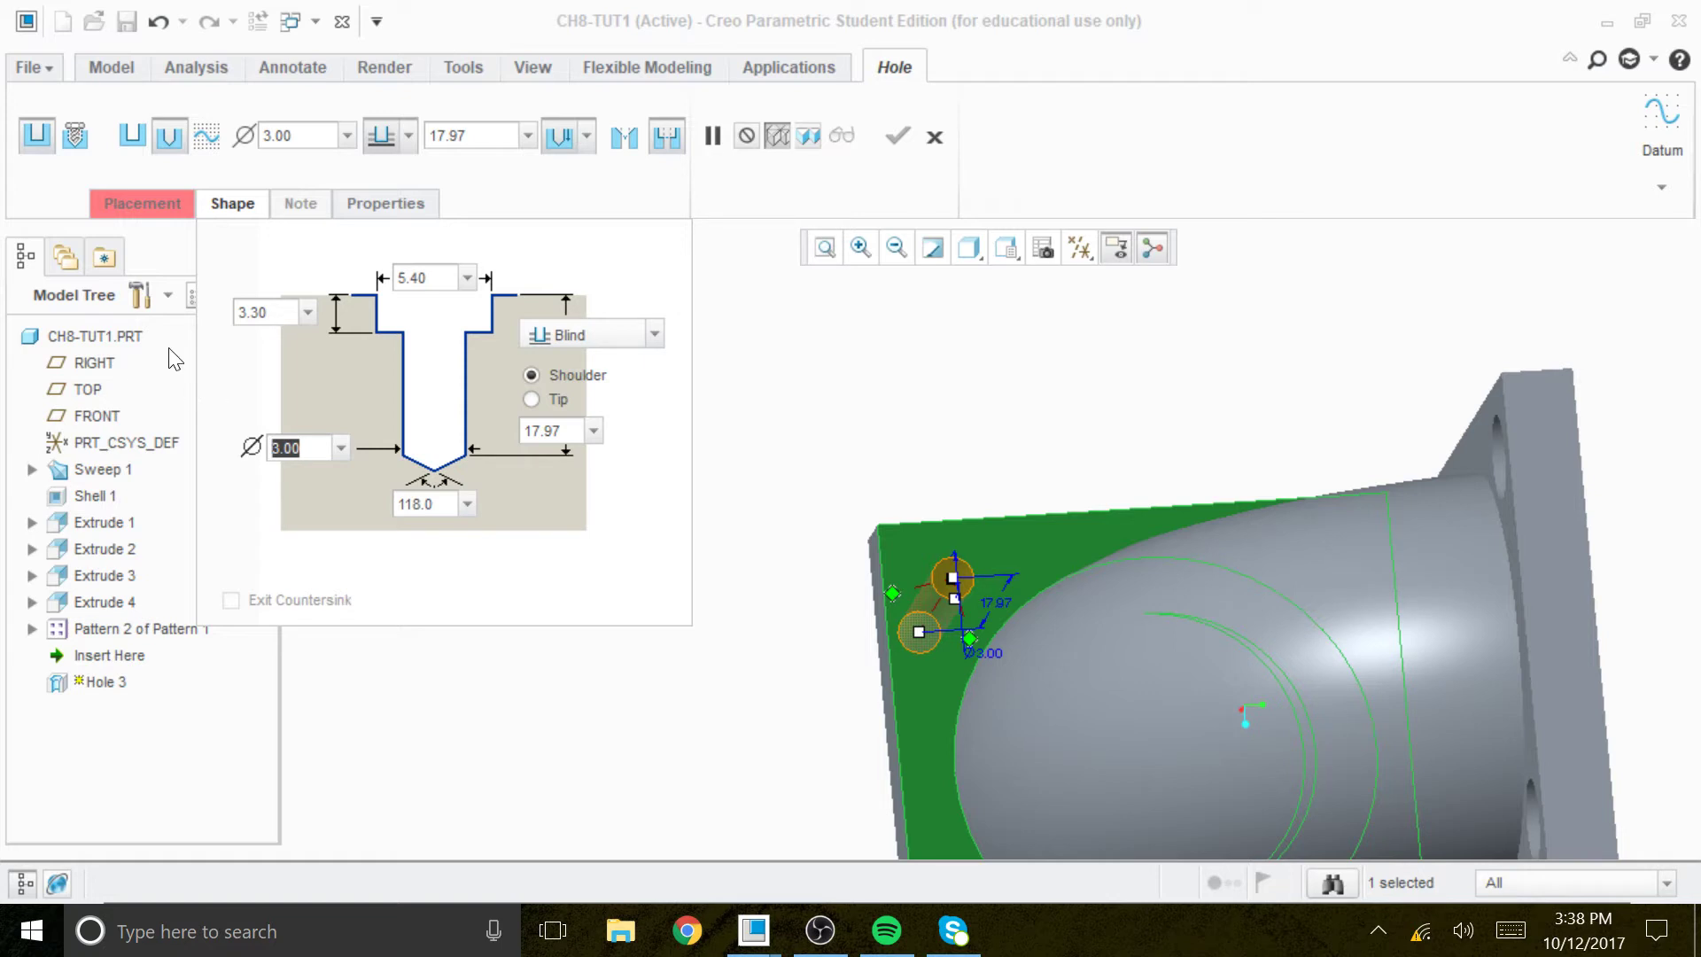
{"action": "key", "text": "Tab"}
{"action": "type", "text": "1"}
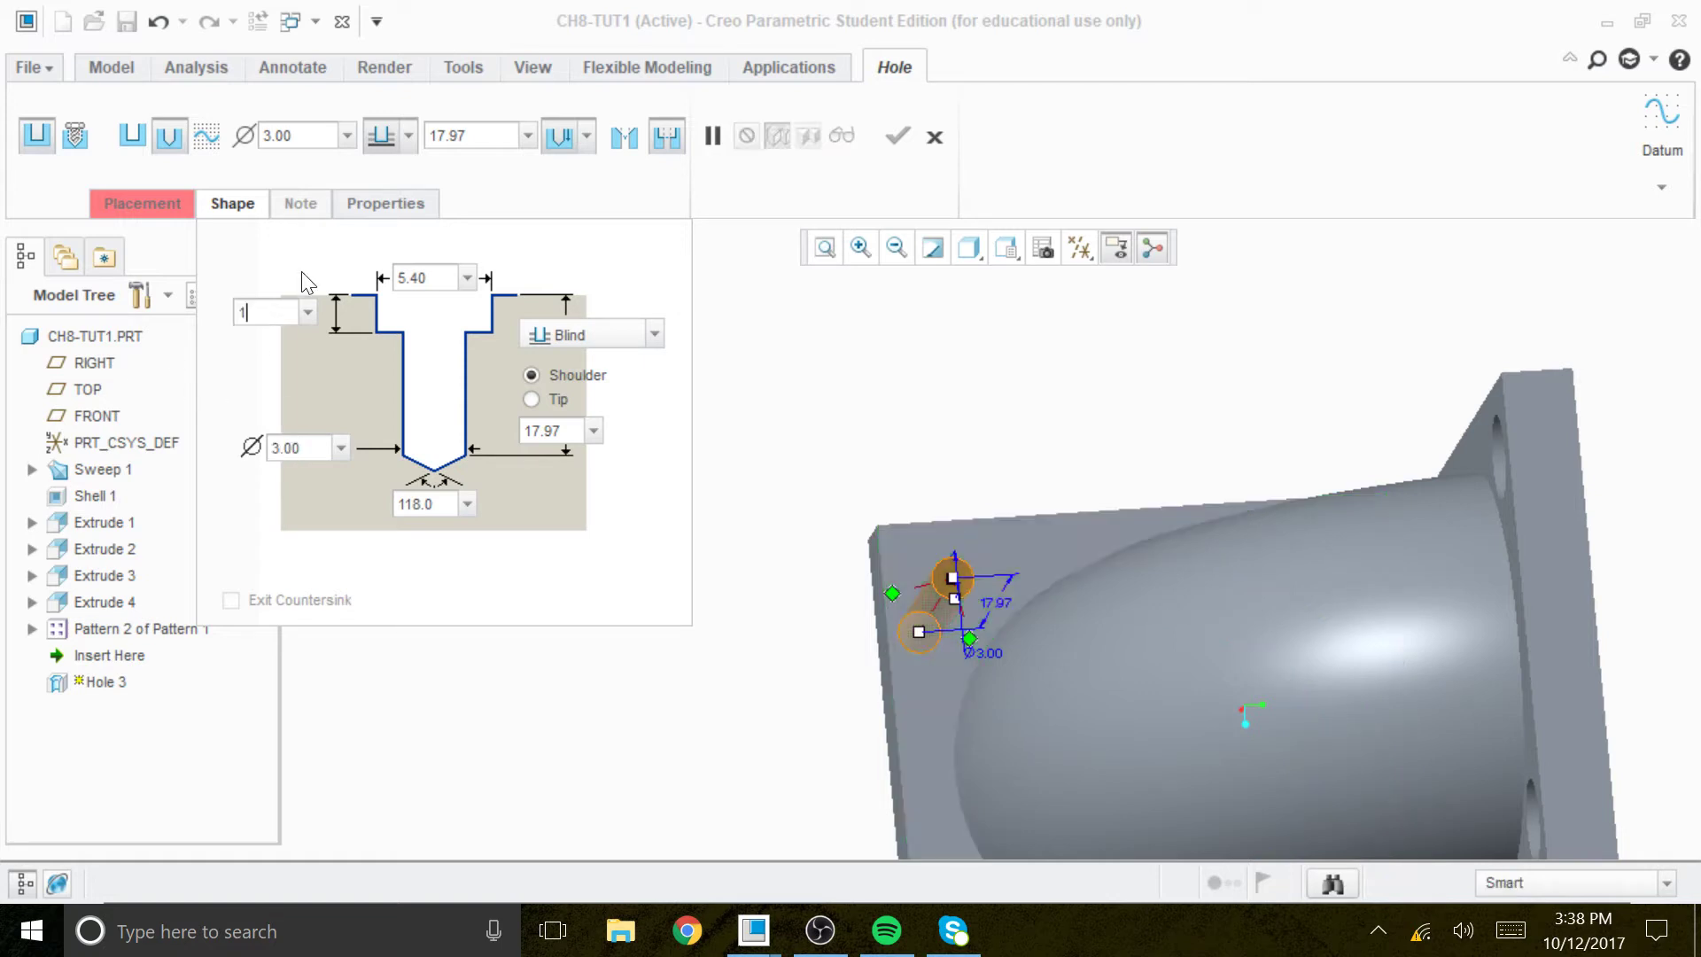
{"action": "key", "text": "Tab"}
{"action": "left_click", "coordinate": [386, 203]}
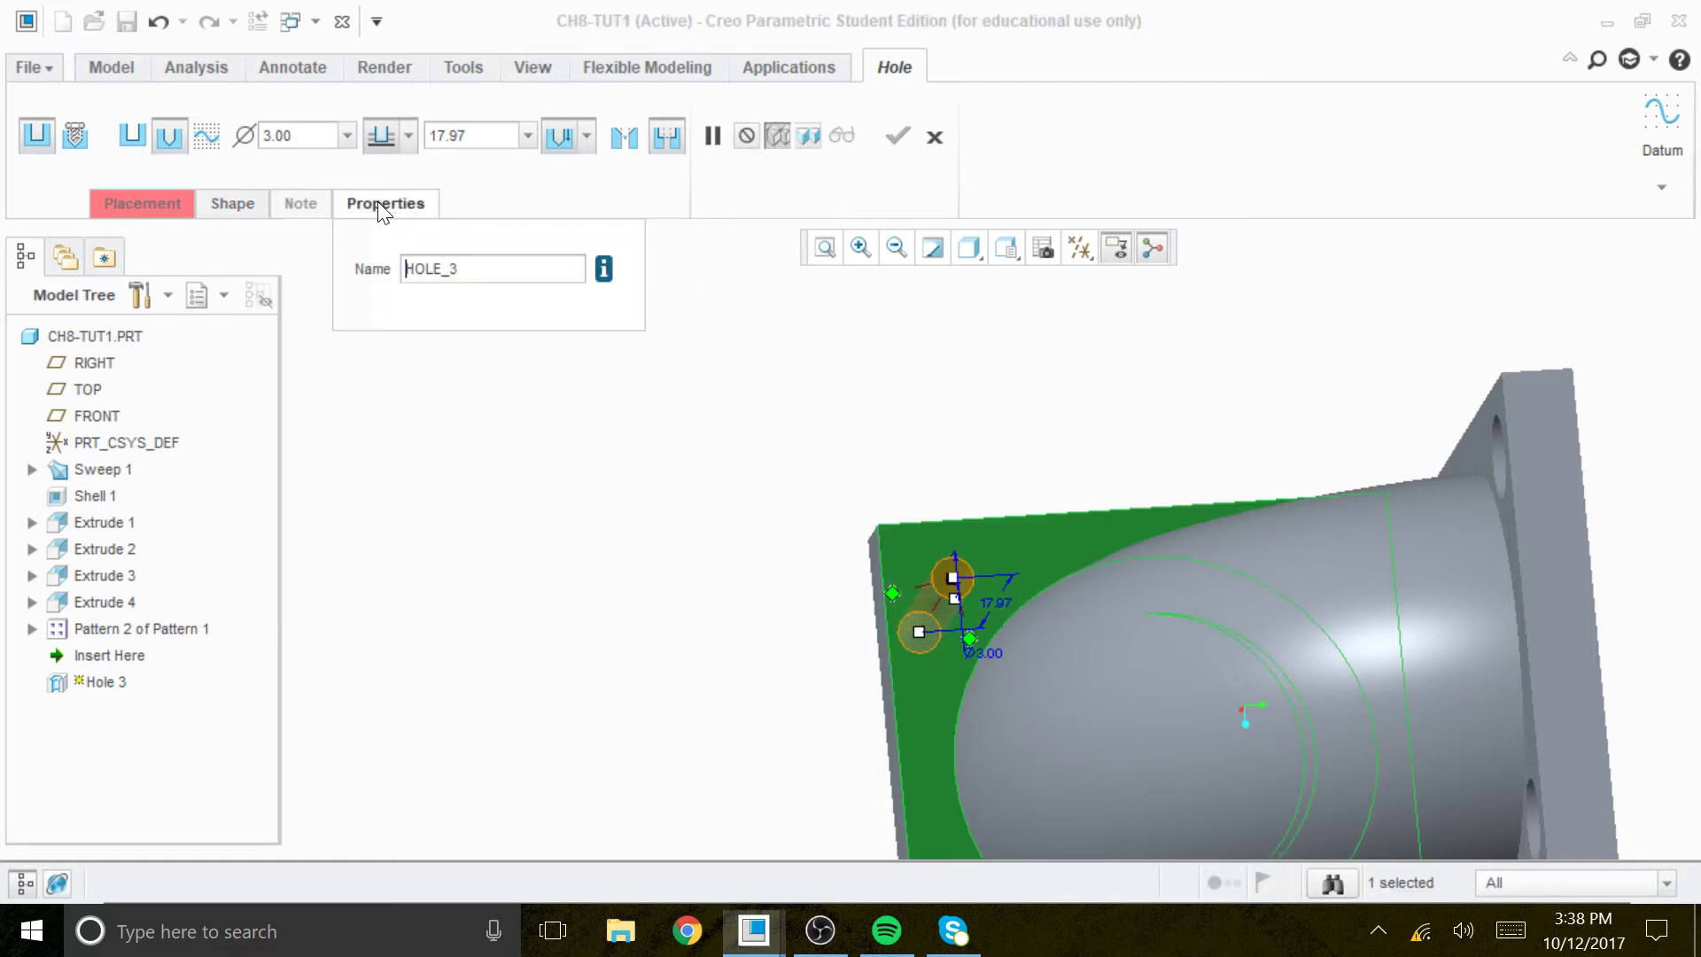
{"action": "type", "text": "6"}
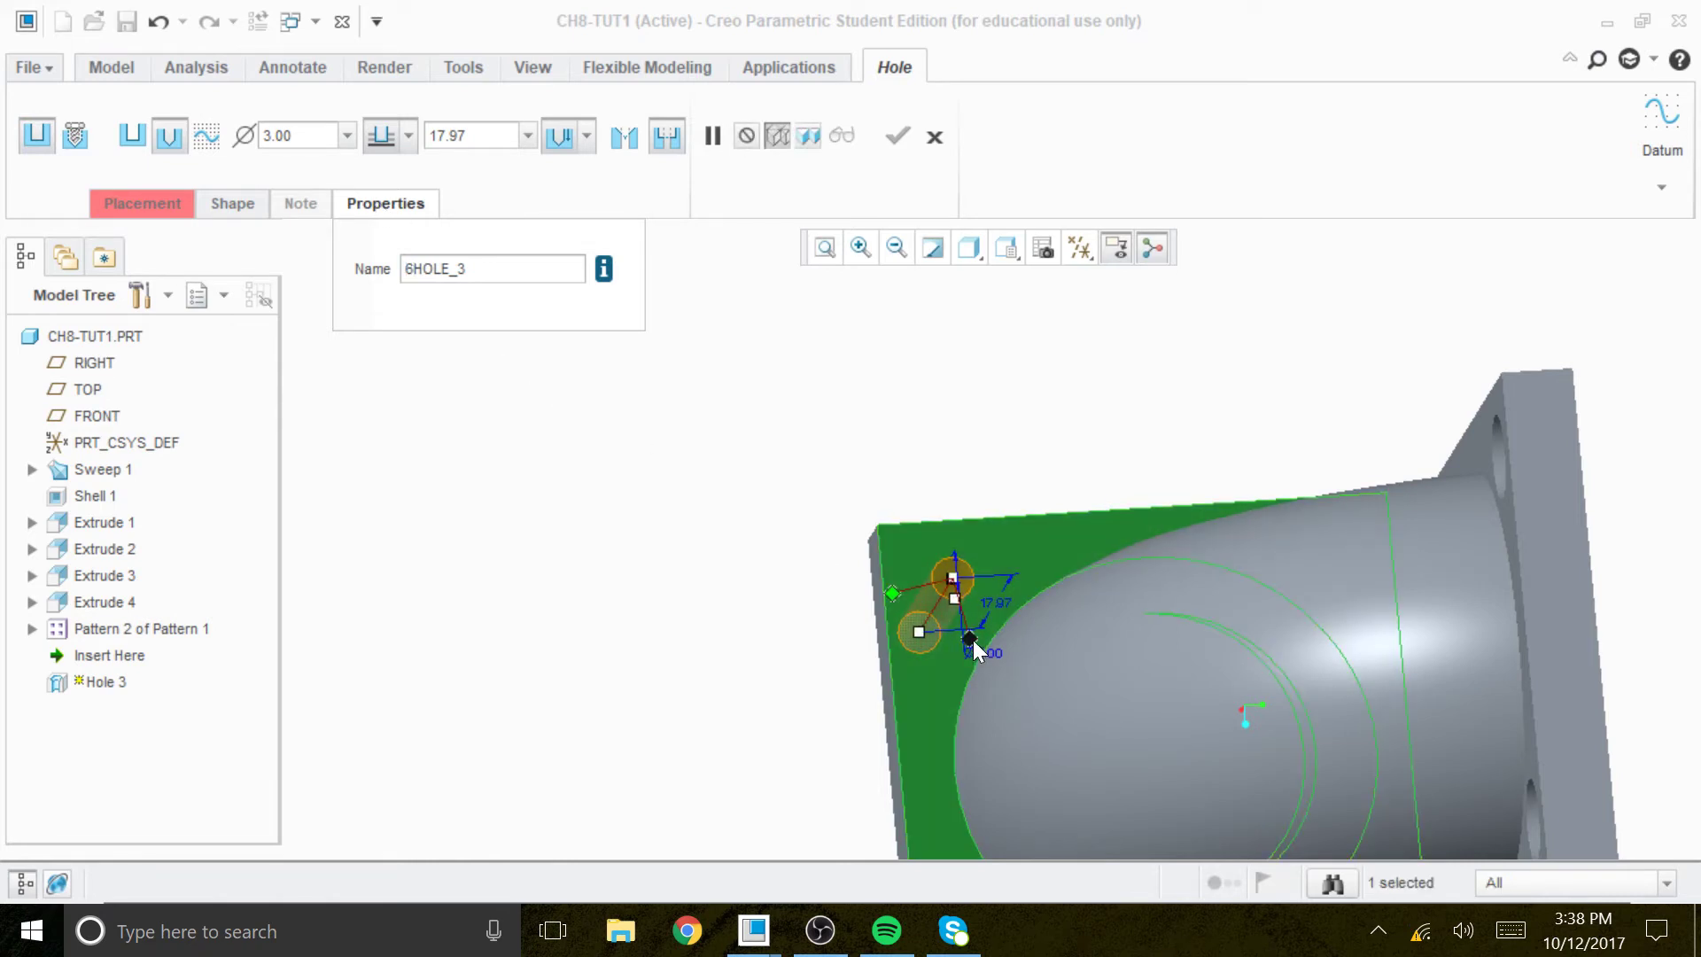
{"action": "left_click", "coordinate": [550, 399]}
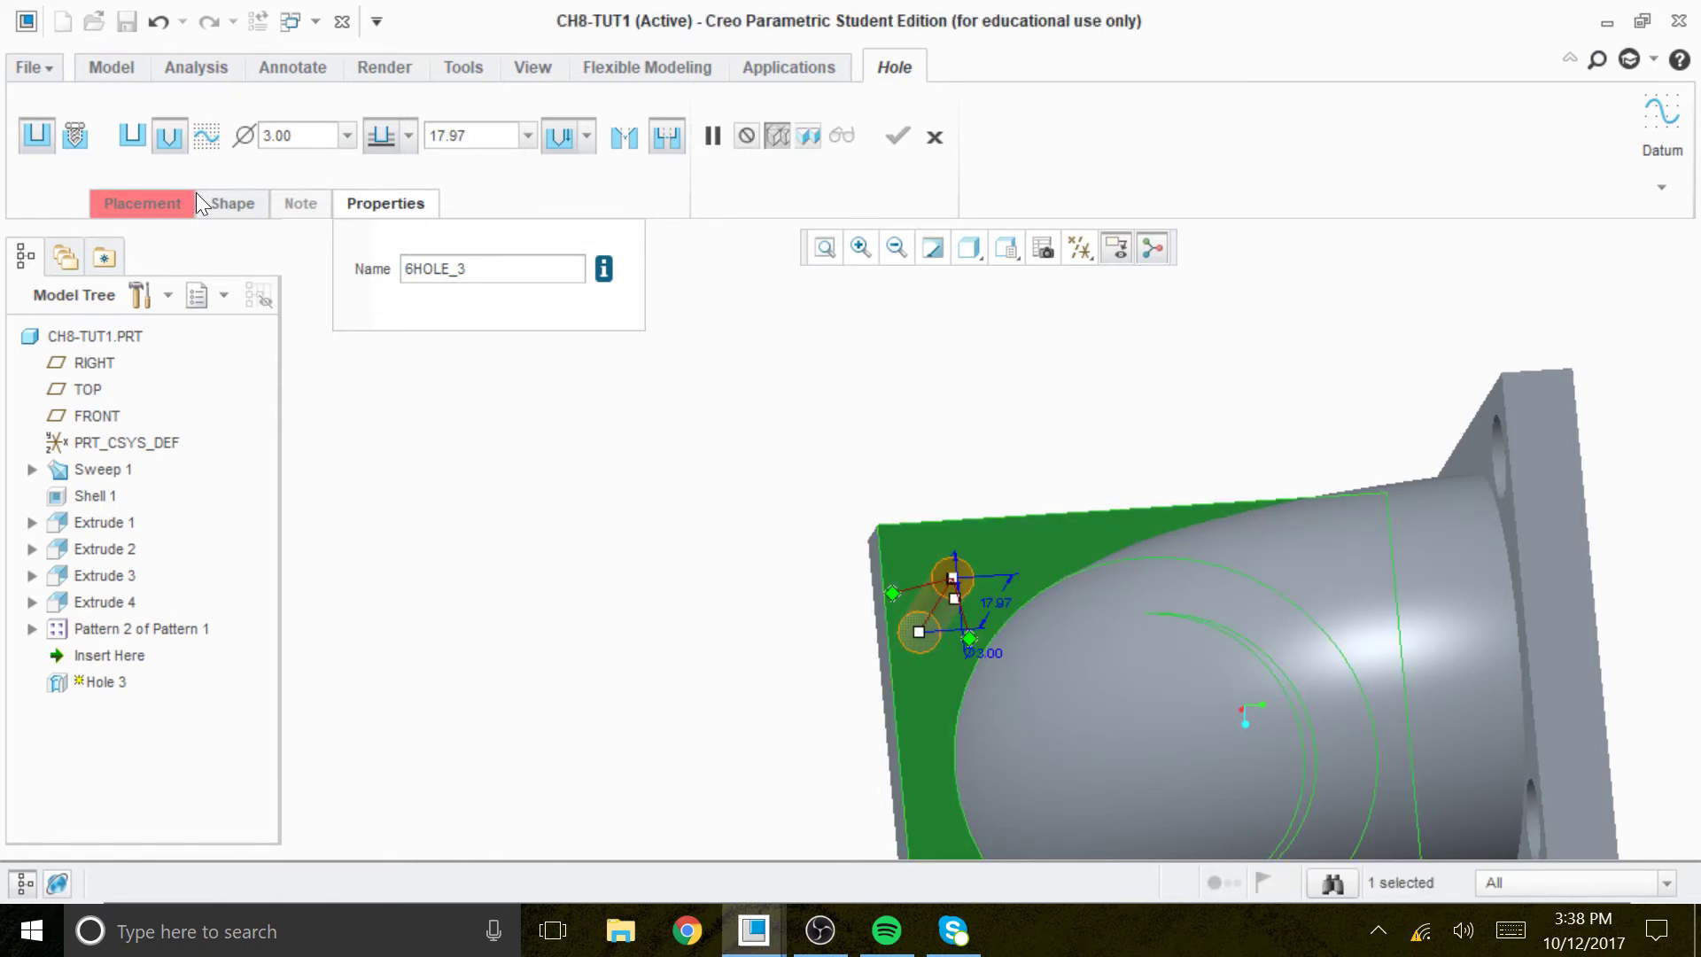
{"action": "left_click", "coordinate": [228, 204]}
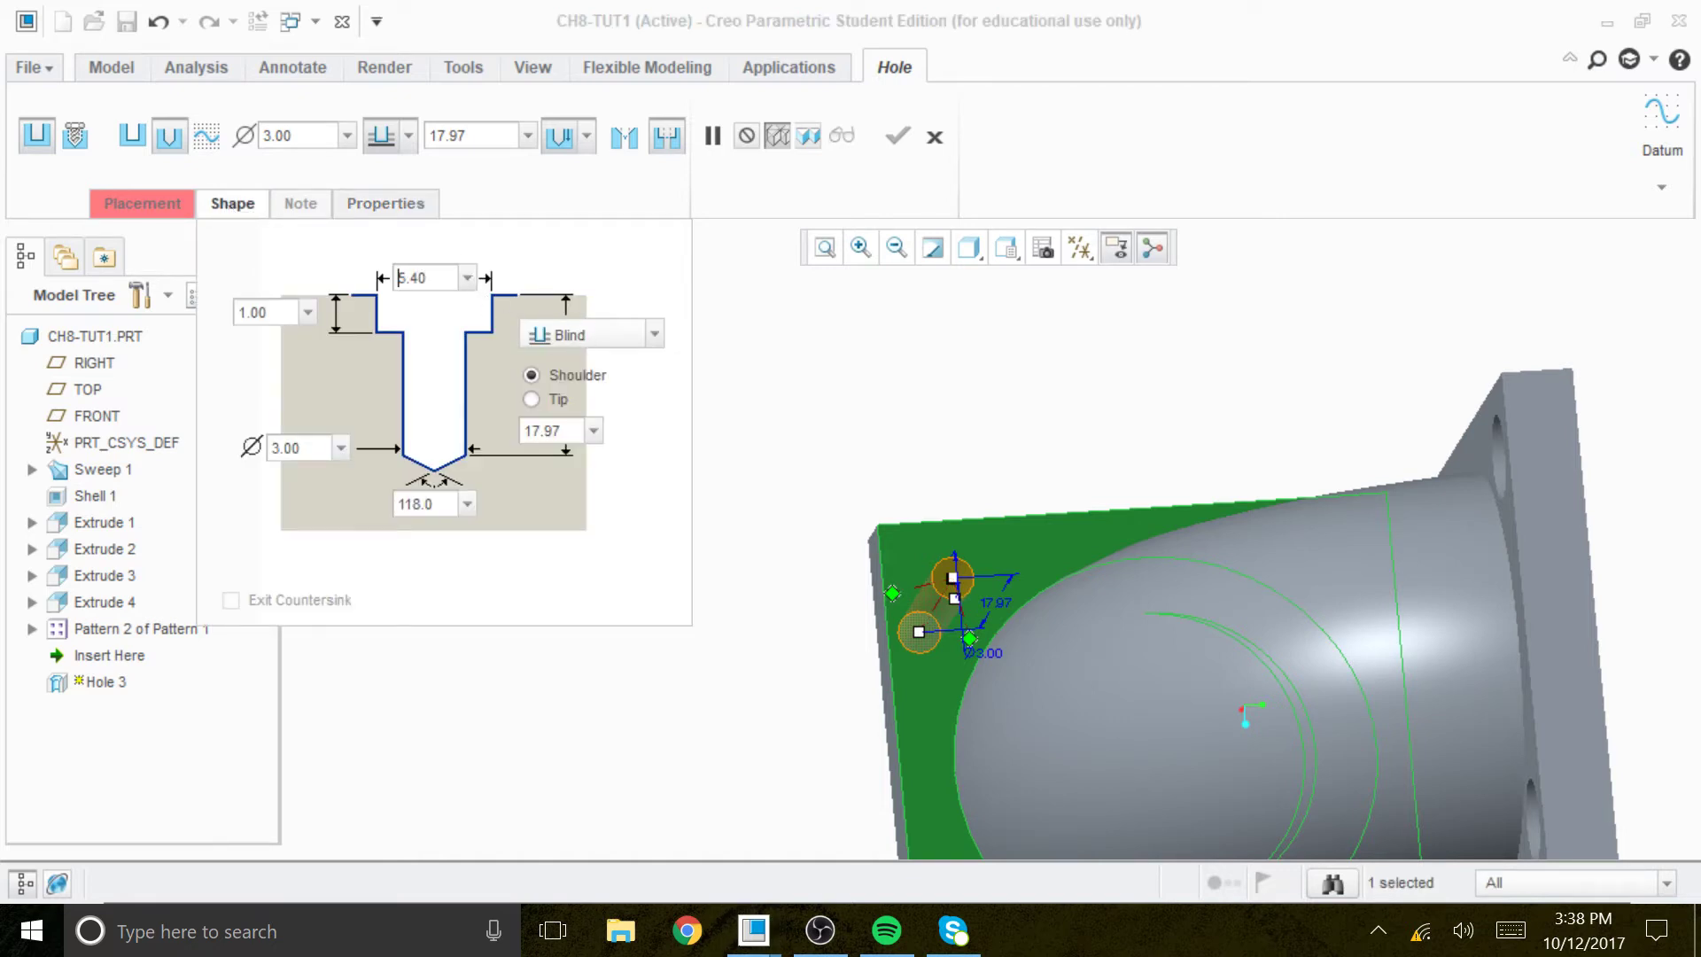
{"action": "double_click", "coordinate": [408, 277]}
Set the counterbore diameter to 6.00 and offset the hole 5.00 from the left and top edges
{"action": "type", "text": "6"}
{"action": "key", "text": "Return"}
{"action": "left_click_drag", "start_coordinate": [897, 587], "coordinate": [852, 578]}
{"action": "type", "text": "5"}
{"action": "key", "text": "Return"}
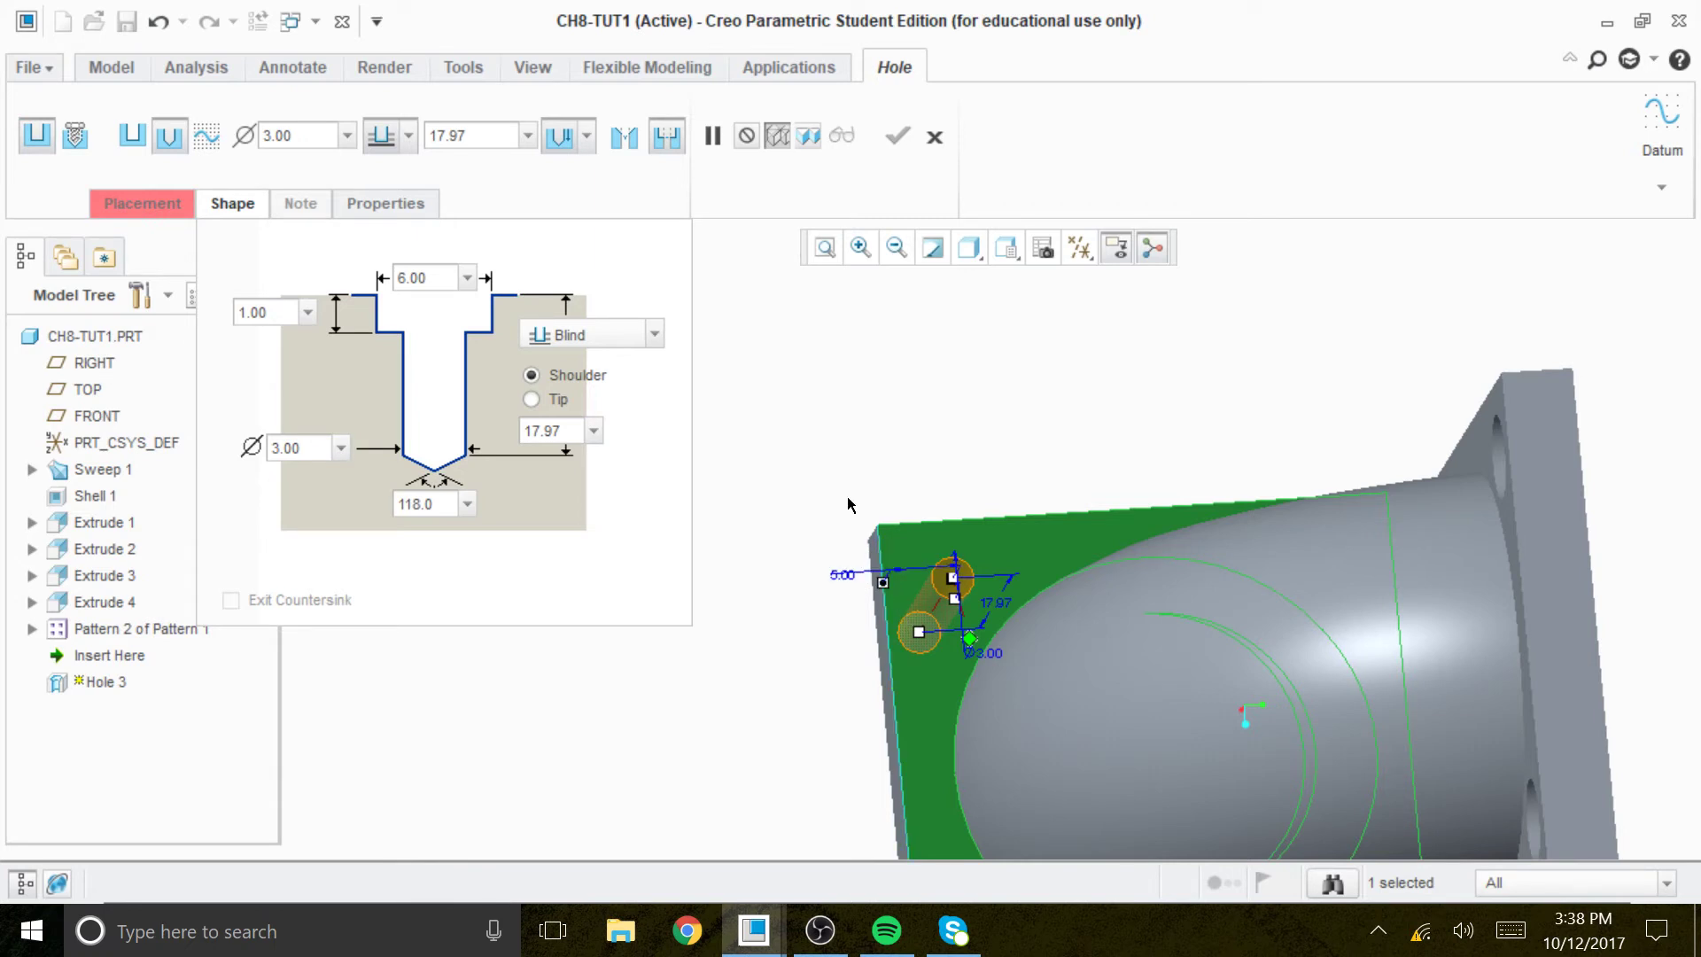
{"action": "scroll", "coordinate": [850, 502], "scroll_direction": "down", "scroll_amount": 2}
{"action": "scroll", "coordinate": [998, 539], "scroll_direction": "up", "scroll_amount": 4}
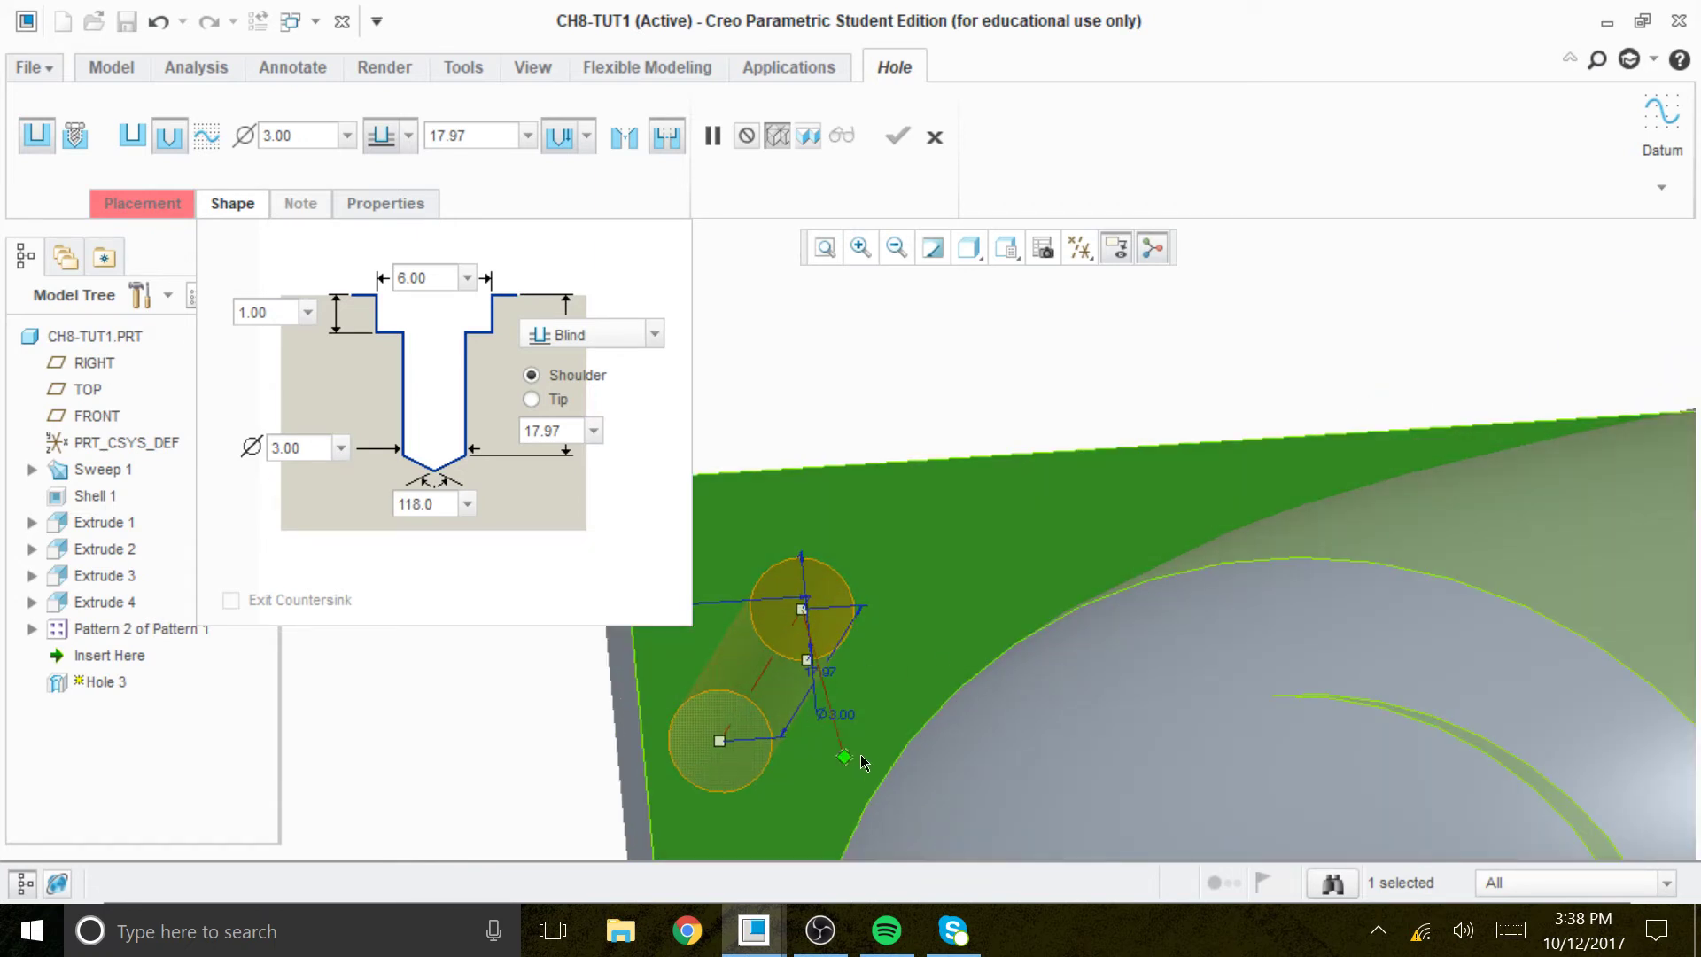
{"action": "left_click", "coordinate": [817, 474]}
{"action": "scroll", "coordinate": [904, 452], "scroll_direction": "down", "scroll_amount": 4}
{"action": "double_click", "coordinate": [900, 434]}
{"action": "type", "text": "5"}
{"action": "key", "text": "Return"}
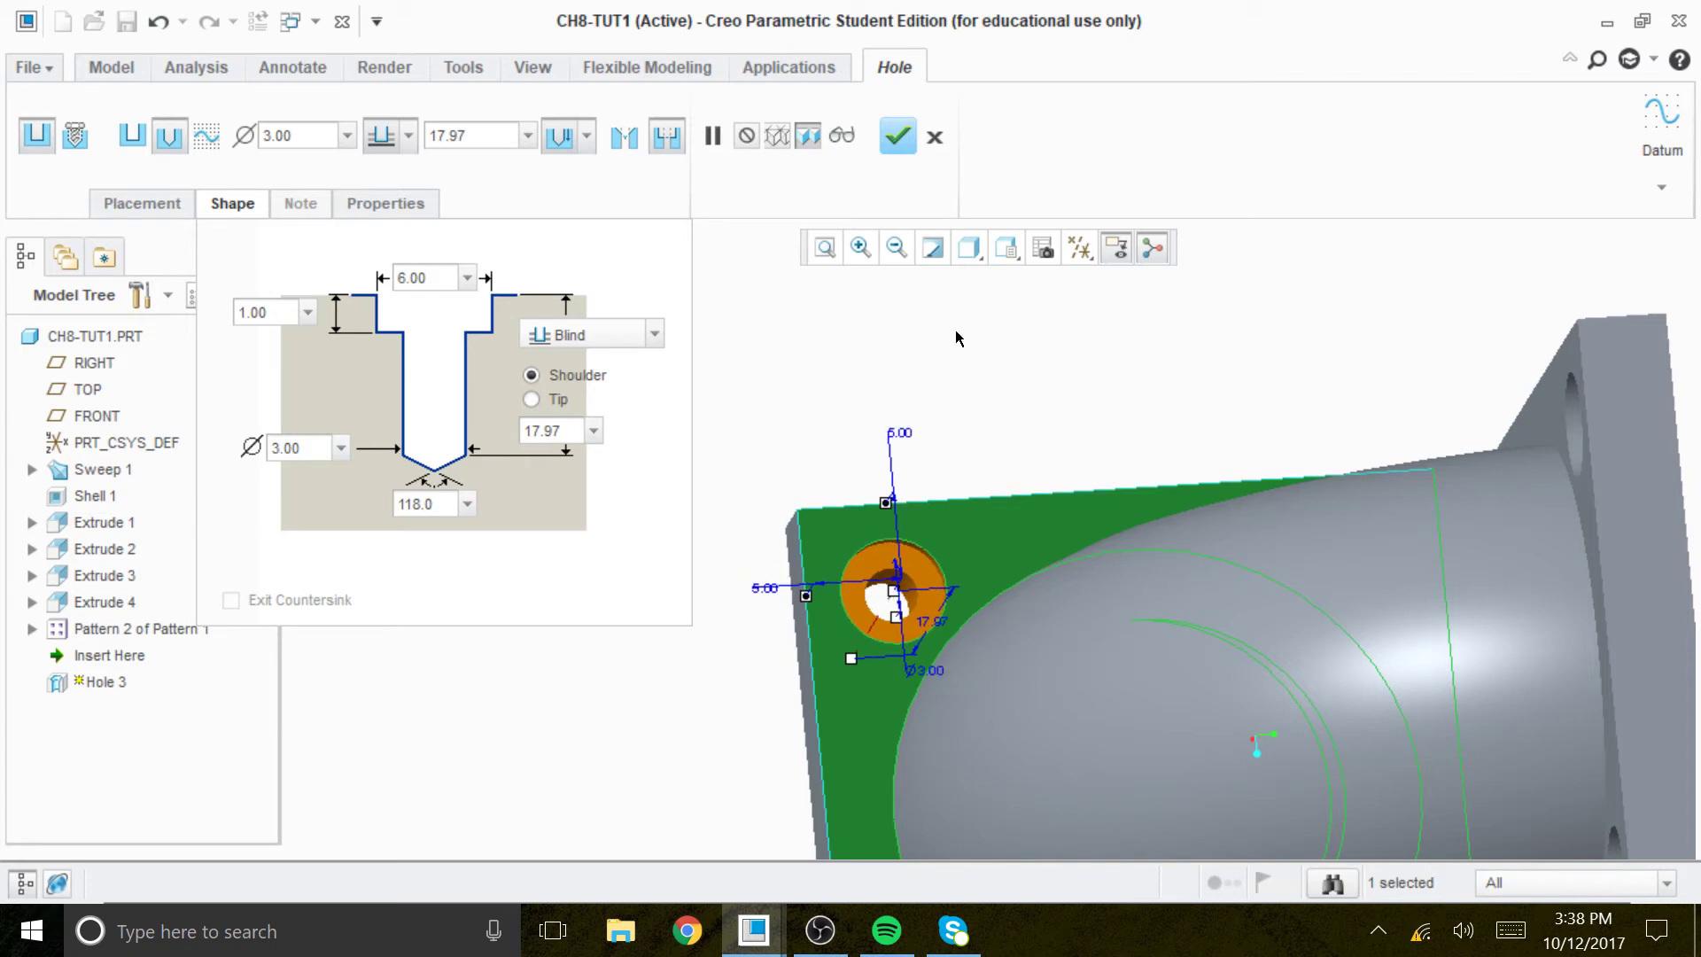
Resume the paused hole feature and accept the finished counterbored hole
{"action": "middle_click_drag", "start_coordinate": [1089, 608], "coordinate": [1092, 296]}
{"action": "left_click", "coordinate": [1010, 836]}
{"action": "scroll", "coordinate": [981, 725], "scroll_direction": "up", "scroll_amount": 4}
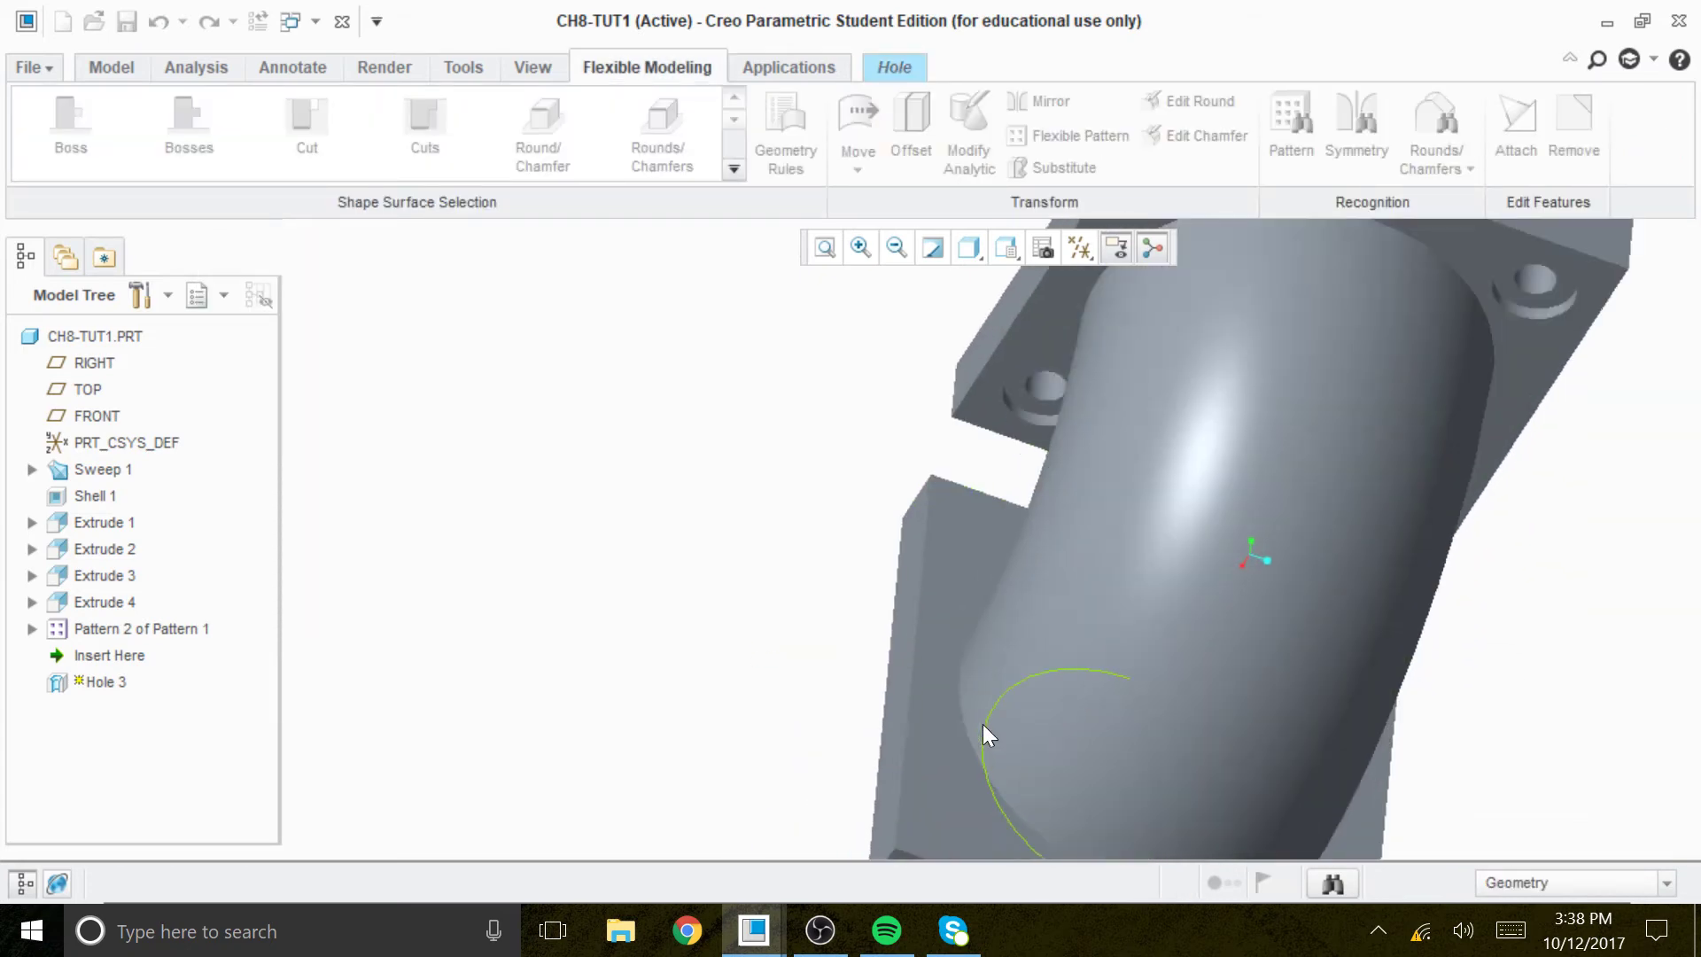
{"action": "left_click", "coordinate": [894, 66]}
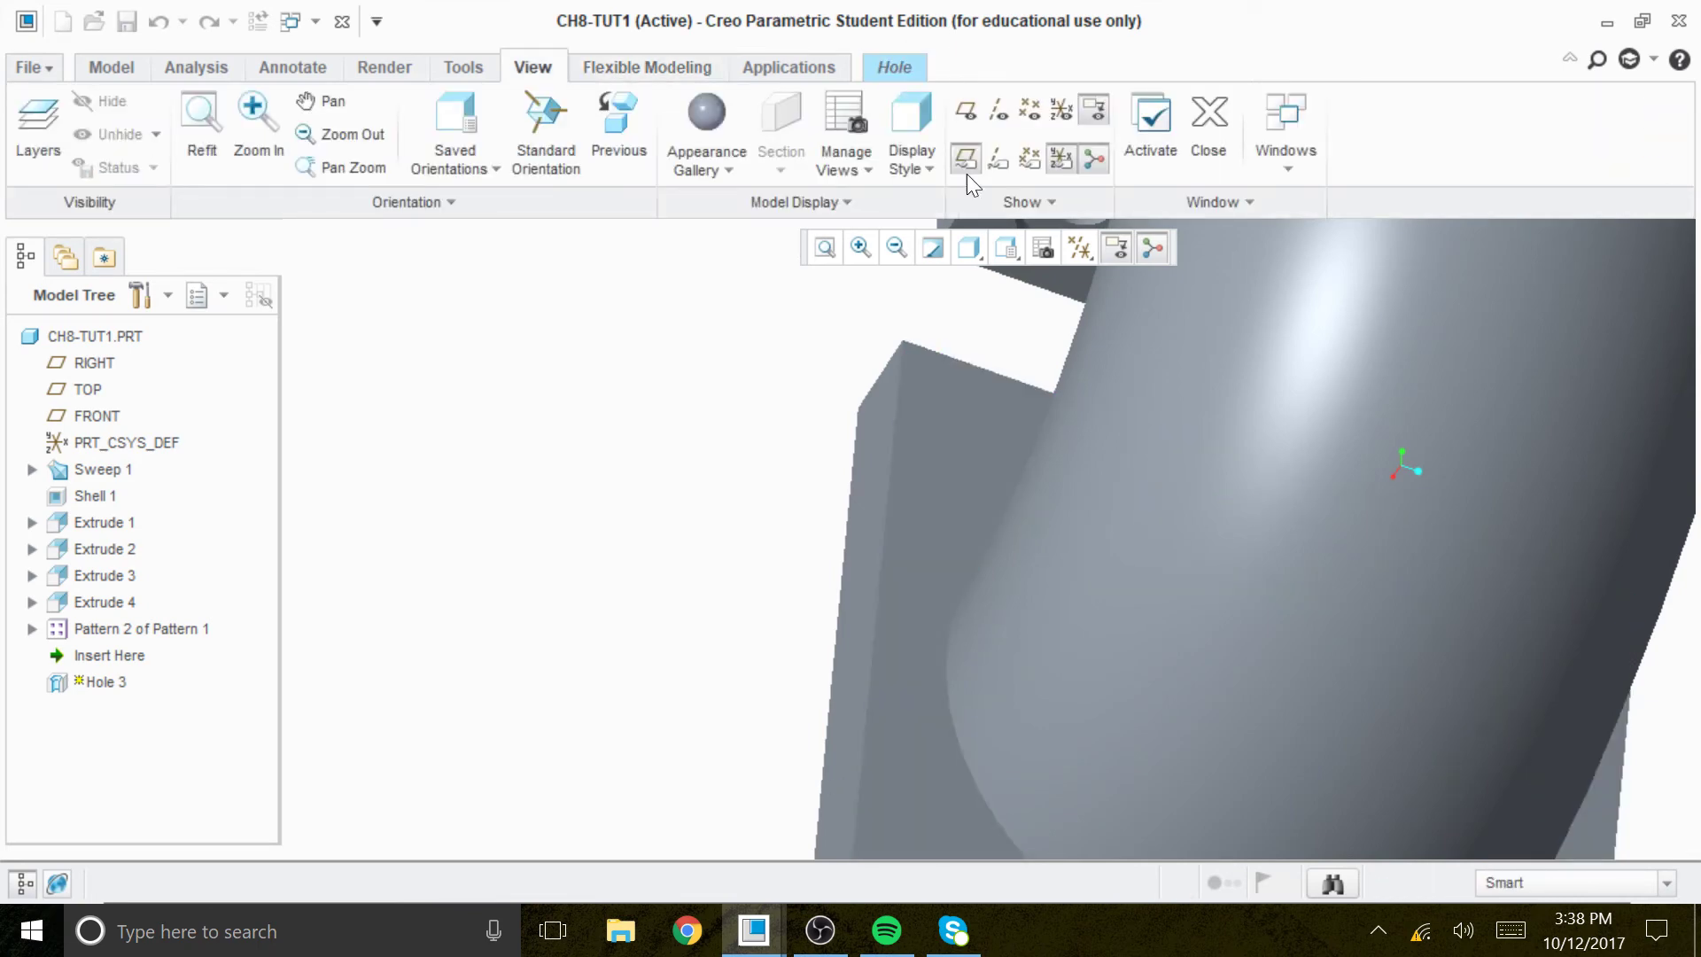
{"action": "scroll", "coordinate": [968, 113], "scroll_direction": "up", "scroll_amount": 2}
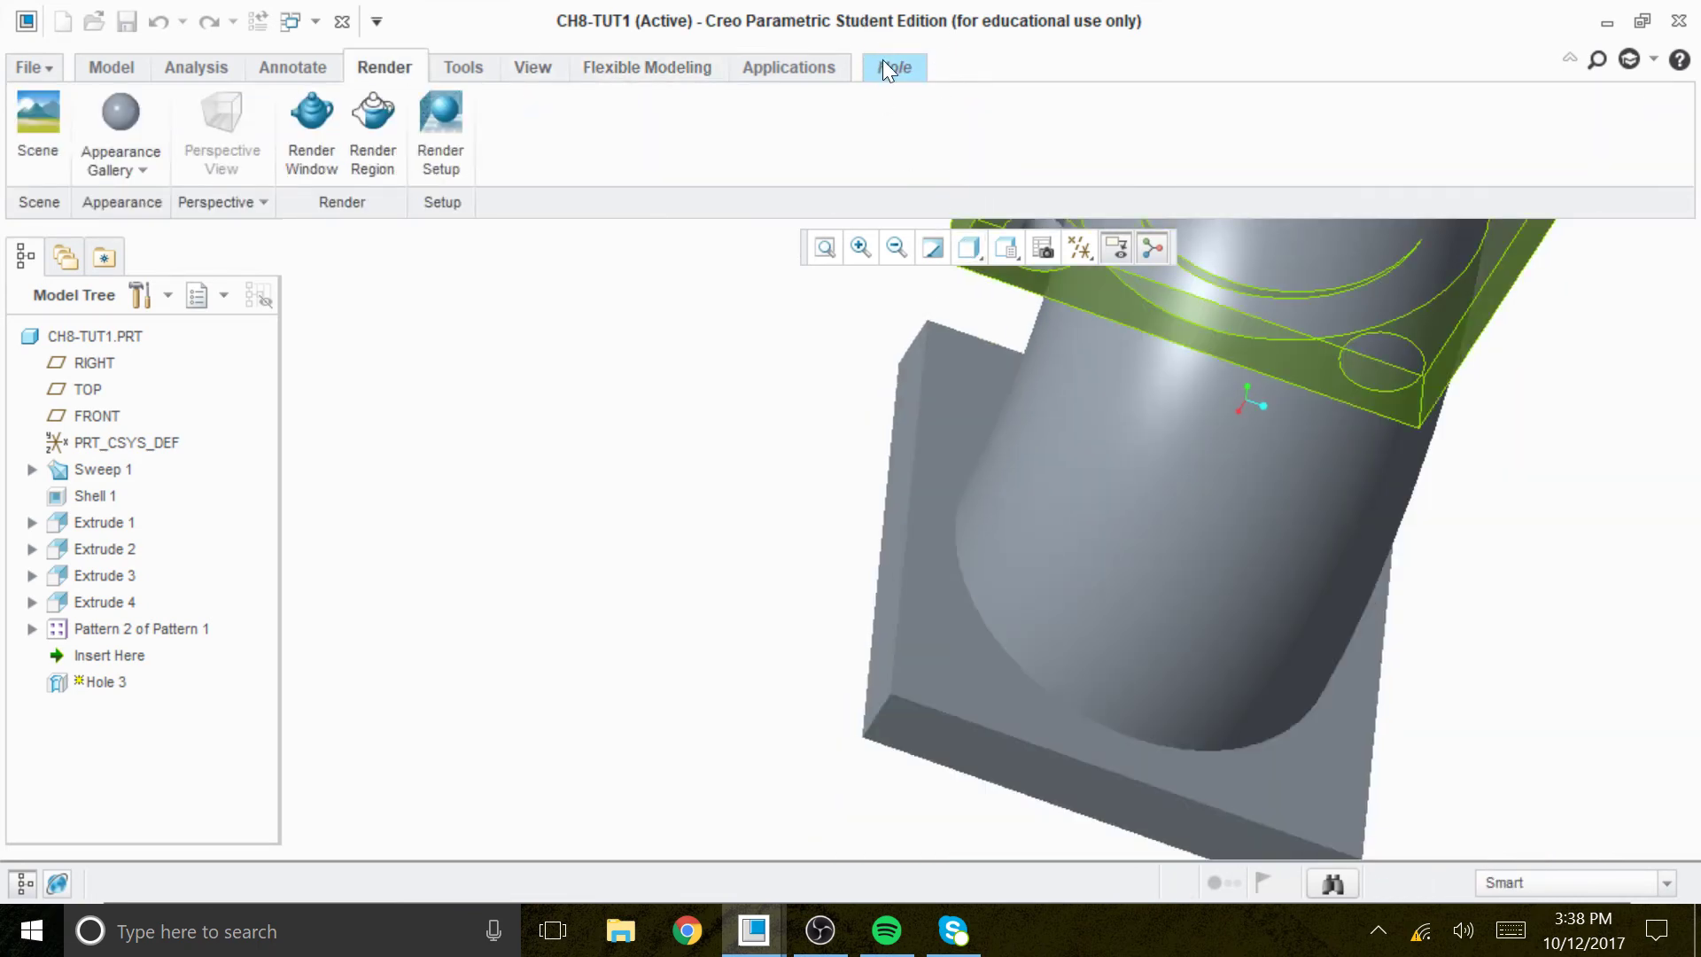
{"action": "left_click", "coordinate": [891, 67]}
{"action": "middle_click_drag", "start_coordinate": [1107, 549], "coordinate": [1255, 645]}
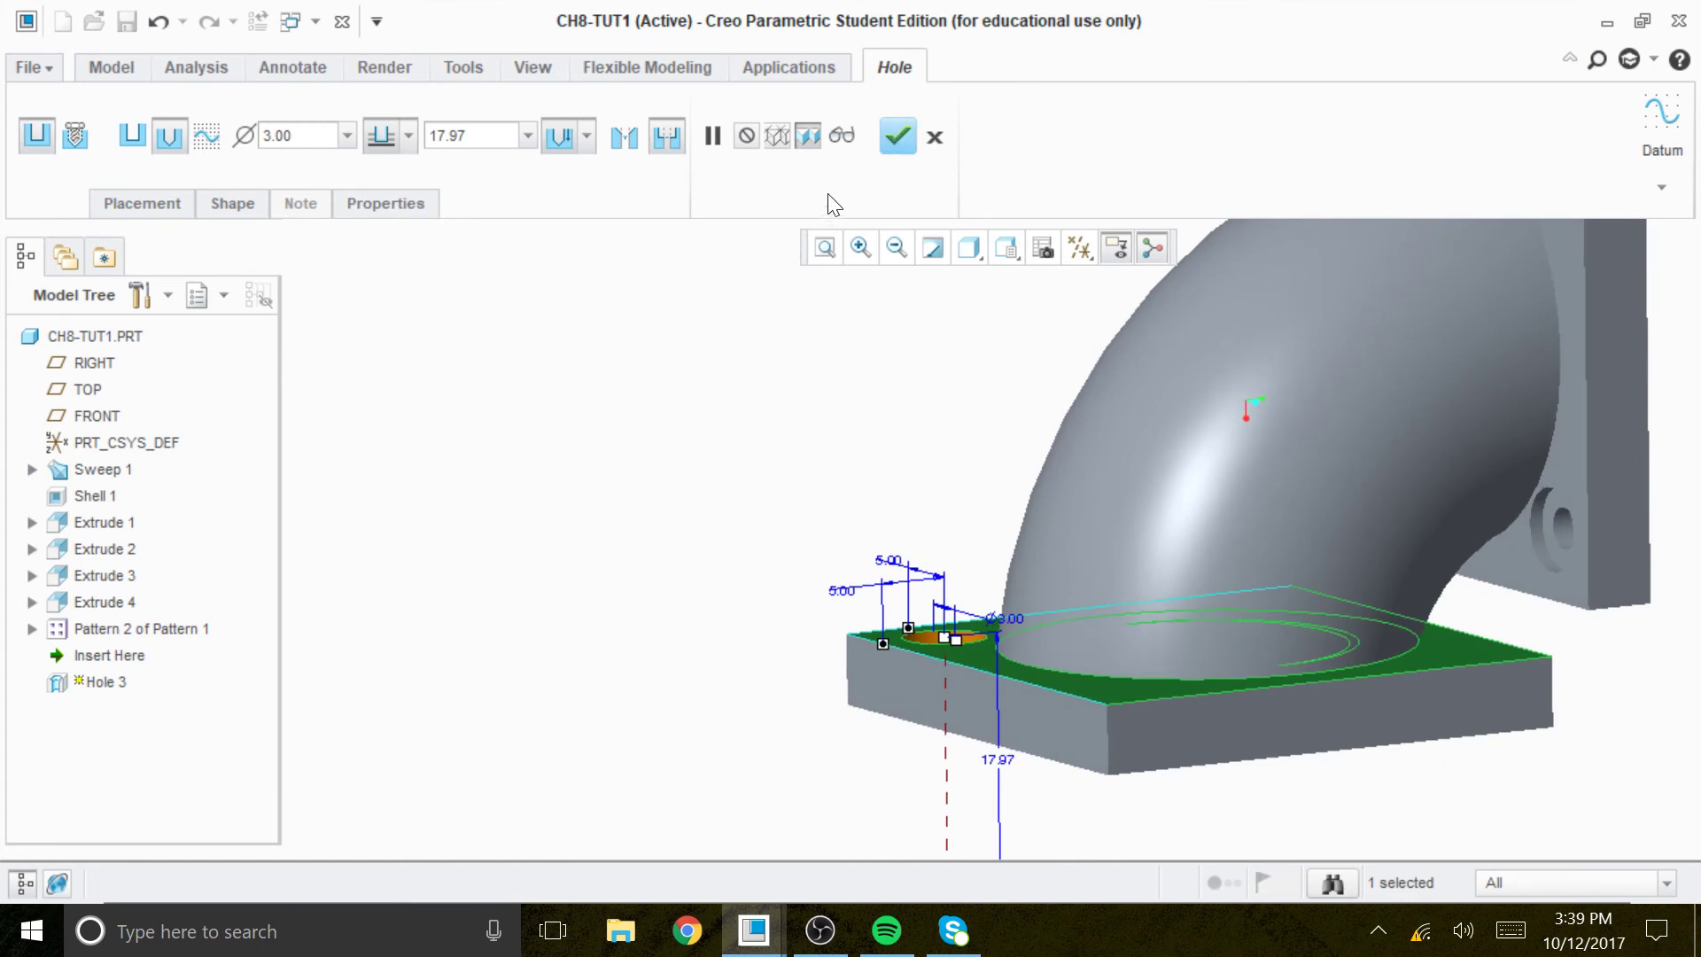
{"action": "left_click", "coordinate": [897, 135]}
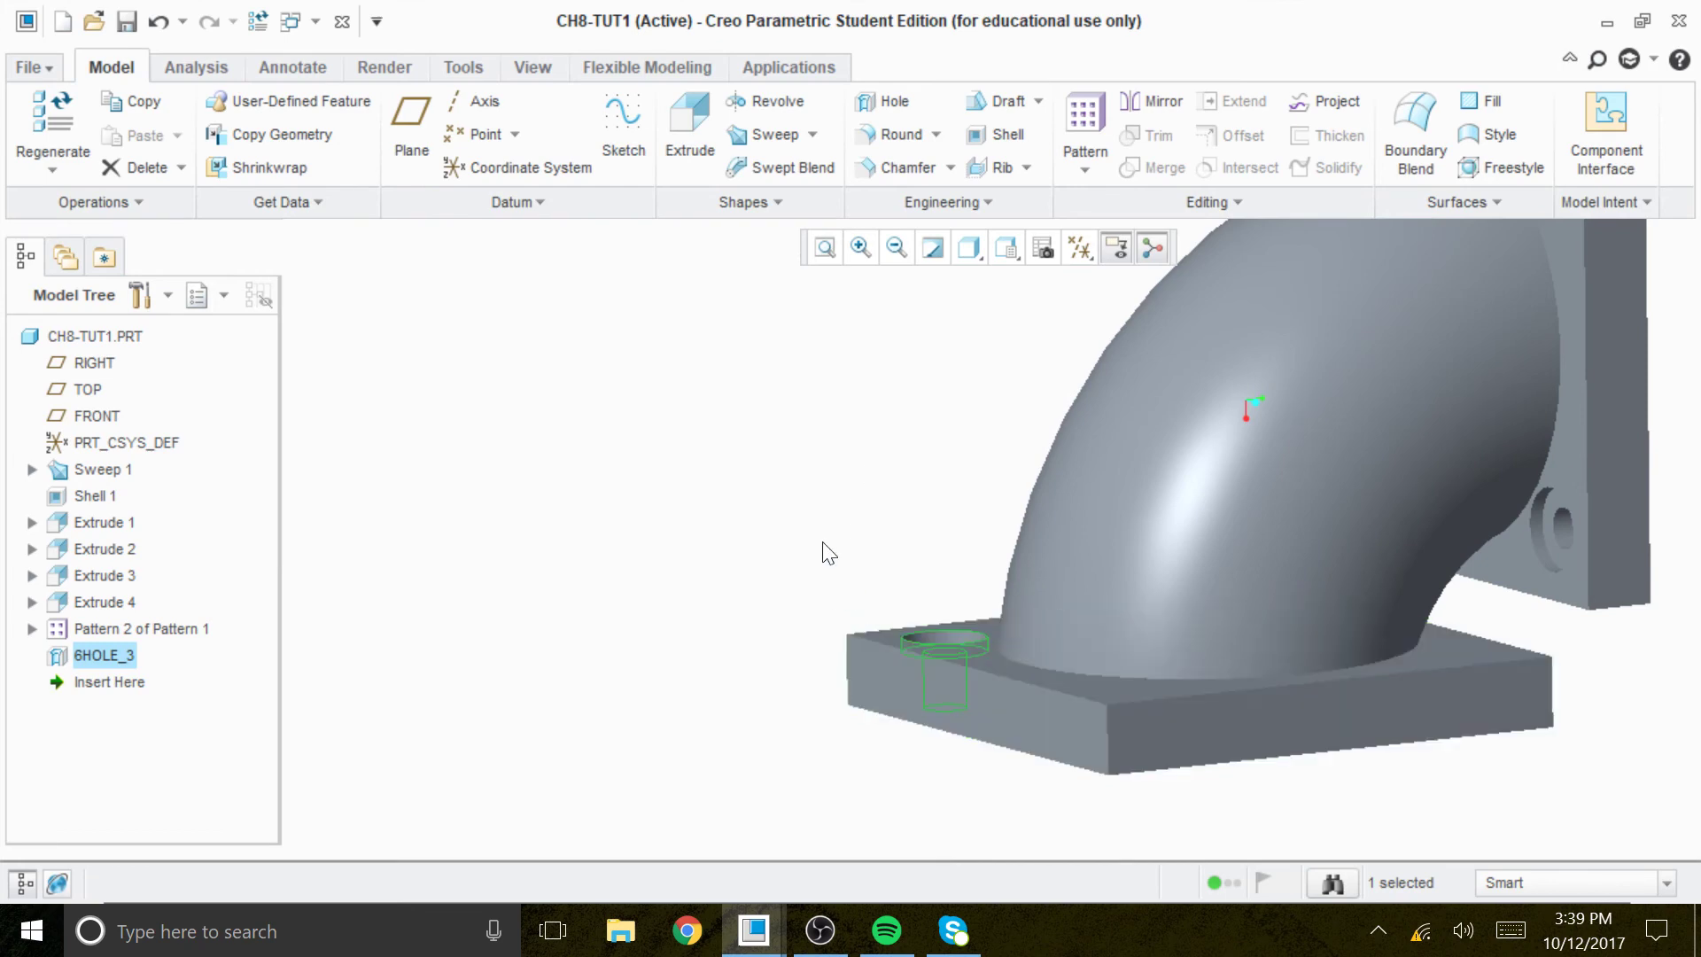
Pattern the hole along one 5.00 offset with 26 spacing
{"action": "left_click", "coordinate": [1085, 124]}
{"action": "middle_click_drag", "start_coordinate": [969, 653], "coordinate": [880, 540]}
{"action": "left_click", "coordinate": [883, 530]}
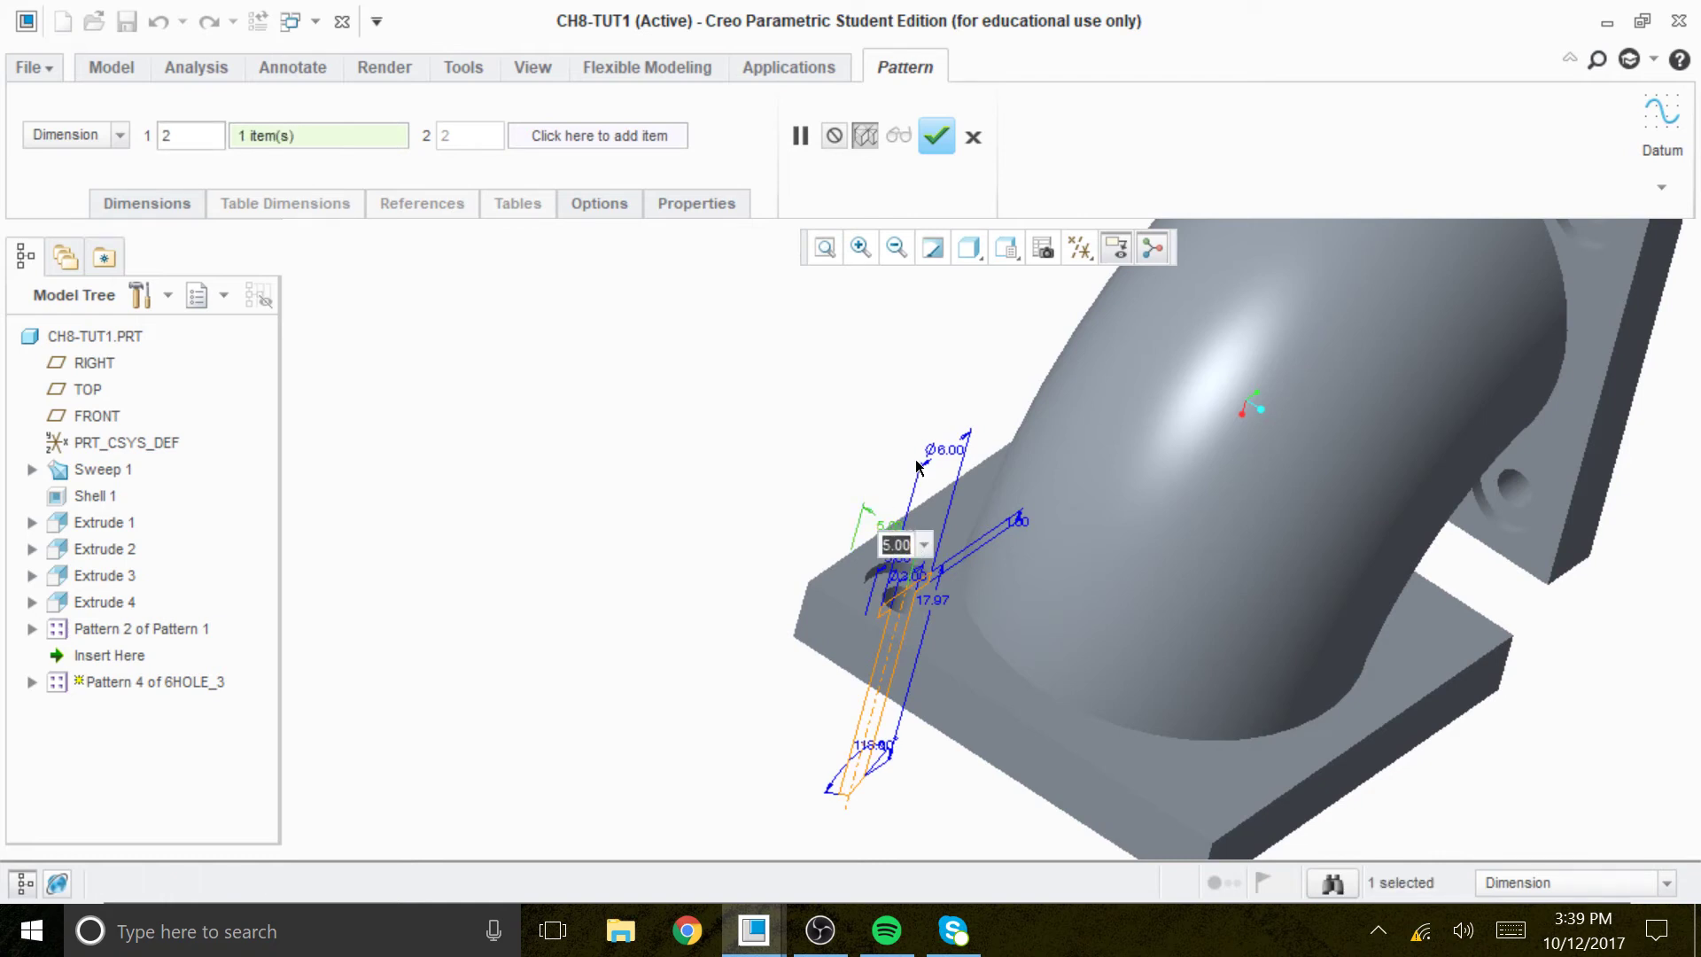
{"action": "type", "text": "26"}
{"action": "key", "text": "Return"}
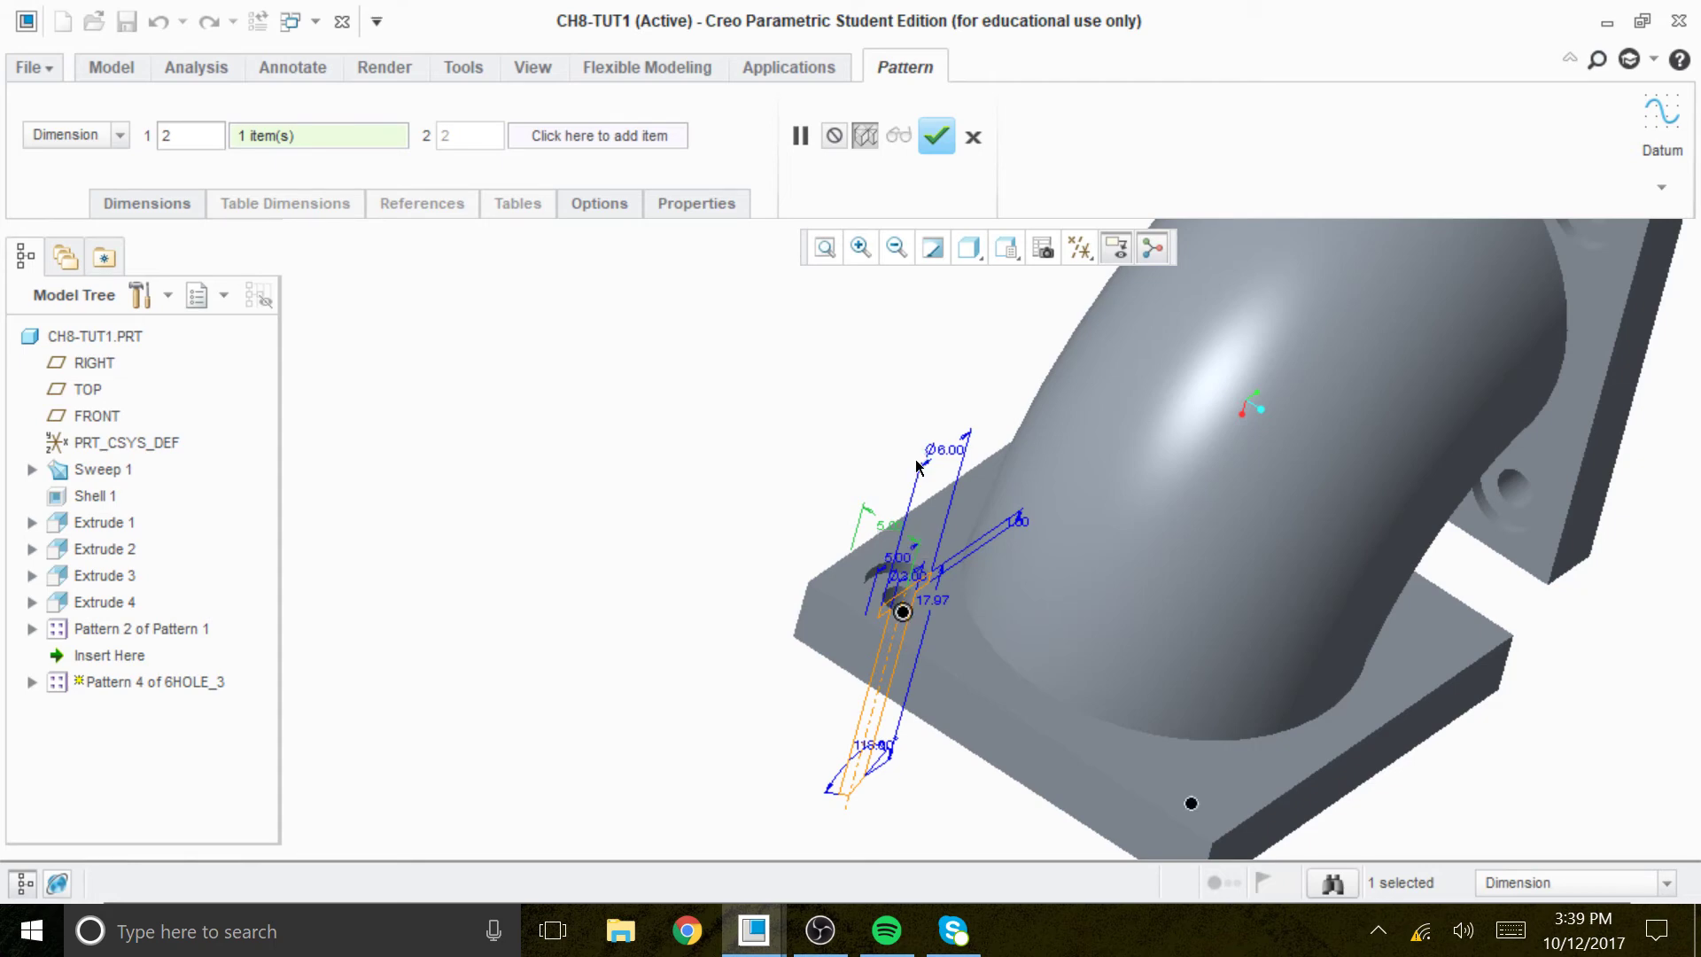
{"action": "left_click", "coordinate": [936, 137]}
Pattern the hole pair along the other 5.00 offset with 26 spacing, giving four holes
{"action": "middle_click_drag", "start_coordinate": [857, 689], "coordinate": [1007, 738]}
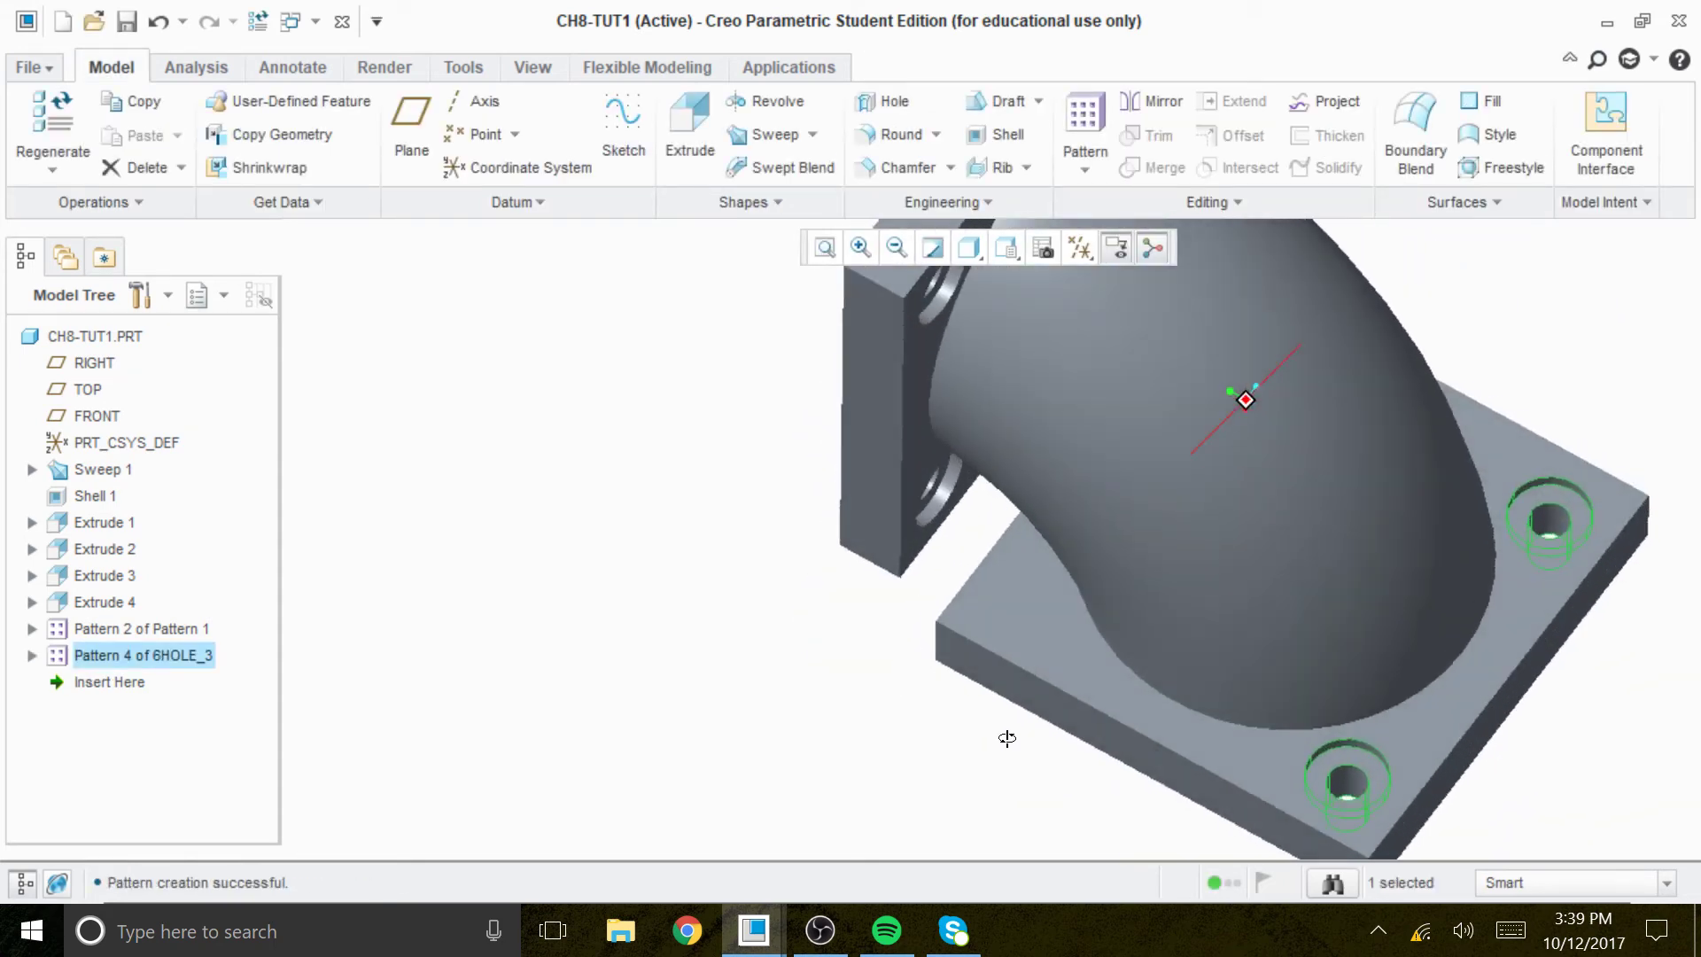
{"action": "left_click", "coordinate": [1085, 119]}
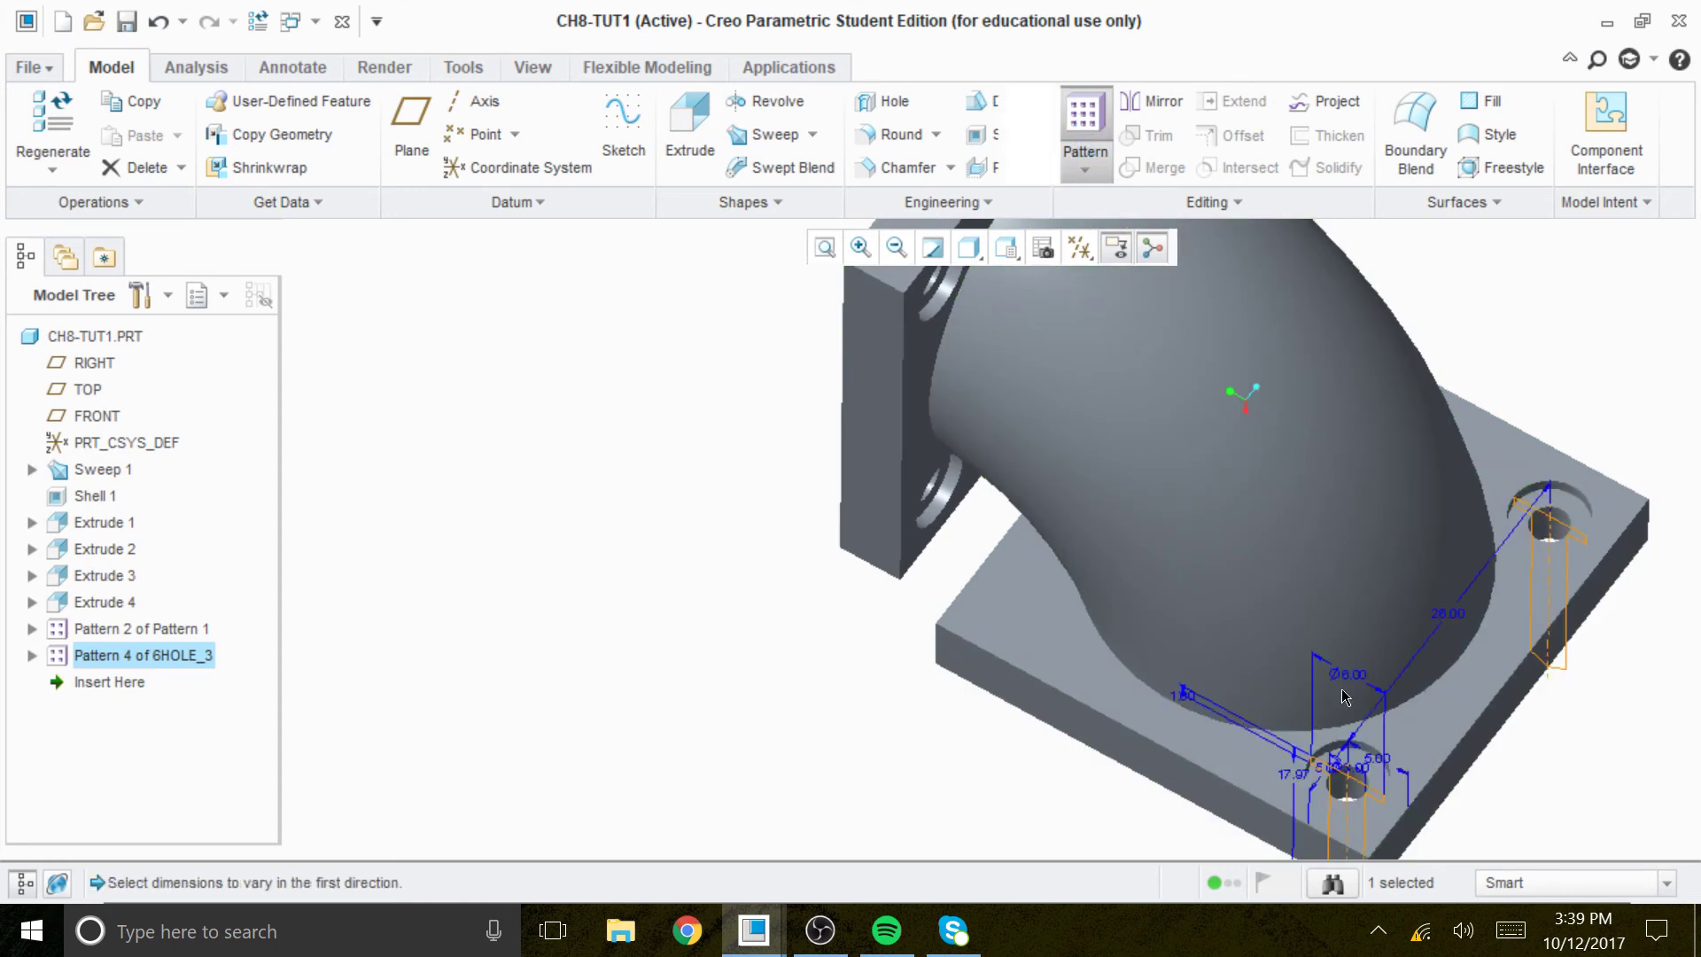
{"action": "left_click", "coordinate": [1385, 763]}
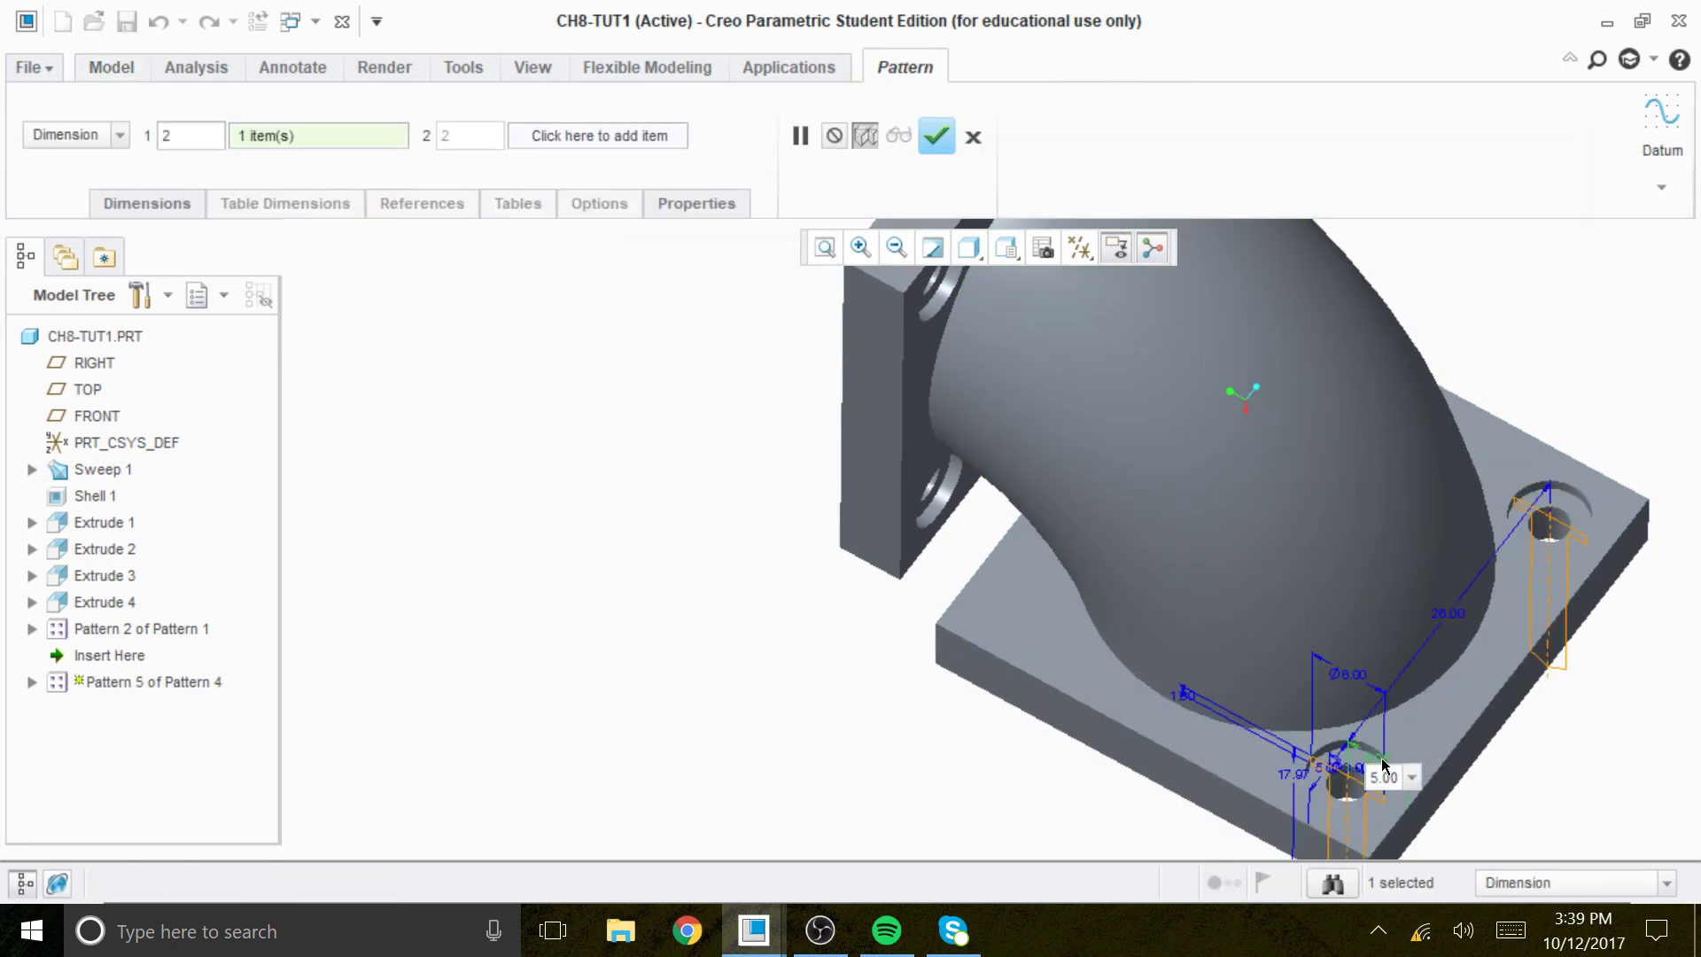
{"action": "double_click", "coordinate": [1383, 777]}
{"action": "type", "text": "26"}
{"action": "key", "text": "Return"}
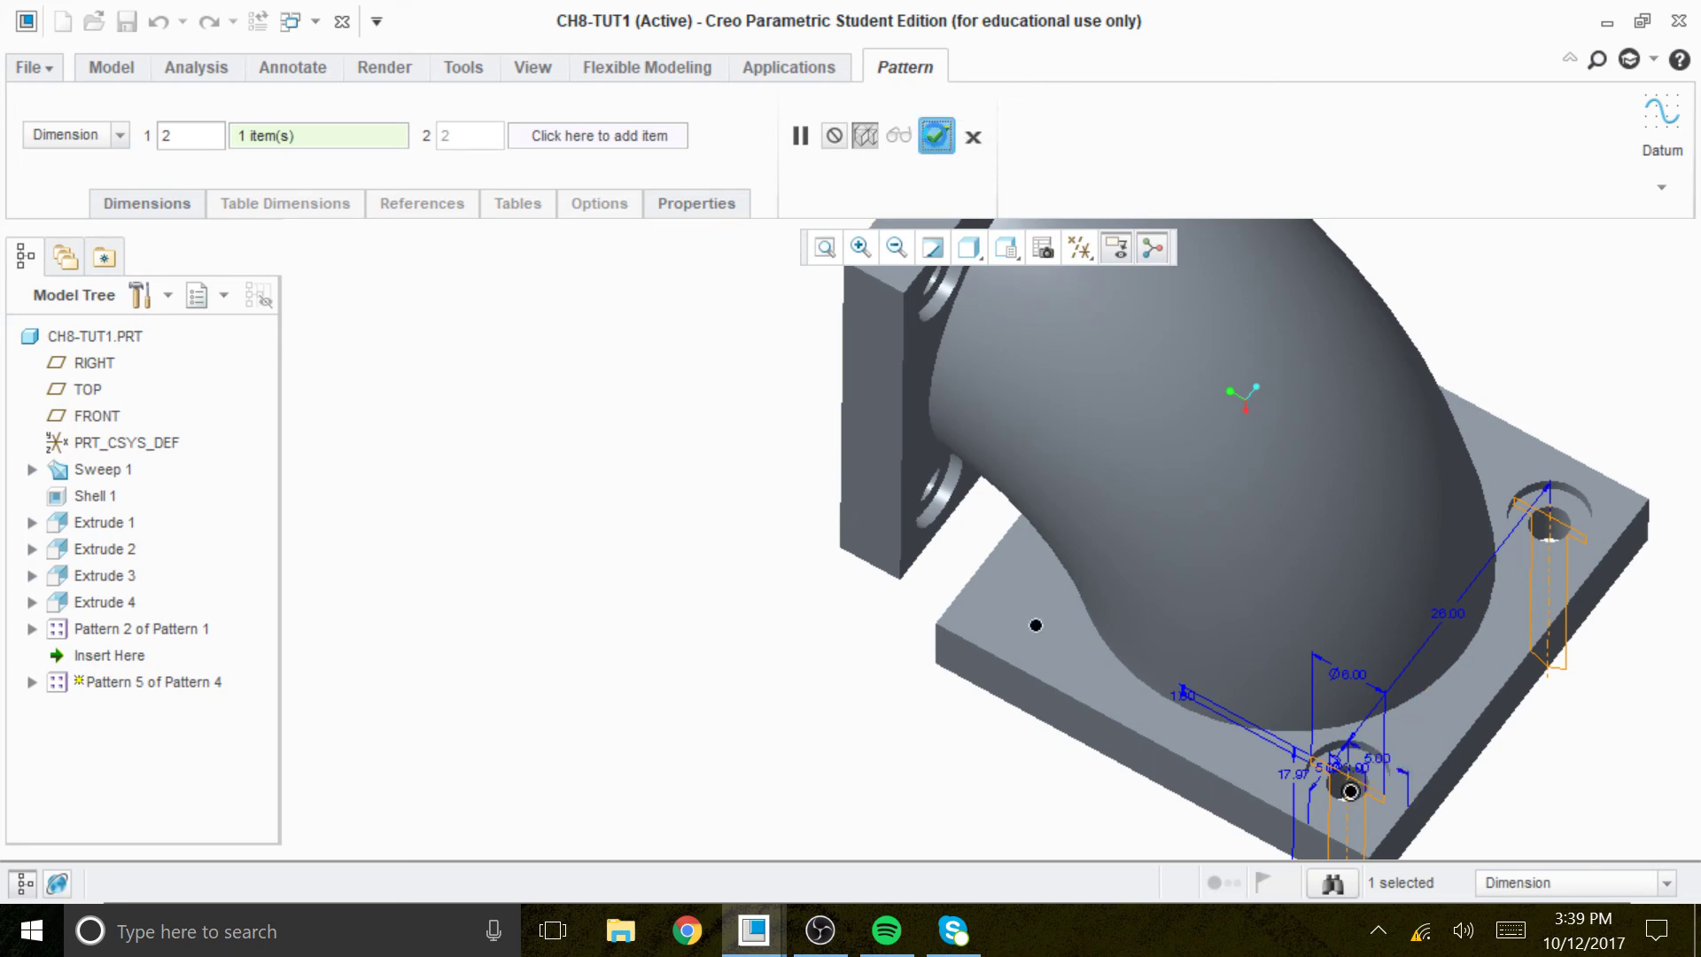
{"action": "left_click", "coordinate": [937, 135]}
{"action": "middle_click_drag", "start_coordinate": [800, 617], "coordinate": [1019, 679]}
{"action": "middle_click_drag", "start_coordinate": [966, 625], "coordinate": [700, 226]}
{"action": "left_click", "coordinate": [386, 66]}
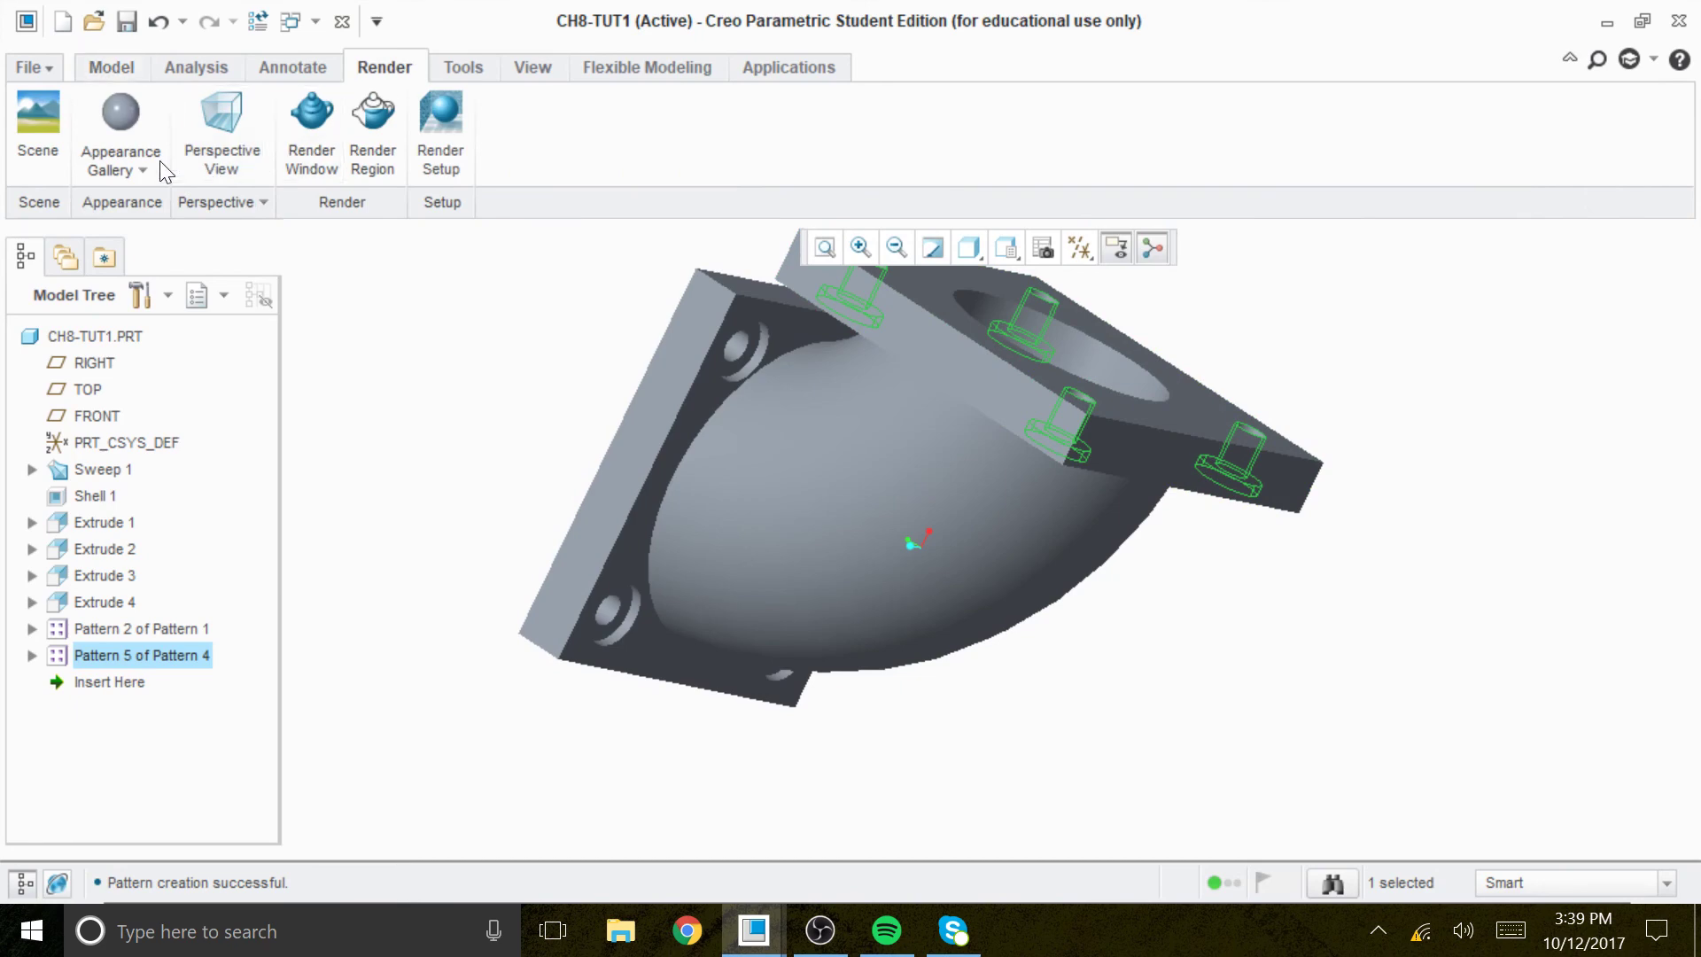
Apply the dark marble appearance to the elbow's curved surface
{"action": "left_click", "coordinate": [150, 167]}
{"action": "left_click", "coordinate": [147, 154]}
{"action": "left_click", "coordinate": [145, 165]}
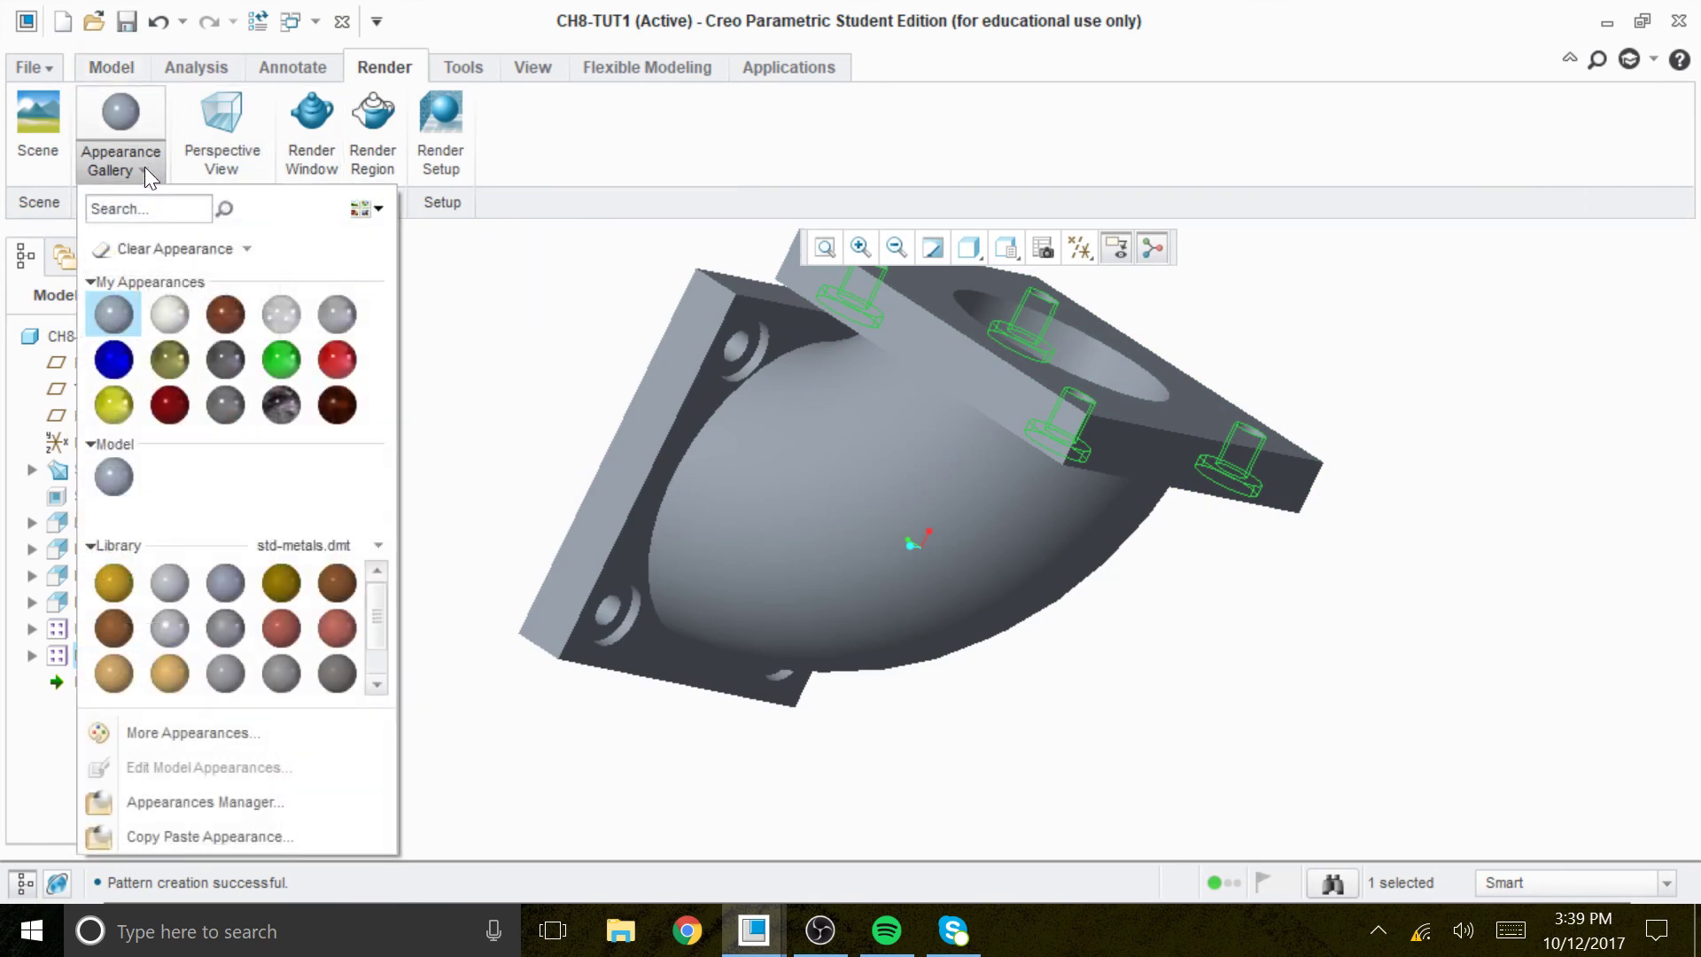
{"action": "left_click", "coordinate": [282, 403]}
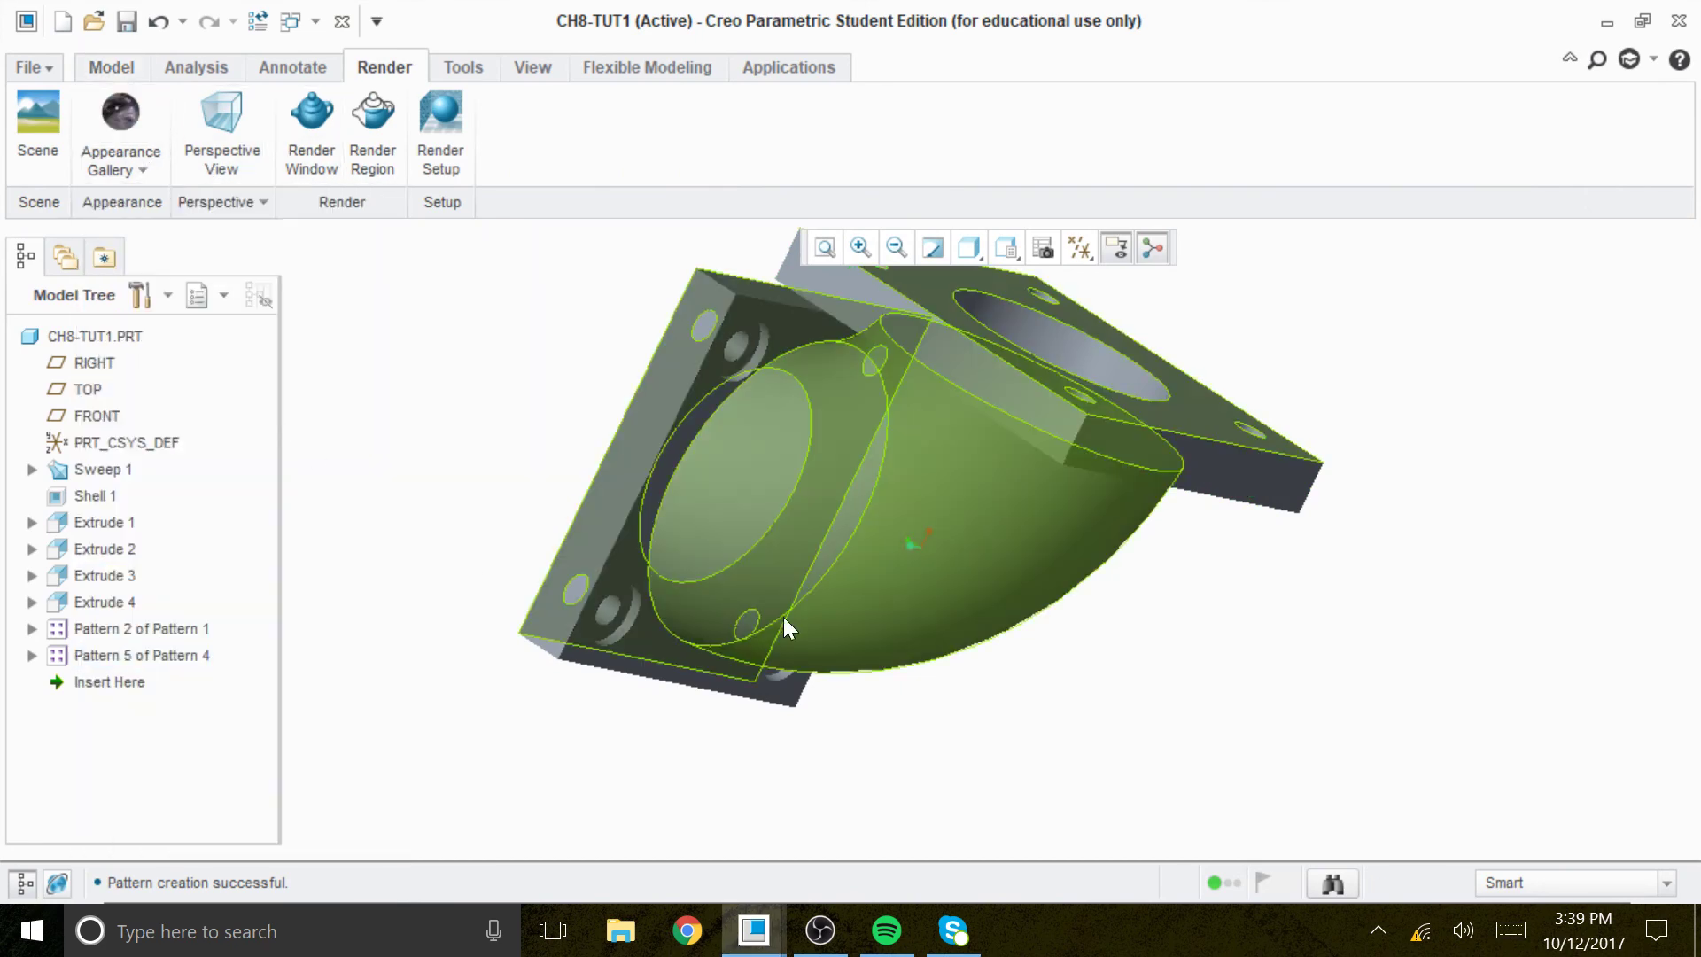
{"action": "left_click", "coordinate": [119, 121]}
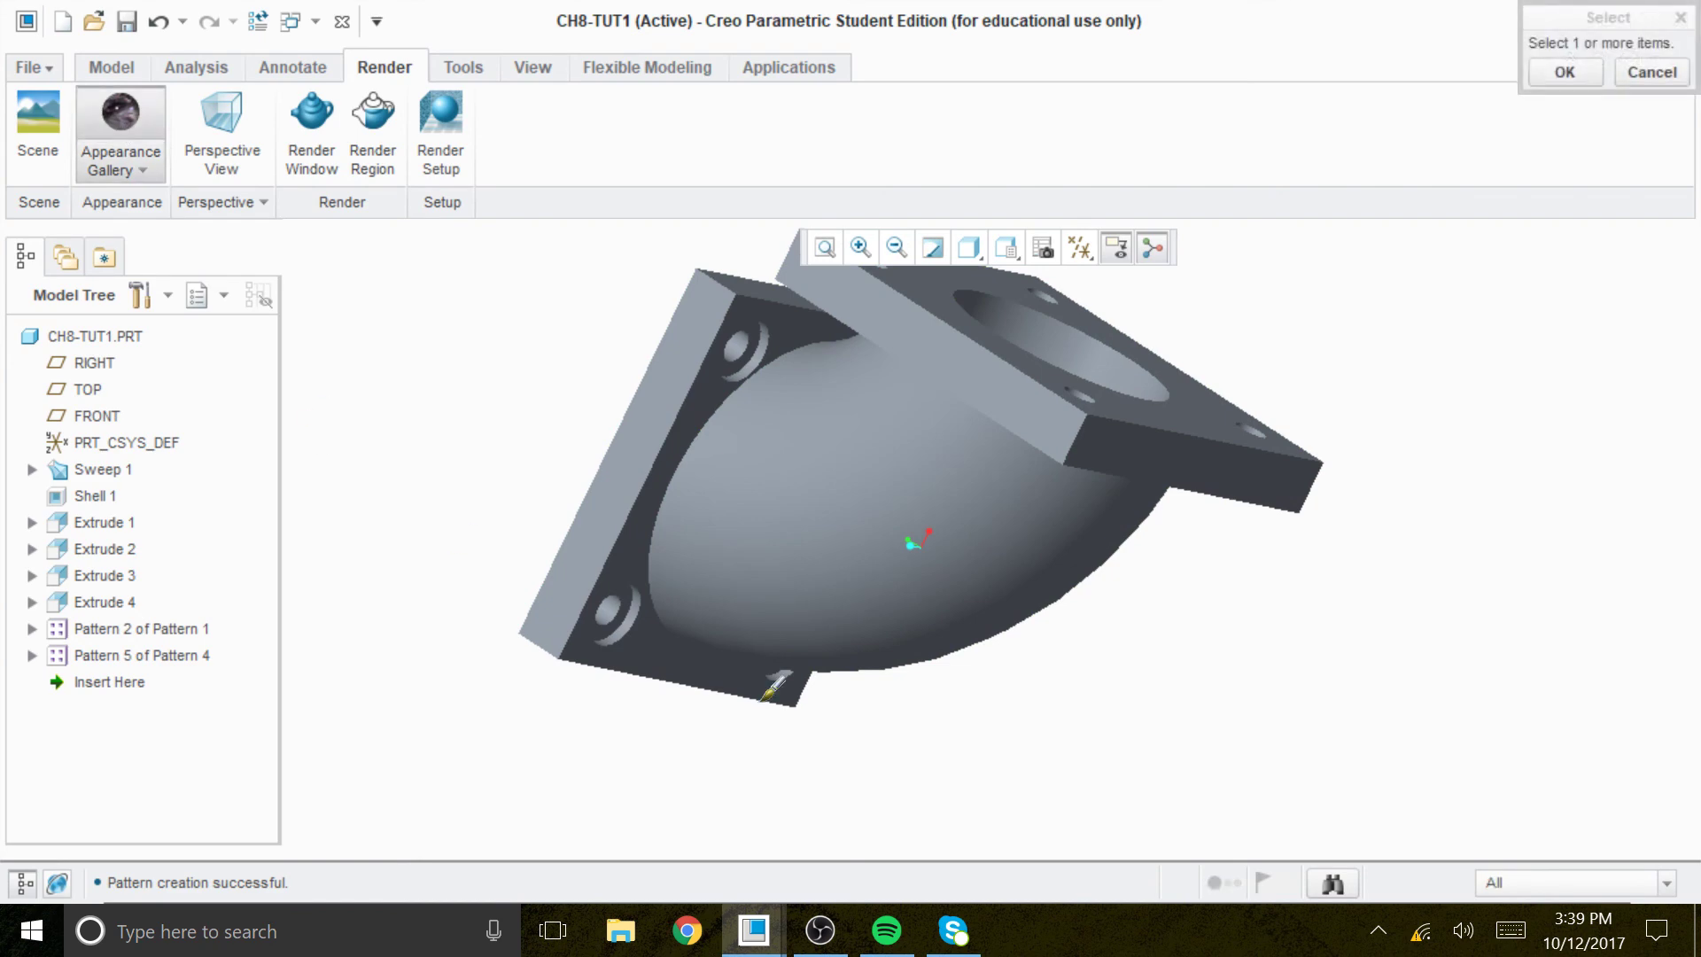
{"action": "left_click", "coordinate": [879, 526]}
{"action": "left_click", "coordinate": [1564, 72]}
Apply the red appearance to both flange faces
{"action": "middle_click_drag", "start_coordinate": [1478, 461], "coordinate": [1478, 565]}
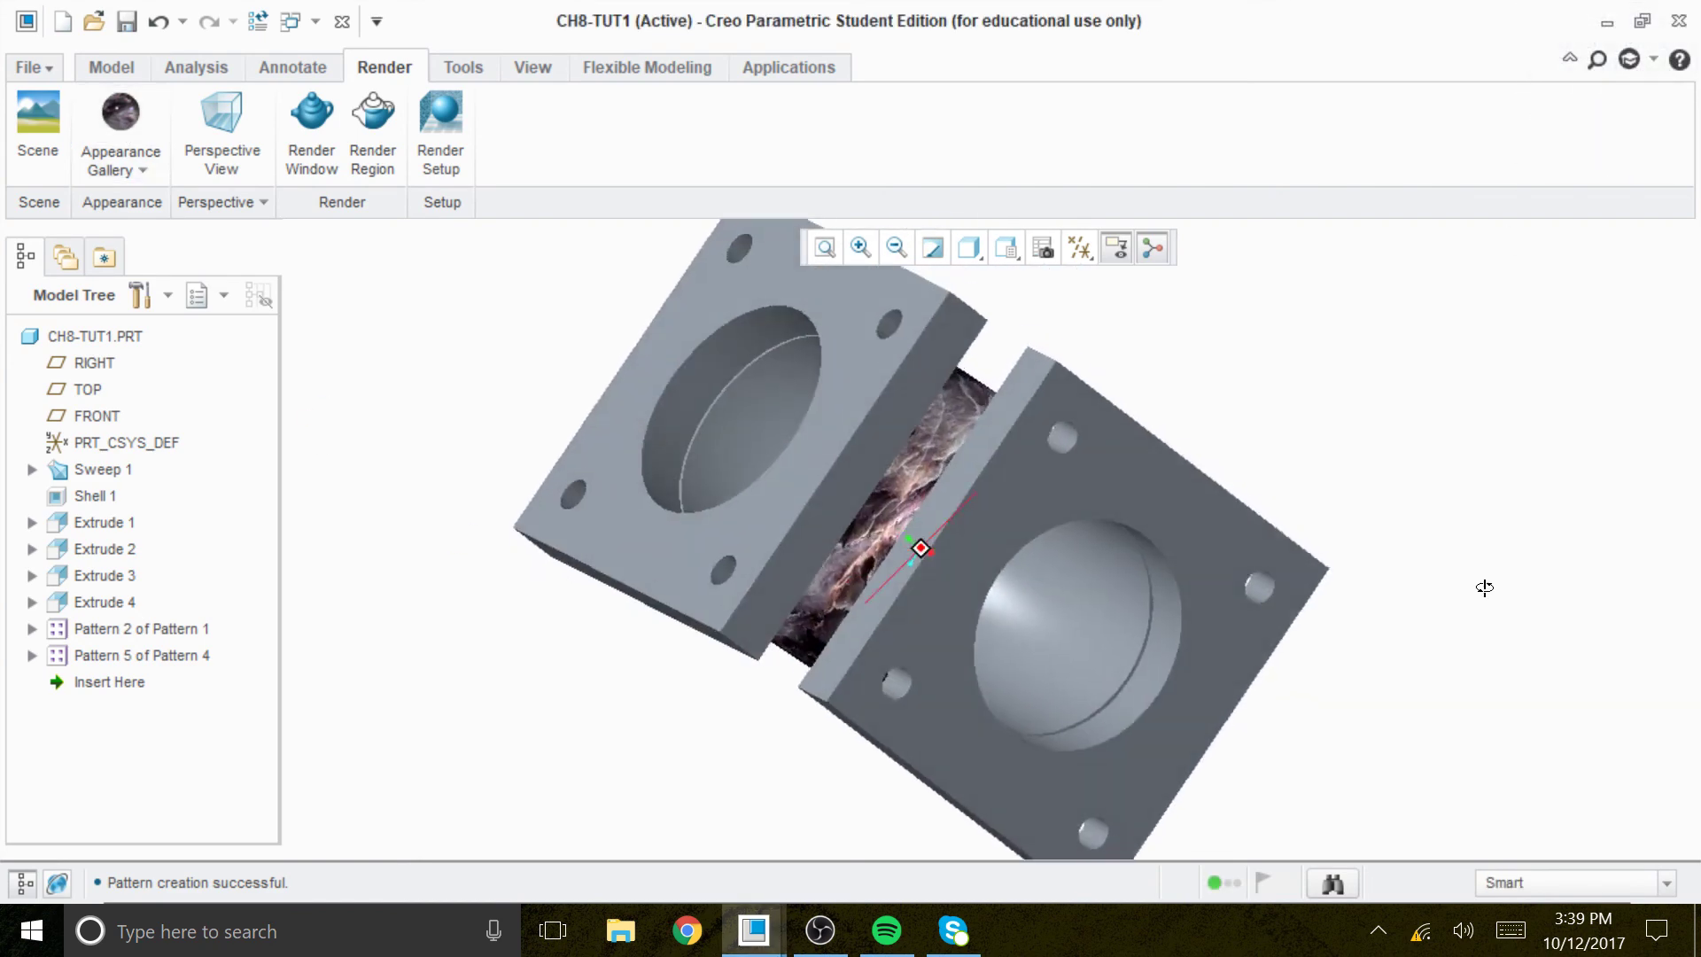
{"action": "left_click", "coordinate": [144, 164]}
{"action": "left_click", "coordinate": [337, 358]}
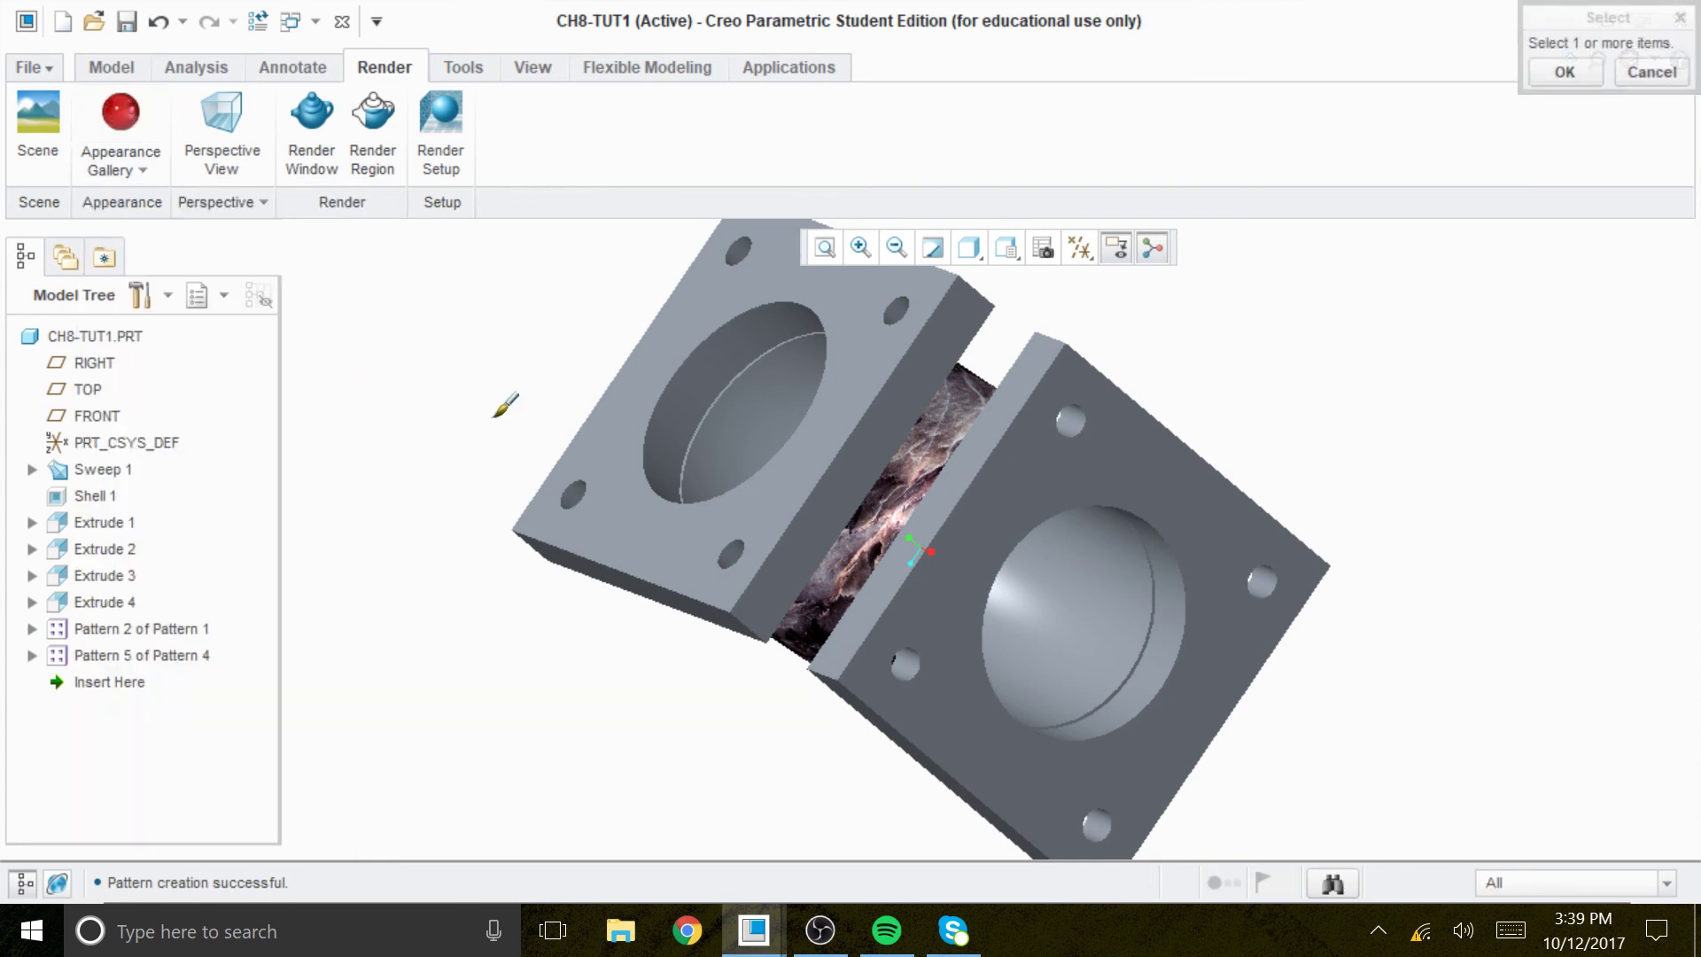
{"action": "left_click", "coordinate": [868, 337]}
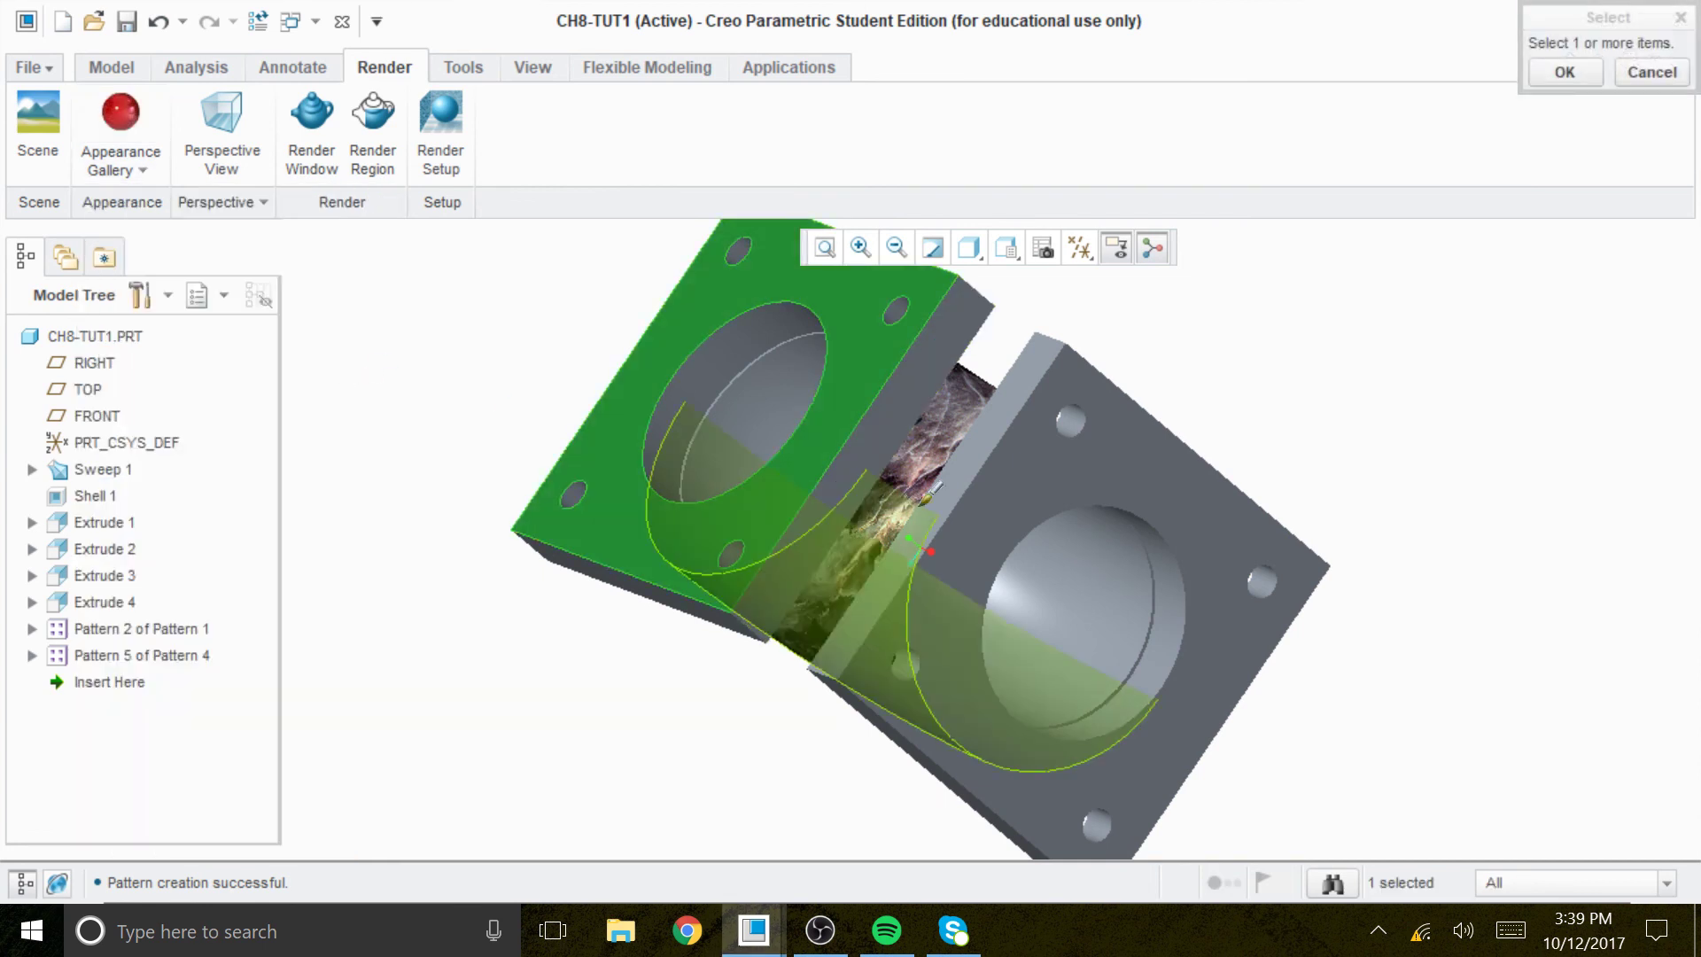
{"action": "left_click", "coordinate": [1039, 412]}
{"action": "left_click", "coordinate": [1559, 75]}
{"action": "mouse_move", "coordinate": [1261, 493]}
{"action": "middle_mouse_down"}
{"action": "mouse_move", "coordinate": [1314, 349]}
{"action": "mouse_move", "coordinate": [1343, 550]}
{"action": "mouse_move", "coordinate": [1273, 671]}
{"action": "mouse_move", "coordinate": [1332, 281]}
{"action": "mouse_move", "coordinate": [1154, 428]}
{"action": "mouse_move", "coordinate": [1150, 518]}
{"action": "mouse_move", "coordinate": [1108, 567]}
{"action": "mouse_move", "coordinate": [1098, 618]}
{"action": "mouse_move", "coordinate": [1306, 452]}
{"action": "mouse_move", "coordinate": [1253, 490]}
{"action": "middle_mouse_up"}
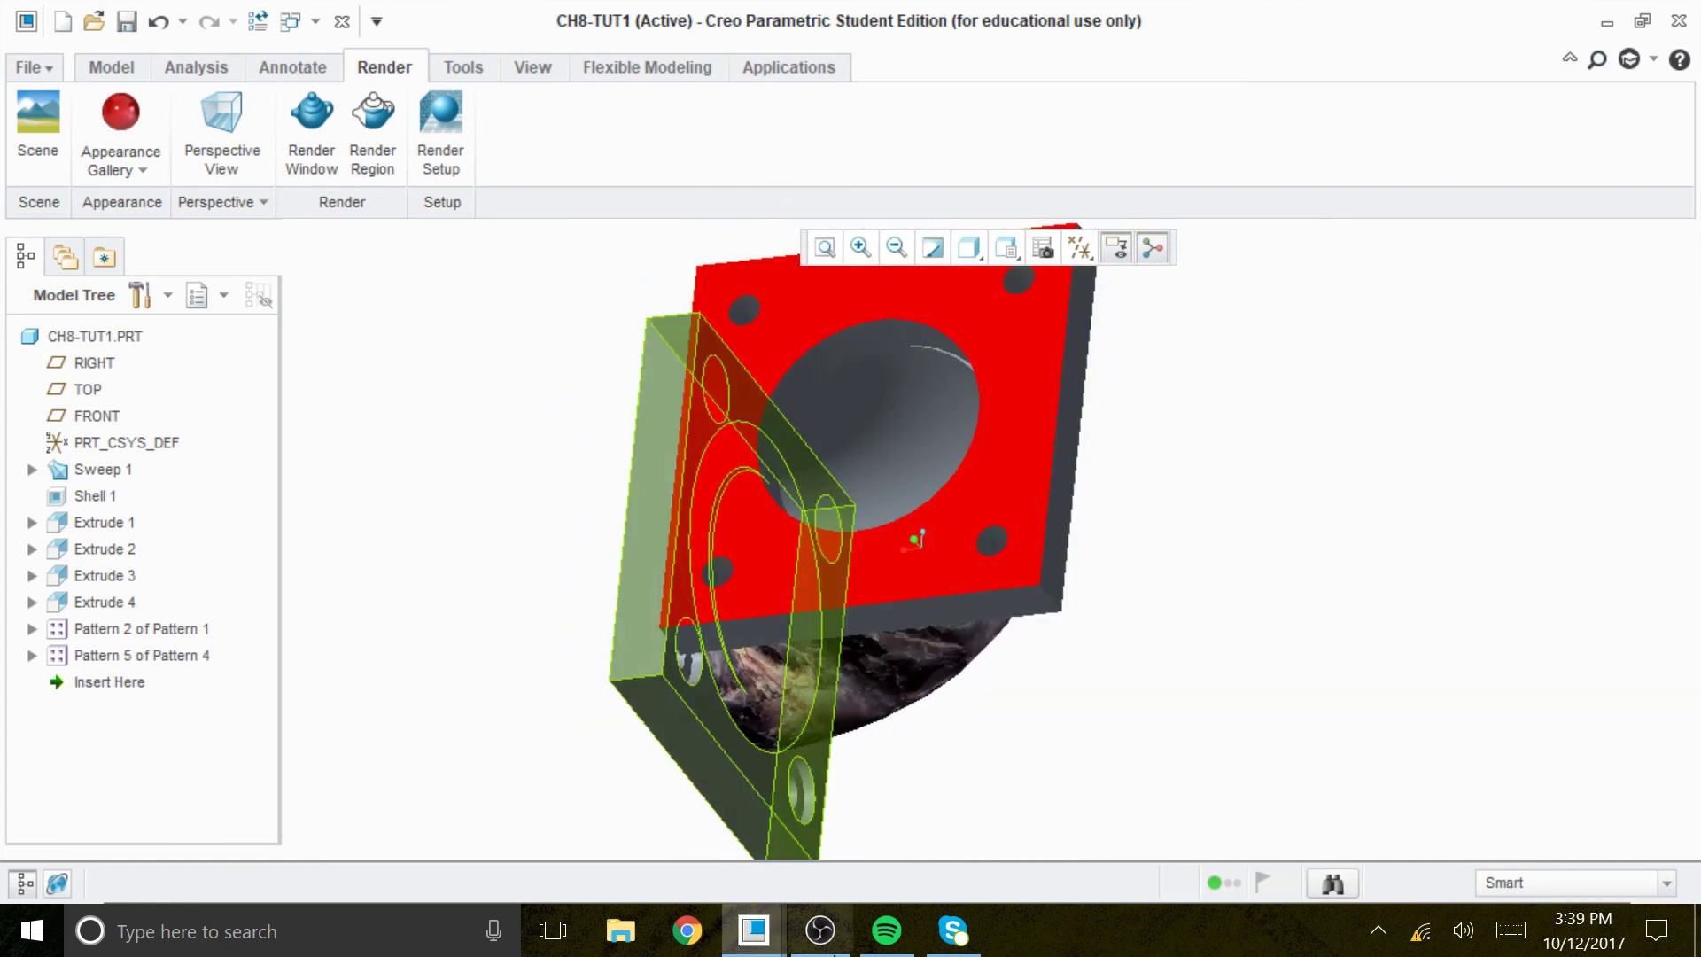